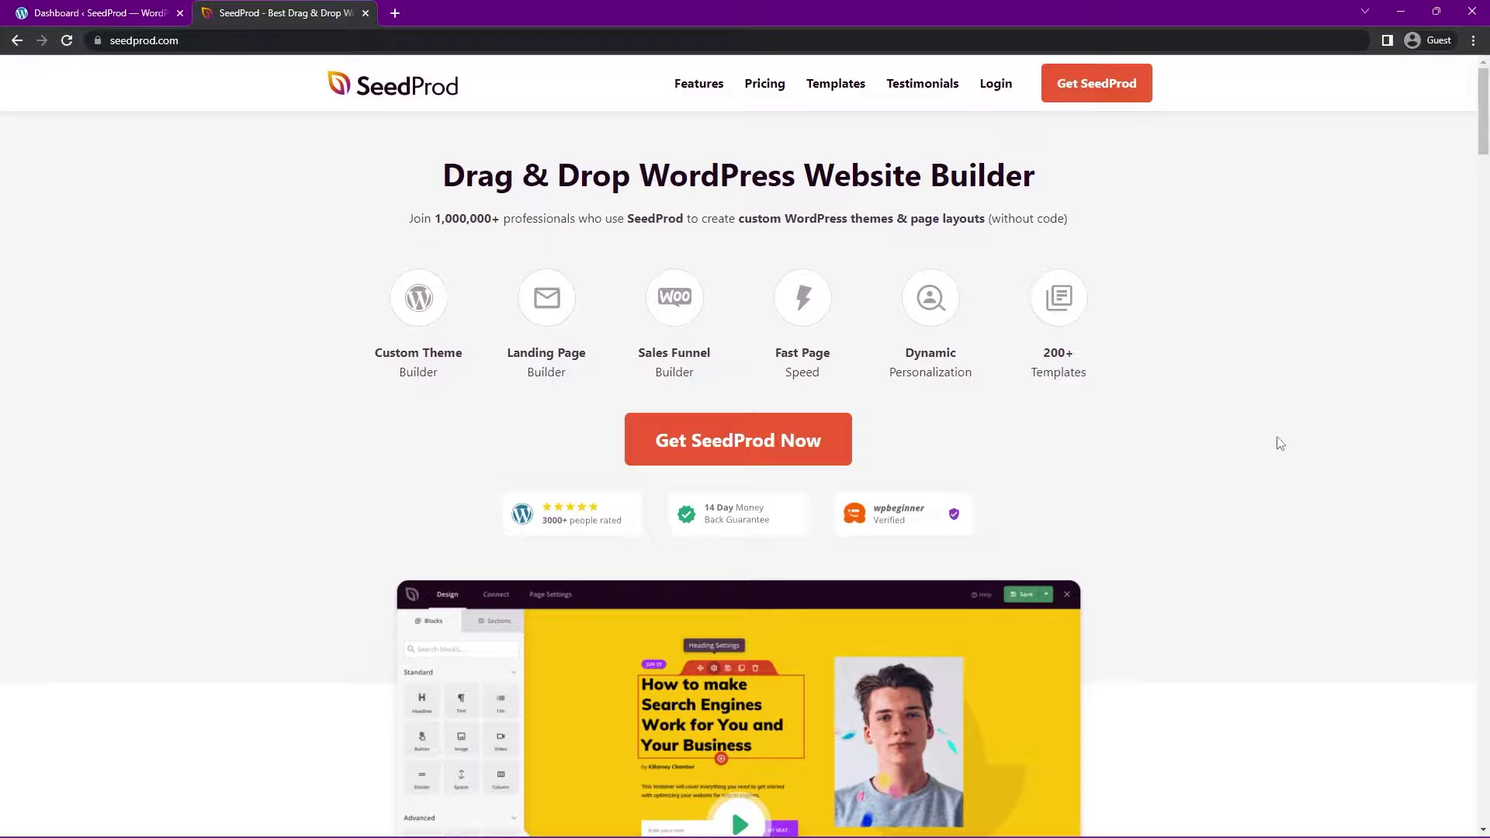
Step: Sign in to the SeedProd account, download the SeedProd Pro 6.15.6 zip, and close that tab
{"action": "left_click", "coordinate": [997, 85]}
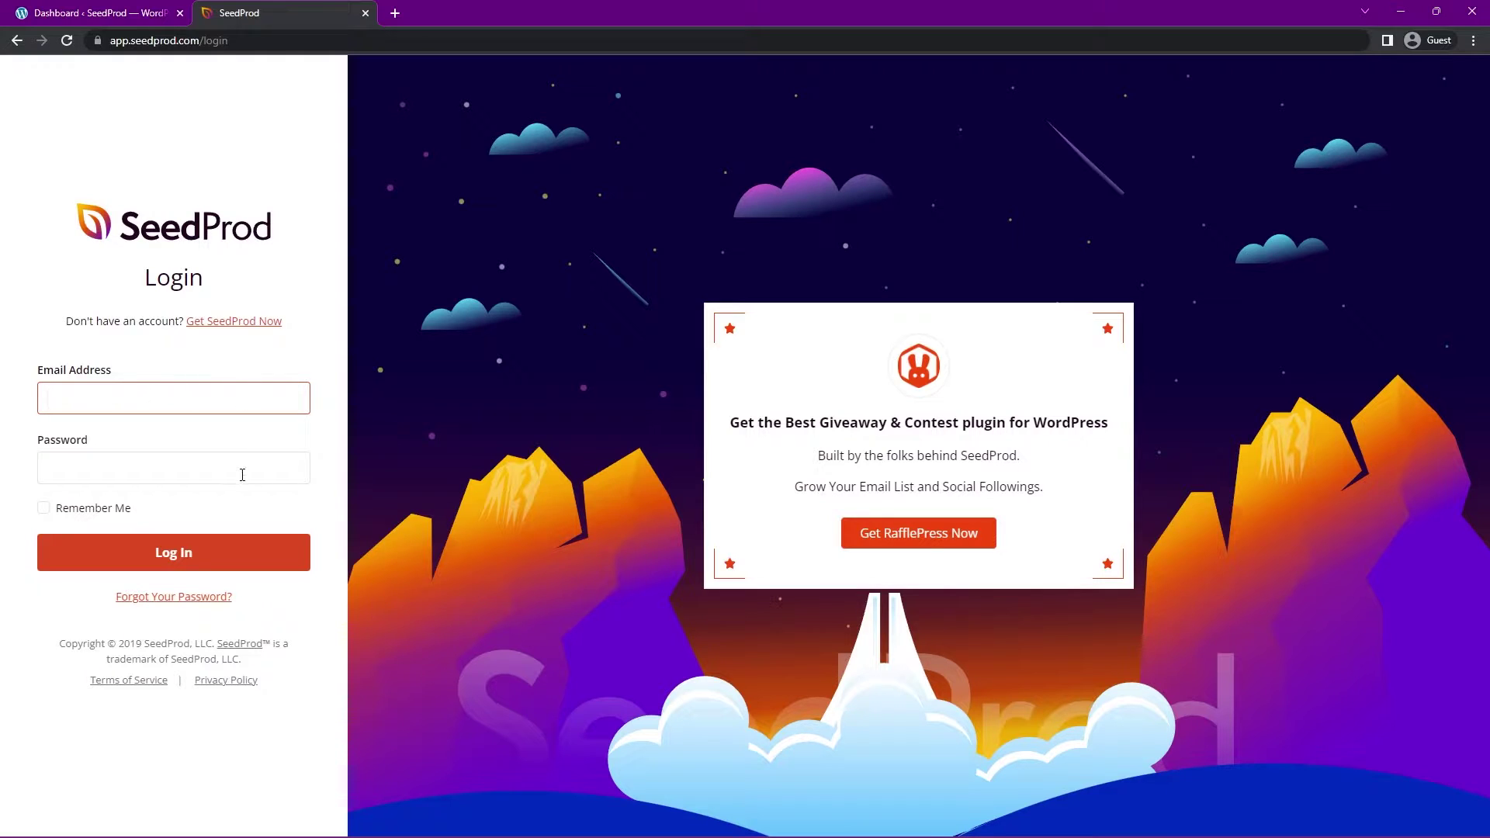
{"action": "left_click", "coordinate": [249, 564]}
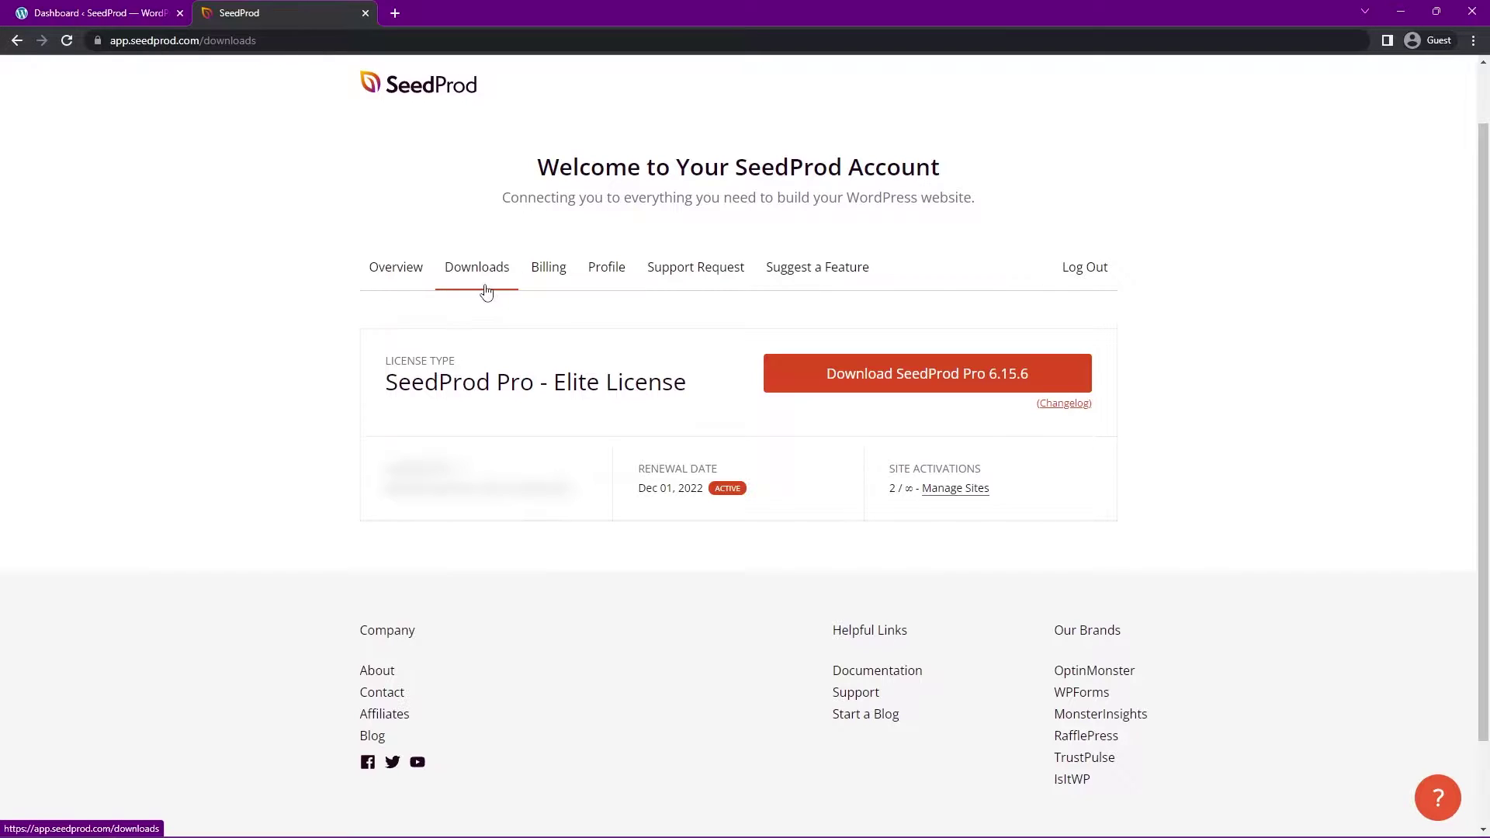
{"action": "left_click", "coordinate": [945, 380]}
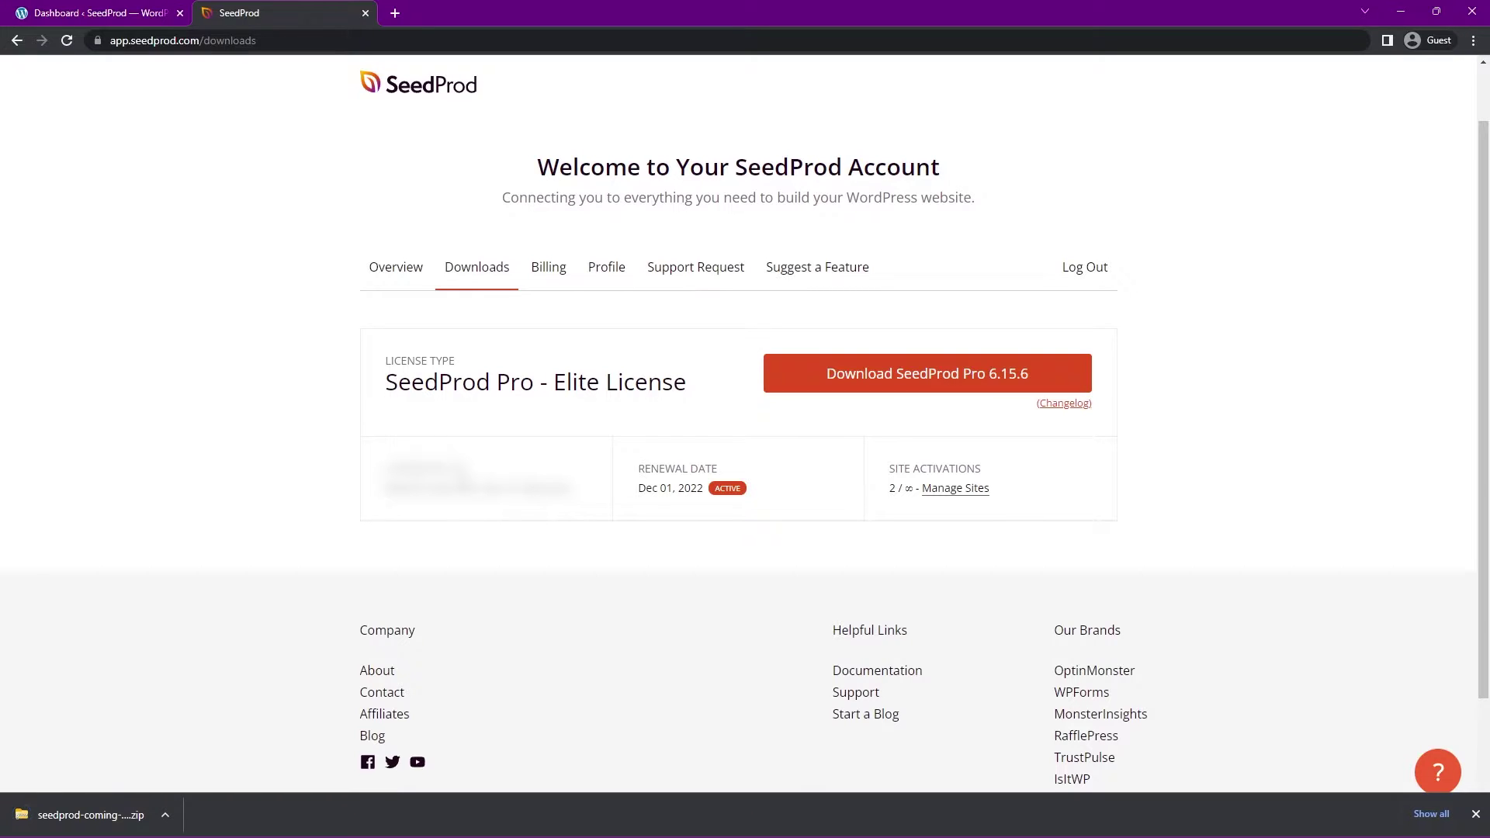
{"action": "key", "text": "ctrl+w"}
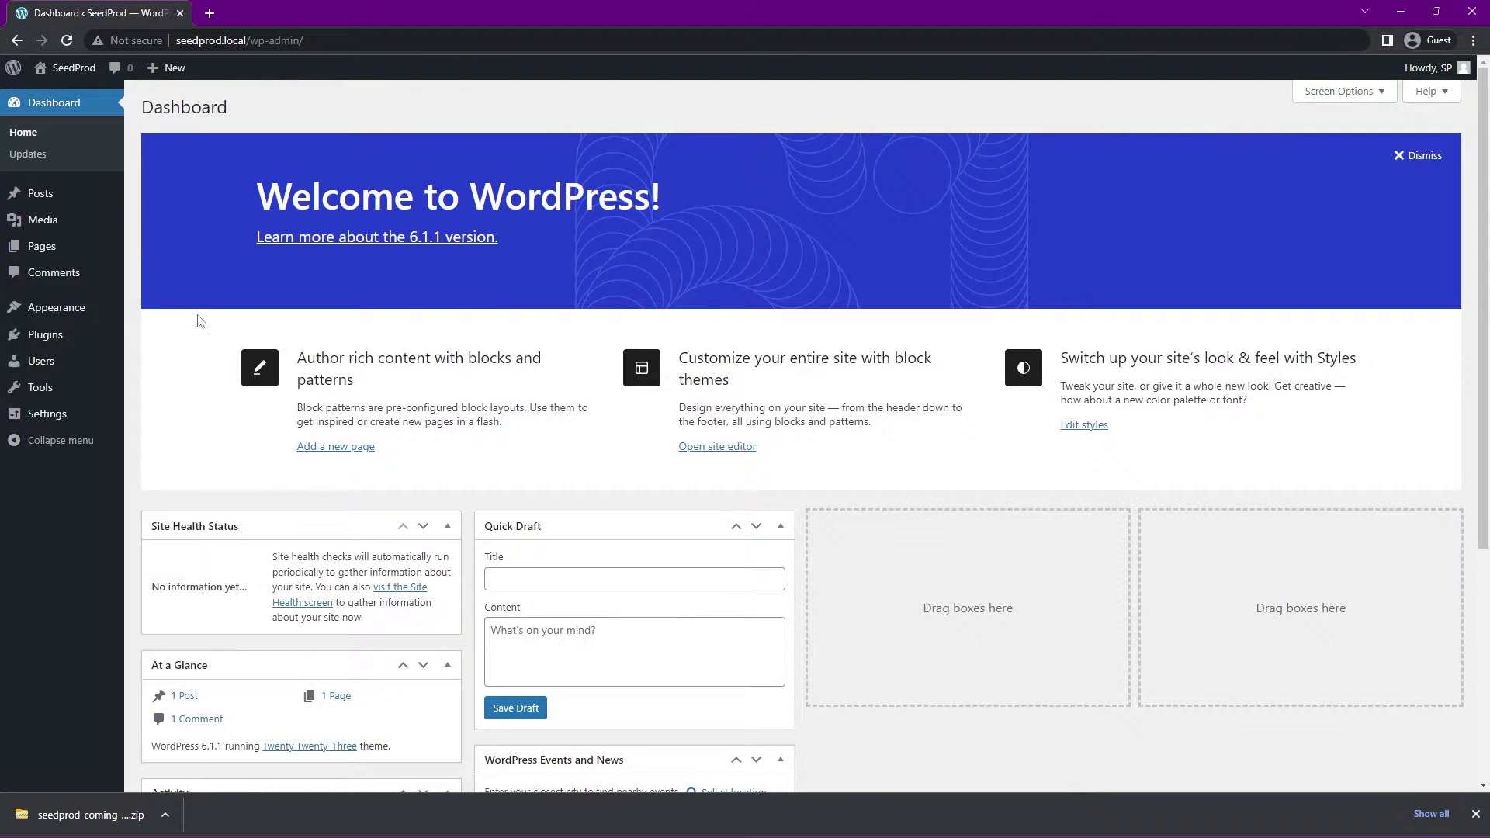
Step: Upload the downloaded SeedProd Pro 6.15.6 zip on the Add Plugins page and install it
{"action": "mouse_move", "coordinate": [45, 342]}
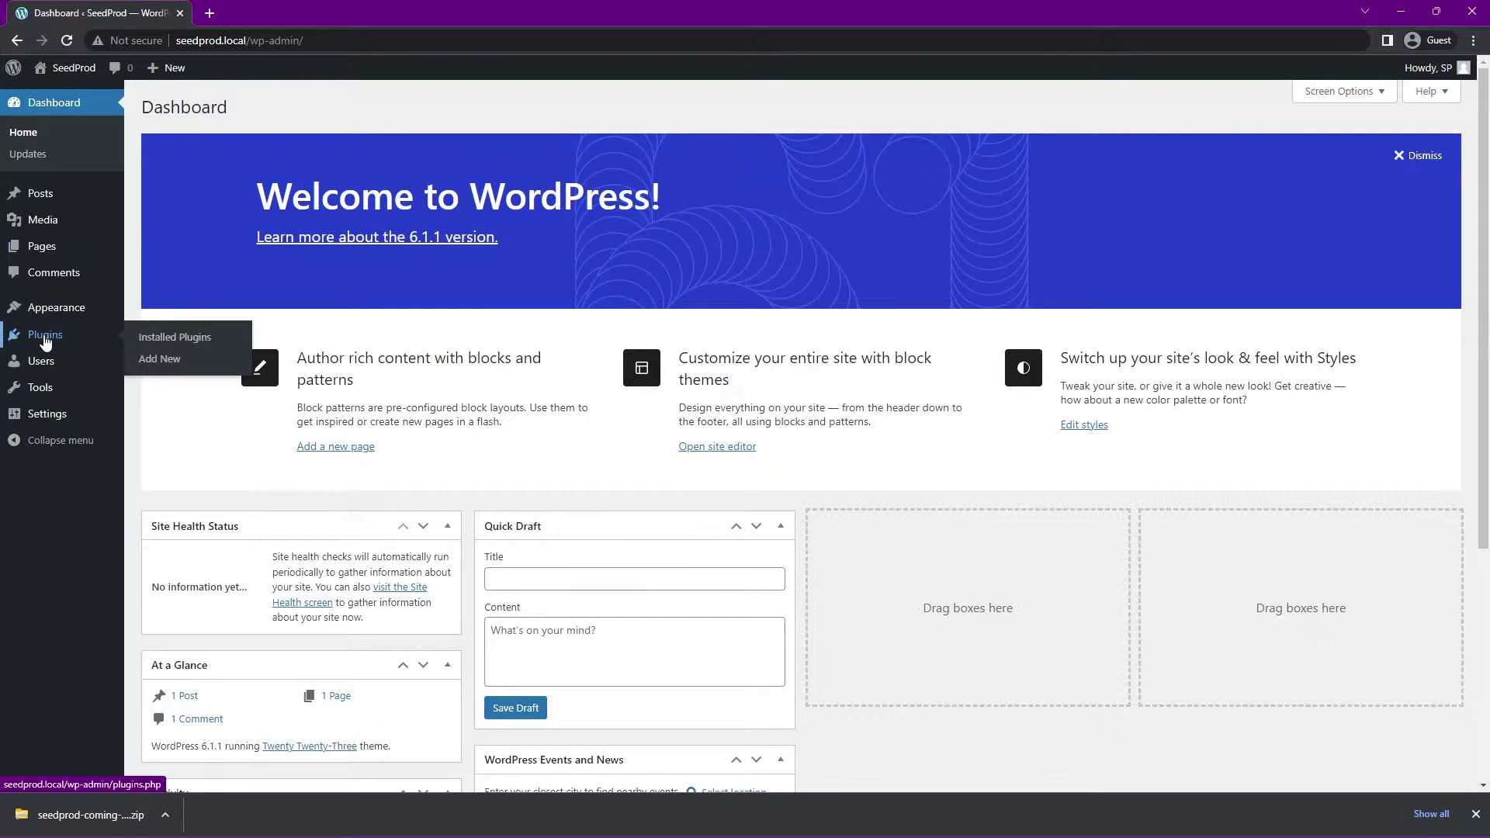
{"action": "left_click", "coordinate": [163, 361]}
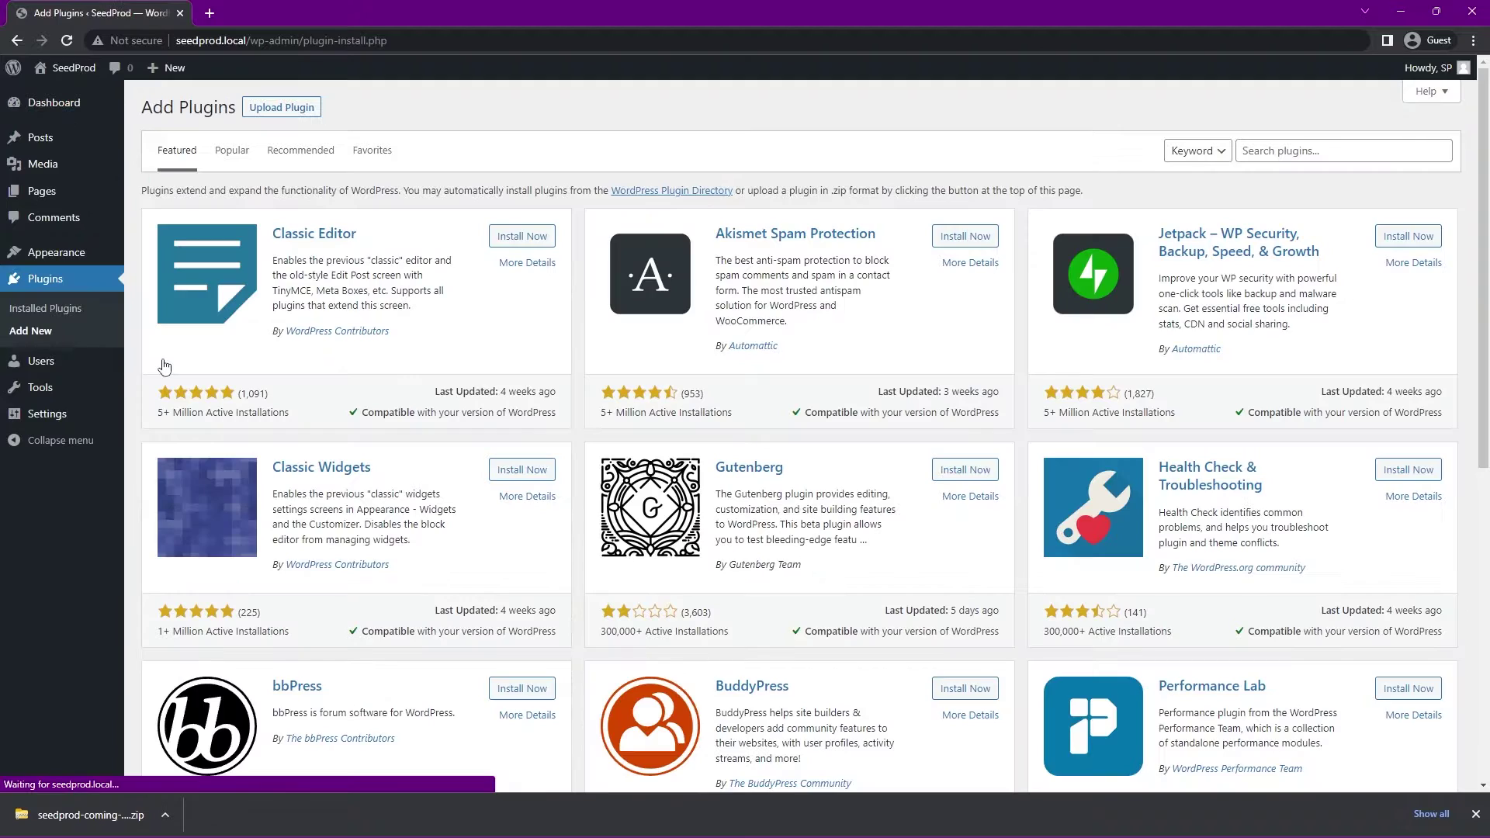
{"action": "left_click", "coordinate": [282, 108]}
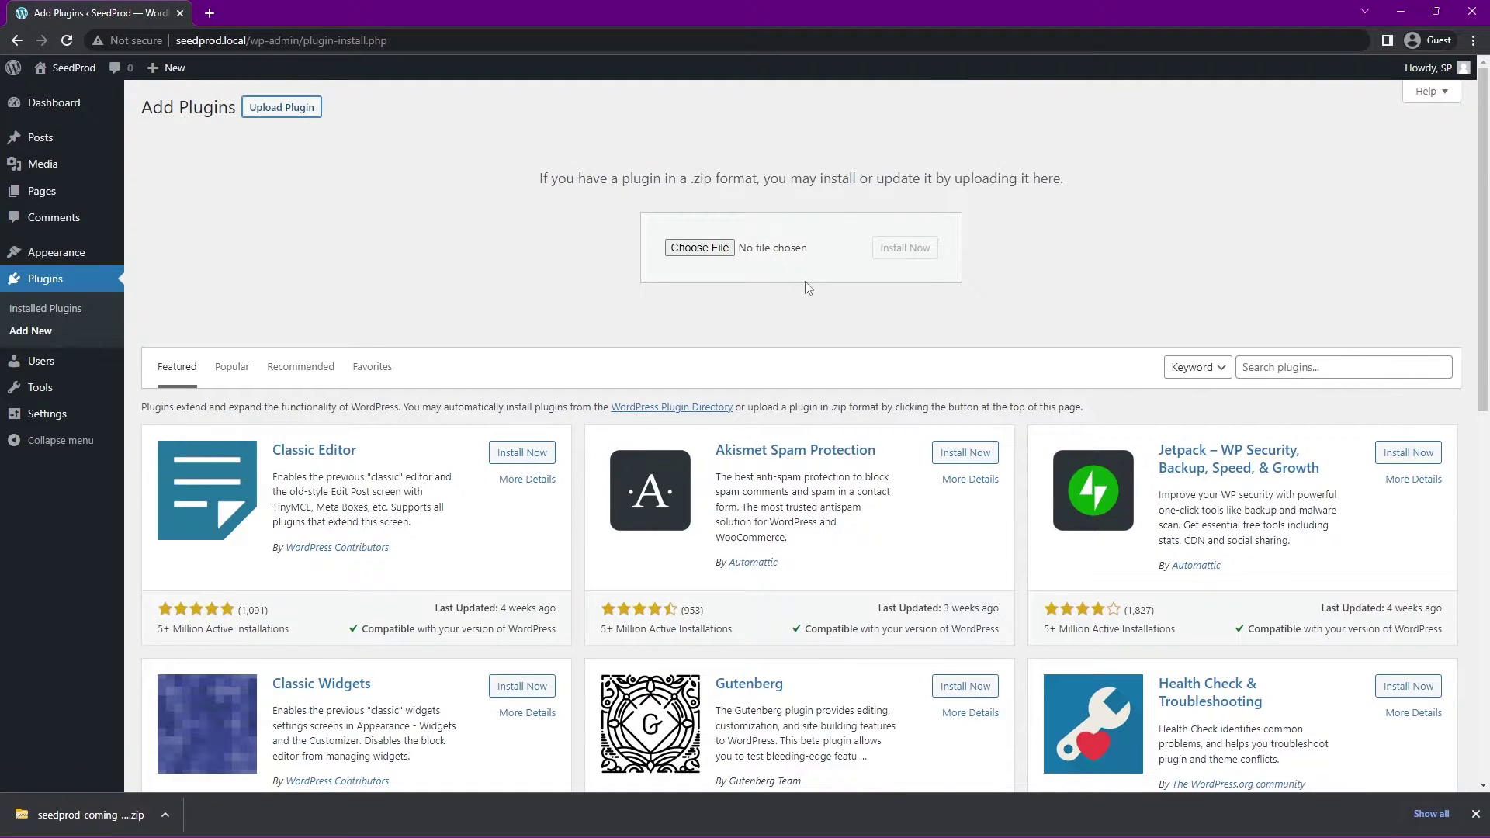
{"action": "left_click_drag", "start_coordinate": [97, 817], "coordinate": [721, 249]}
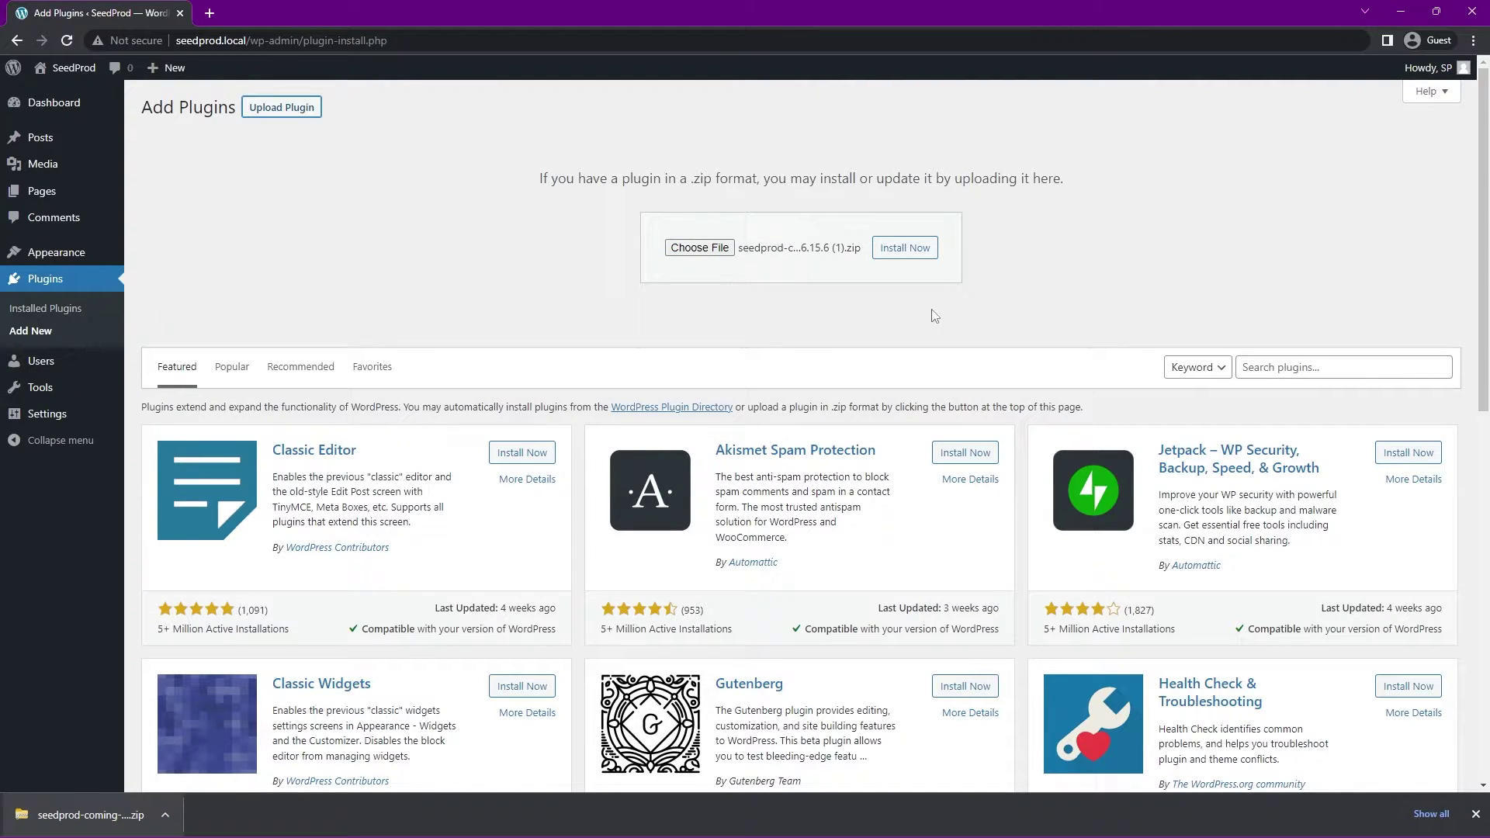
{"action": "left_click", "coordinate": [929, 257]}
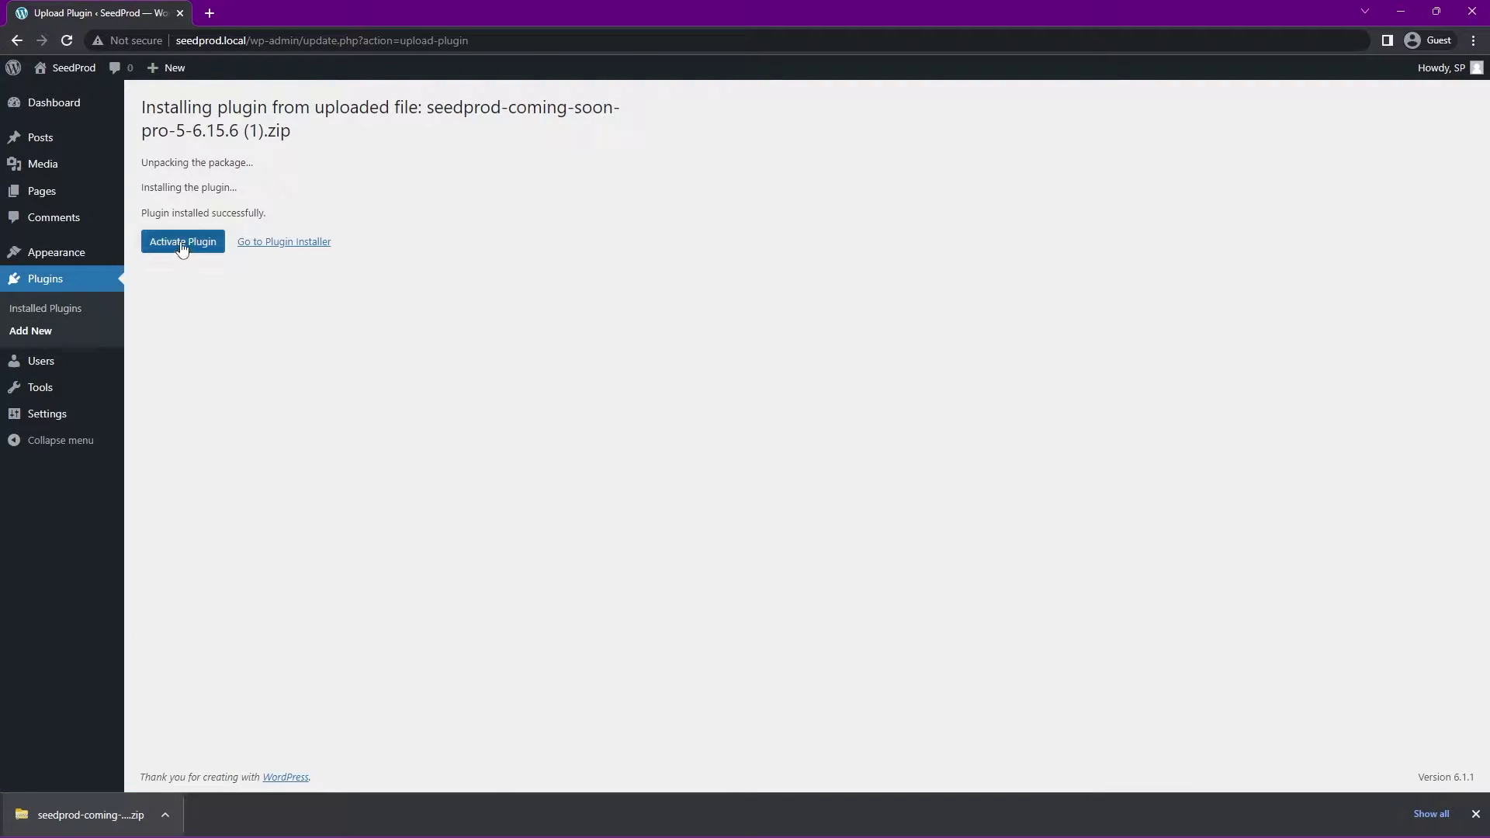
Step: Activate SeedProd Pro, then paste in the licence key and verify it
{"action": "left_click", "coordinate": [183, 242]}
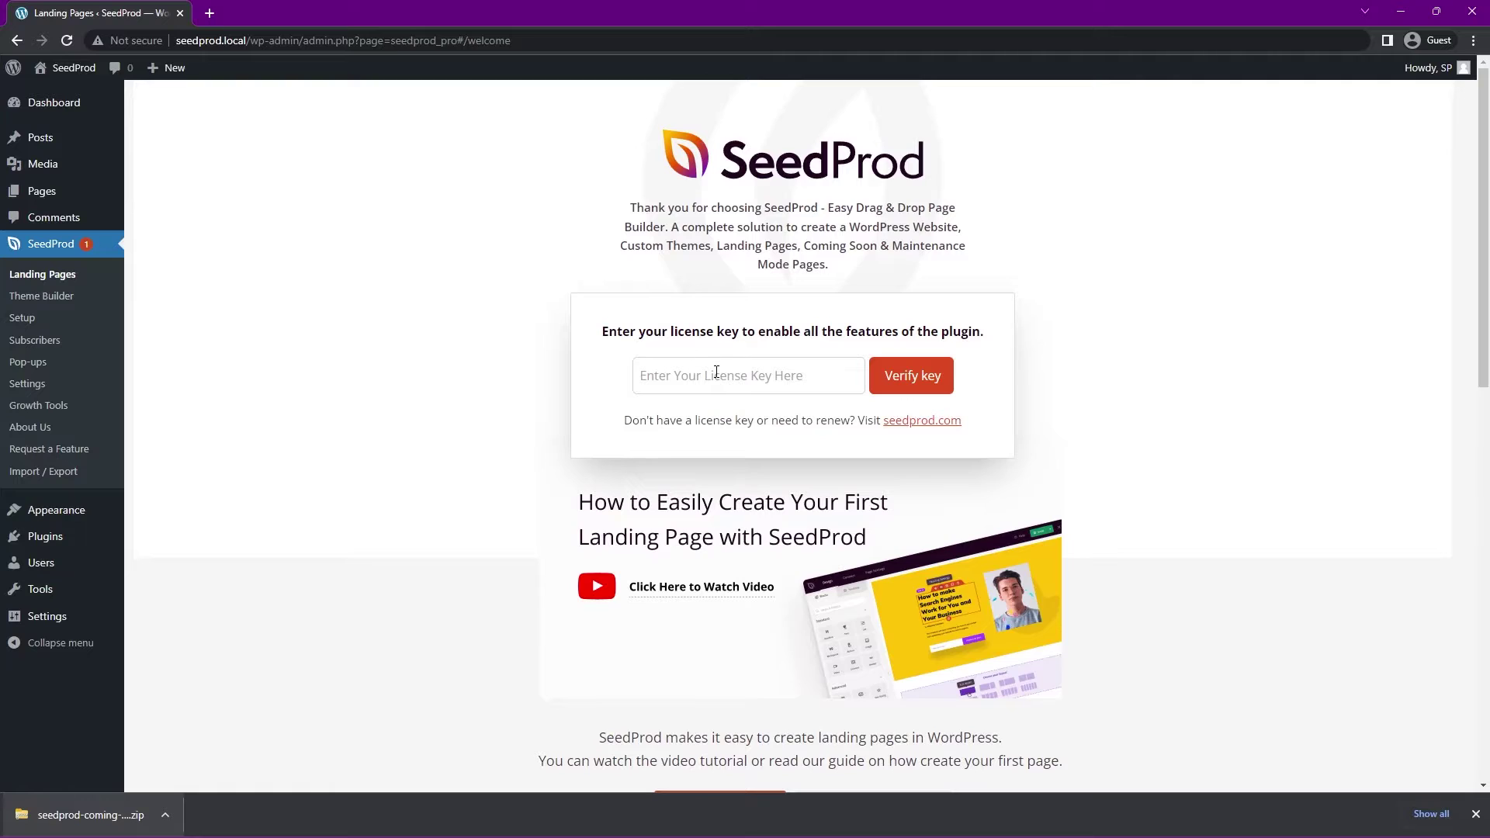
{"action": "right_click", "coordinate": [716, 372]}
{"action": "left_click", "coordinate": [798, 495]}
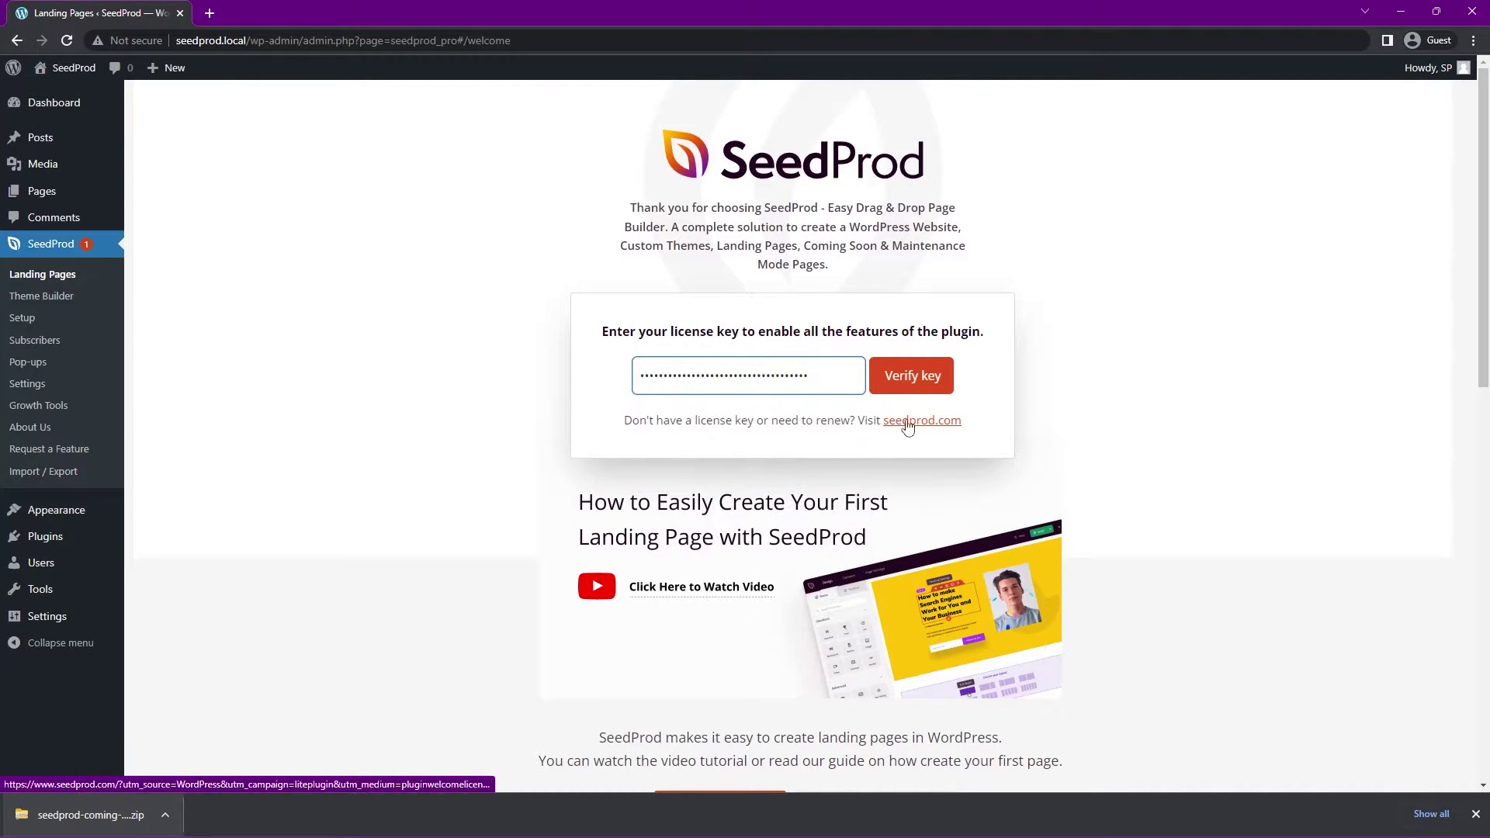
{"action": "left_click", "coordinate": [885, 384]}
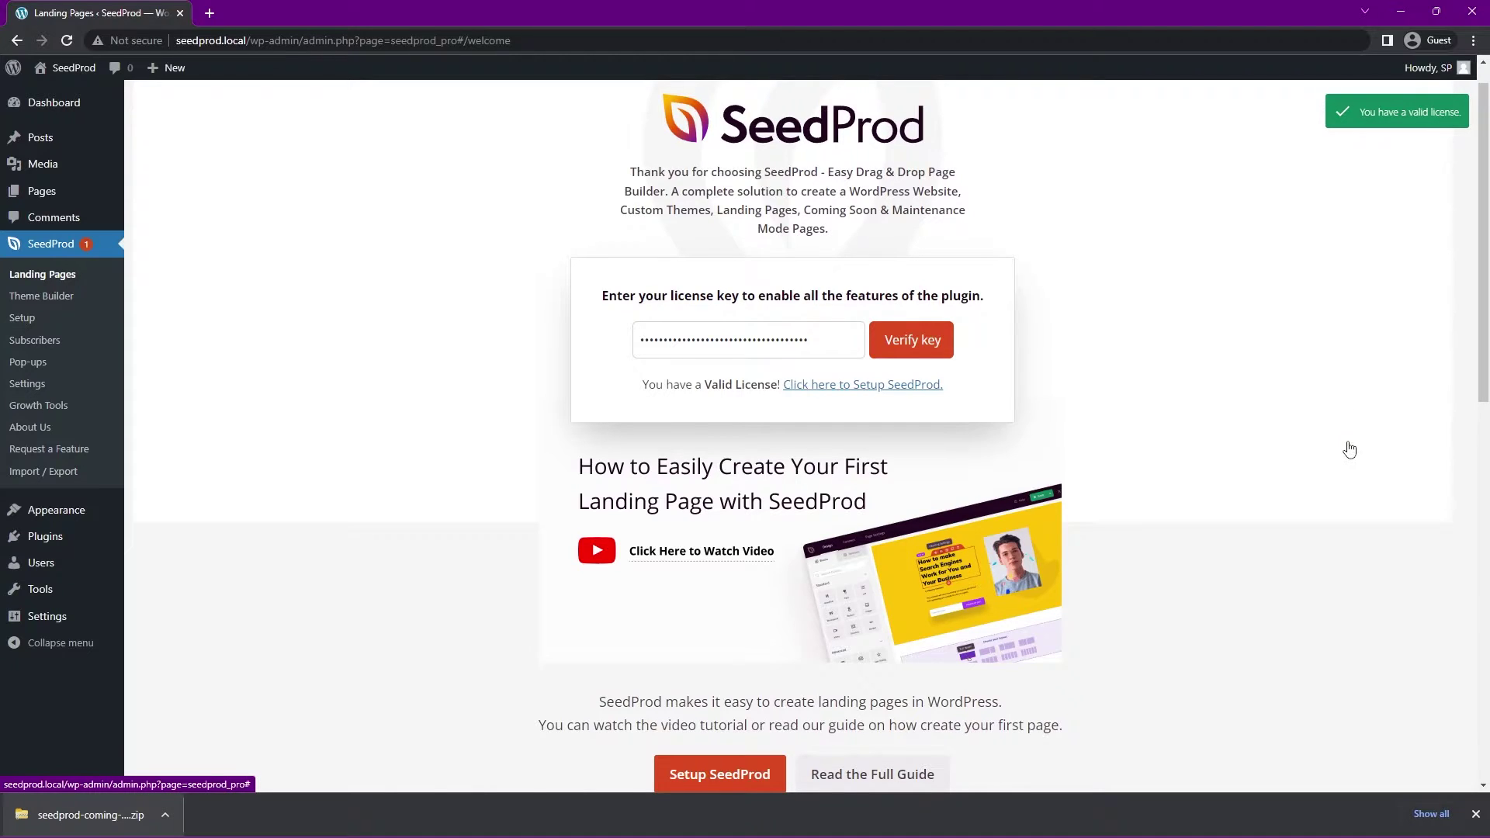
Step: Open the live site's front page in a second tab, then return to the SeedProd admin
{"action": "left_click", "coordinate": [1475, 814]}
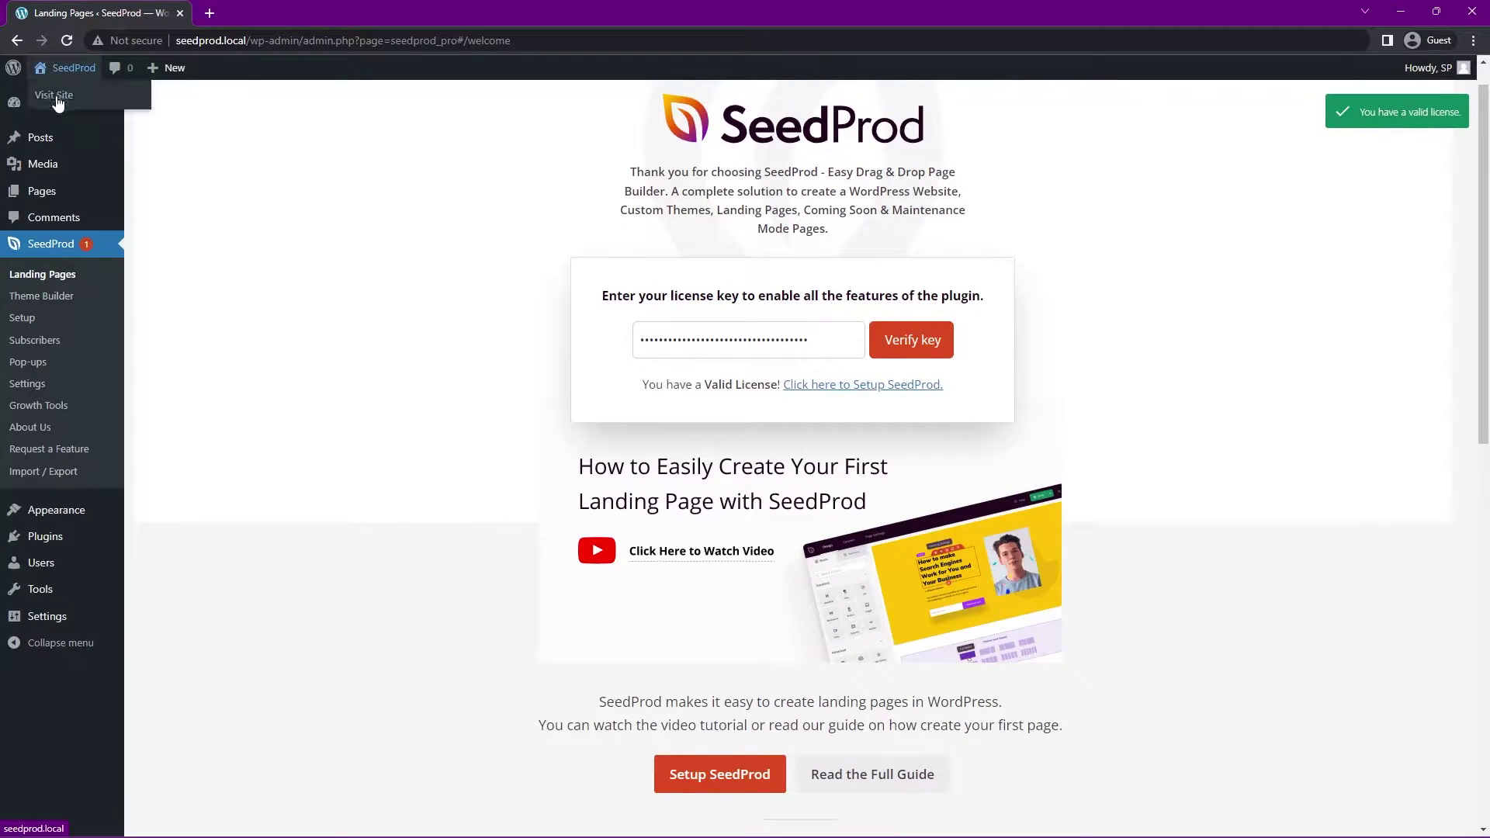
{"action": "middle_click", "coordinate": [78, 102]}
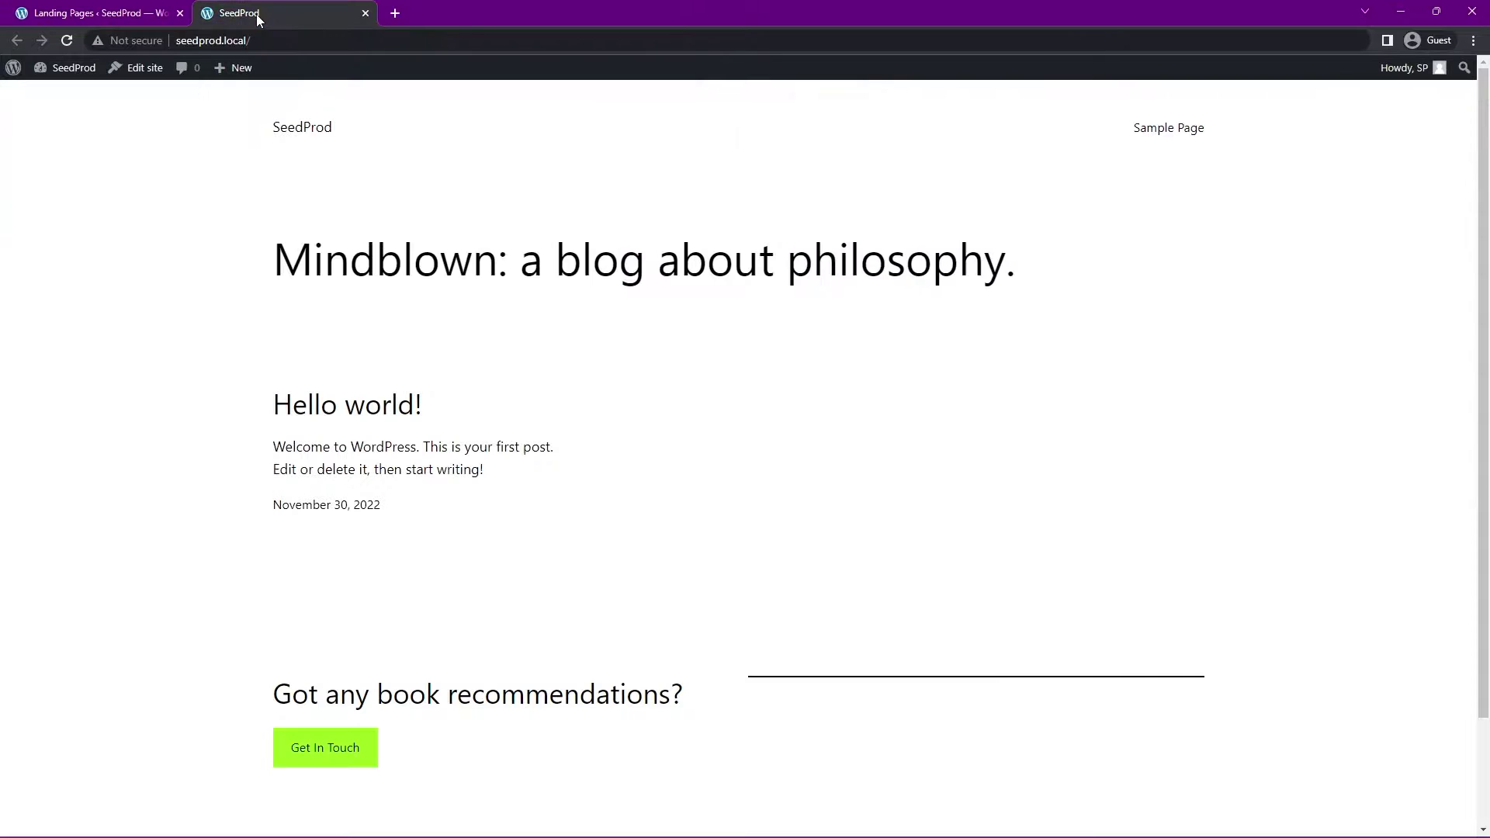
{"action": "left_click", "coordinate": [256, 14]}
{"action": "left_click", "coordinate": [118, 16]}
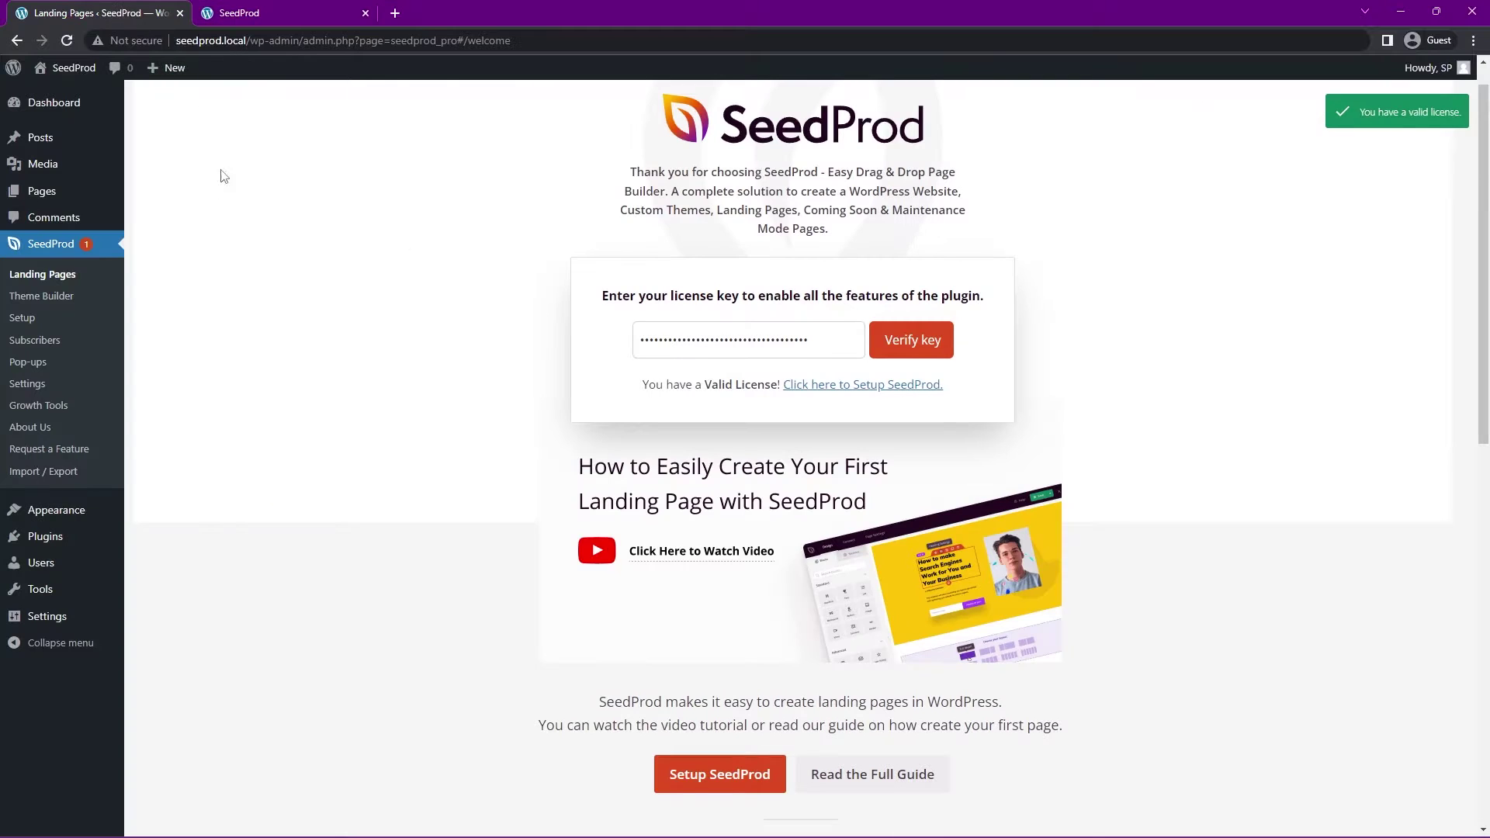
Step: Import the Starter Theme kit from SeedProd's Theme Template Kits
{"action": "left_click", "coordinate": [44, 296]}
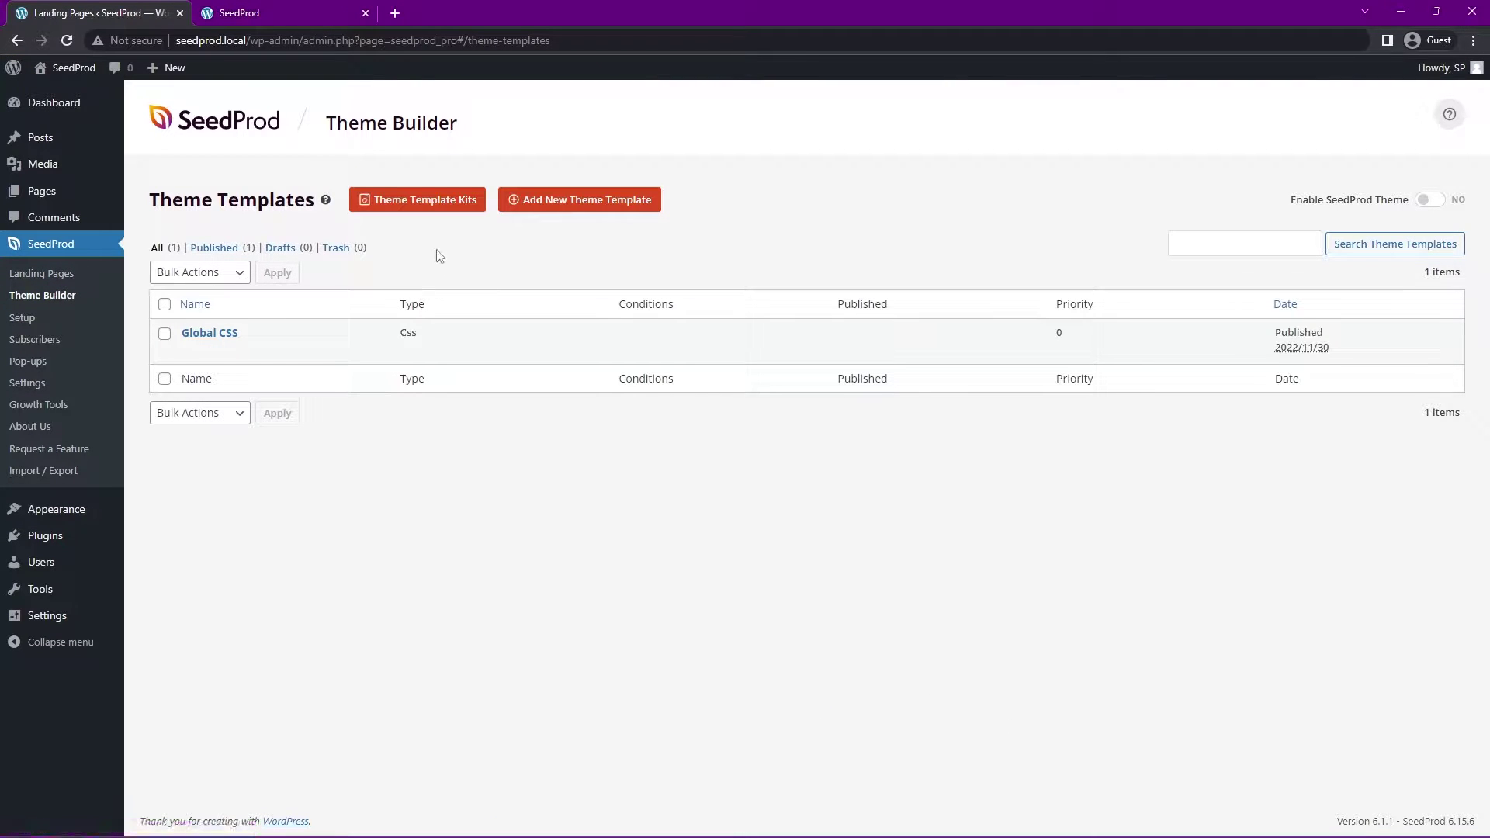
{"action": "left_click", "coordinate": [406, 206]}
{"action": "mouse_move", "coordinate": [1483, 128]}
{"action": "left_mouse_down"}
{"action": "mouse_move", "coordinate": [1483, 737]}
{"action": "mouse_move", "coordinate": [1479, 100]}
{"action": "left_mouse_up"}
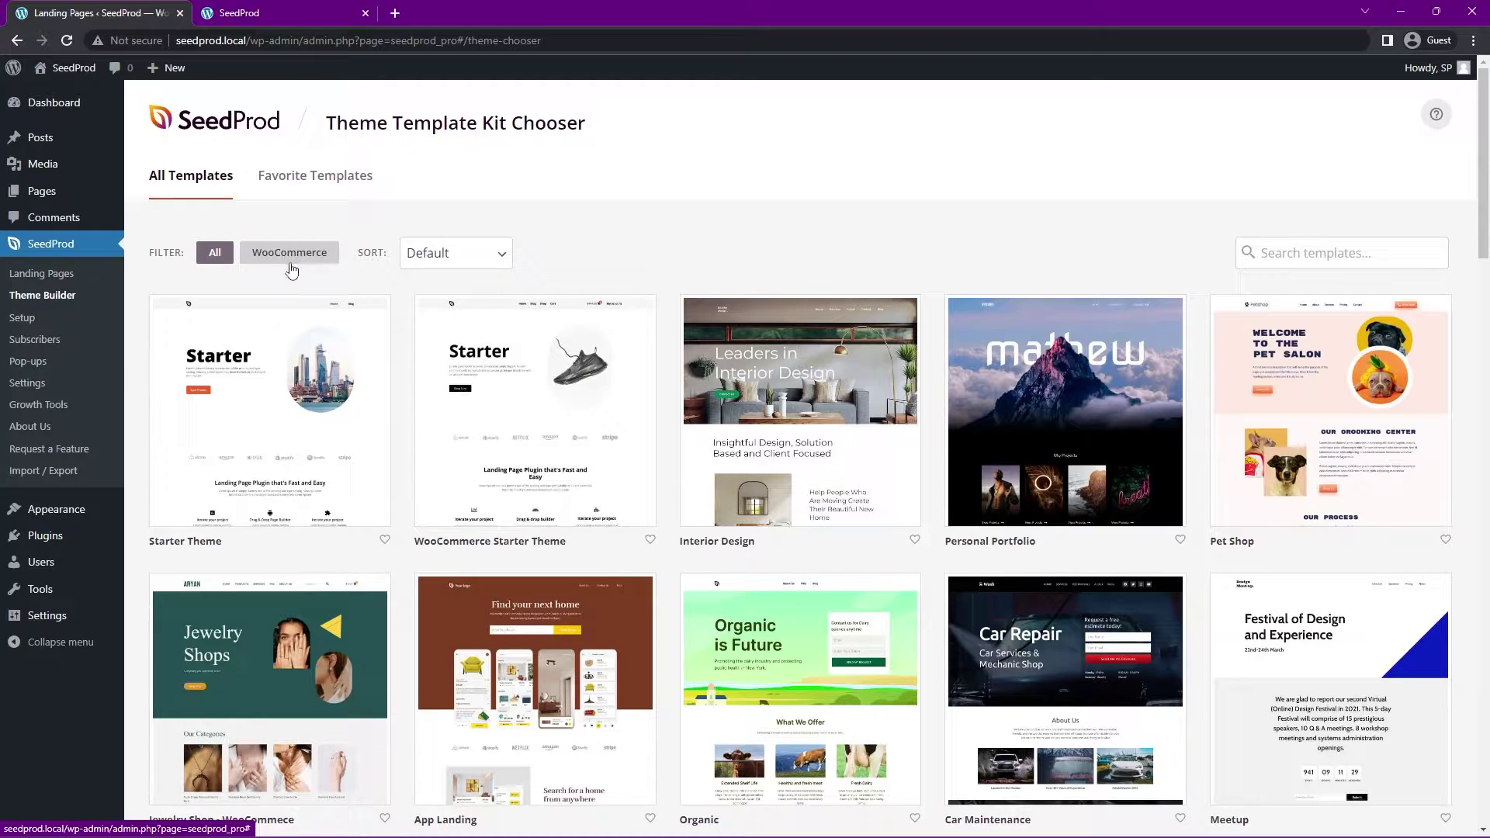
{"action": "left_click", "coordinate": [489, 255]}
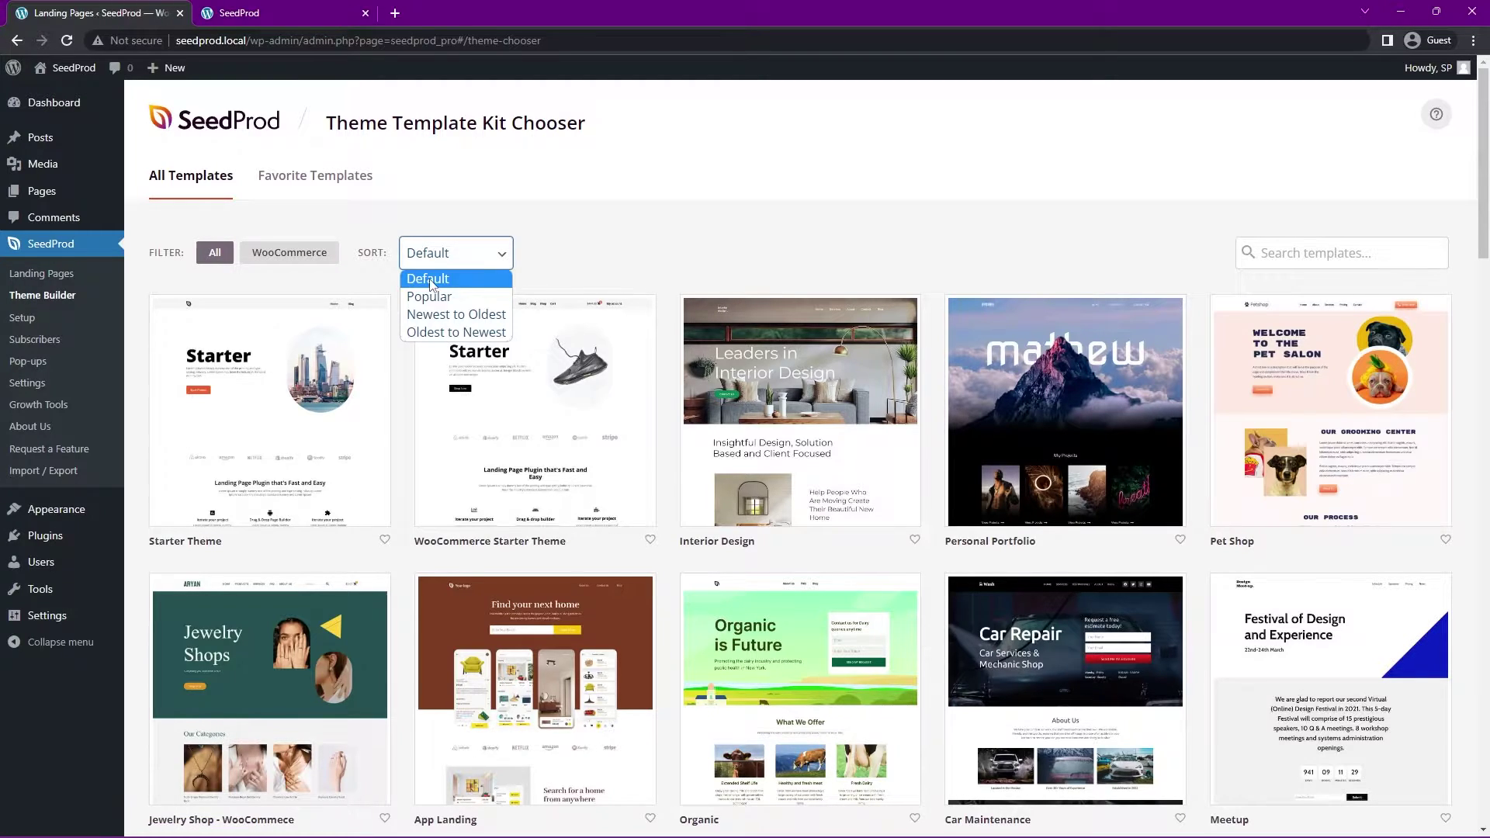
{"action": "left_click", "coordinate": [724, 241]}
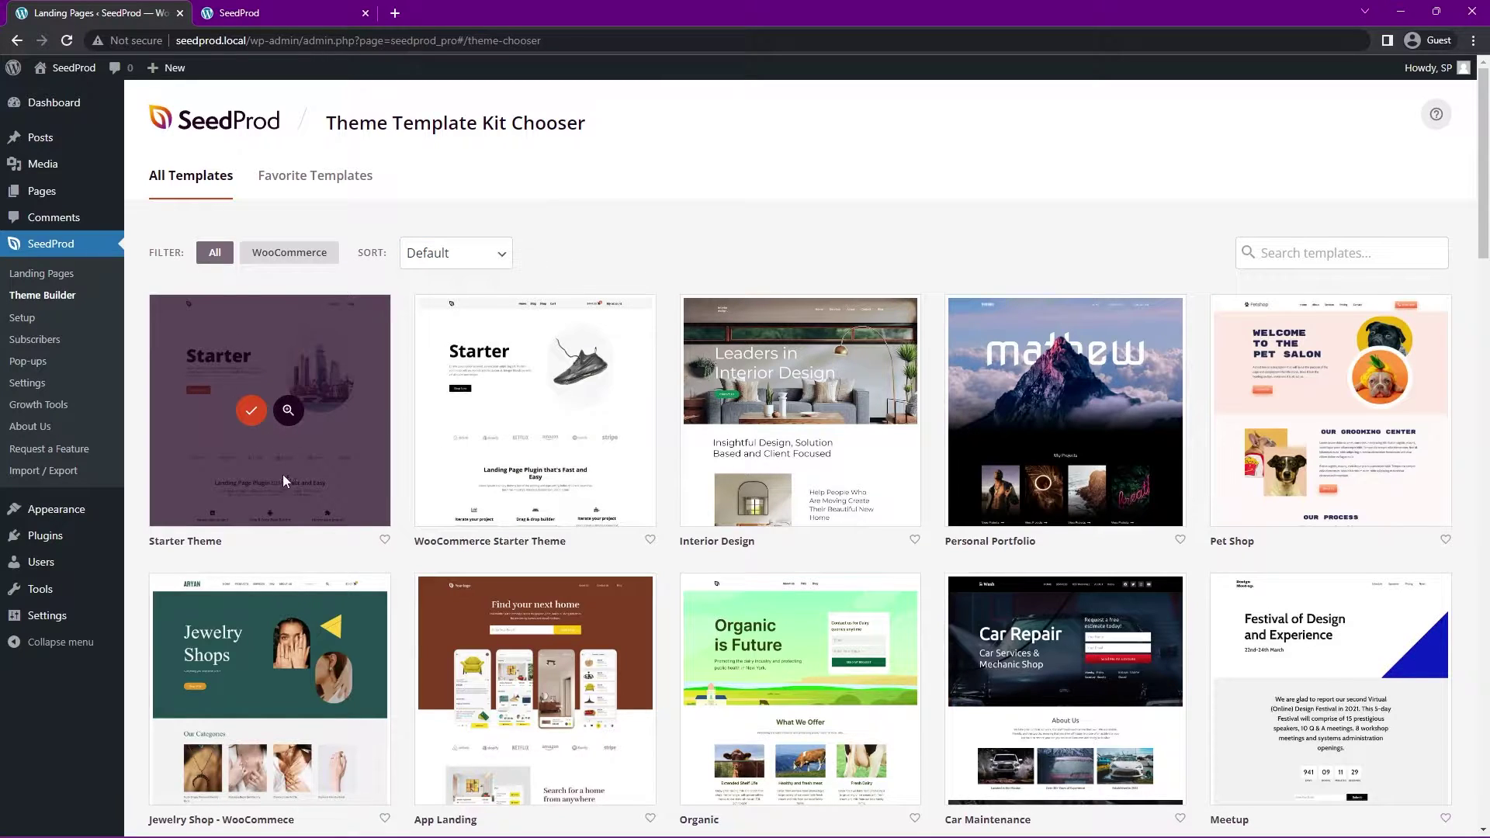
{"action": "left_click", "coordinate": [250, 416]}
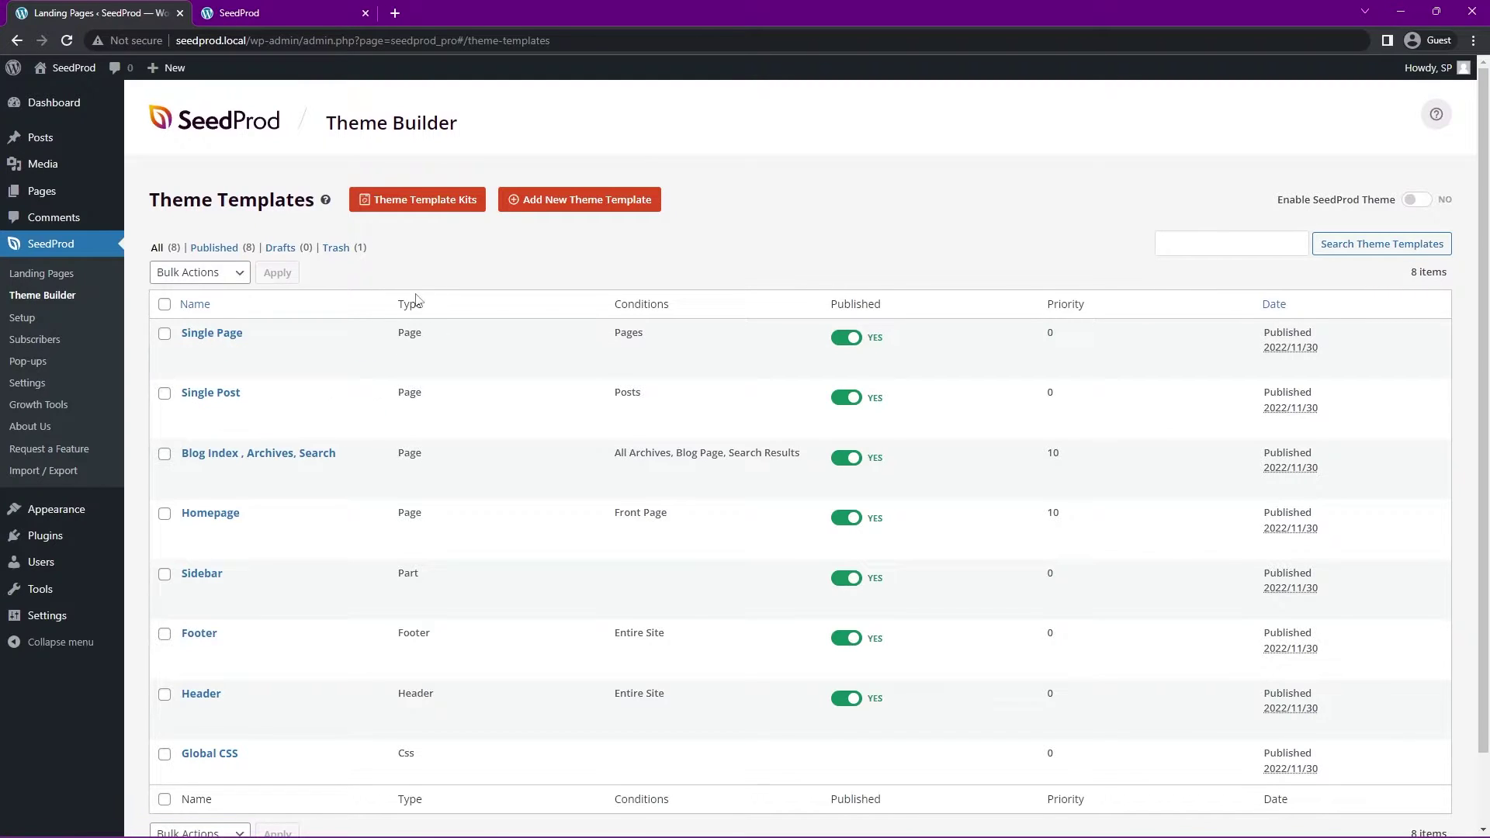
Step: Set Enable SeedProd Theme to YES
{"action": "scroll", "coordinate": [466, 341], "scroll_direction": "down", "scroll_amount": 1}
{"action": "scroll", "coordinate": [494, 504], "scroll_direction": "up", "scroll_amount": 1}
{"action": "left_click", "coordinate": [1414, 200]}
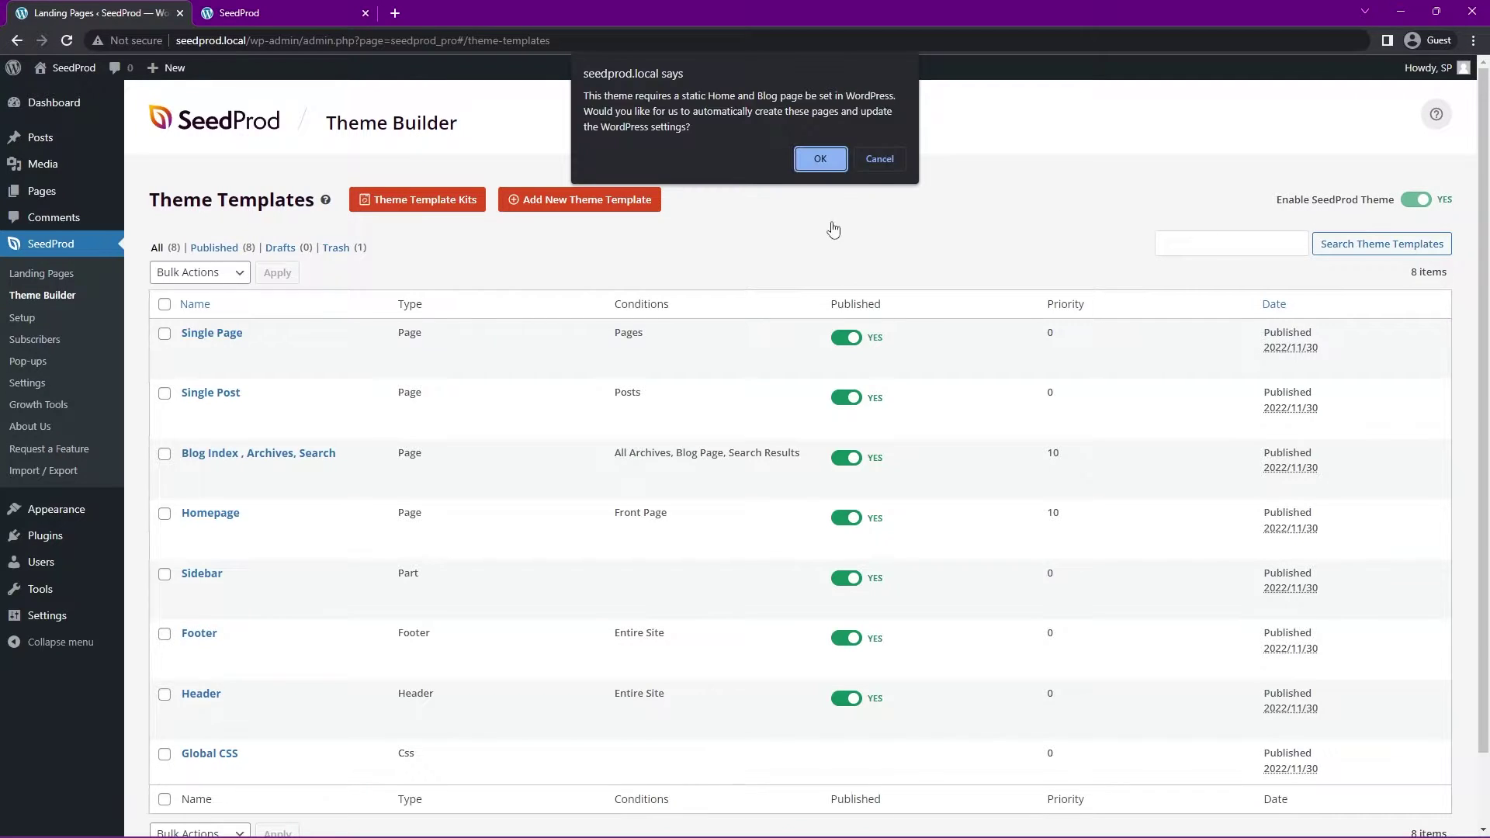
Step: Accept creating the static Home and Blog pages, then reload the site's front page
{"action": "left_click", "coordinate": [821, 158]}
{"action": "left_click", "coordinate": [882, 159]}
{"action": "left_click", "coordinate": [239, 12]}
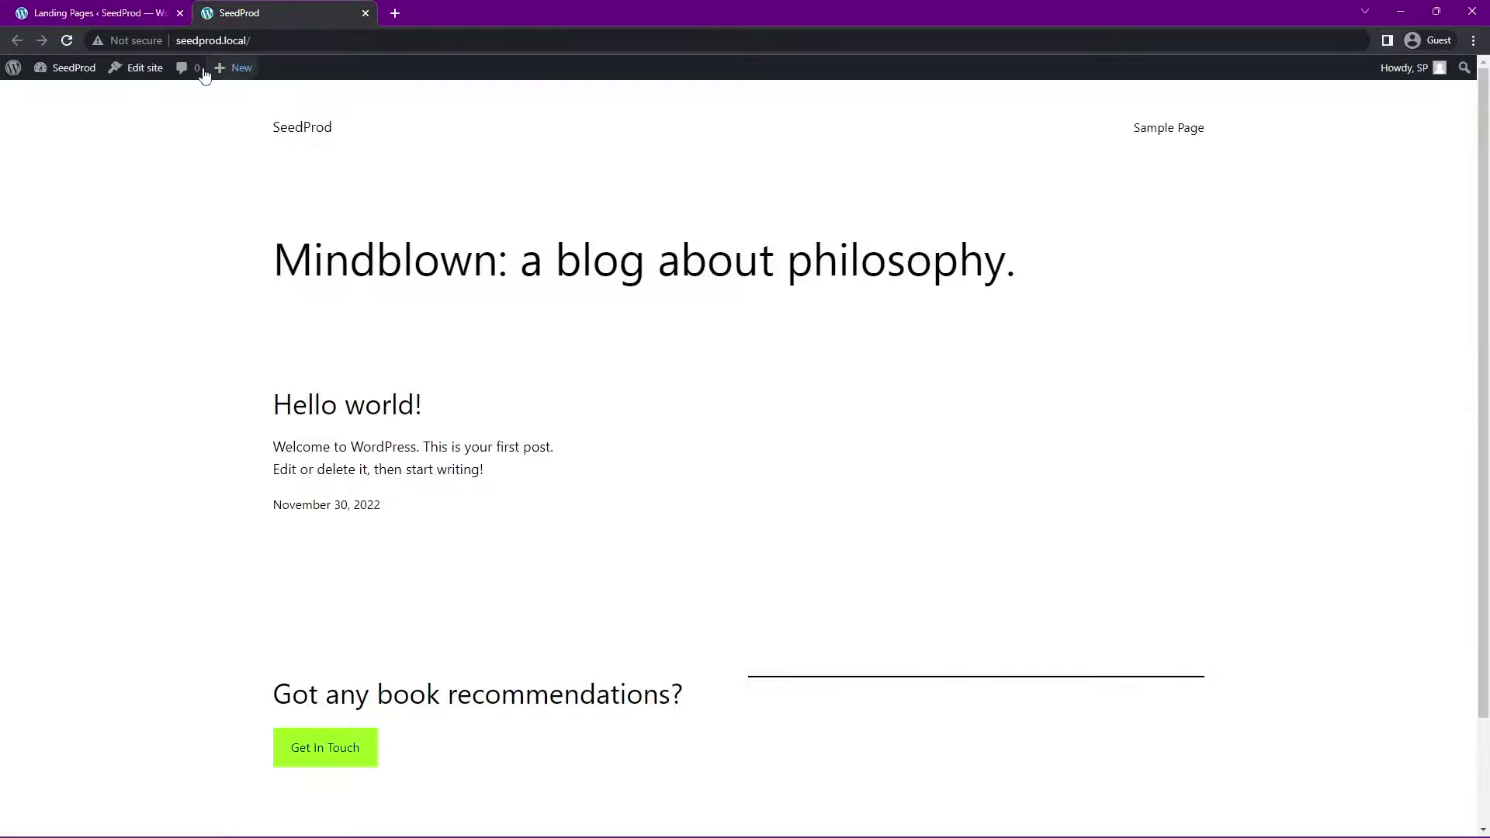
{"action": "left_click", "coordinate": [66, 40]}
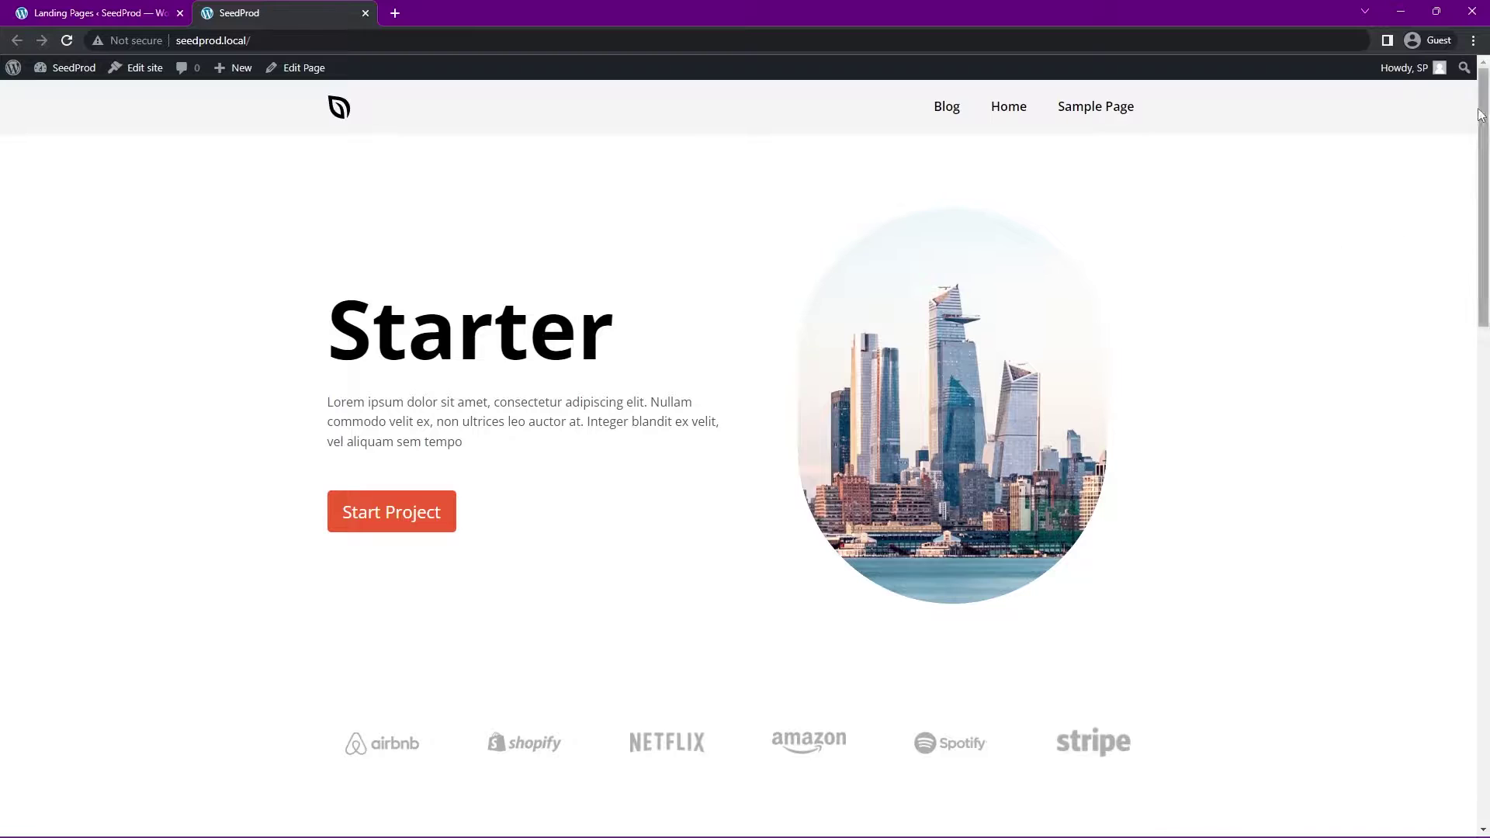
Step: Check the Starter design on the front page, then go back to the Theme Builder templates list
{"action": "scroll", "coordinate": [1481, 112], "scroll_direction": "down", "scroll_amount": 10}
{"action": "scroll", "coordinate": [974, 146], "scroll_direction": "up", "scroll_amount": 10}
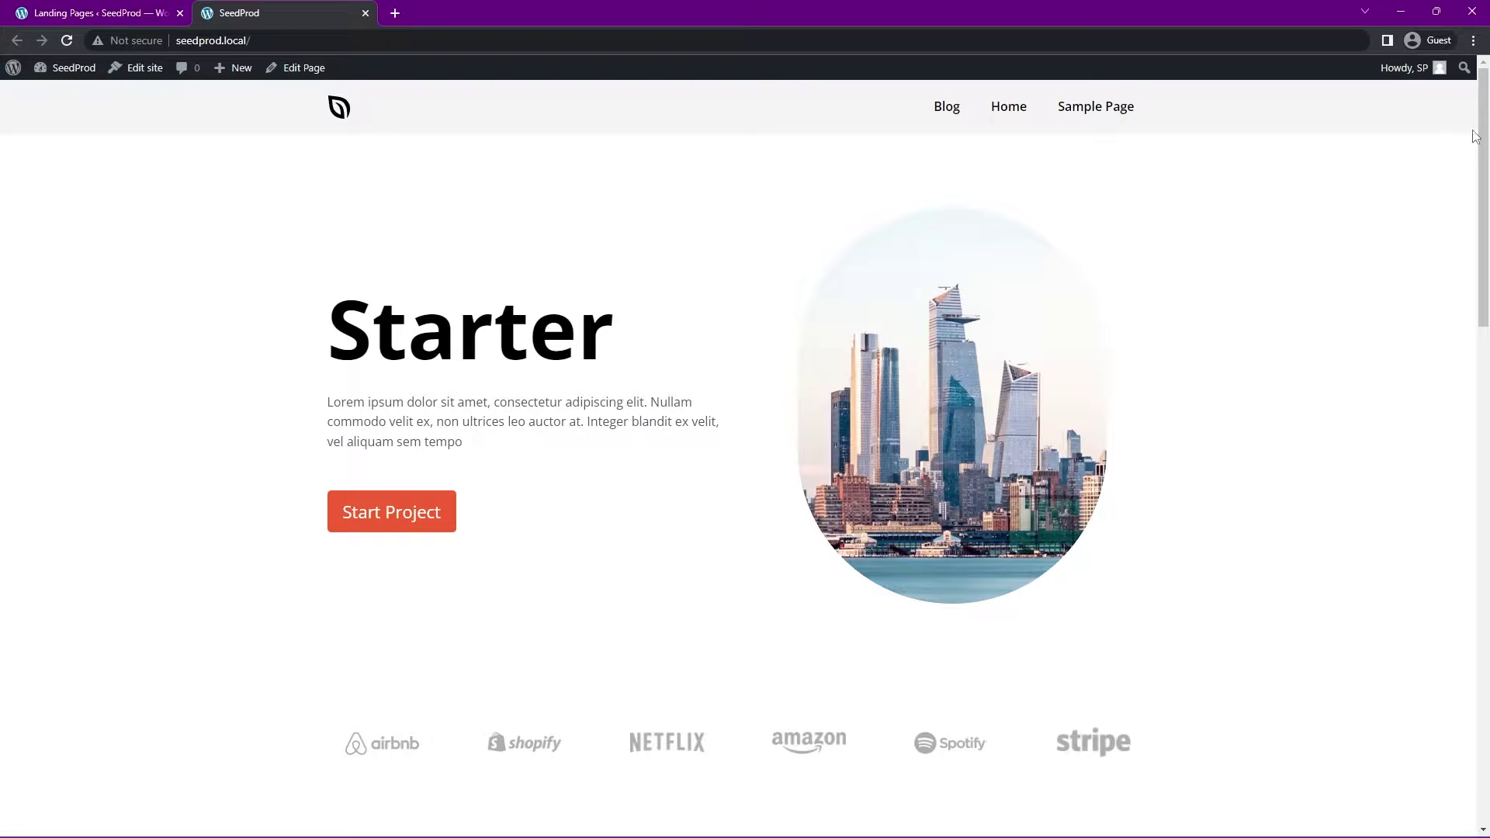
{"action": "left_click_drag", "start_coordinate": [1486, 127], "coordinate": [1436, 117]}
{"action": "left_click", "coordinate": [124, 19]}
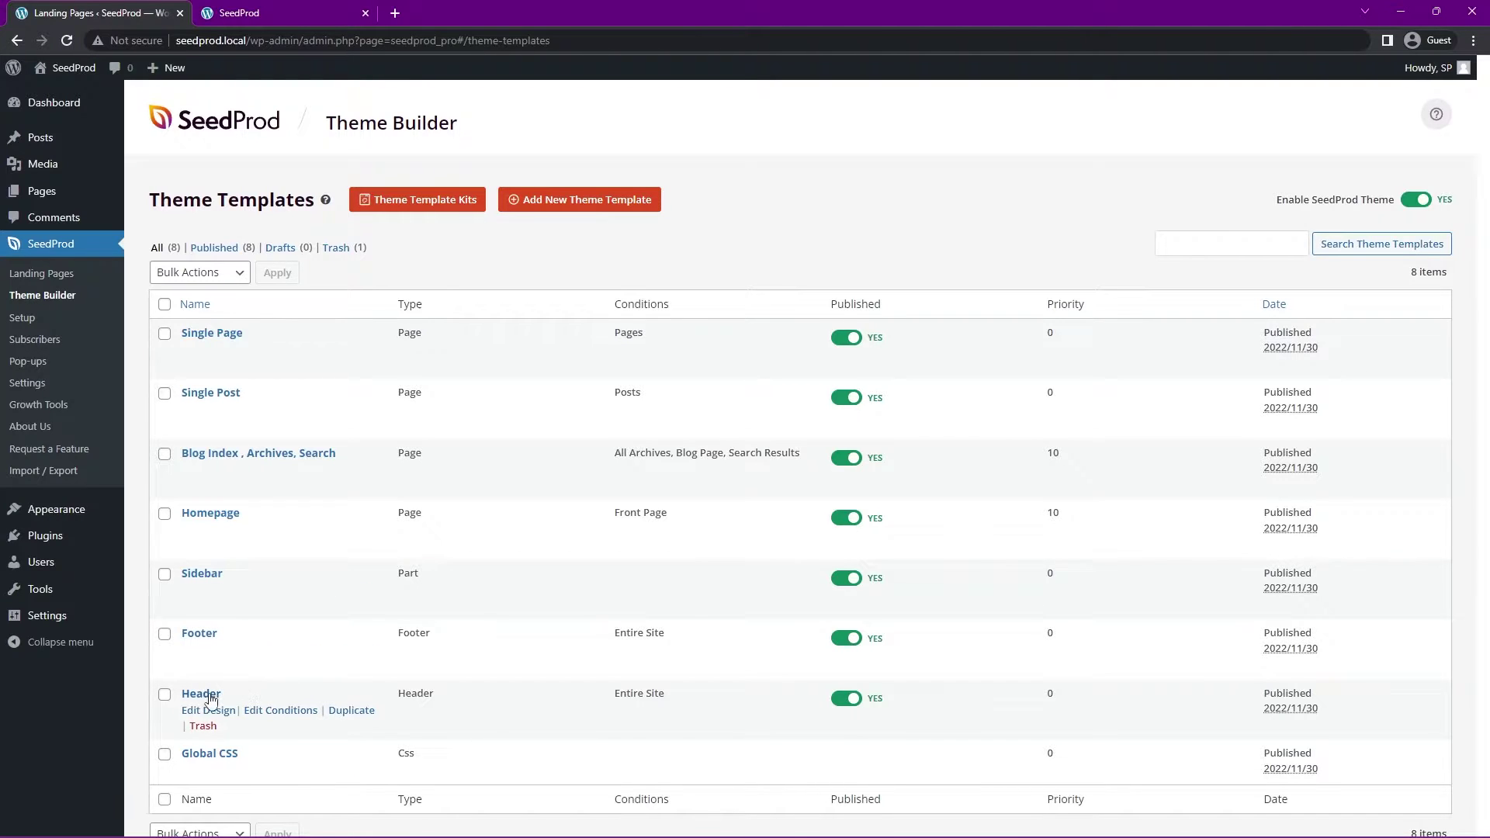
Step: Edit the Header template, delete its empty Nav Menu block, and search blocks for 'menu'
{"action": "left_click", "coordinate": [214, 715]}
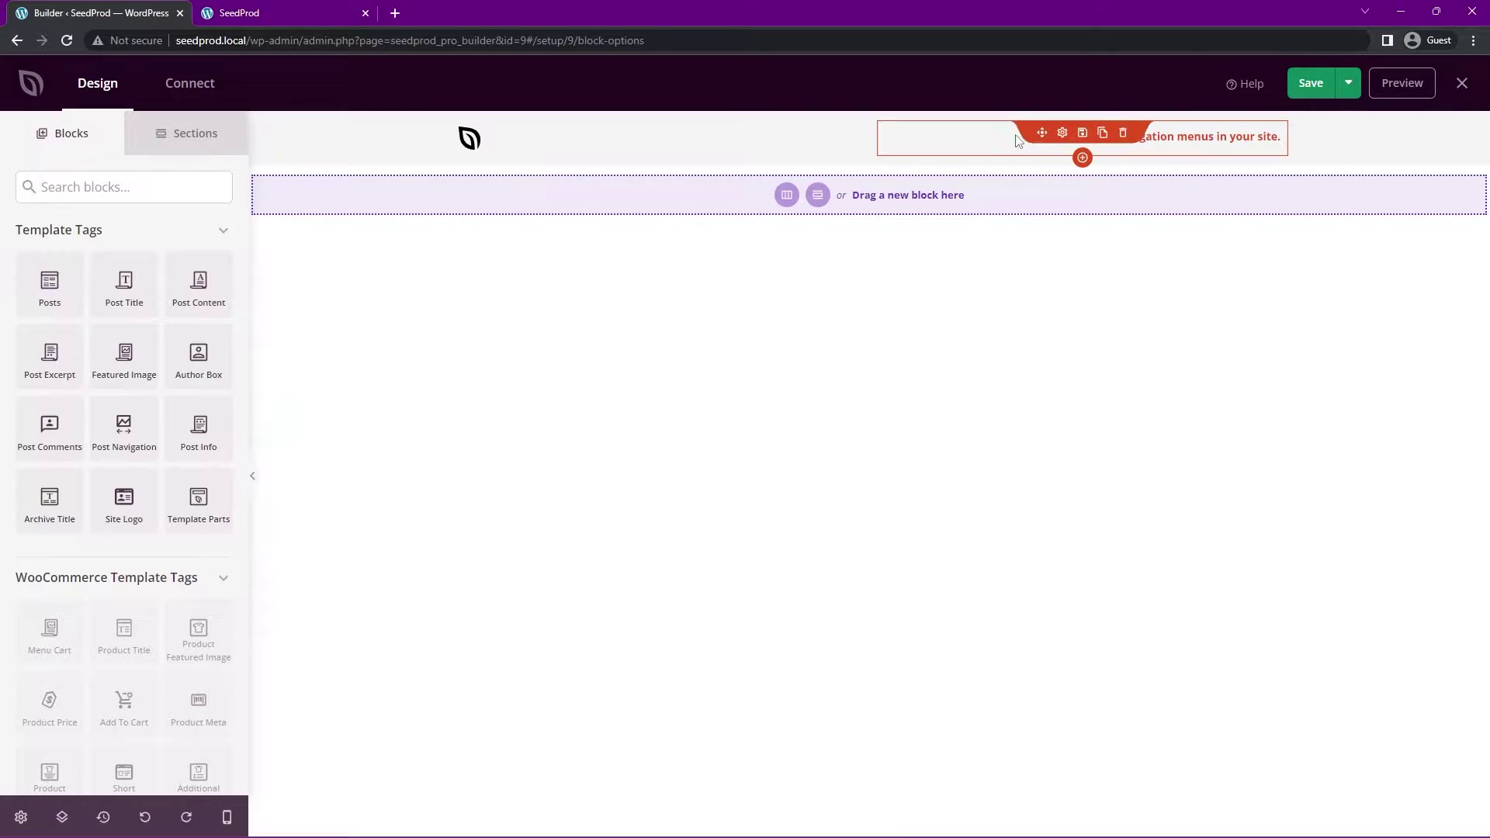
{"action": "left_click", "coordinate": [1124, 133]}
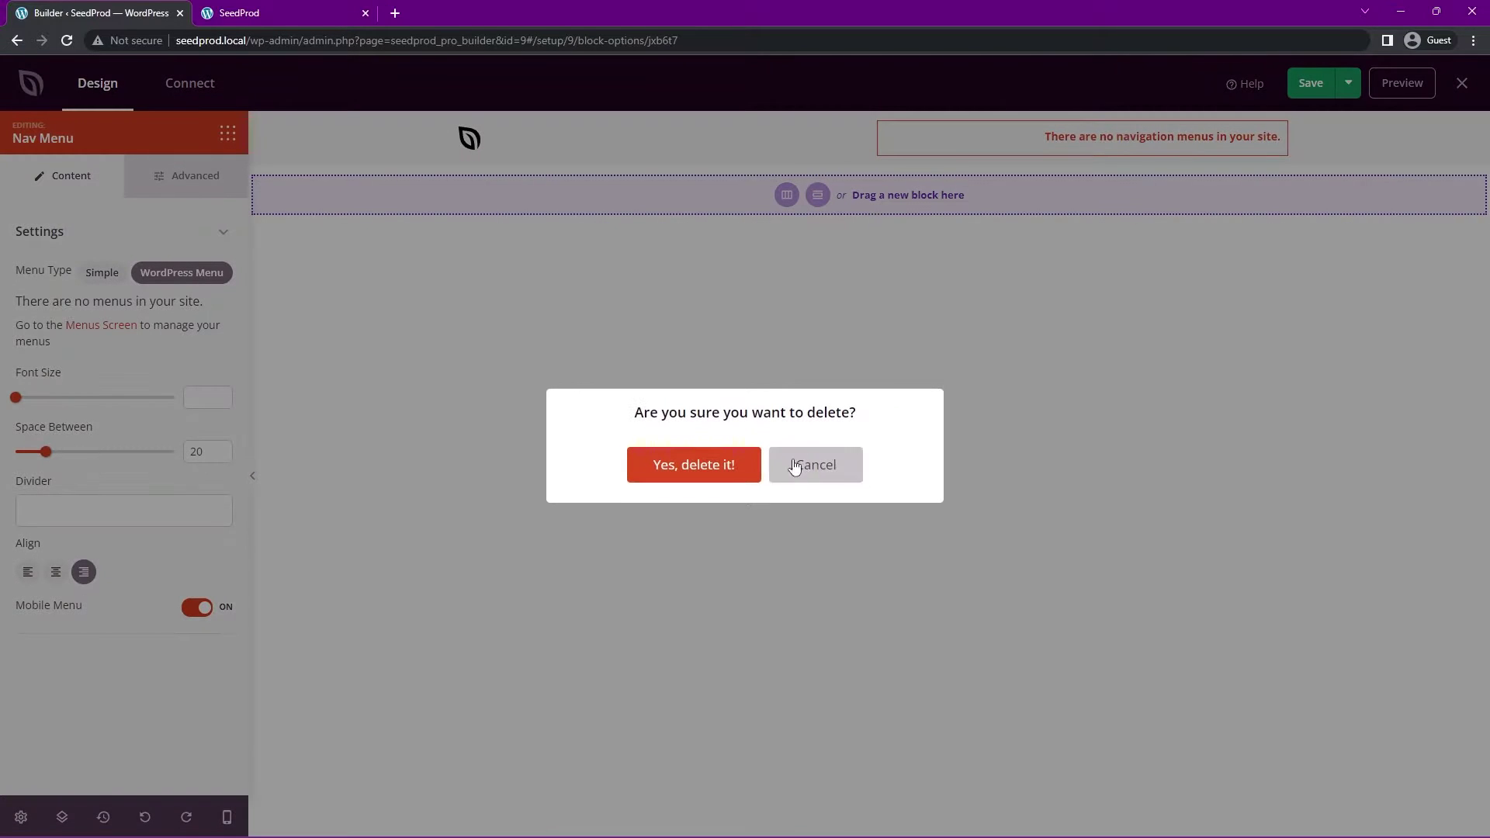
{"action": "left_click", "coordinate": [694, 465]}
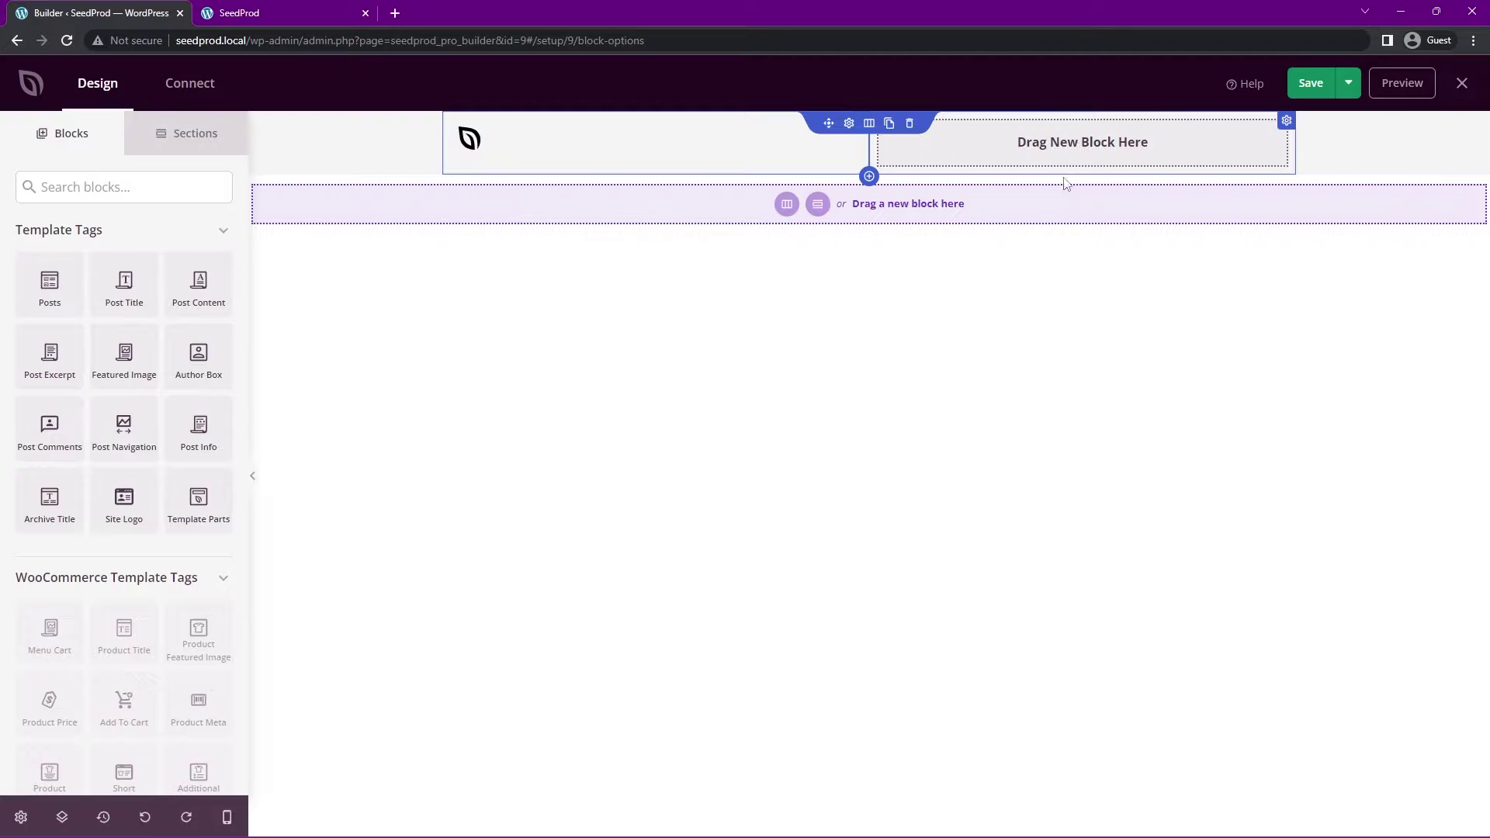
{"action": "left_click", "coordinate": [126, 189]}
{"action": "type", "text": "menu"}
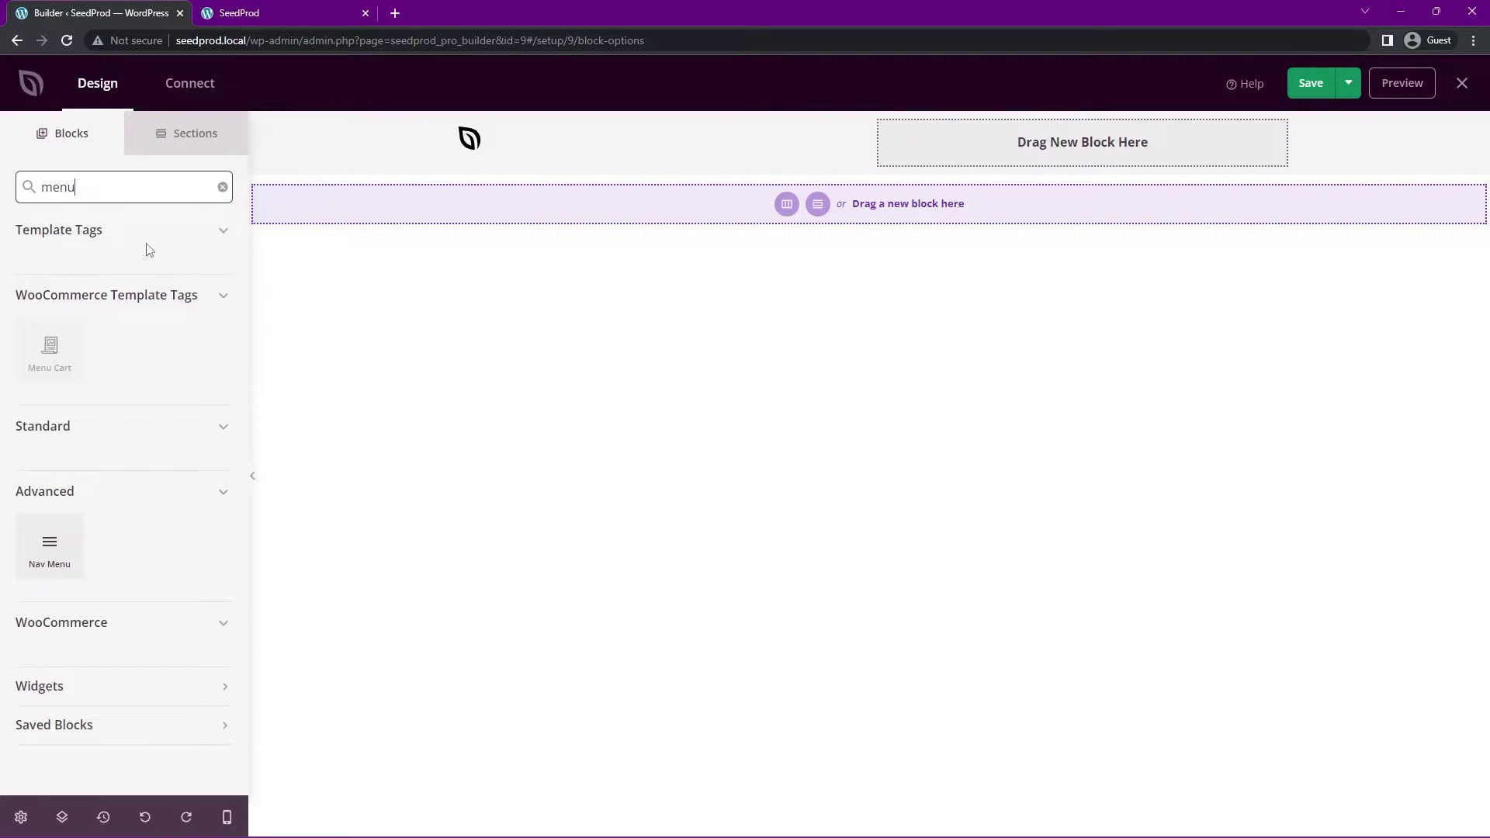
Step: Drop a Nav Menu block beside the header logo, keeping the Simple menu type with About
{"action": "left_click_drag", "start_coordinate": [68, 553], "coordinate": [1056, 134]}
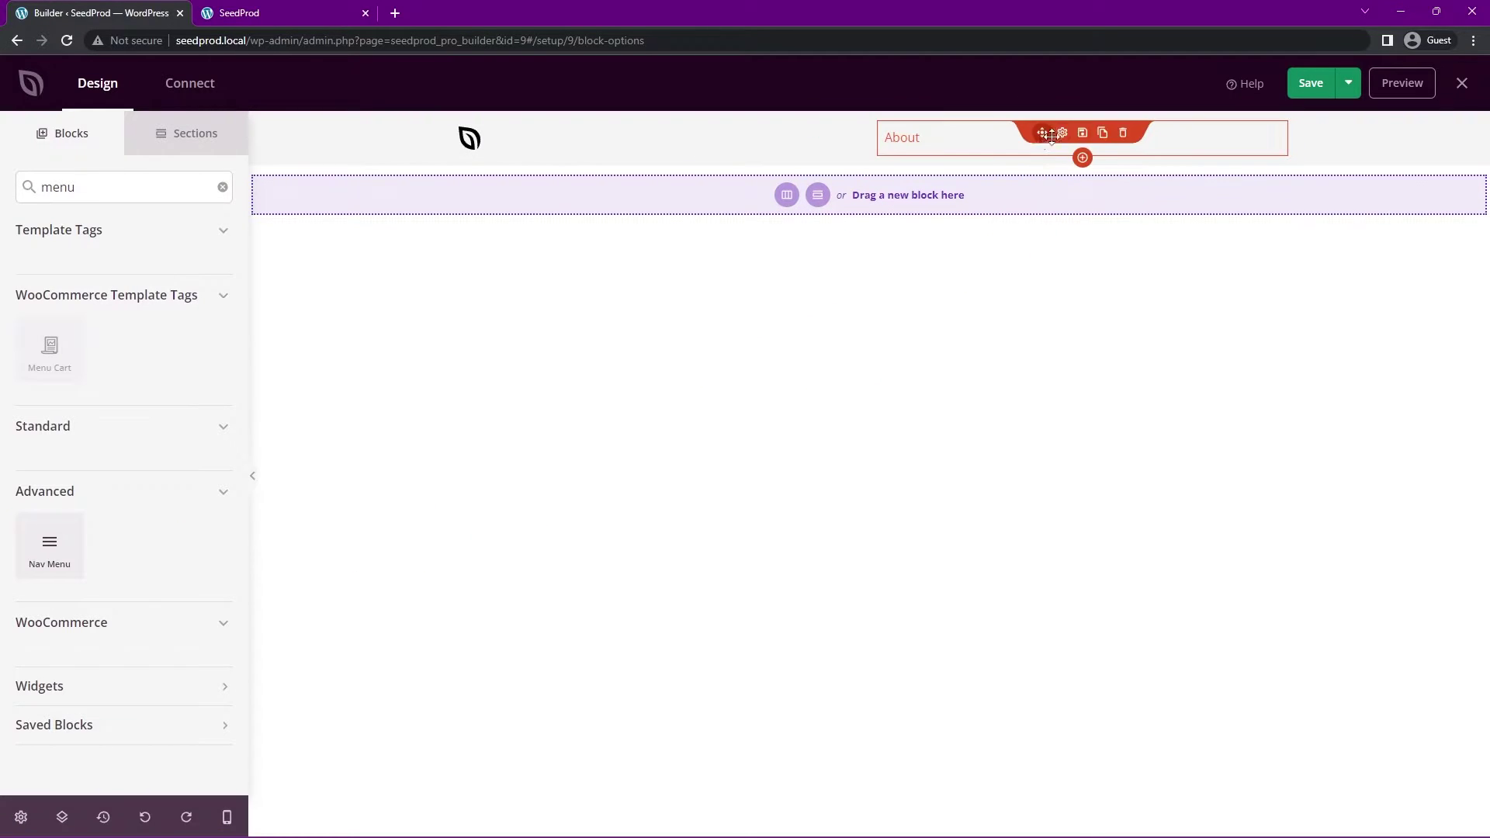
{"action": "left_click", "coordinate": [1063, 134]}
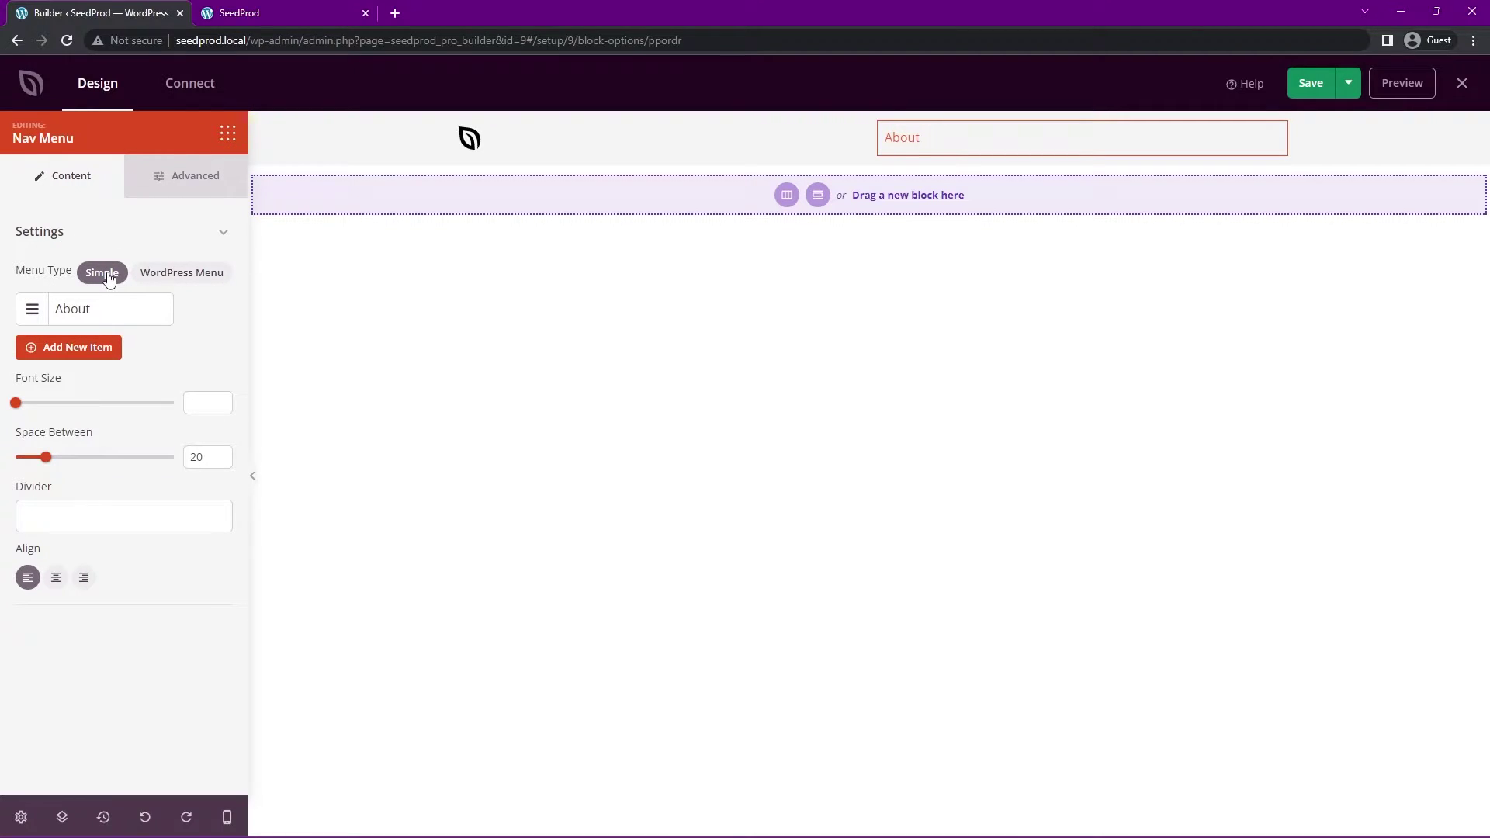
{"action": "mouse_move", "coordinate": [166, 313]}
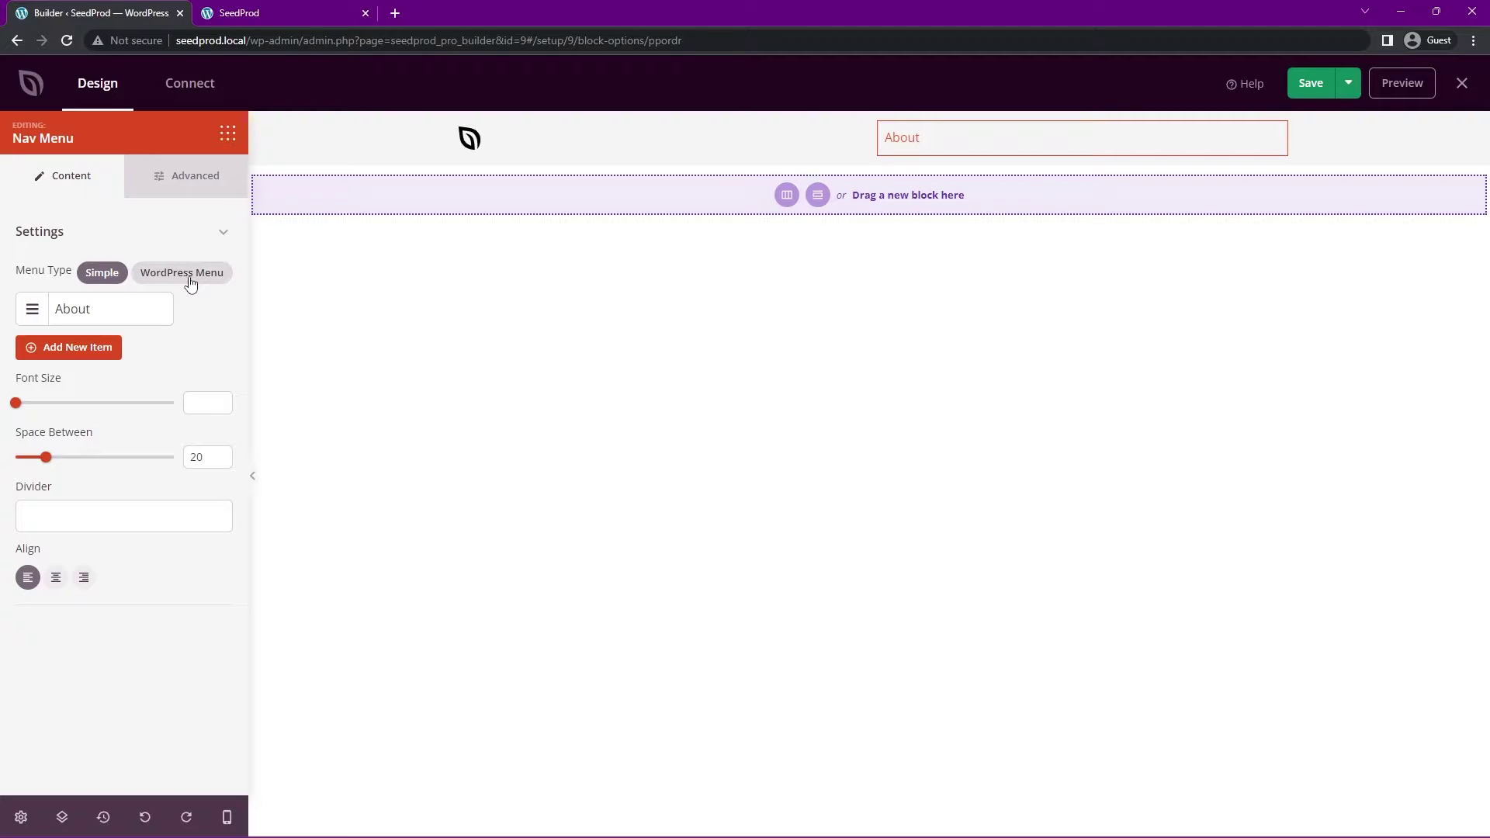
{"action": "left_click", "coordinate": [190, 284]}
{"action": "left_click", "coordinate": [99, 282]}
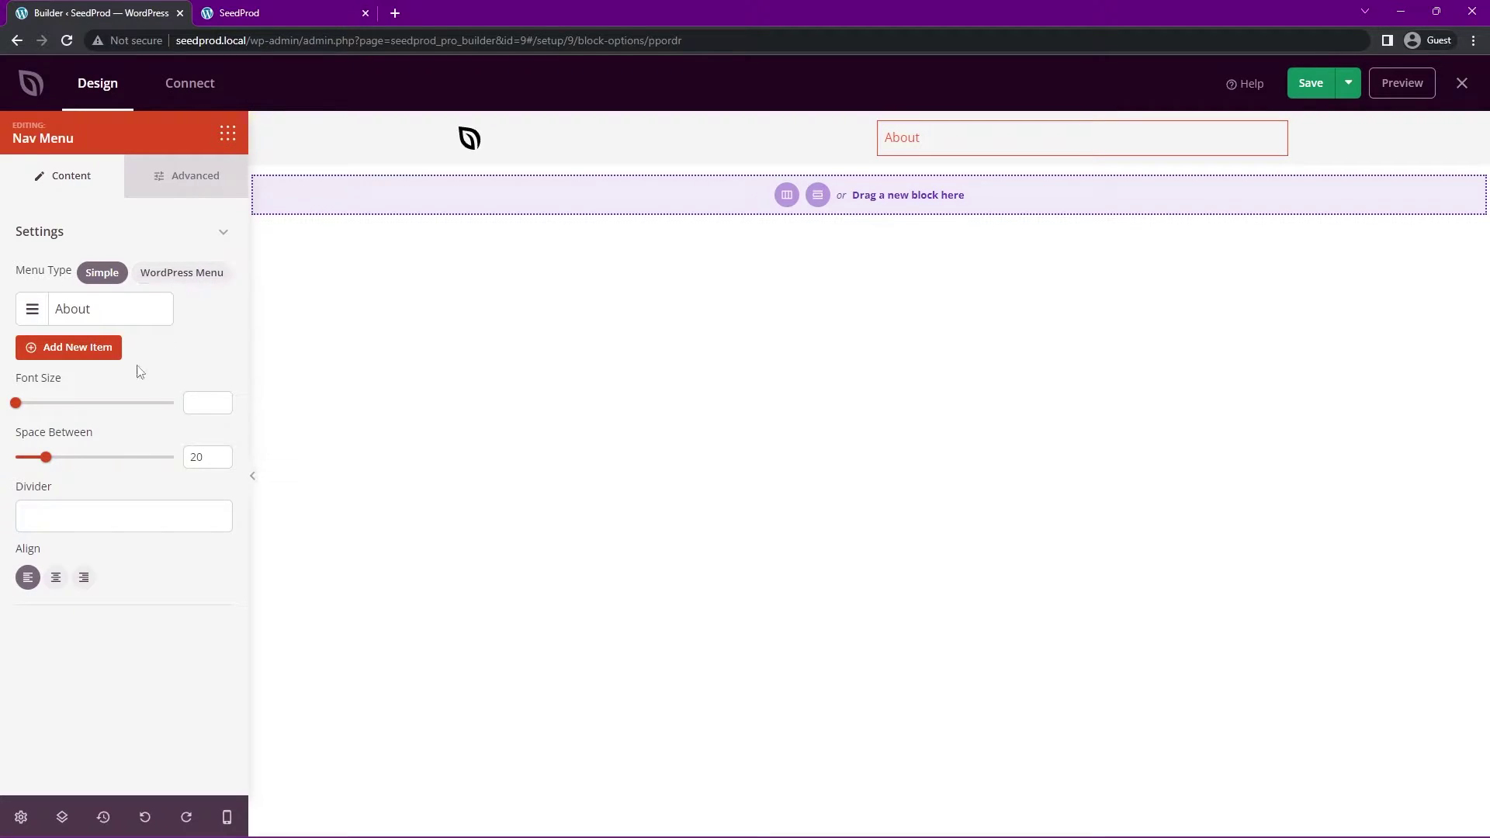
Step: Rename the first menu item to About Us with link /about, opening in the same window
{"action": "left_click", "coordinate": [81, 312]}
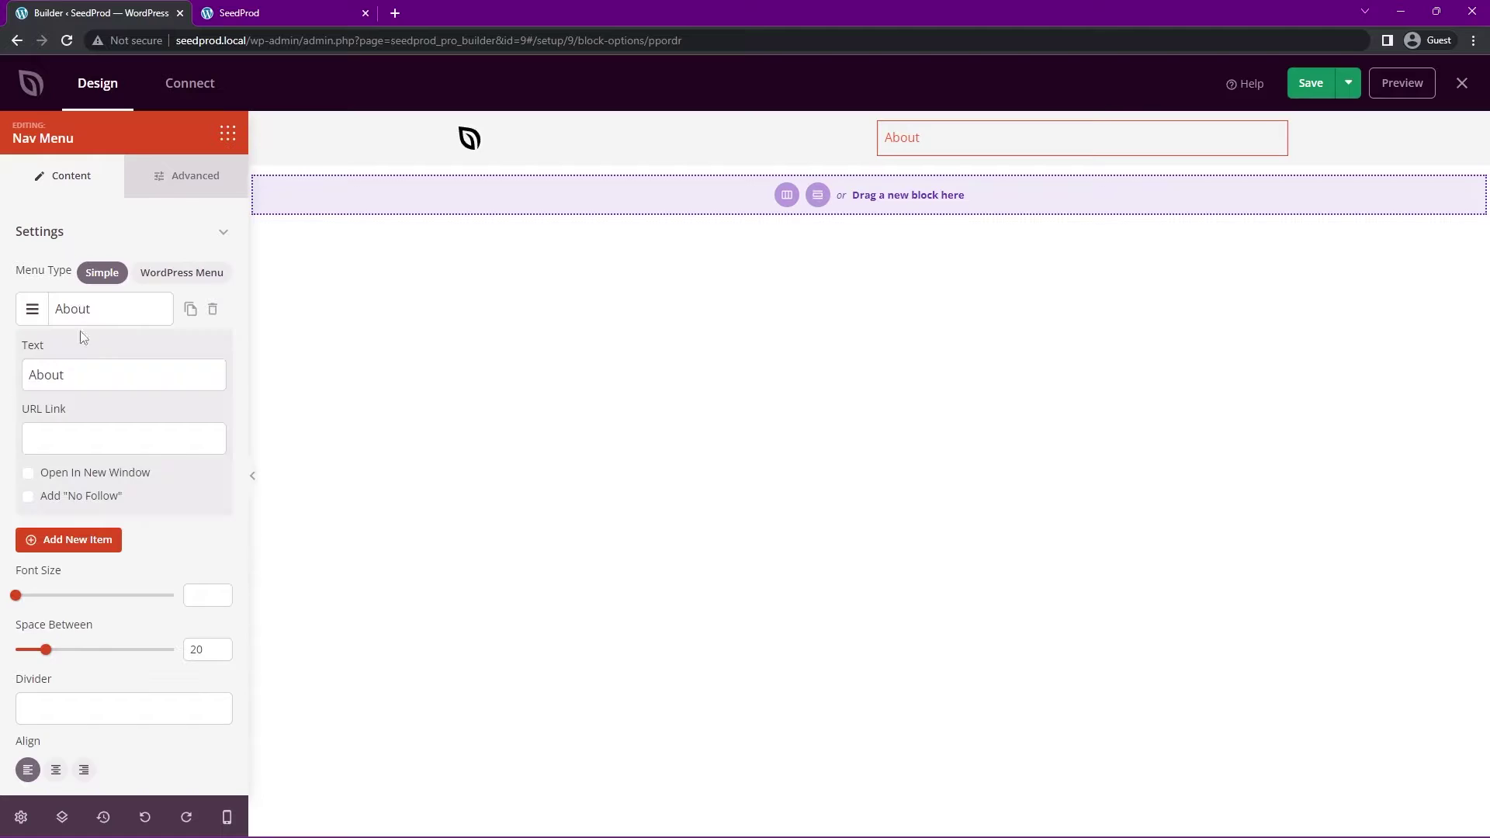
{"action": "double_click", "coordinate": [110, 368]}
{"action": "left_click", "coordinate": [116, 371]}
{"action": "type", "text": "Us"}
{"action": "left_click", "coordinate": [88, 442]}
{"action": "type", "text": "/about"}
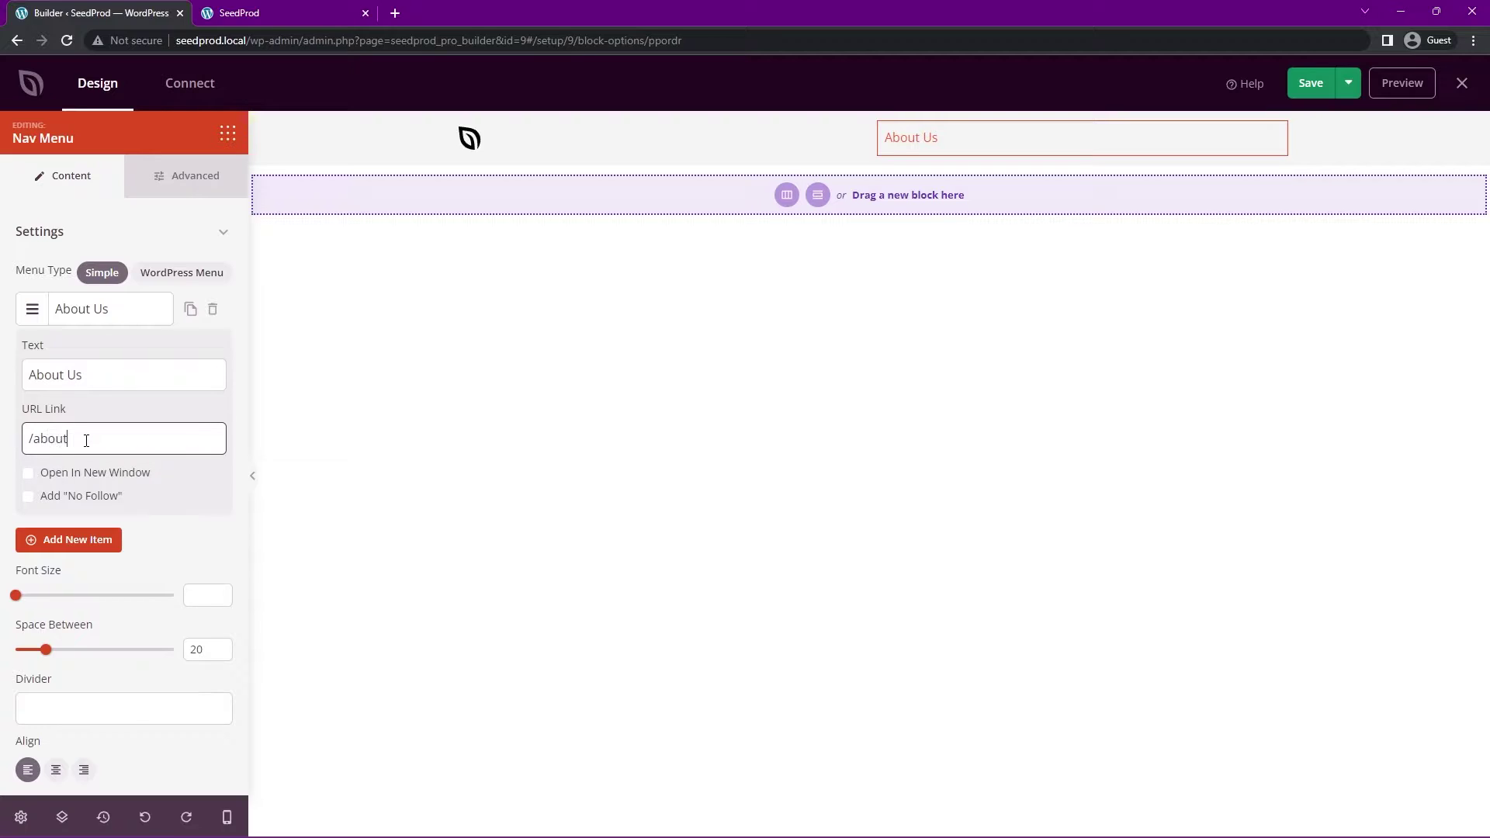
{"action": "triple_click", "coordinate": [105, 435]}
{"action": "left_click", "coordinate": [105, 435]}
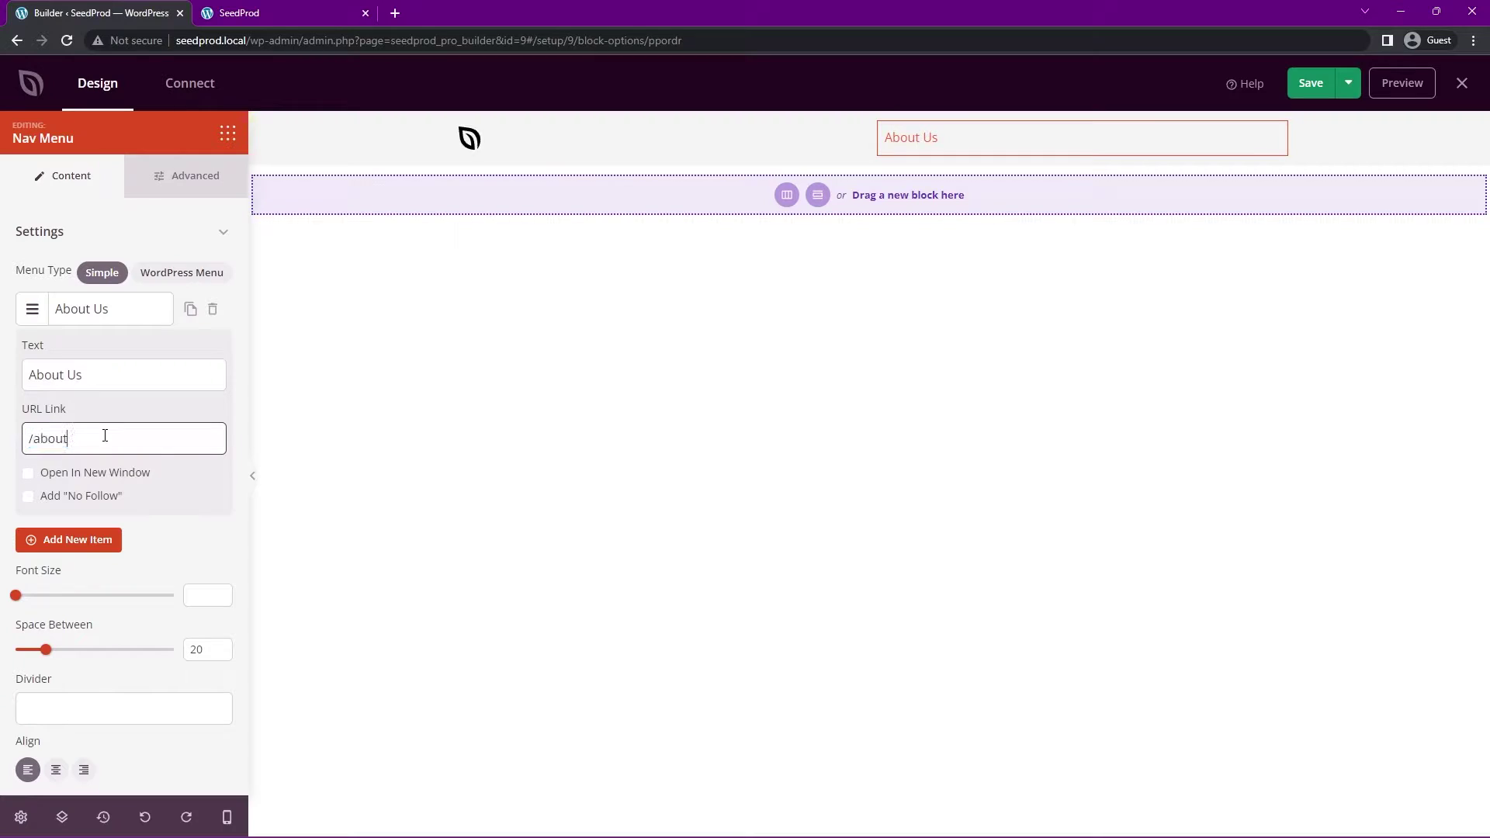
{"action": "left_click", "coordinate": [29, 473]}
{"action": "left_click", "coordinate": [29, 474]}
{"action": "left_click", "coordinate": [104, 312]}
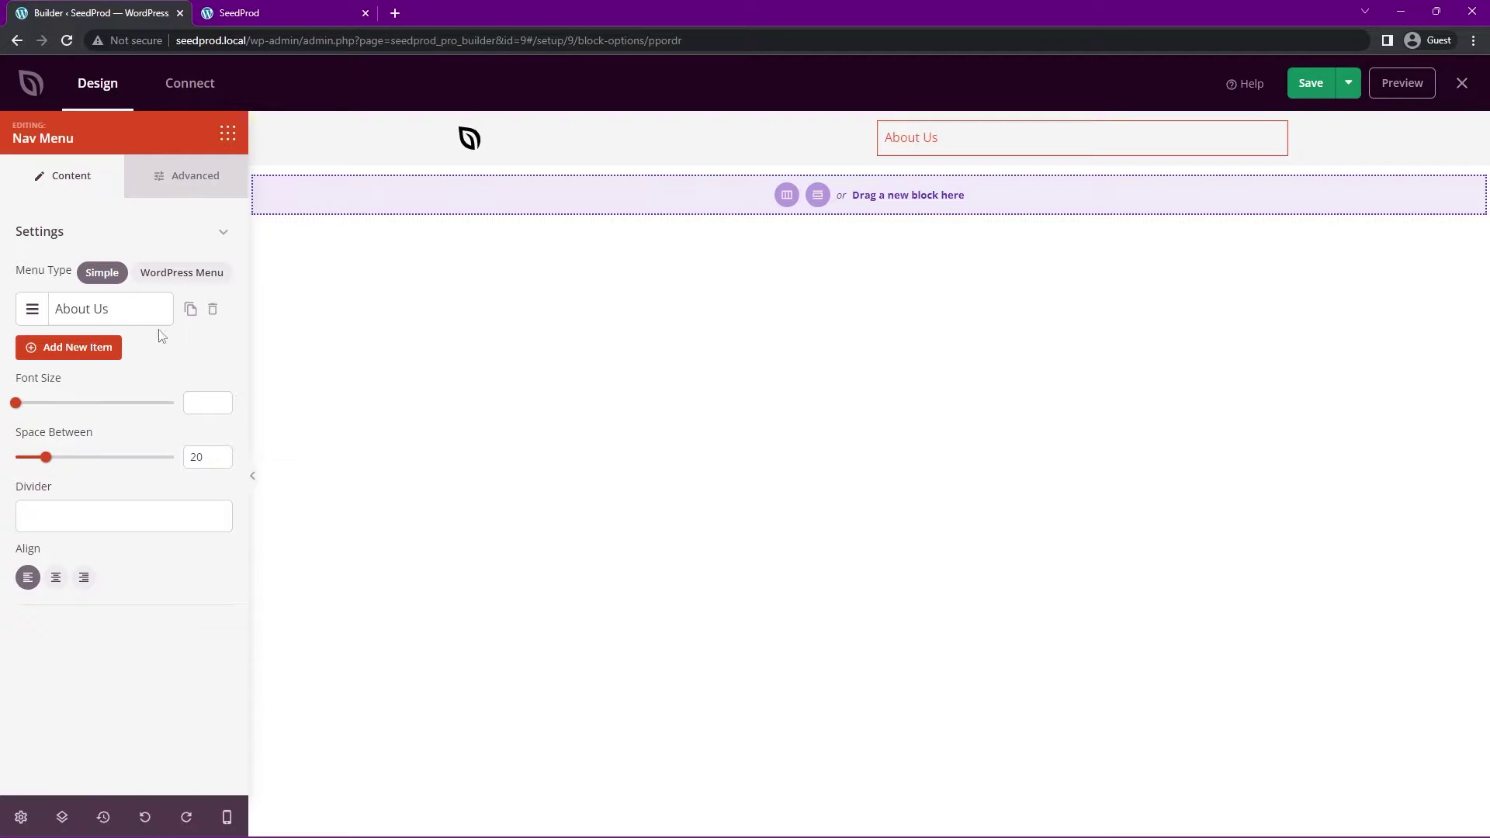
Step: Add a Contact item linking to /contact, then placeholder items Item 3, Item 4 and Item 5
{"action": "left_click", "coordinate": [92, 347]}
{"action": "left_click", "coordinate": [91, 351]}
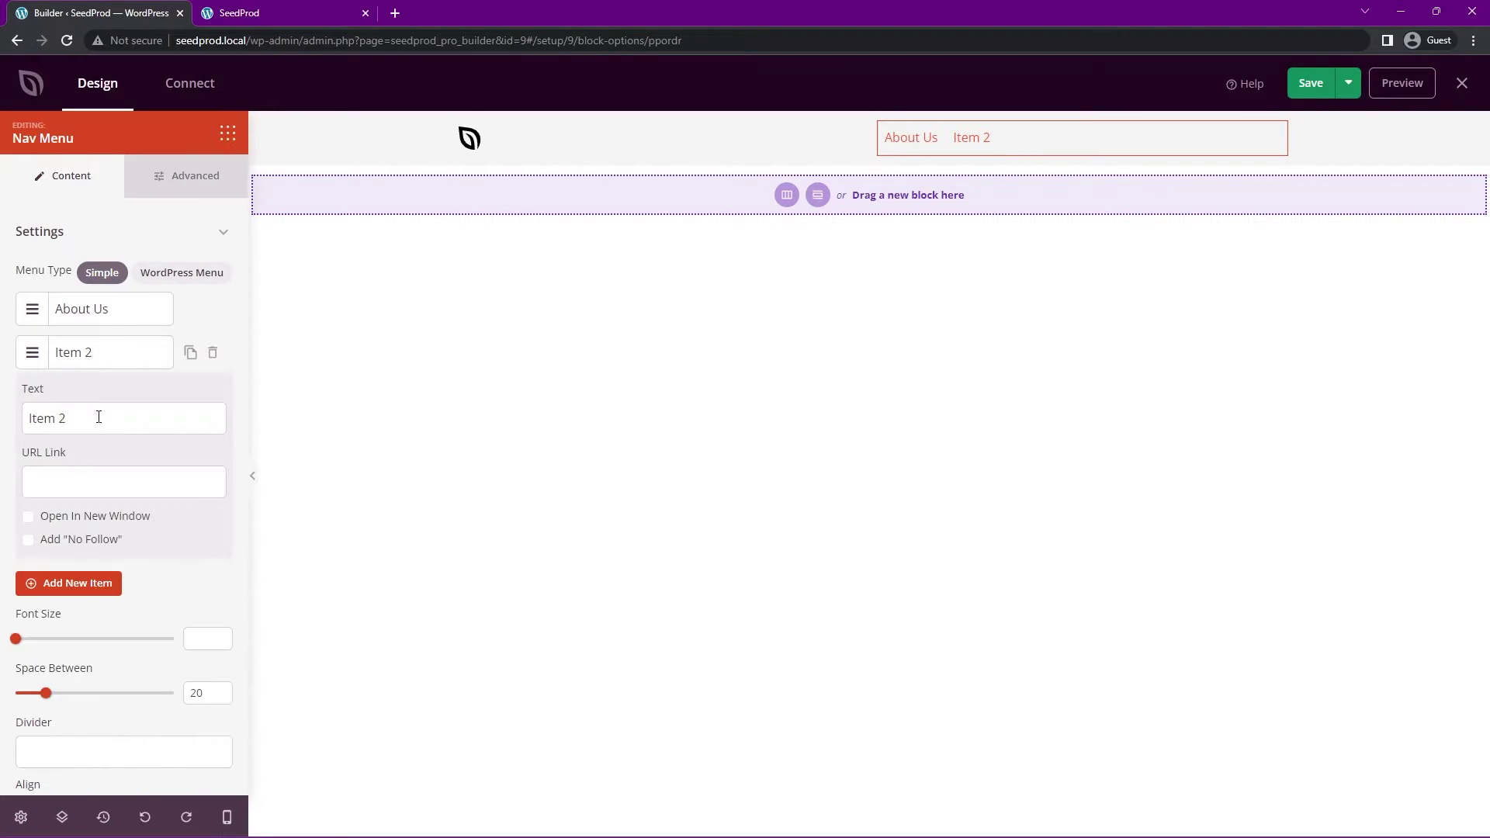
{"action": "triple_click", "coordinate": [98, 418]}
{"action": "type", "text": "Contact"}
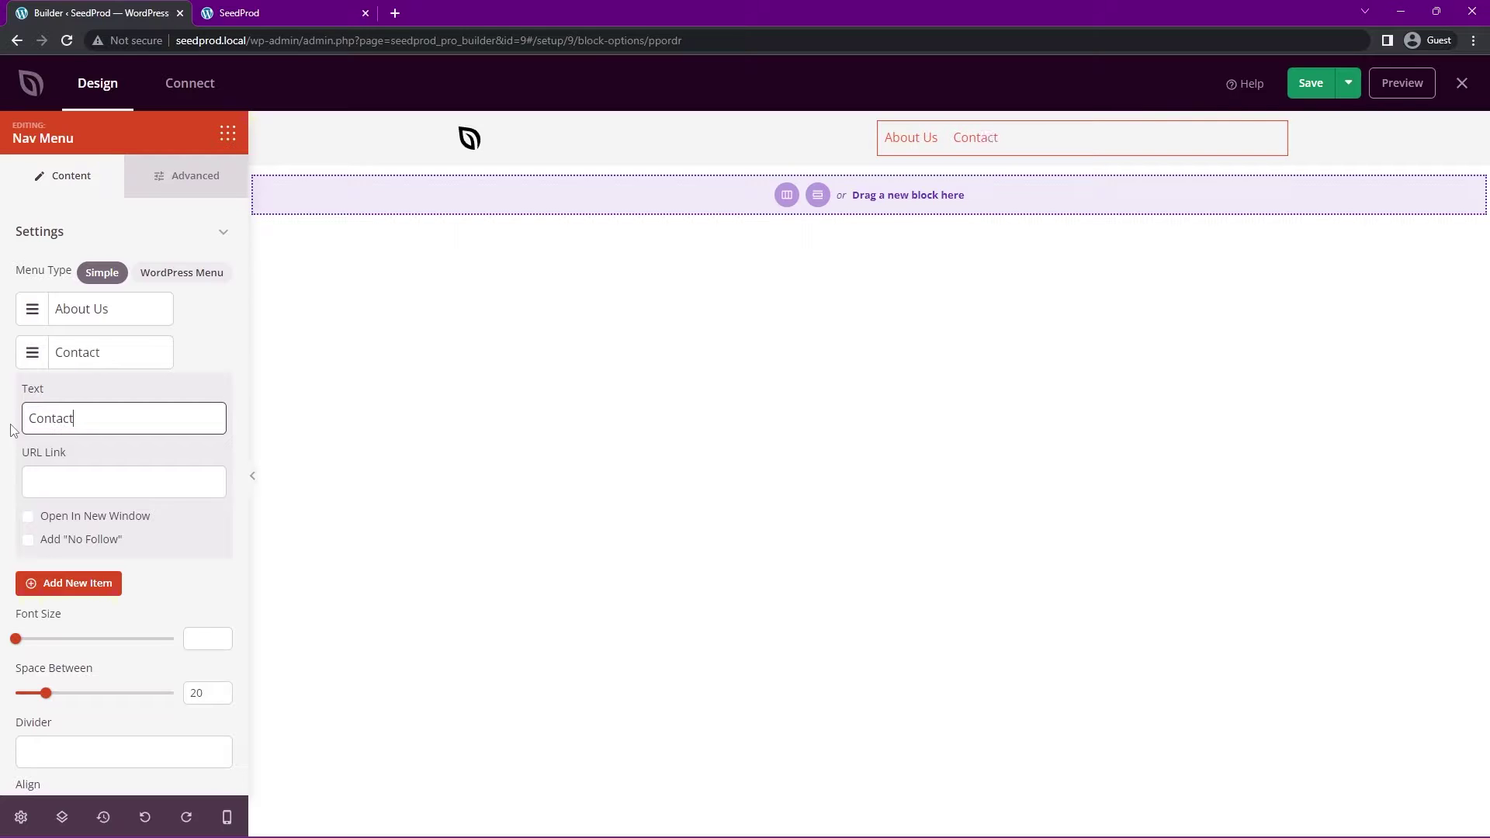
{"action": "left_click", "coordinate": [67, 471]}
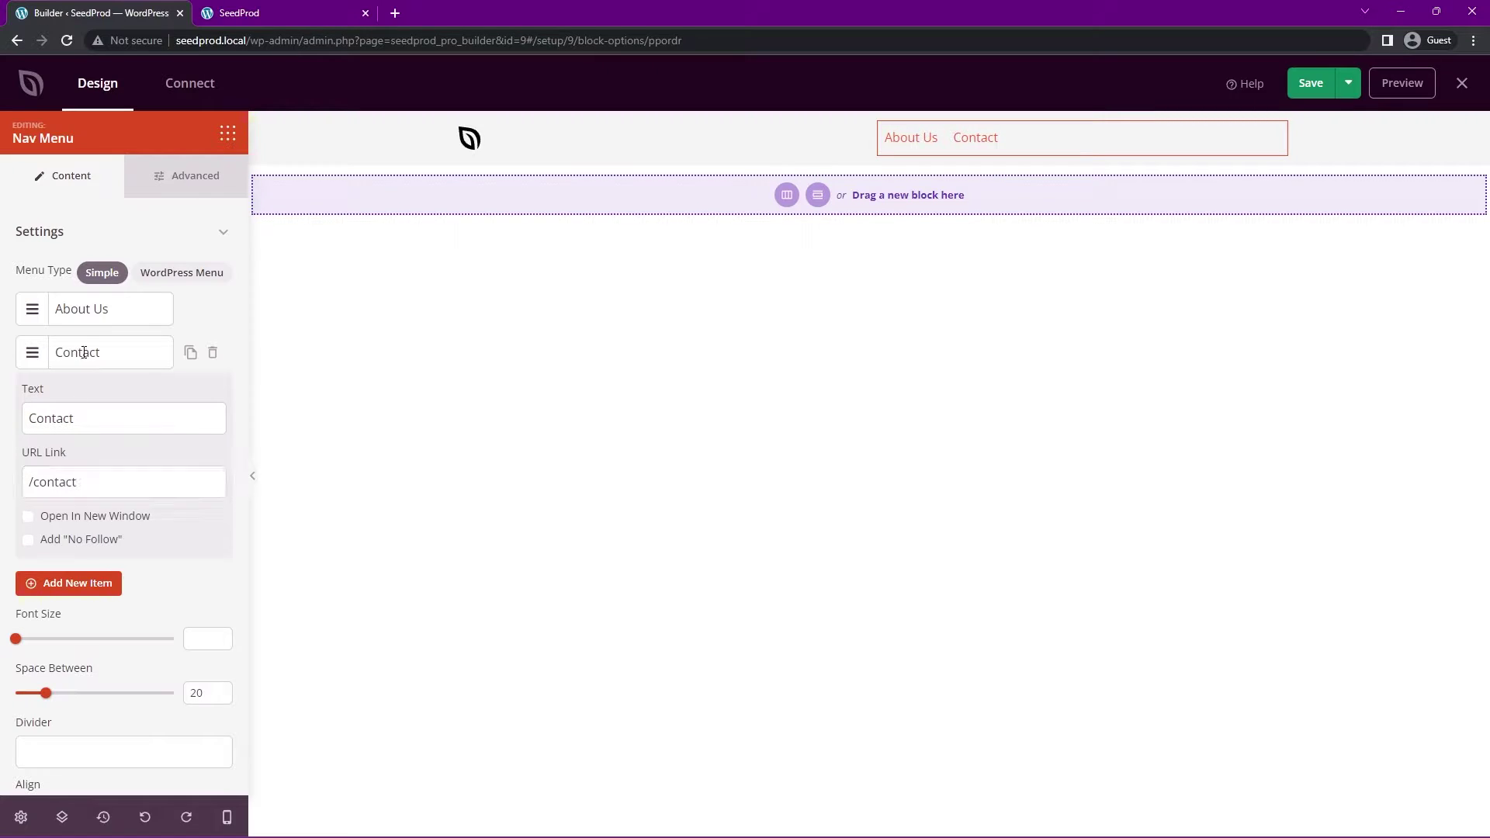
{"action": "left_click", "coordinate": [78, 352]}
{"action": "left_click", "coordinate": [70, 393]}
{"action": "left_click", "coordinate": [72, 436]}
{"action": "left_click", "coordinate": [72, 478]}
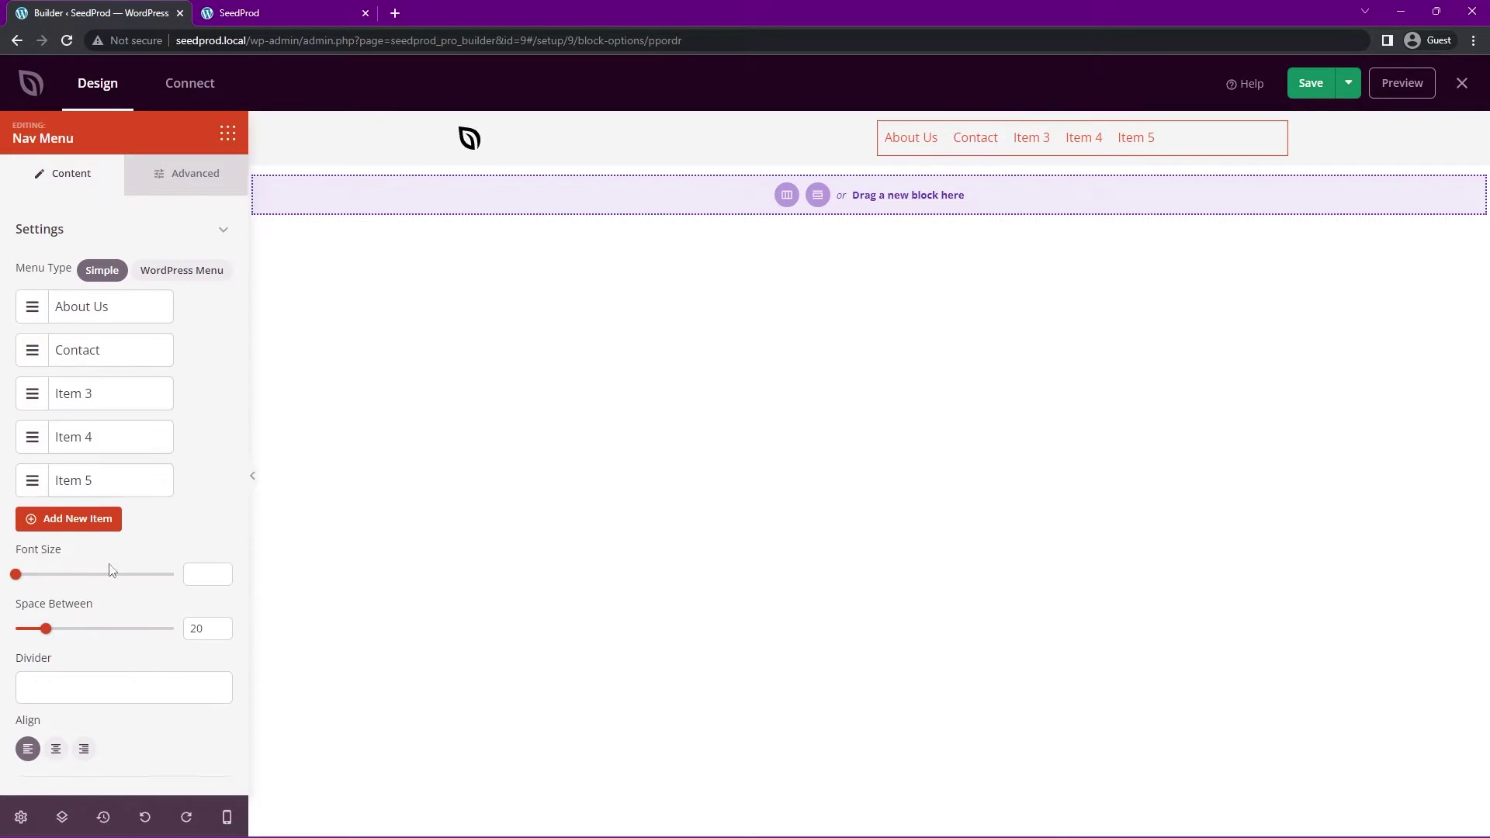
Step: Give the nav menu font size 15, 25 spacing, a '|' divider, and right alignment
{"action": "left_click_drag", "start_coordinate": [20, 581], "coordinate": [54, 626]}
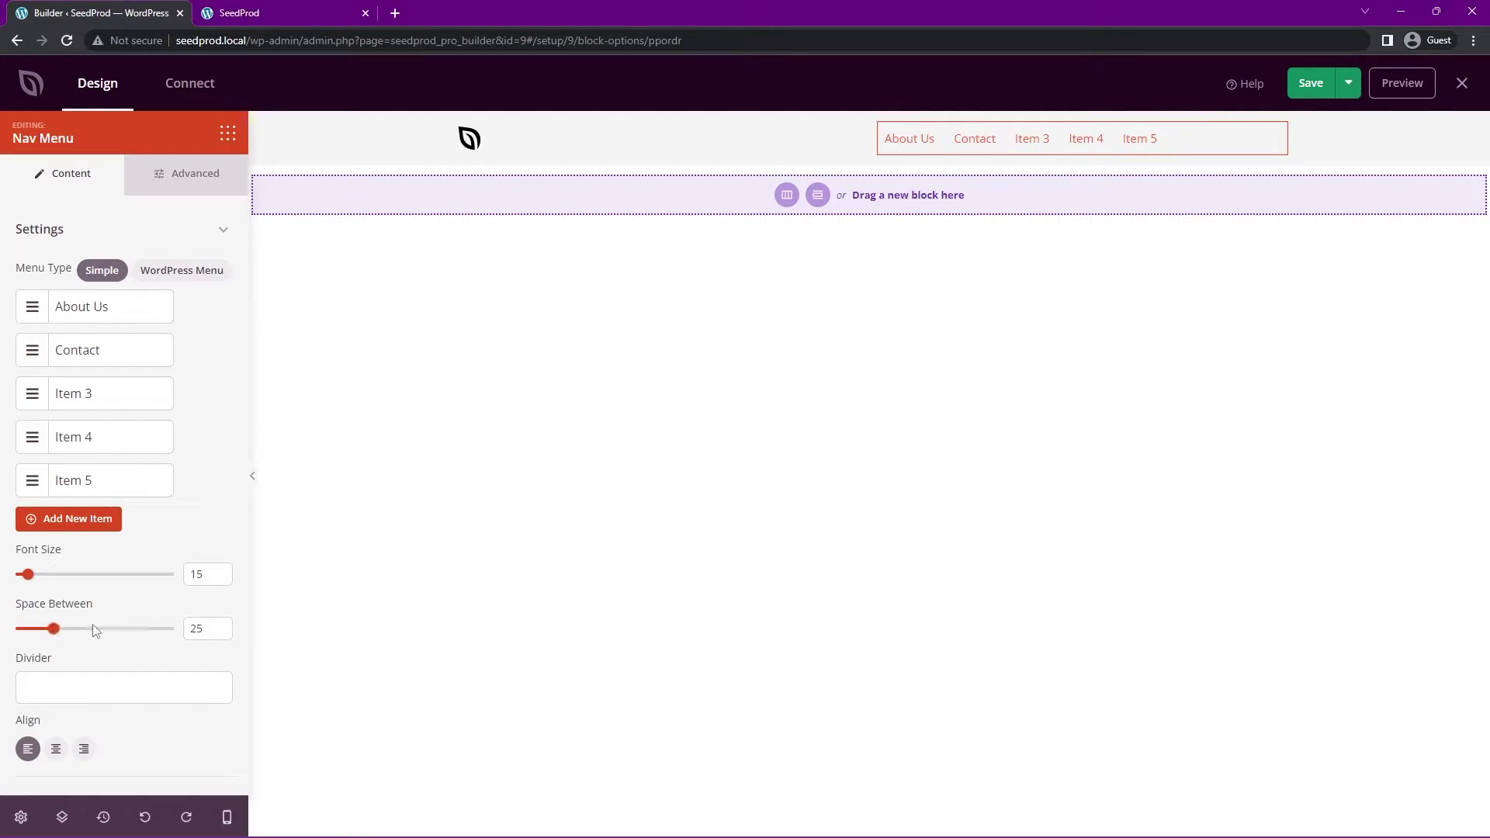
{"action": "left_click", "coordinate": [99, 698]}
{"action": "type", "text": "|"}
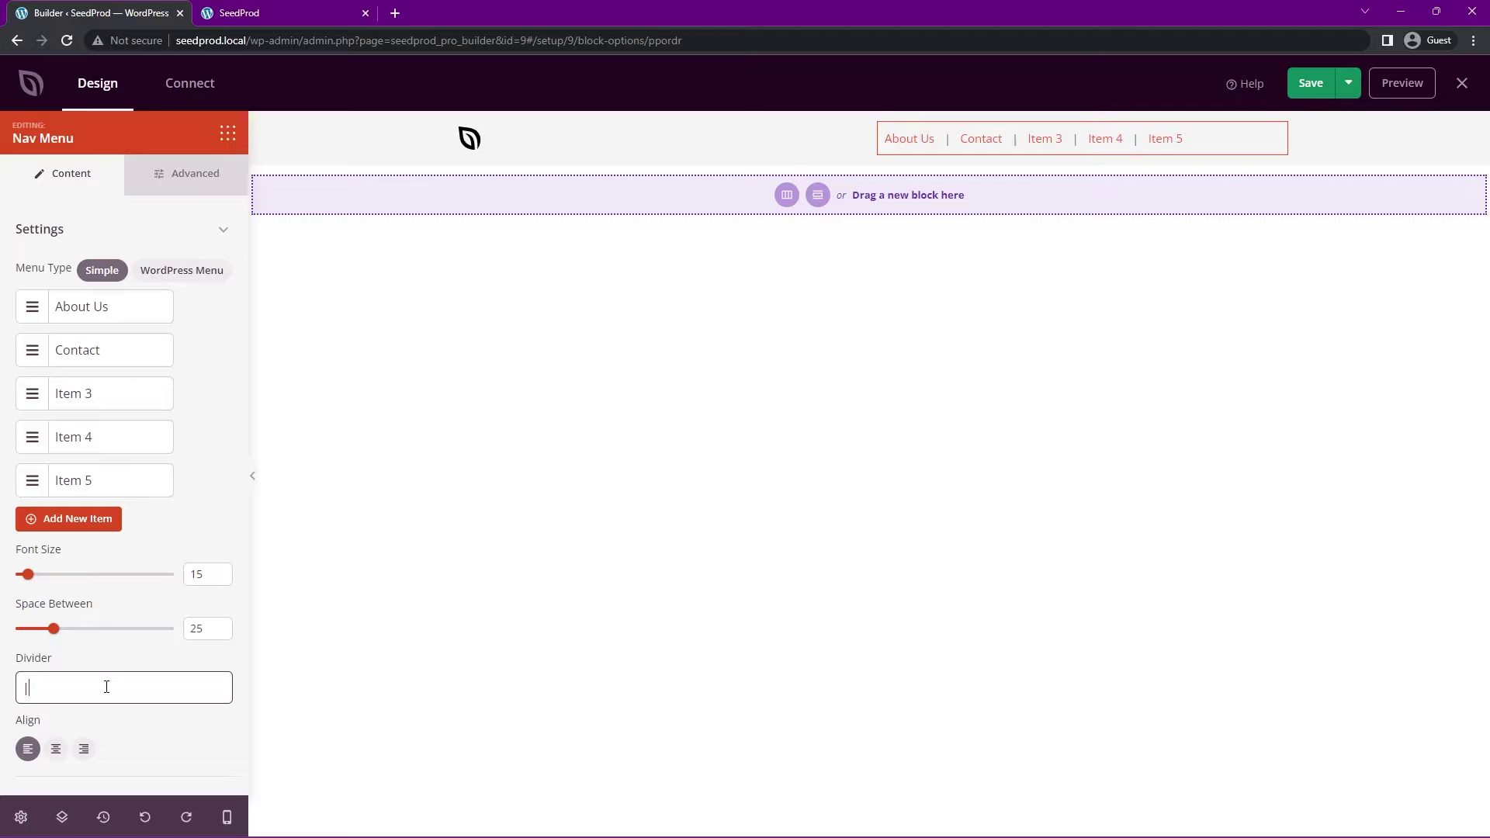
{"action": "key", "text": "BackSpace"}
{"action": "type", "text": "|"}
{"action": "left_click", "coordinate": [57, 751]}
{"action": "left_click", "coordinate": [85, 752]}
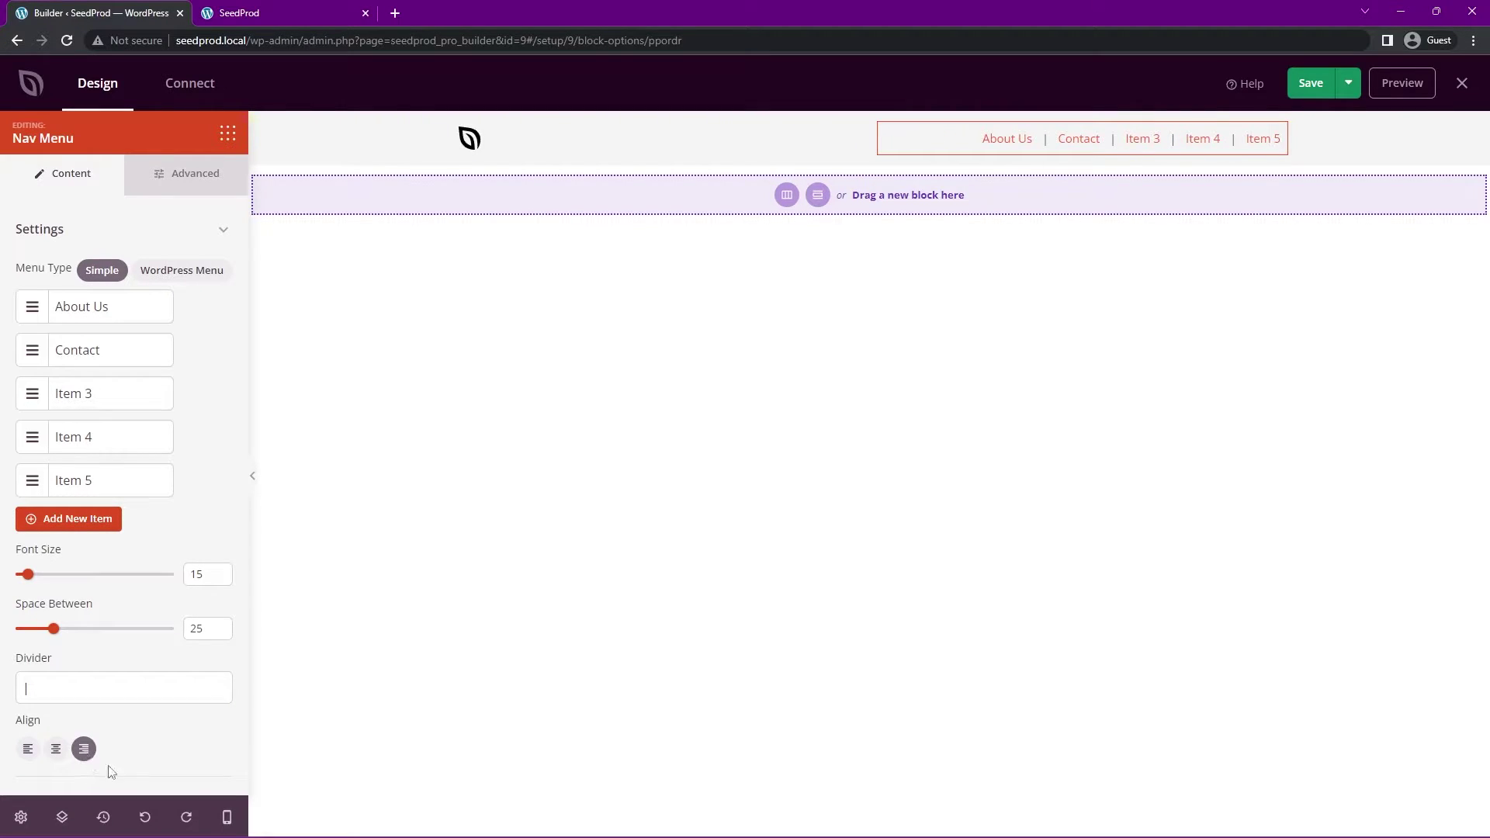
{"action": "left_click", "coordinate": [176, 183]}
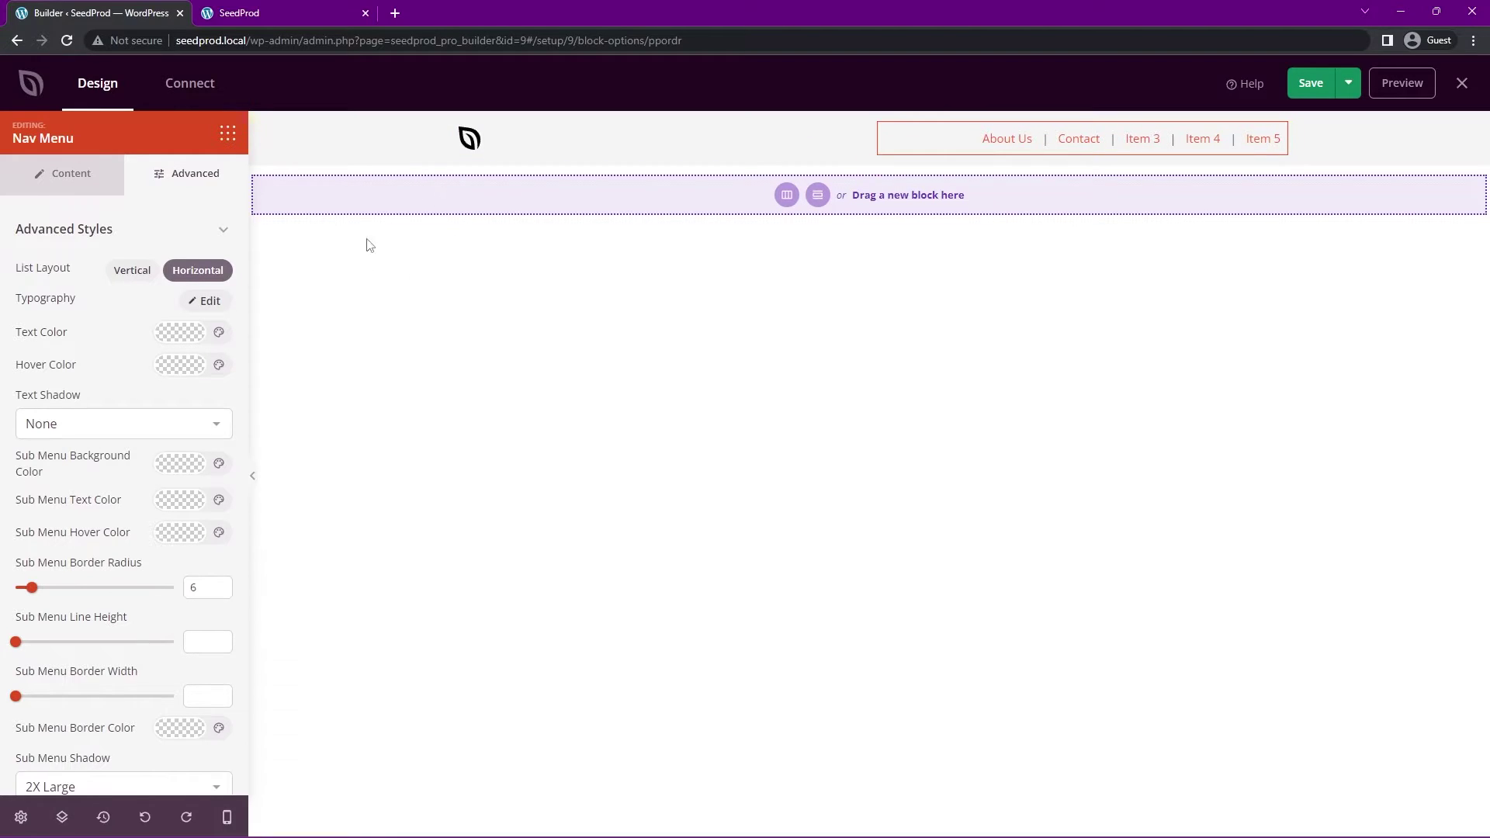
Step: Keep the menu items in one row, leaving typography line height and letter spacing at their defaults
{"action": "left_click", "coordinate": [129, 278]}
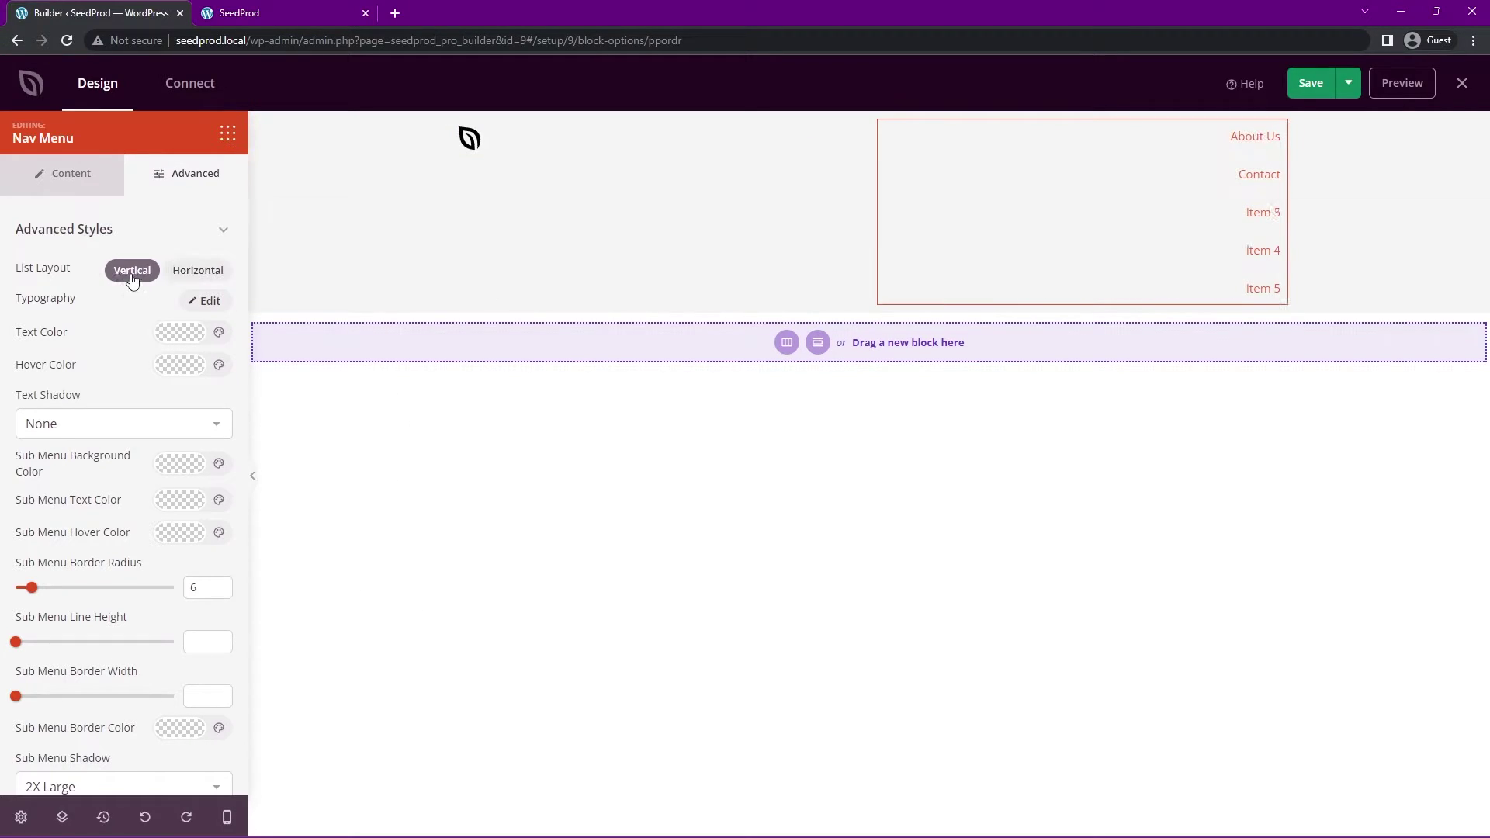
{"action": "left_click", "coordinate": [199, 273]}
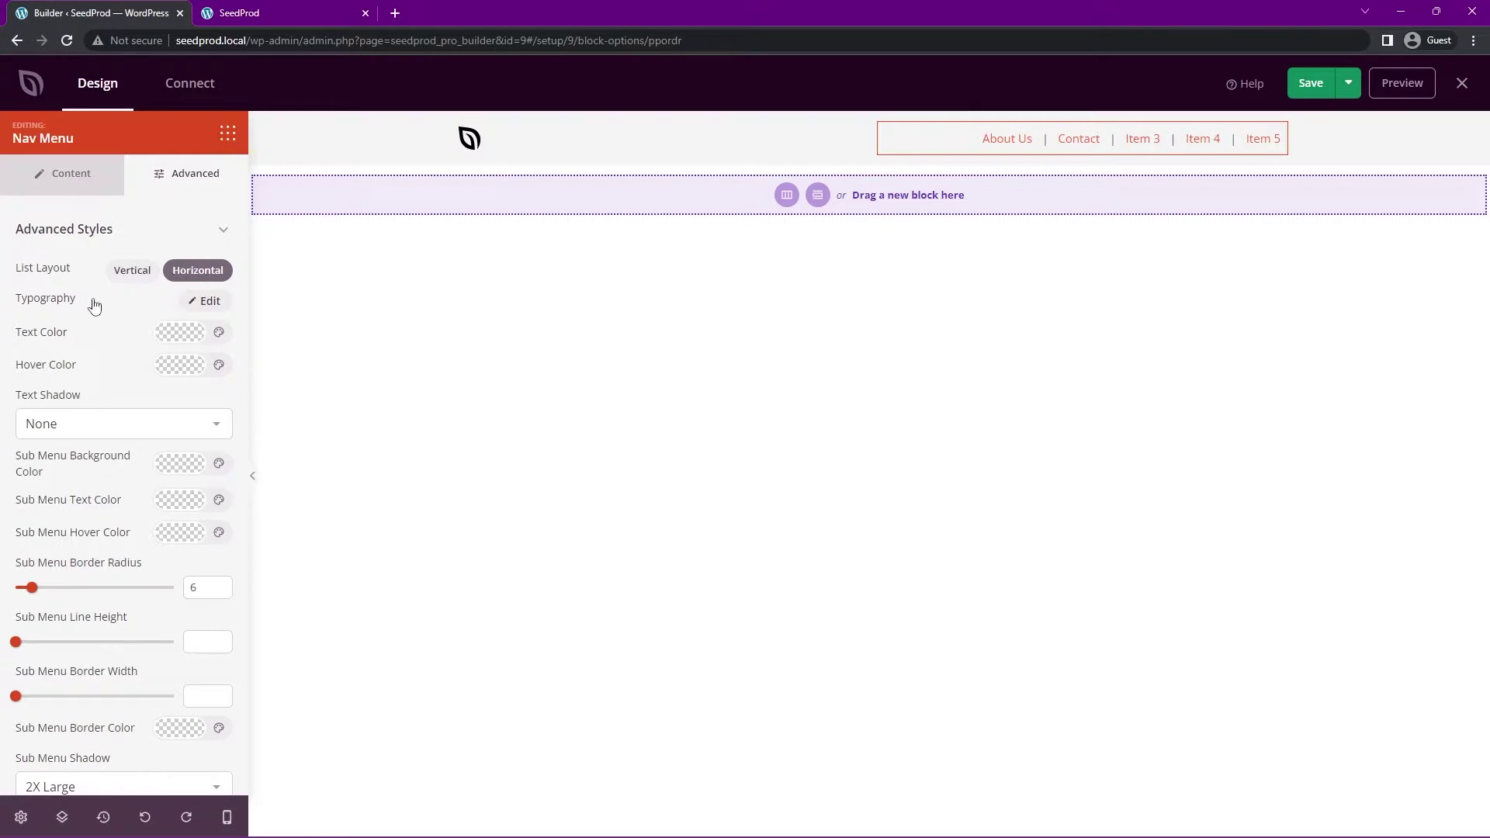
{"action": "left_click", "coordinate": [208, 302]}
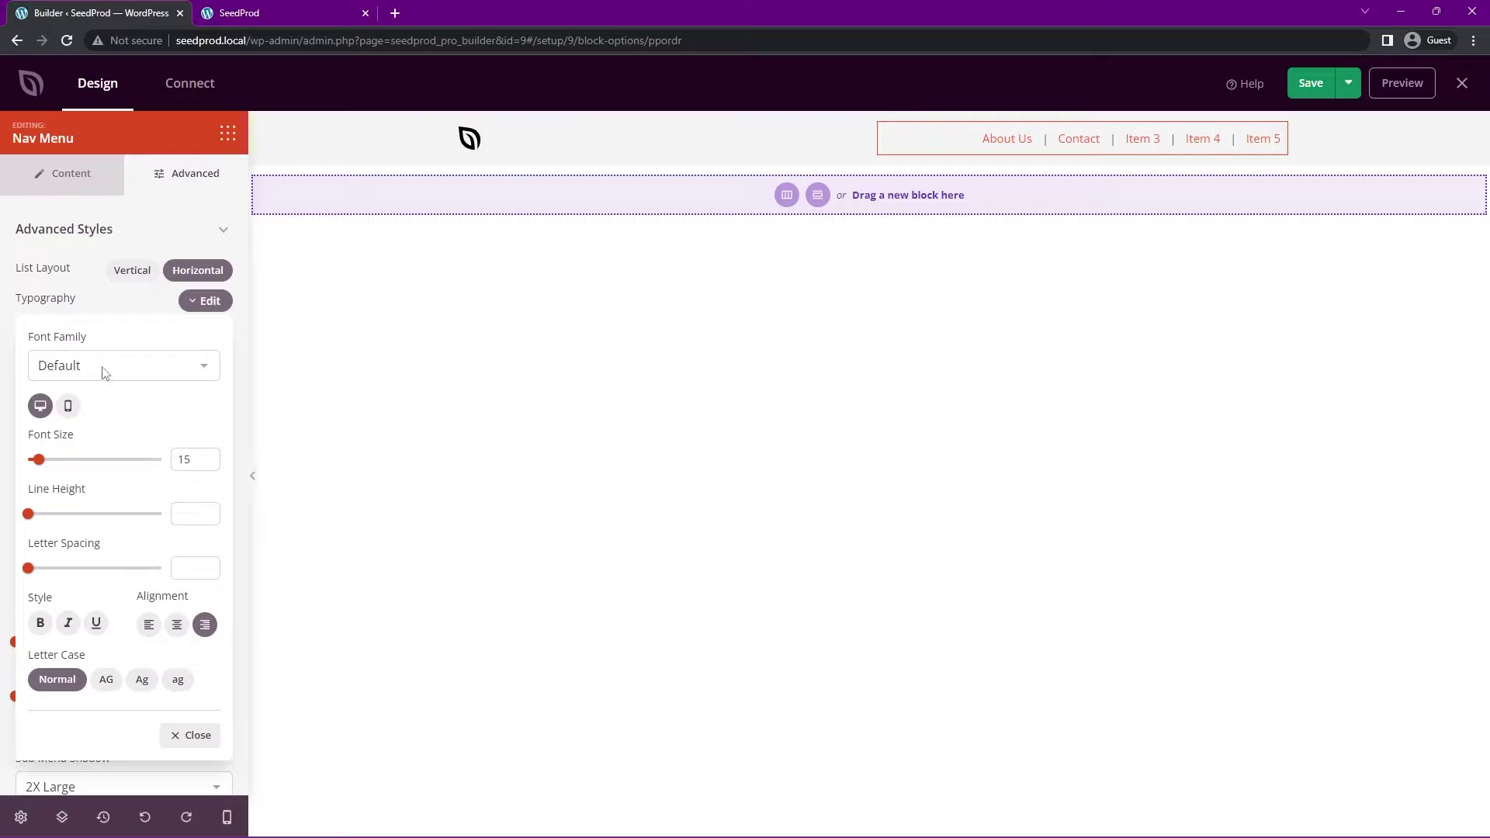
{"action": "left_click", "coordinate": [105, 366]}
{"action": "left_click", "coordinate": [105, 366]}
{"action": "left_click_drag", "start_coordinate": [28, 514], "coordinate": [60, 515]}
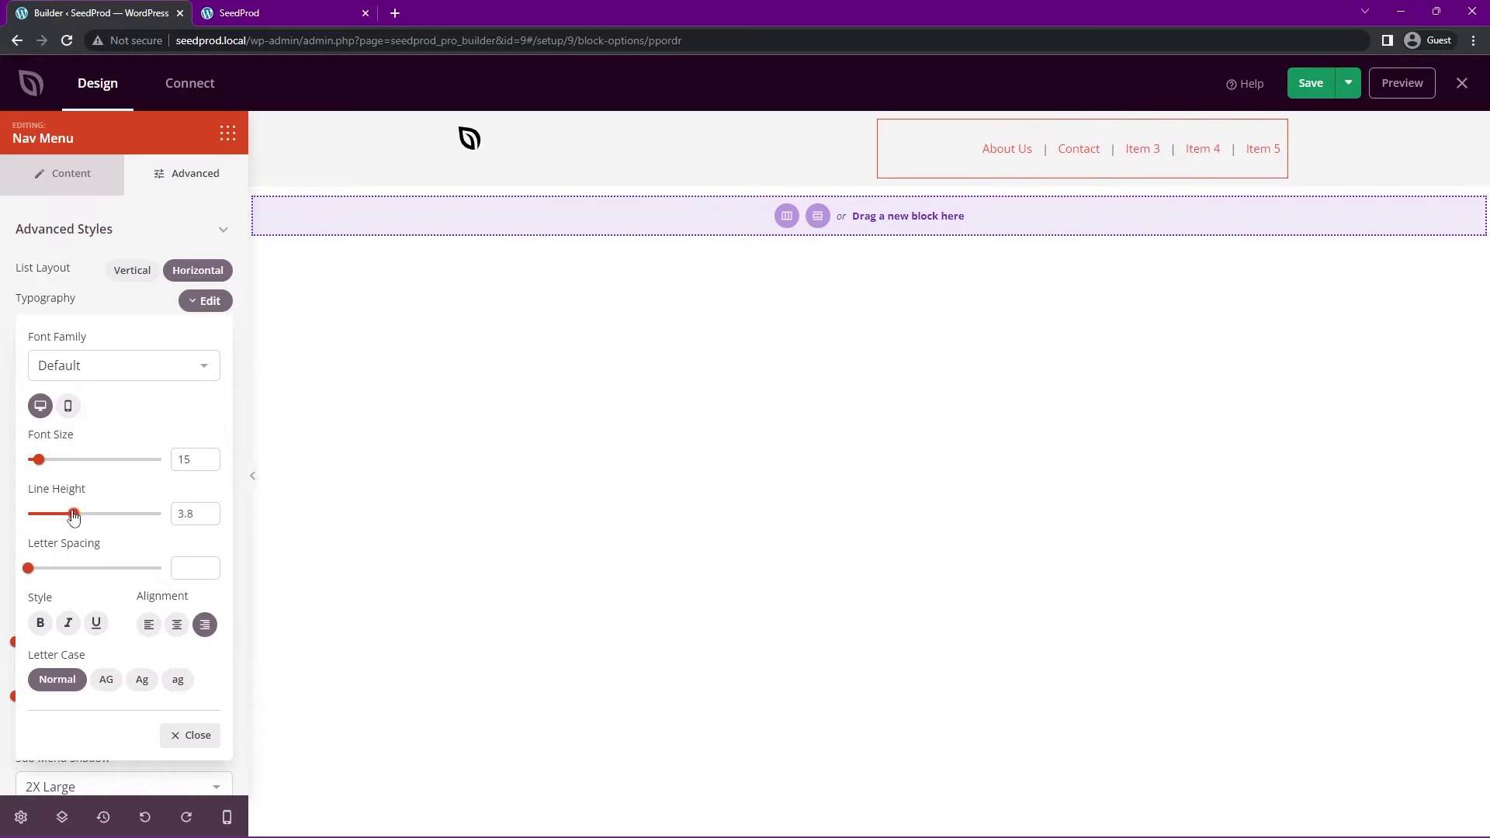
{"action": "double_click", "coordinate": [186, 513]}
{"action": "key", "text": "BackSpace"}
{"action": "left_click_drag", "start_coordinate": [28, 568], "coordinate": [34, 575]}
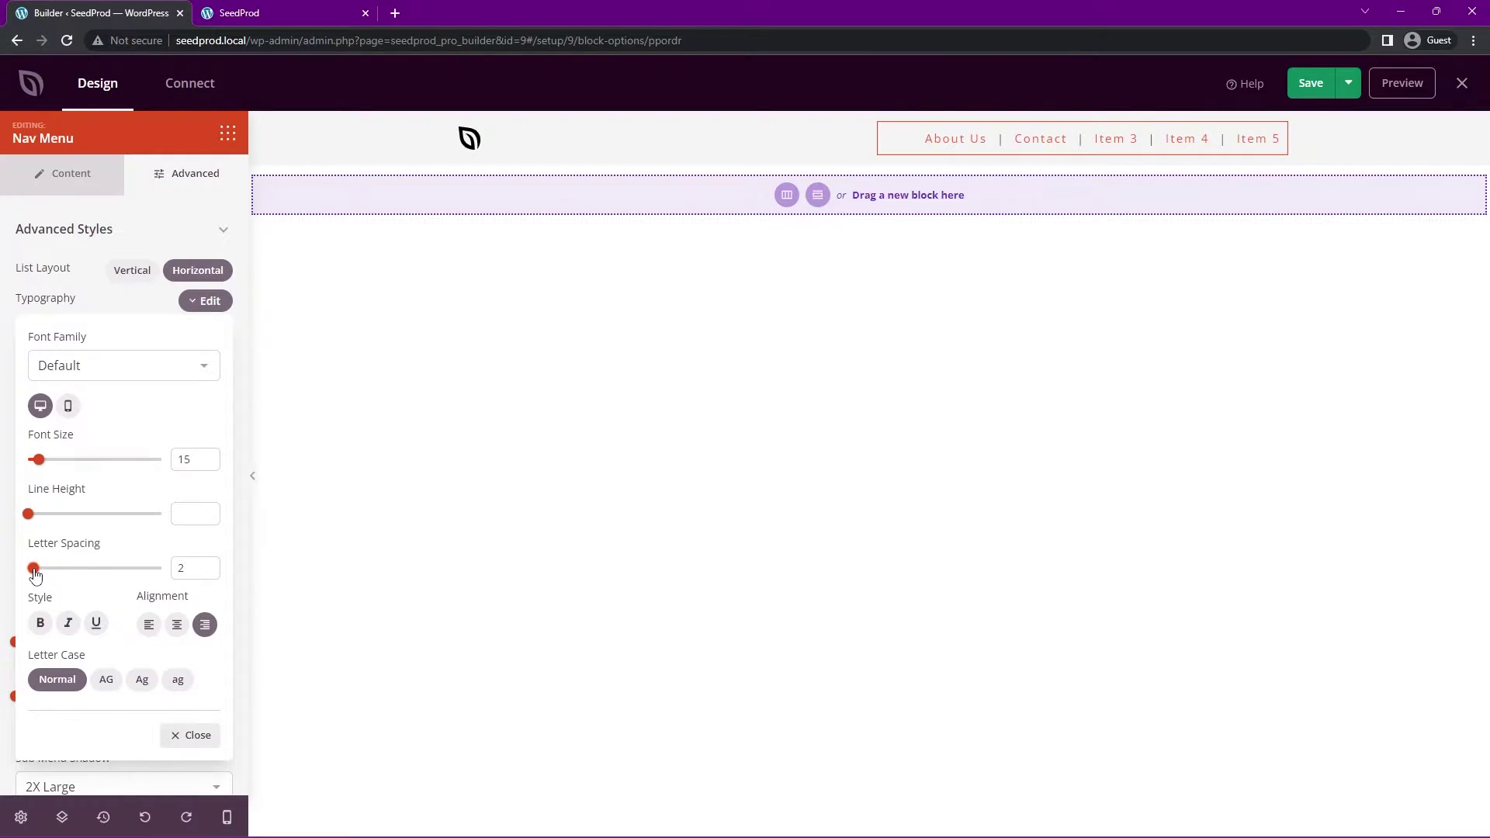
{"action": "double_click", "coordinate": [181, 568]}
{"action": "key", "text": "BackSpace"}
Step: Set the menu typography Letter Case to uppercase with no bold, italic or underline
{"action": "left_click", "coordinate": [40, 624]}
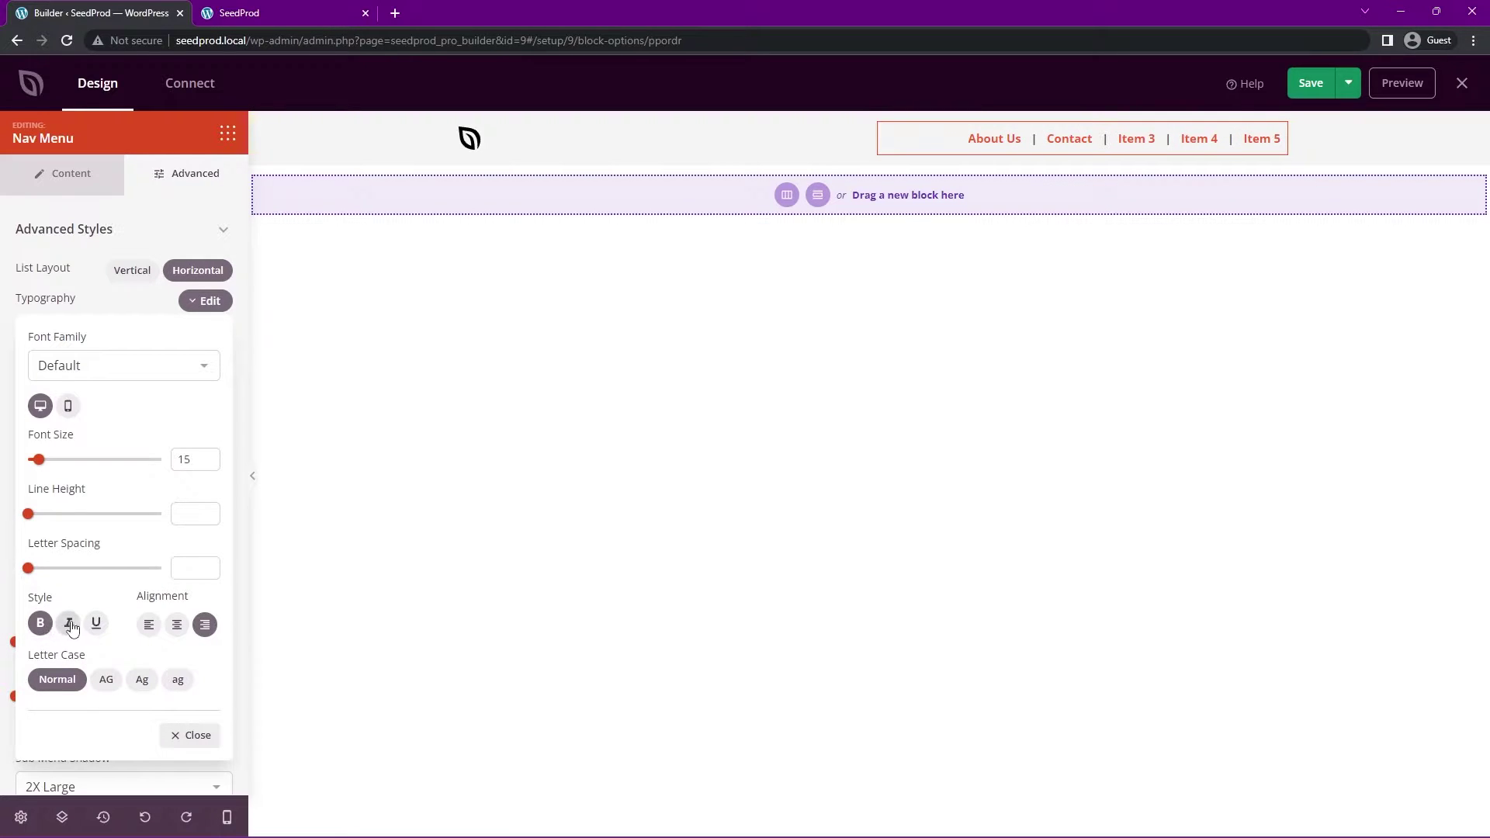
{"action": "left_click", "coordinate": [68, 627]}
{"action": "left_click", "coordinate": [103, 628]}
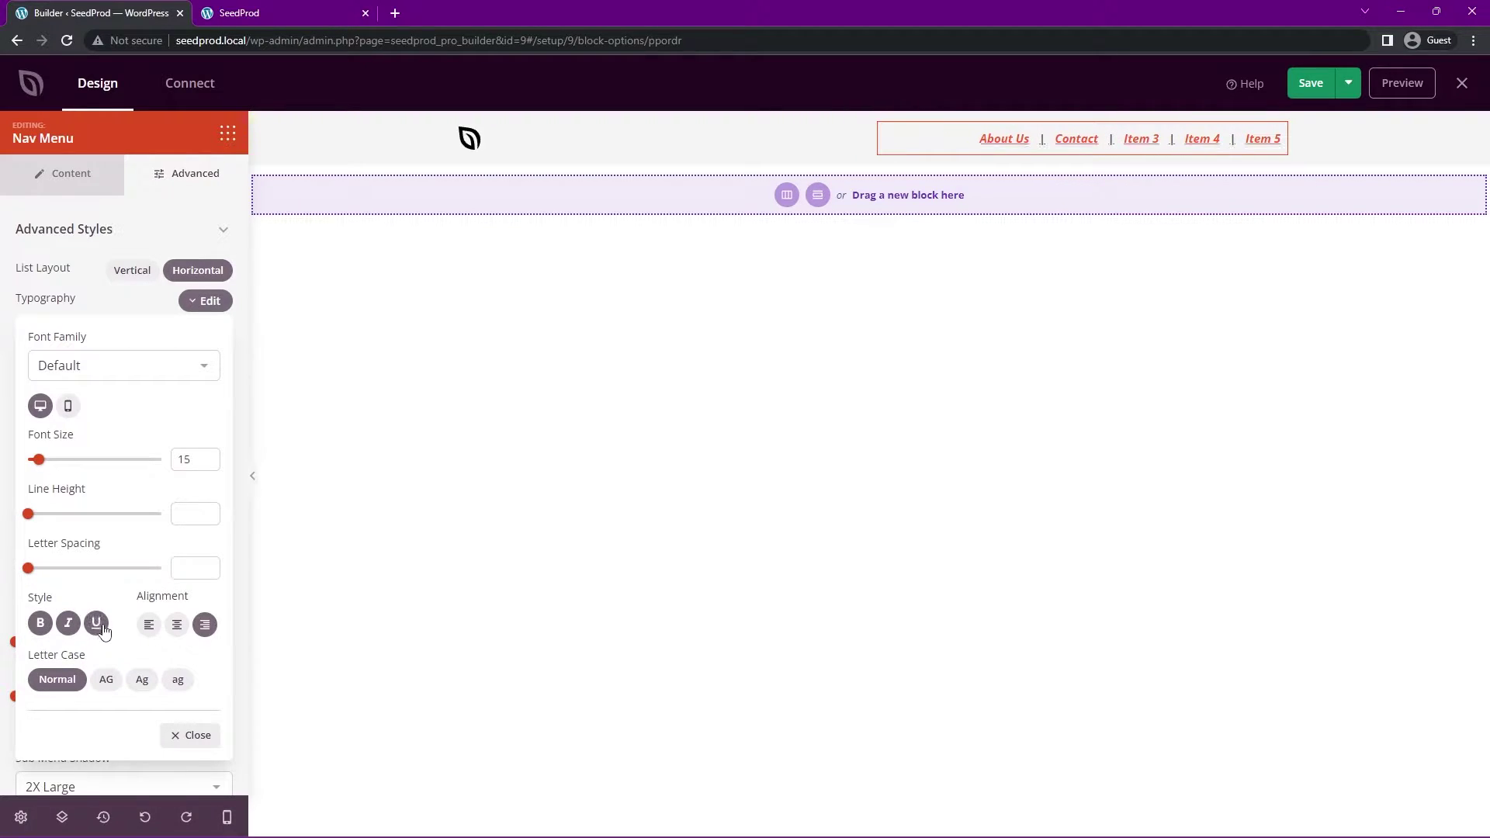
{"action": "left_click", "coordinate": [101, 629]}
{"action": "left_click", "coordinate": [71, 629]}
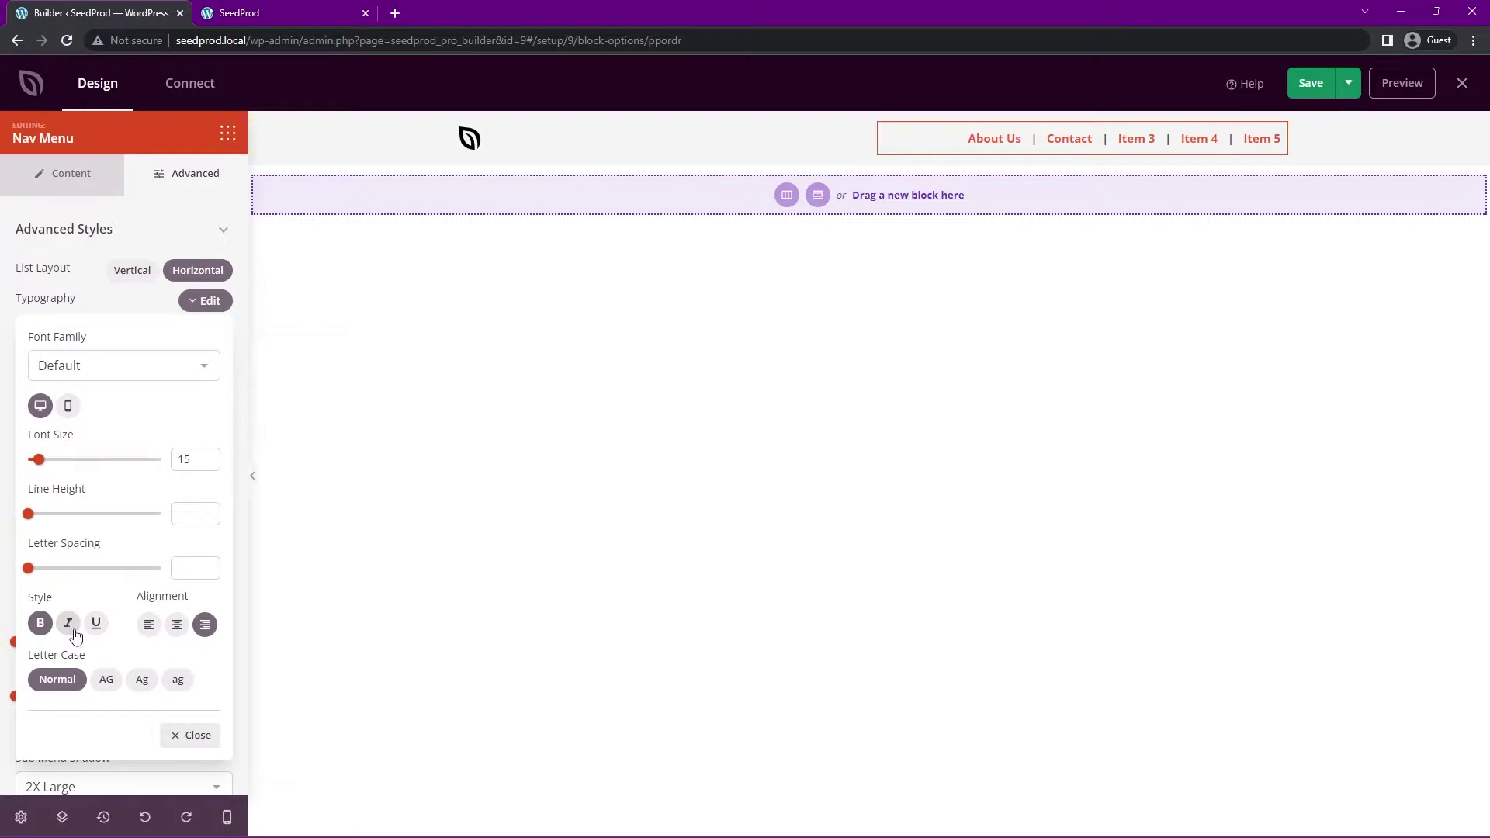
{"action": "left_click", "coordinate": [107, 681]}
{"action": "left_click", "coordinate": [142, 681]}
{"action": "left_click", "coordinate": [179, 681]}
{"action": "left_click", "coordinate": [105, 681]}
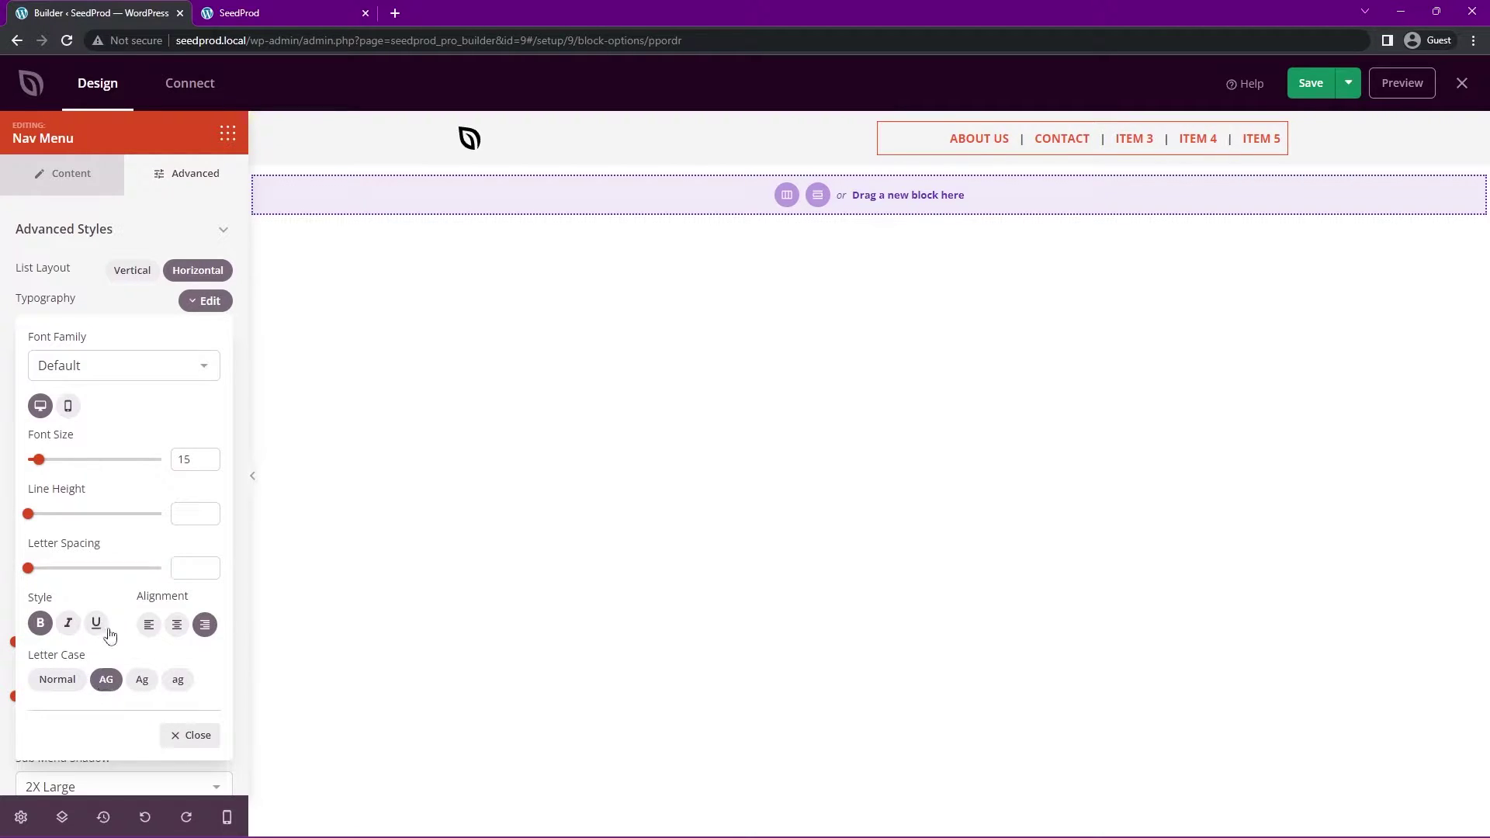
{"action": "left_click", "coordinate": [42, 625]}
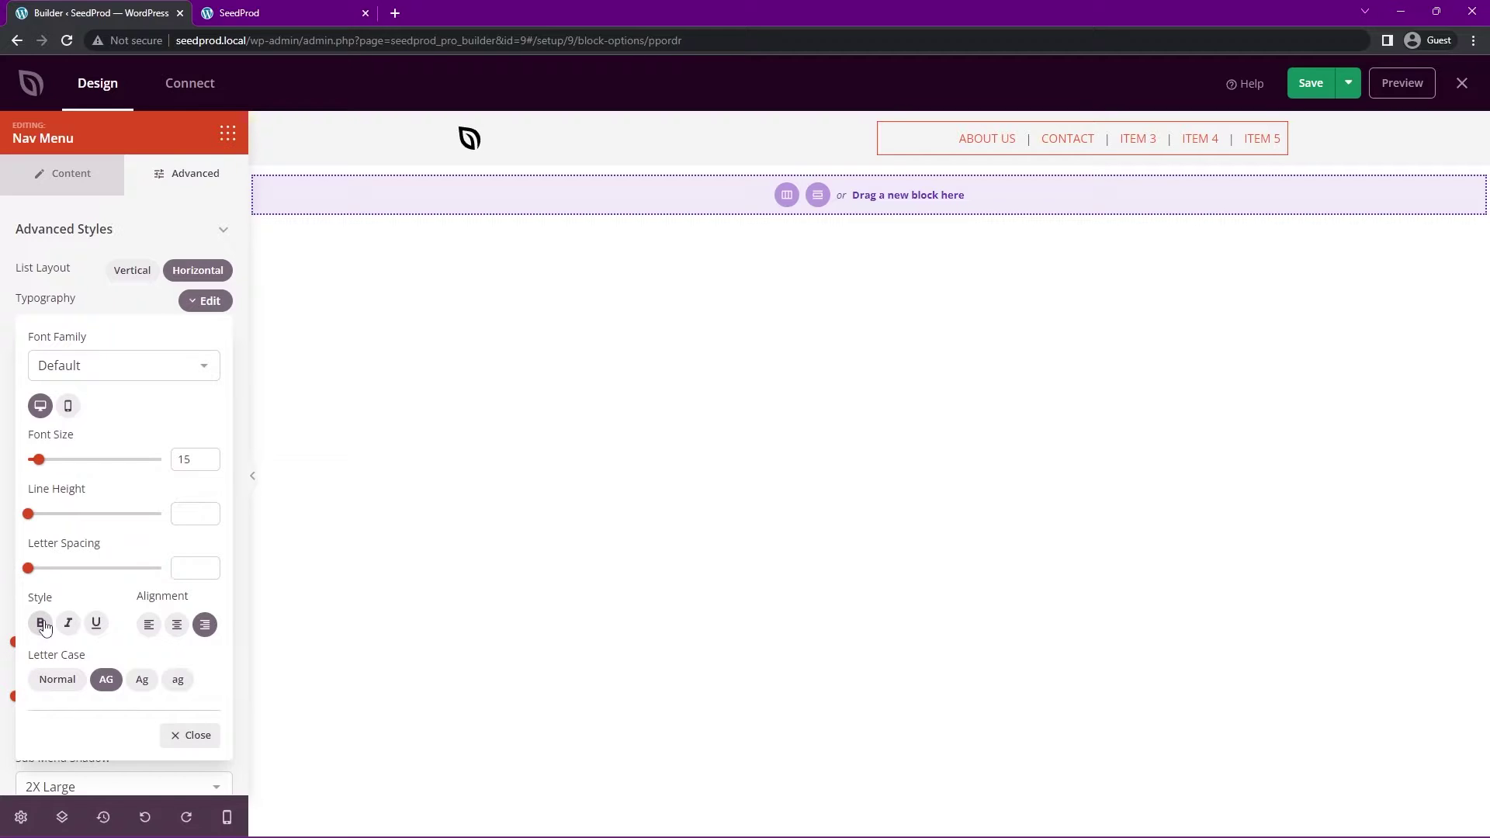
{"action": "left_click", "coordinate": [190, 736]}
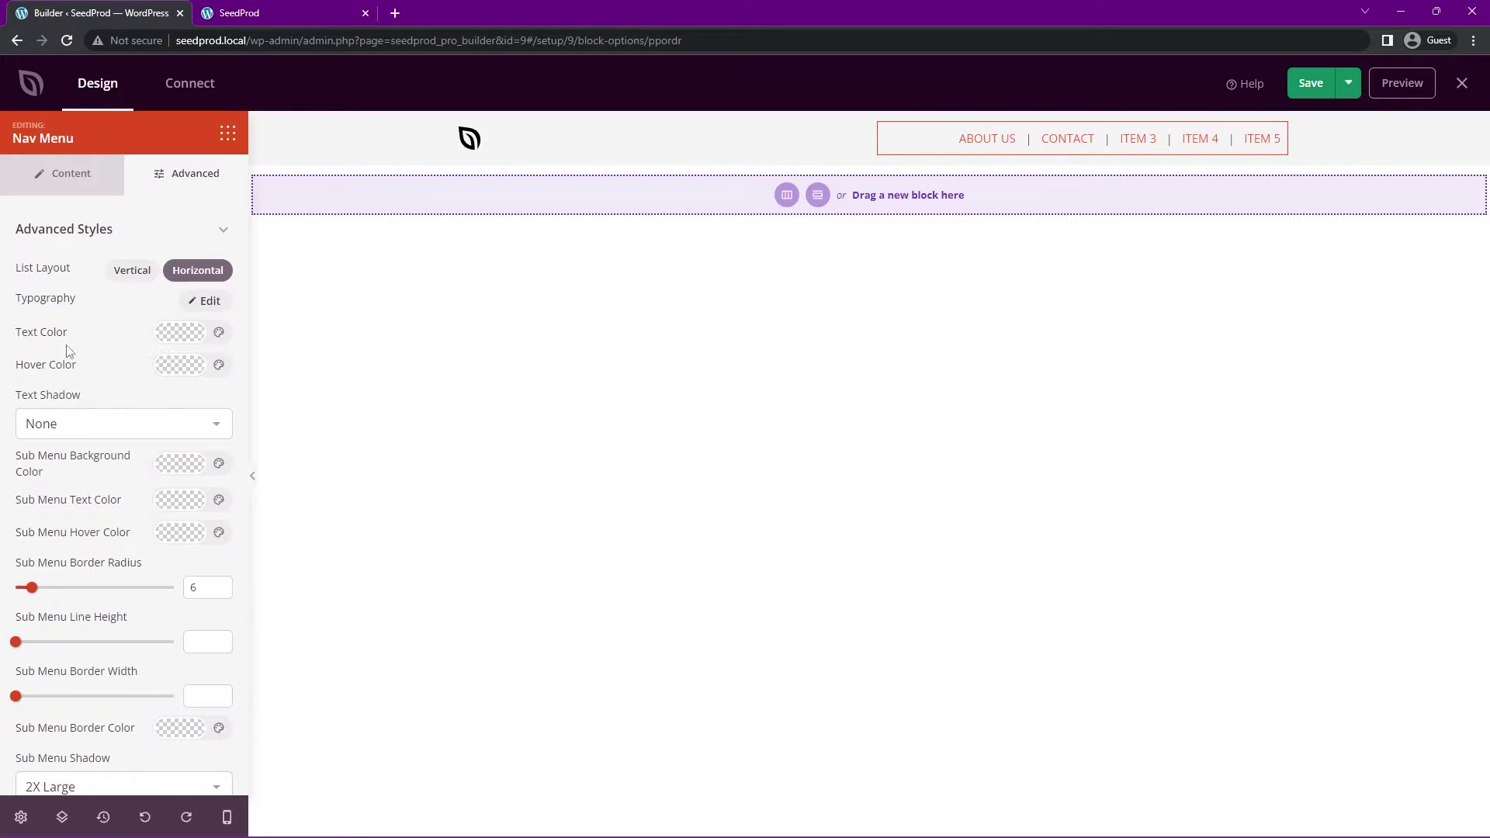
Step: Try a red colour for the menu text, then clear it back to the default
{"action": "left_click", "coordinate": [177, 339]}
{"action": "left_click_drag", "start_coordinate": [240, 427], "coordinate": [284, 453]}
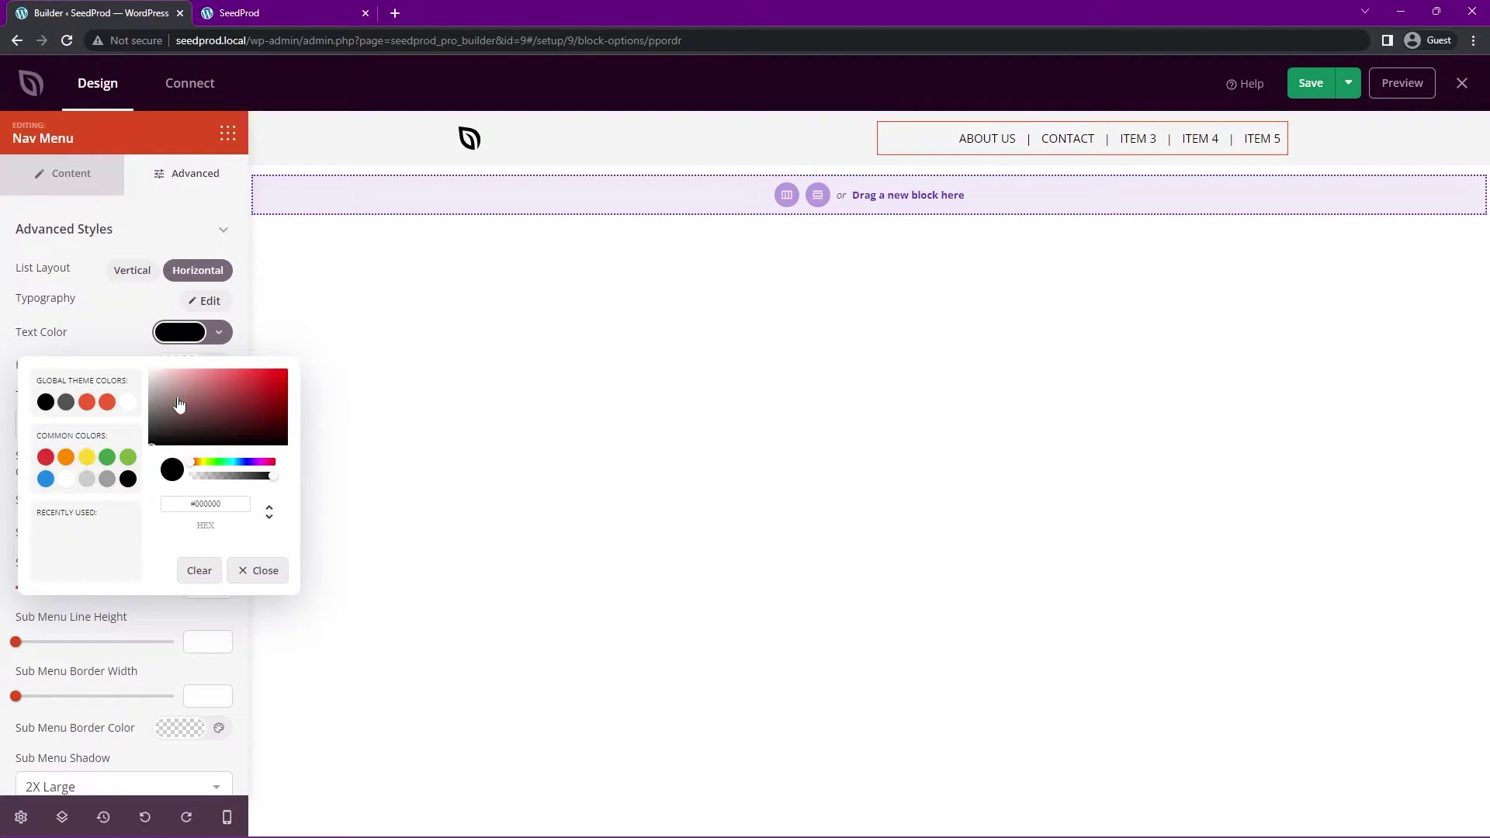
{"action": "left_click", "coordinate": [200, 571]}
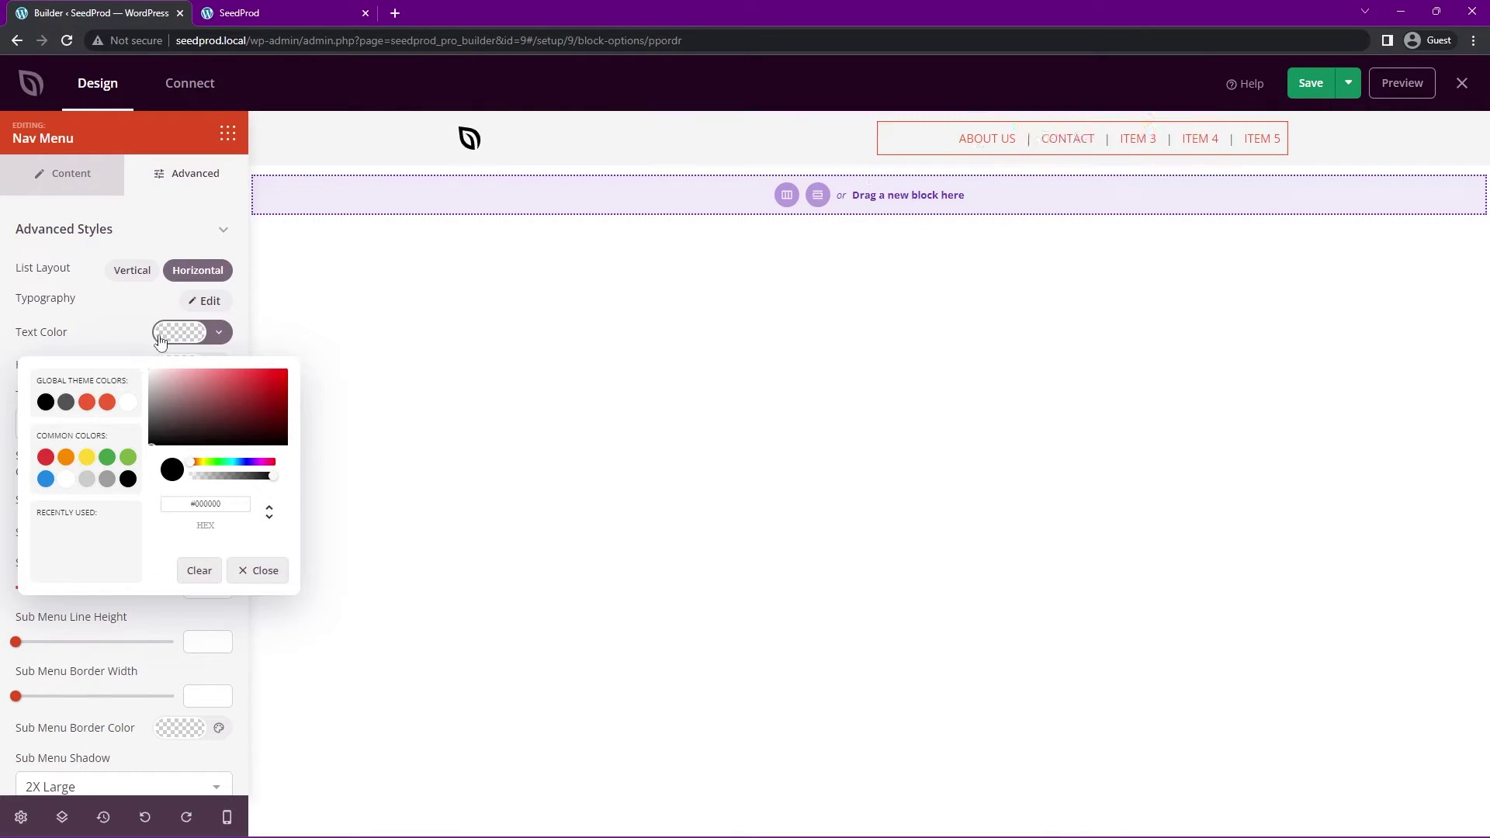
{"action": "left_click", "coordinate": [107, 340]}
Step: Leave the hover colour unchanged, save the Header template, and view the live site
{"action": "left_click", "coordinate": [187, 371]}
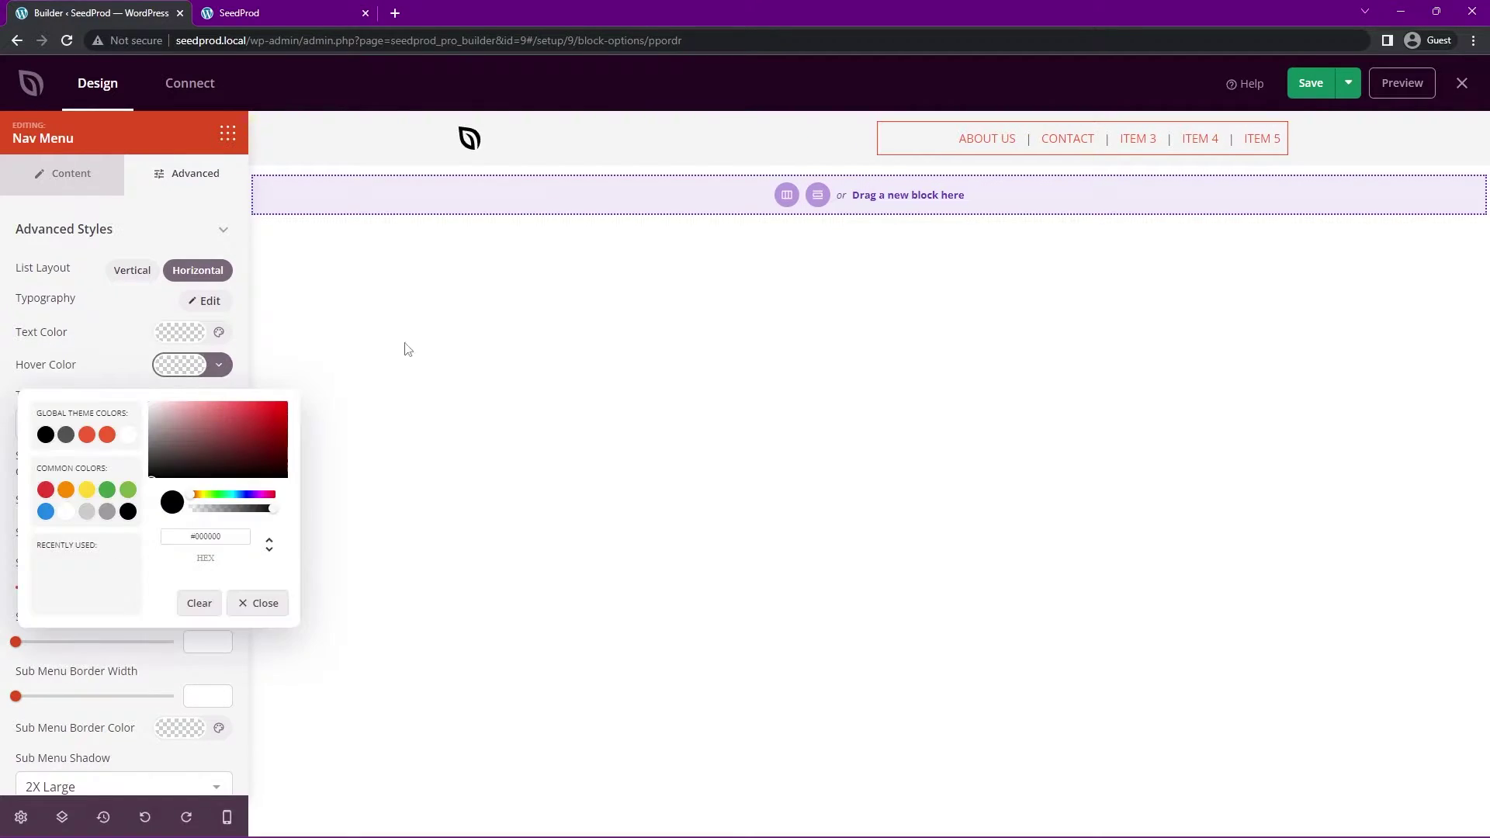
{"action": "left_click", "coordinate": [177, 372]}
{"action": "left_click", "coordinate": [179, 374]}
{"action": "left_click", "coordinate": [126, 376]}
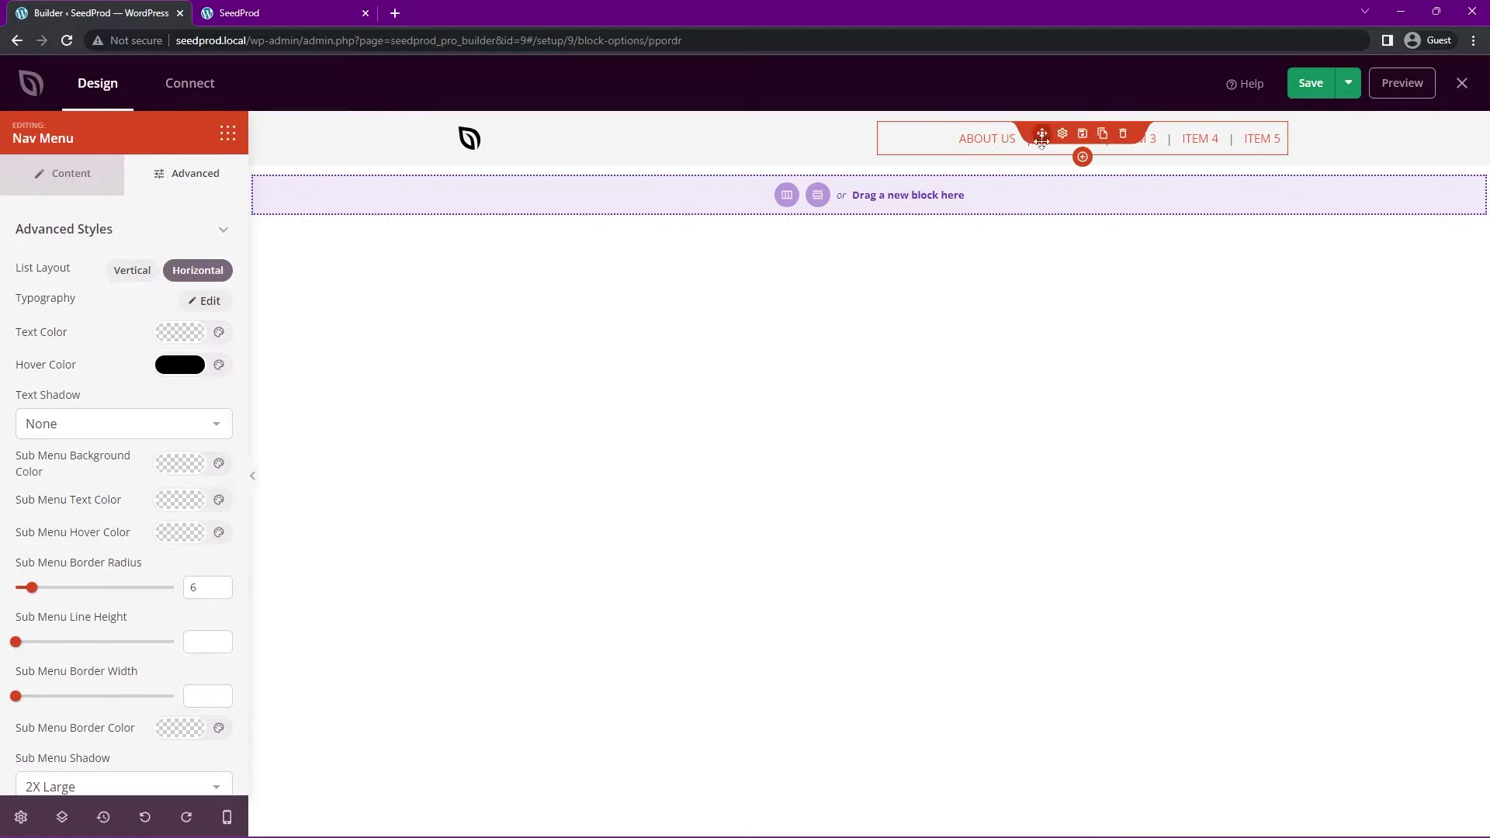
{"action": "left_click", "coordinate": [1312, 85]}
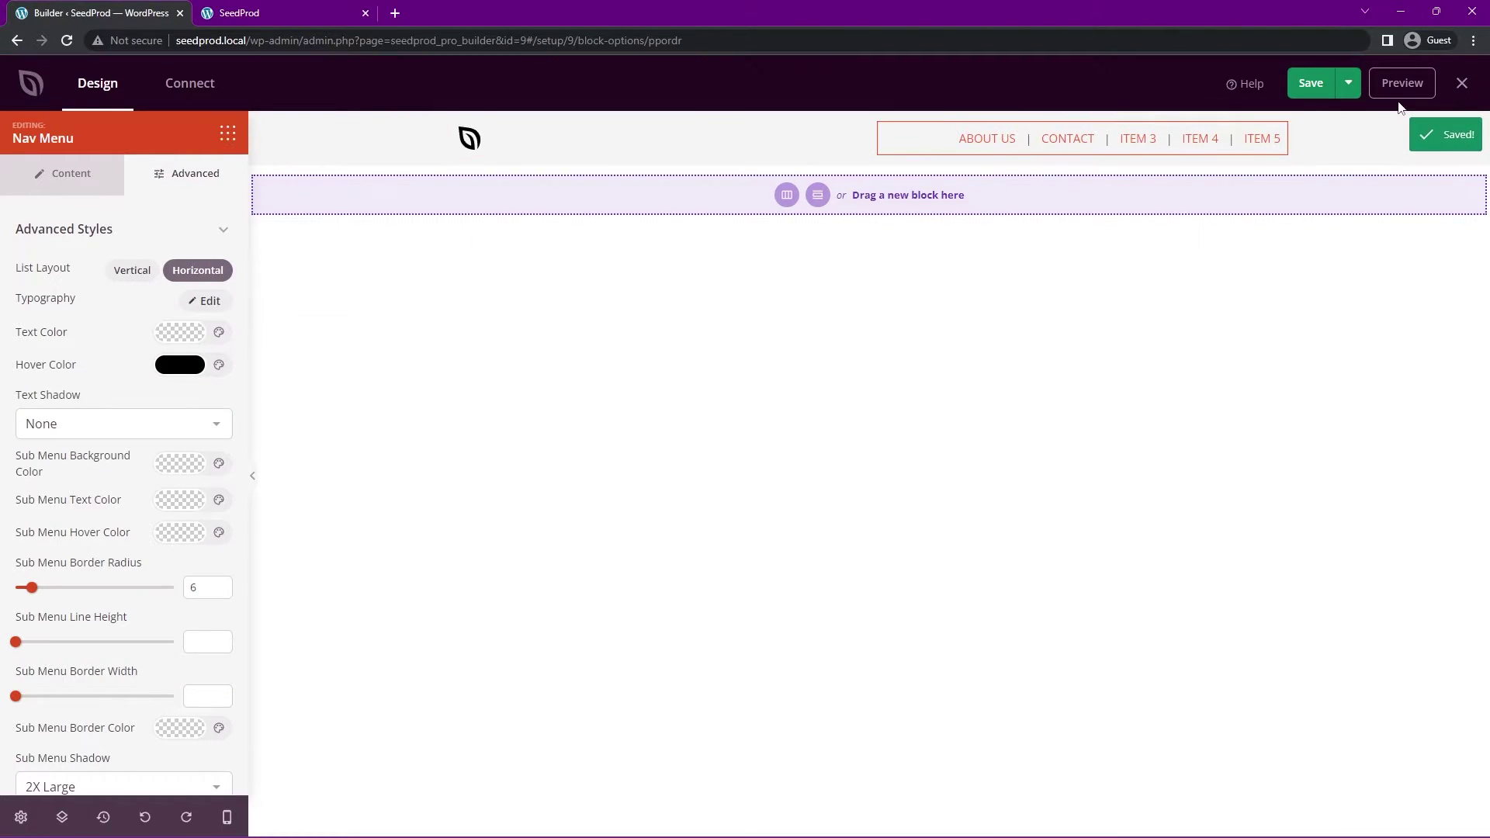
{"action": "left_click", "coordinate": [326, 13]}
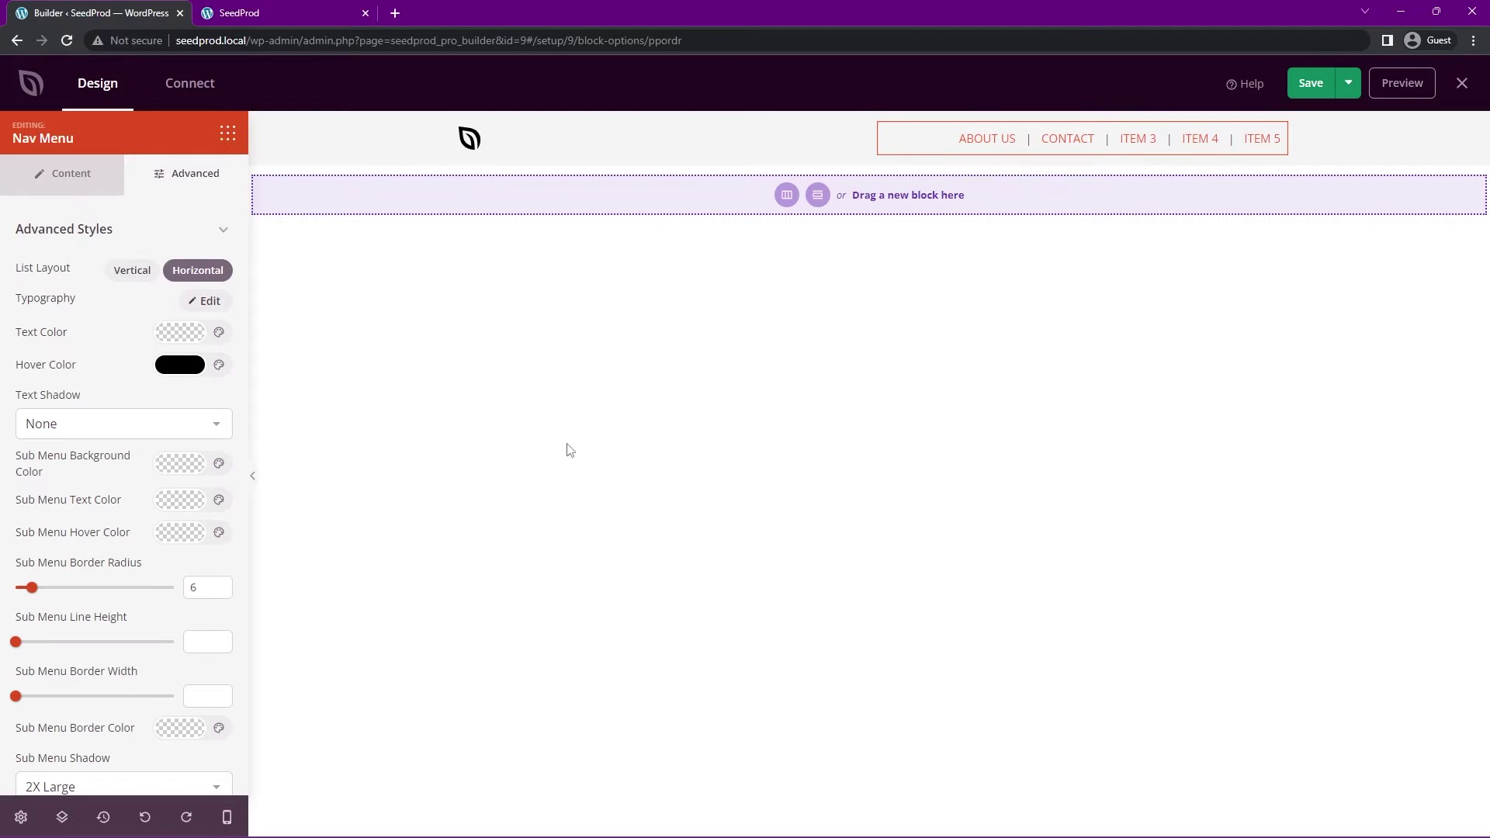
Step: Try the WordPress Menu type on the nav menu, then revert to simple items
{"action": "left_click", "coordinate": [69, 188]}
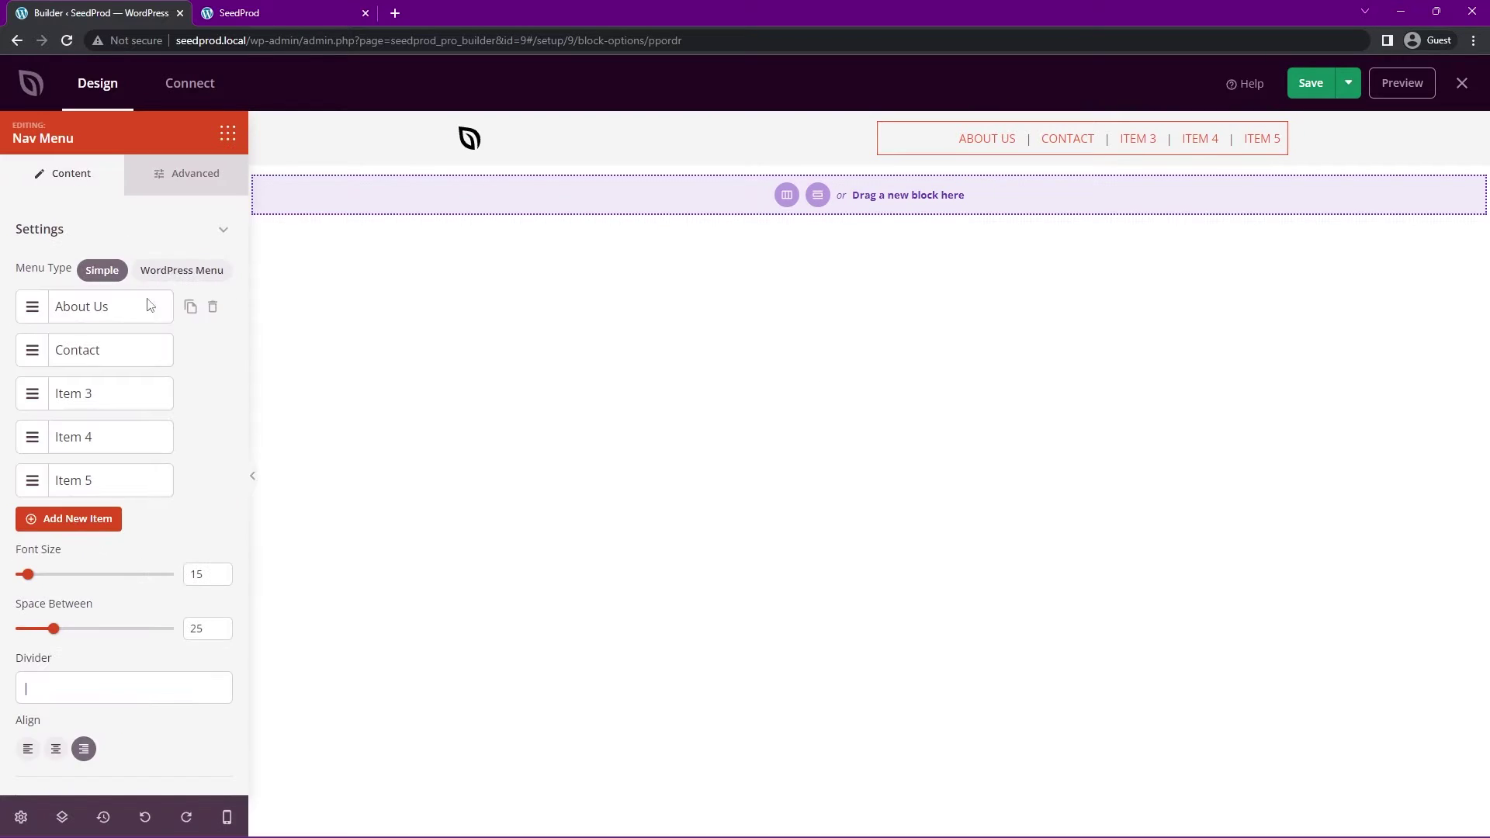
{"action": "left_click", "coordinate": [182, 272]}
{"action": "left_click", "coordinate": [102, 271]}
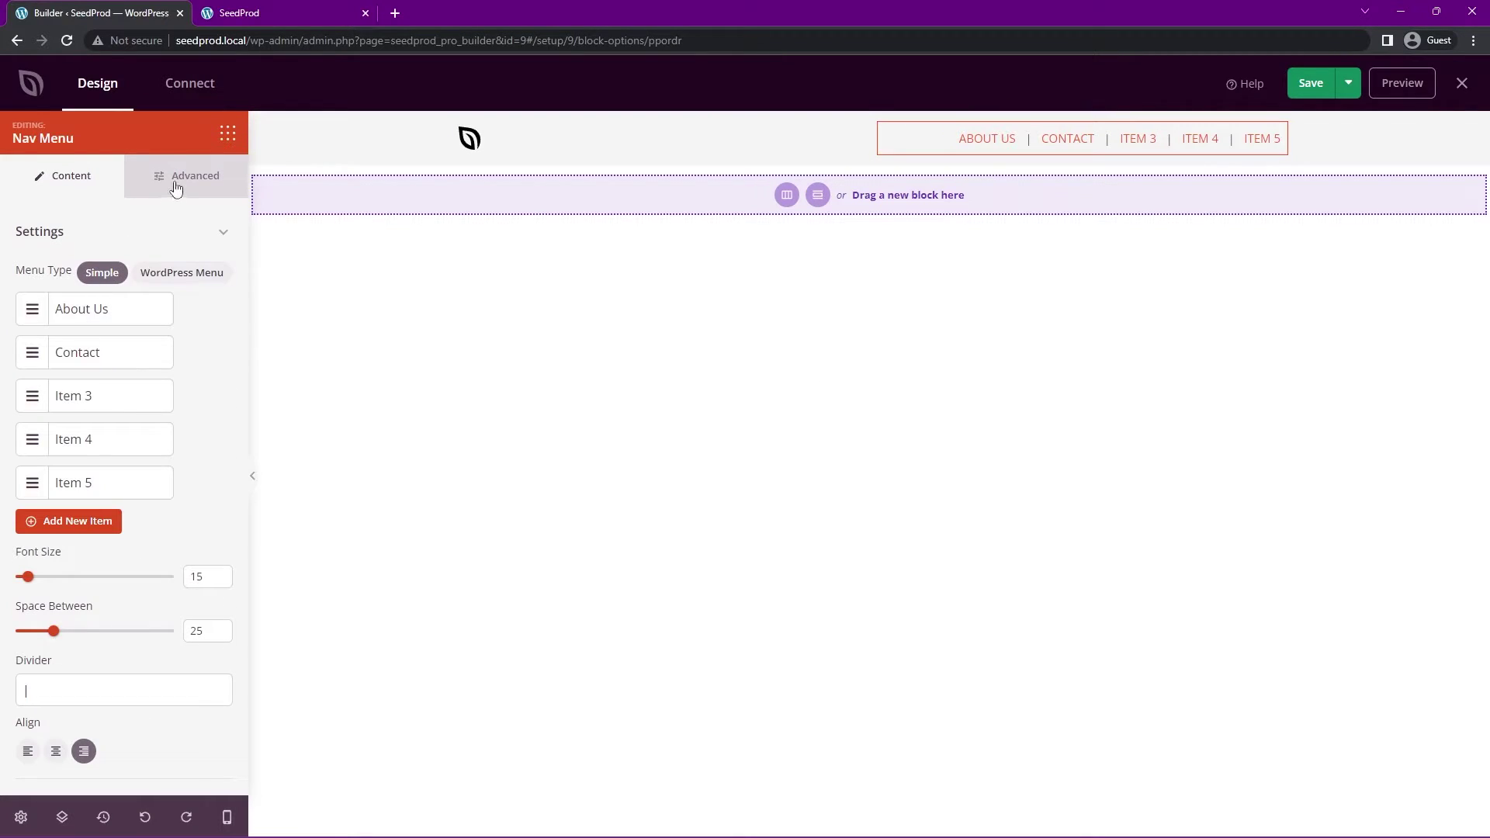
Step: Review the nav menu's Advanced spacing and attribute settings, then expand Device Visibility
{"action": "left_click", "coordinate": [176, 189]}
{"action": "scroll", "coordinate": [140, 431], "scroll_direction": "down", "scroll_amount": 2}
{"action": "scroll", "coordinate": [58, 381], "scroll_direction": "down", "scroll_amount": 1}
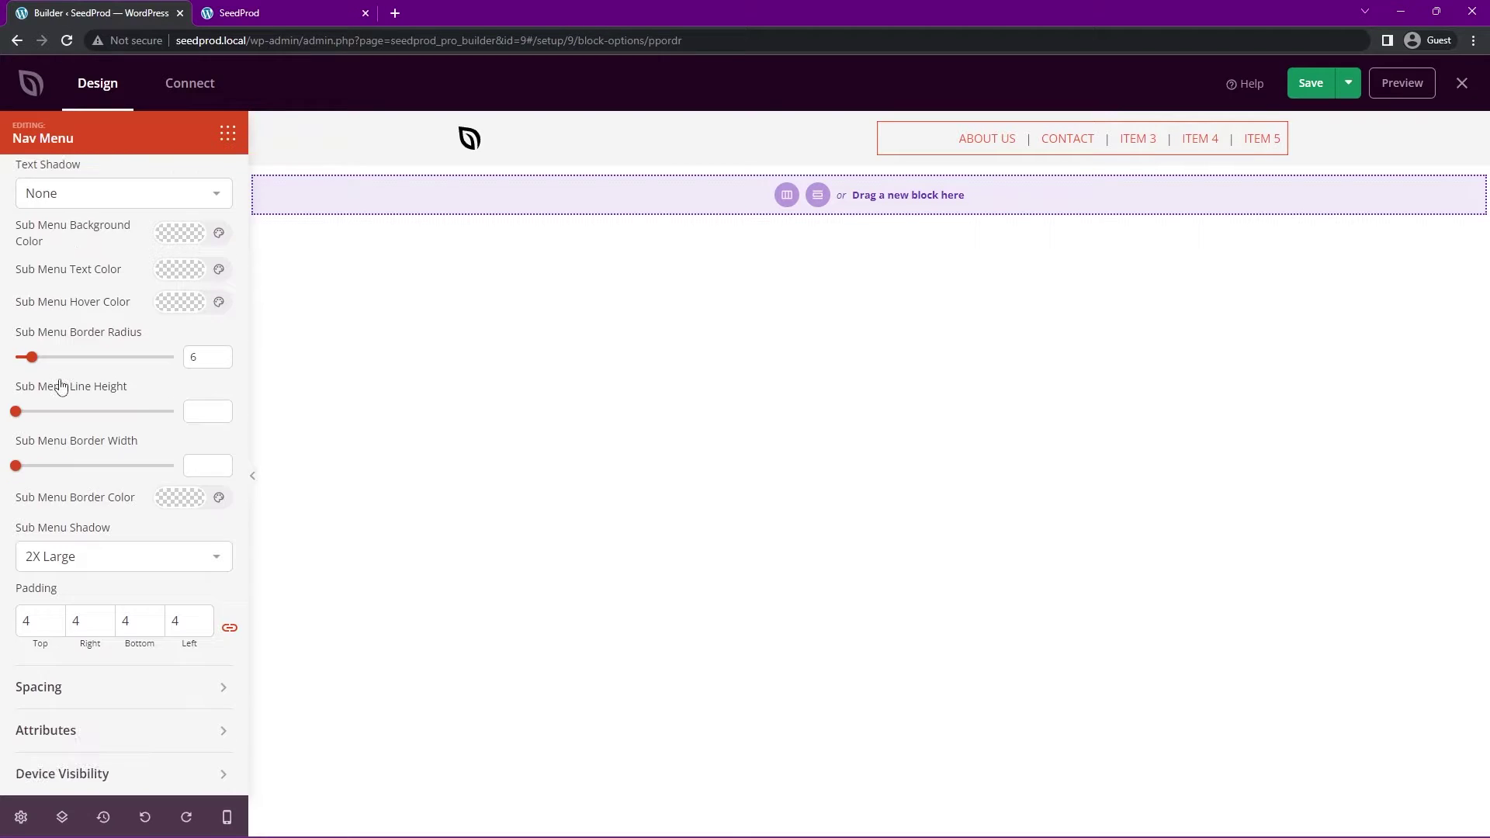
{"action": "scroll", "coordinate": [89, 310], "scroll_direction": "down", "scroll_amount": 1}
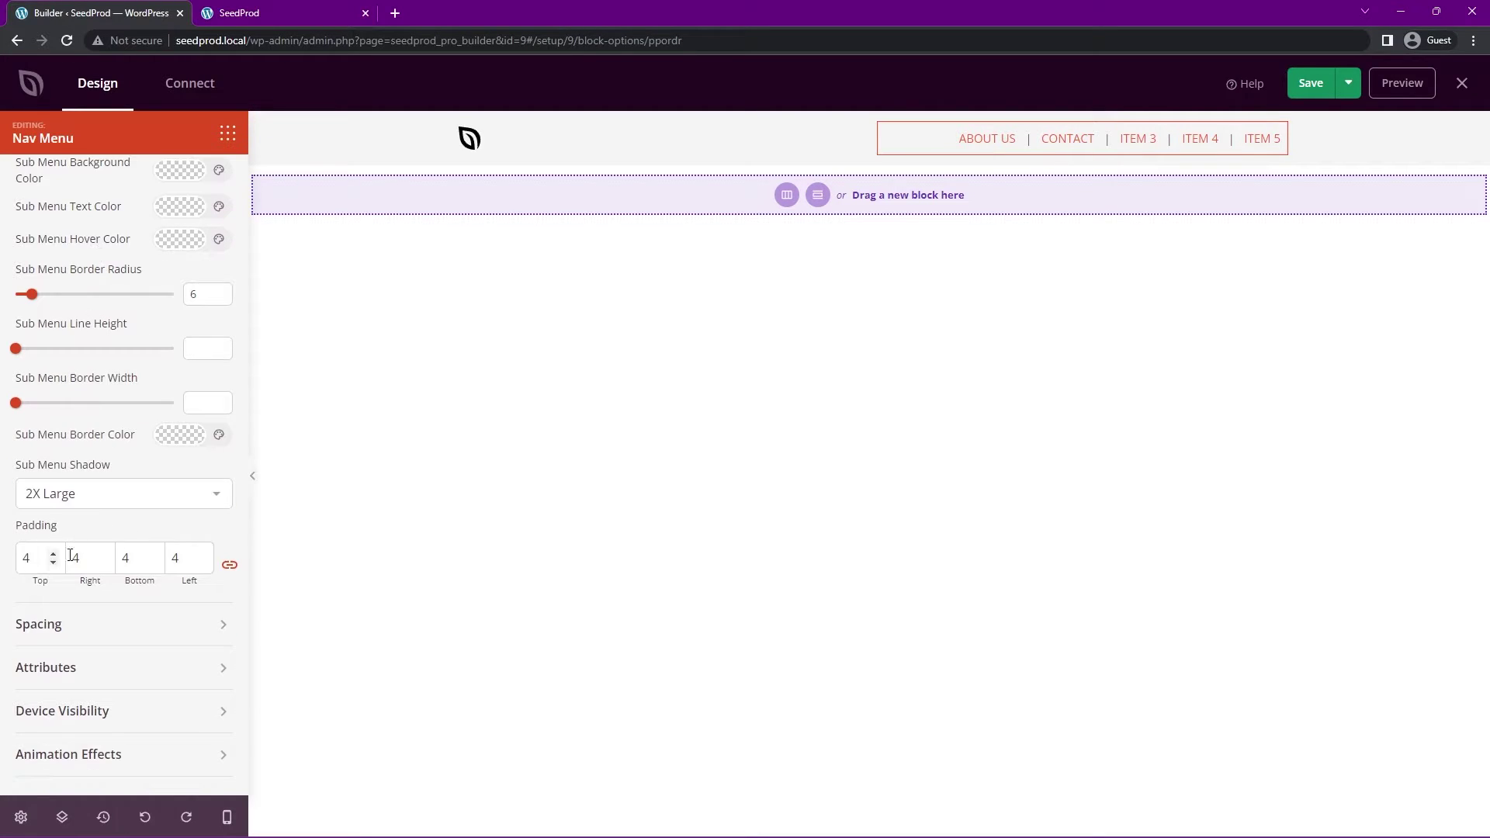
{"action": "scroll", "coordinate": [139, 432], "scroll_direction": "up", "scroll_amount": 5}
{"action": "left_click", "coordinate": [222, 235]}
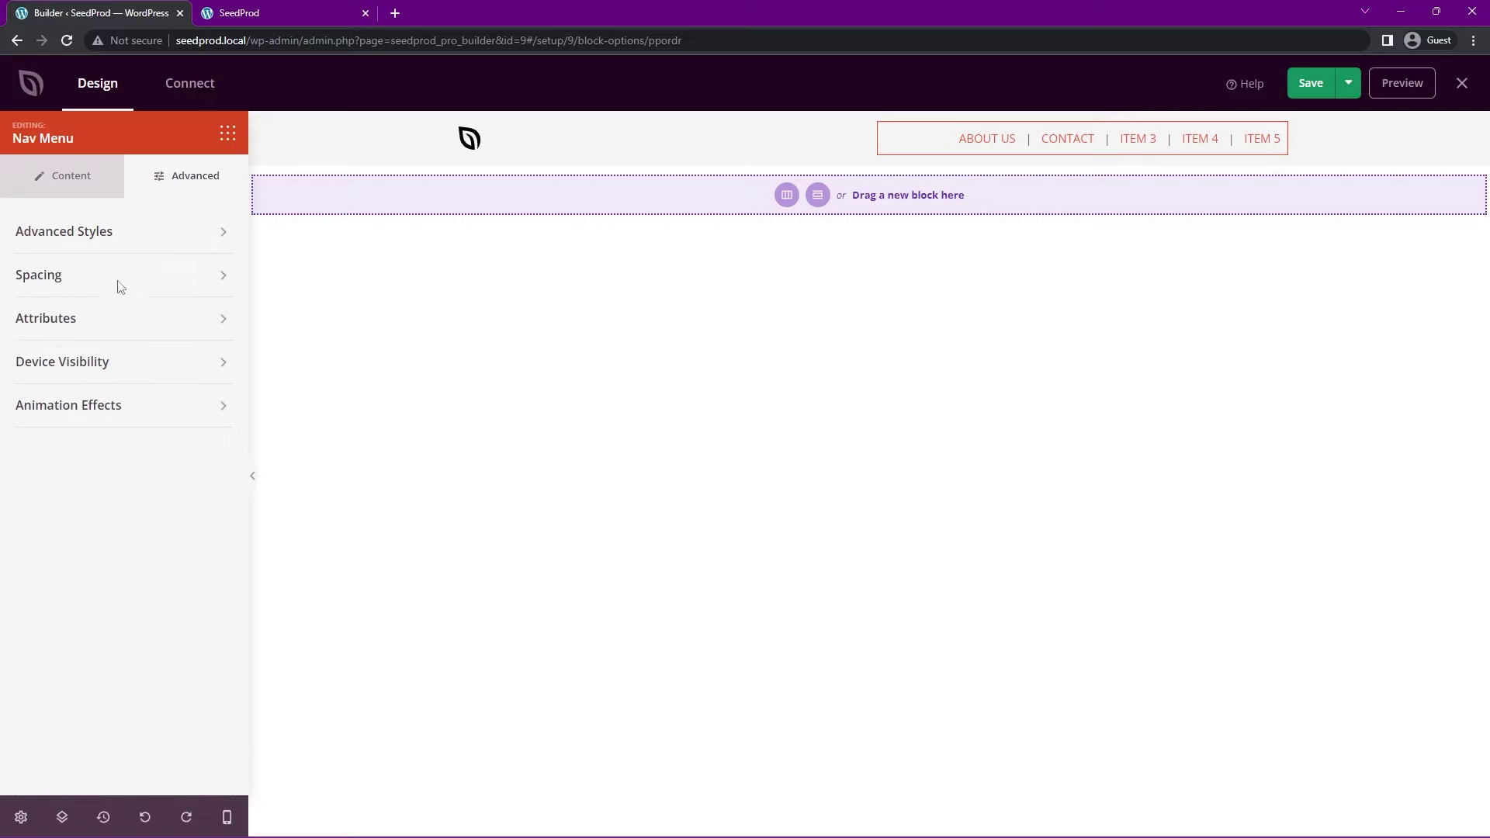
{"action": "left_click", "coordinate": [118, 285]}
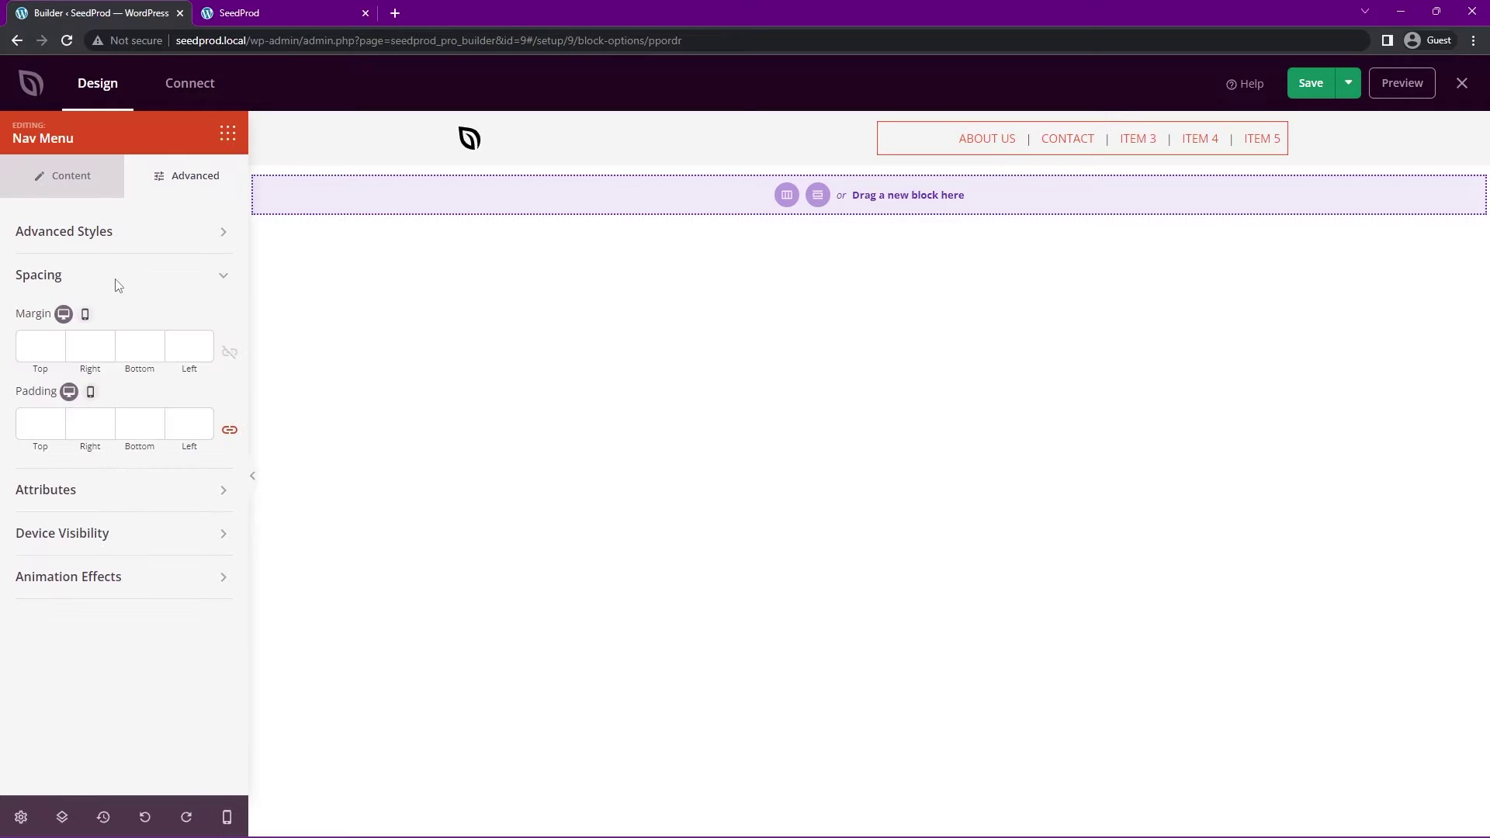
{"action": "left_click", "coordinate": [165, 491]}
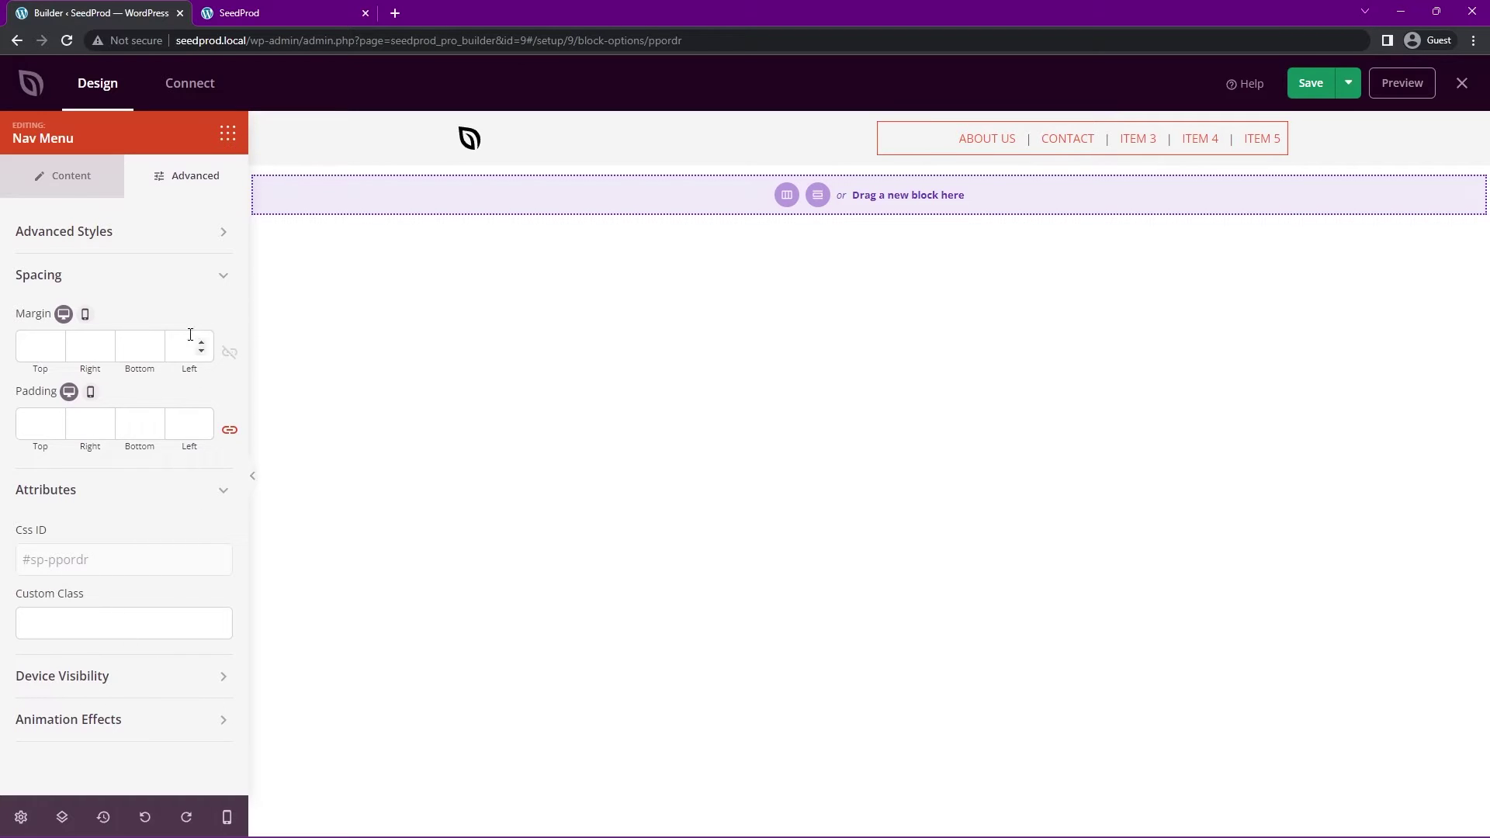
{"action": "left_click", "coordinate": [223, 276]}
{"action": "left_click", "coordinate": [170, 322]}
{"action": "left_click", "coordinate": [118, 368]}
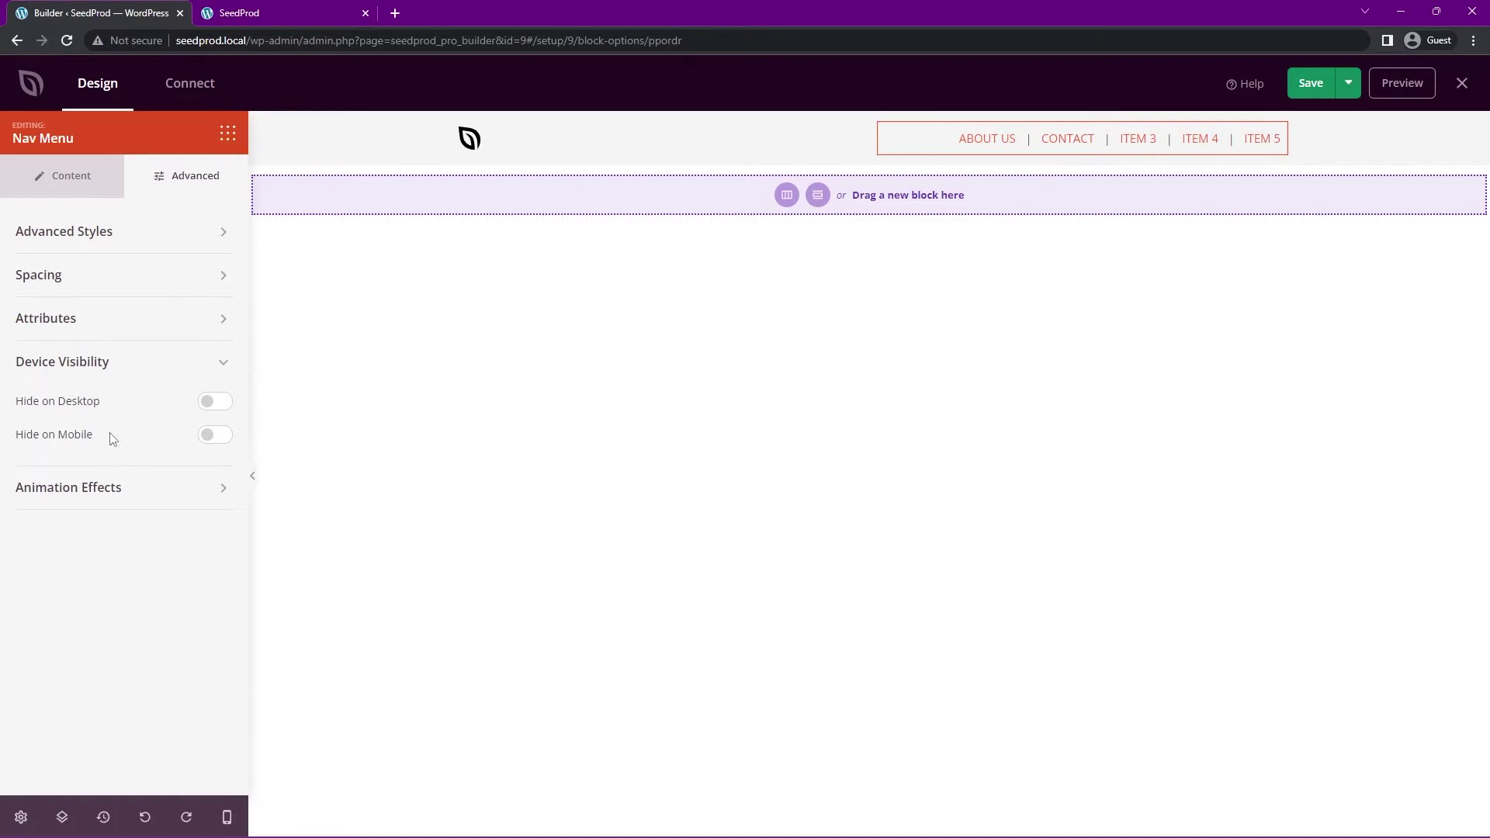
Step: Preview at mobile width and toggle Hide on Mobile on then back off
{"action": "left_click", "coordinate": [227, 817]}
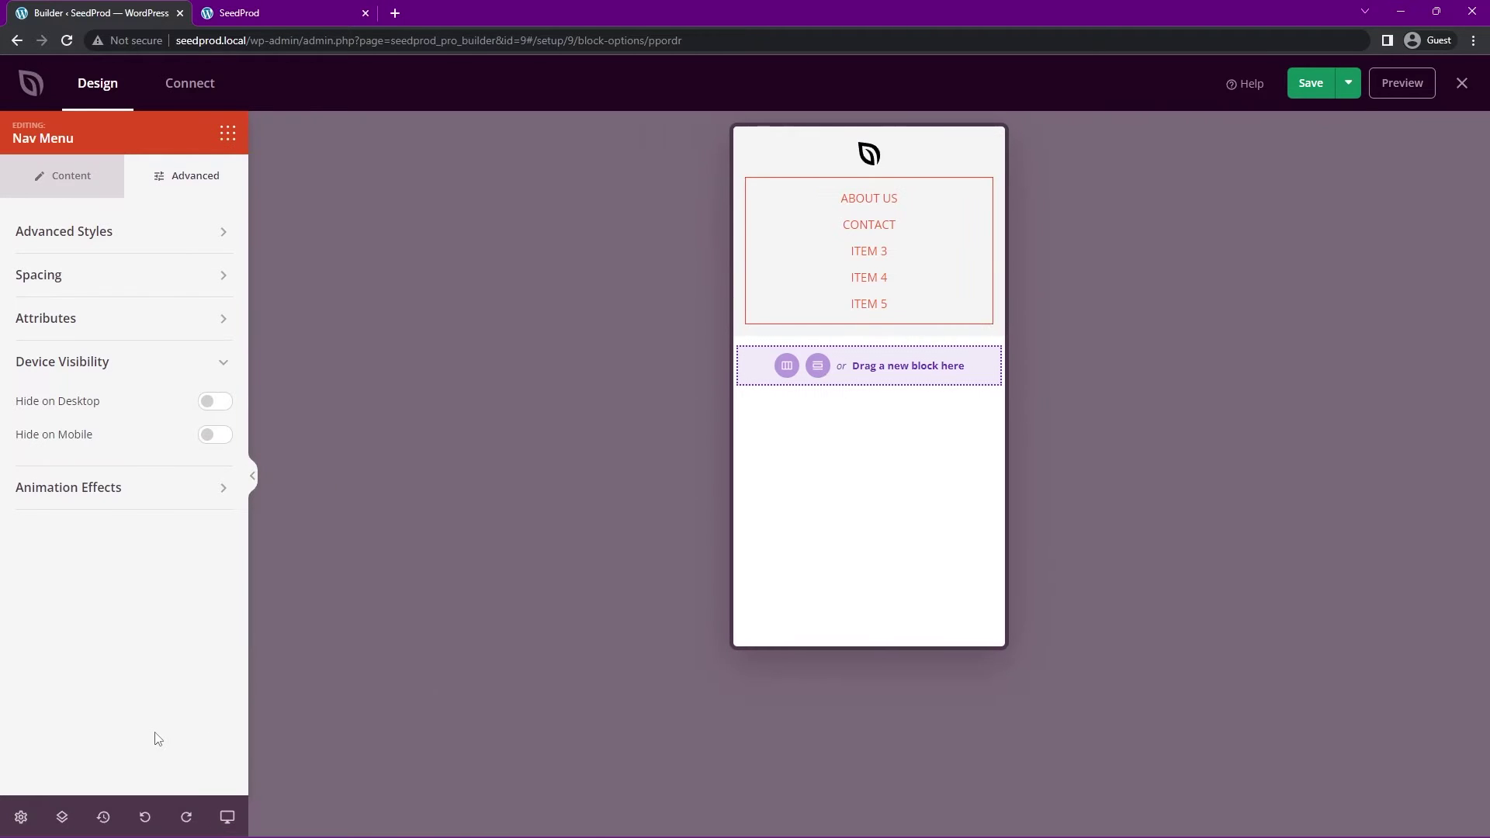
{"action": "left_click", "coordinate": [207, 436]}
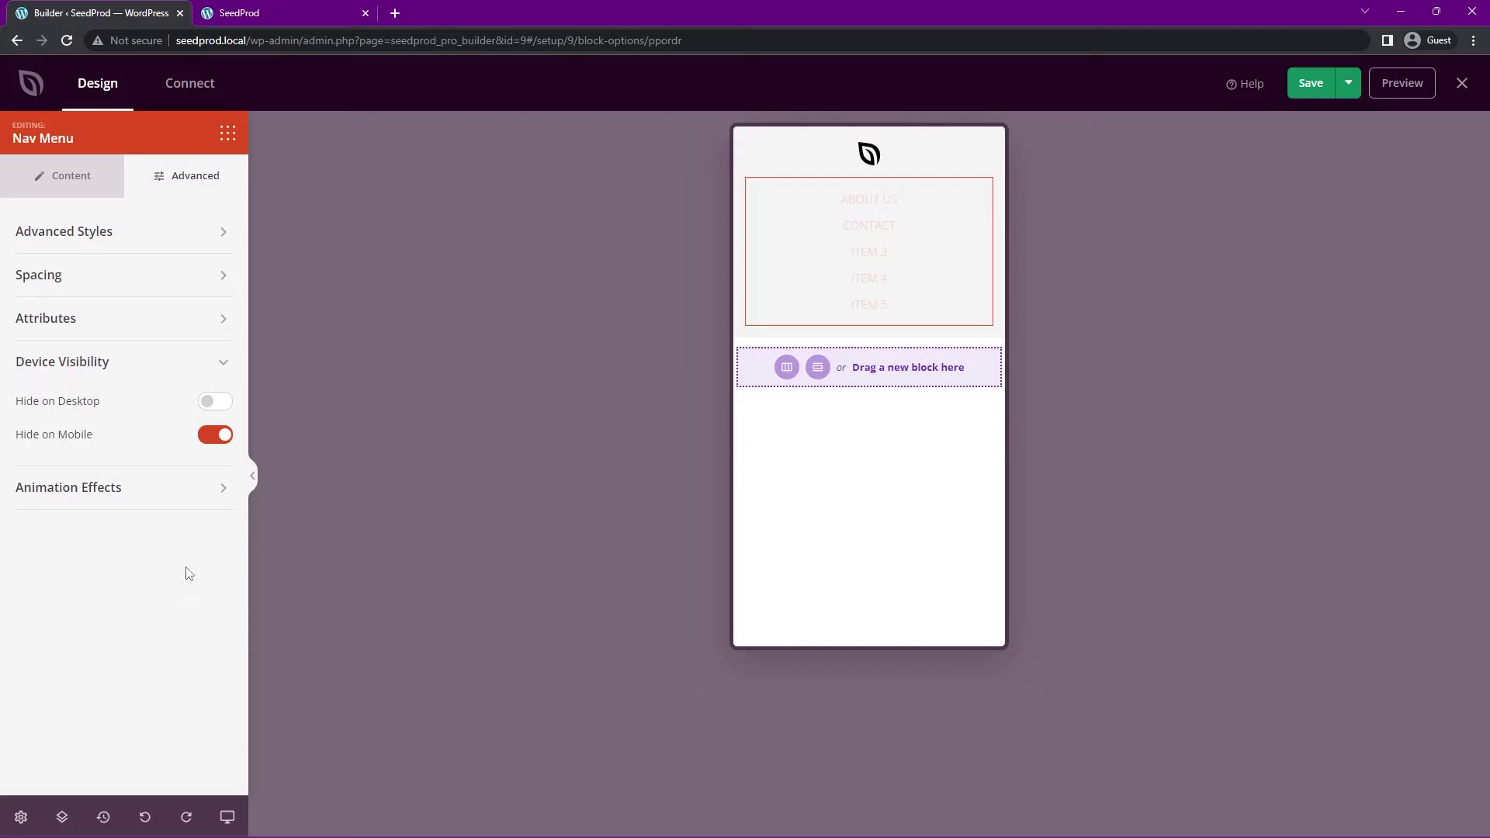
{"action": "left_click", "coordinate": [218, 437]}
{"action": "left_click", "coordinate": [187, 361]}
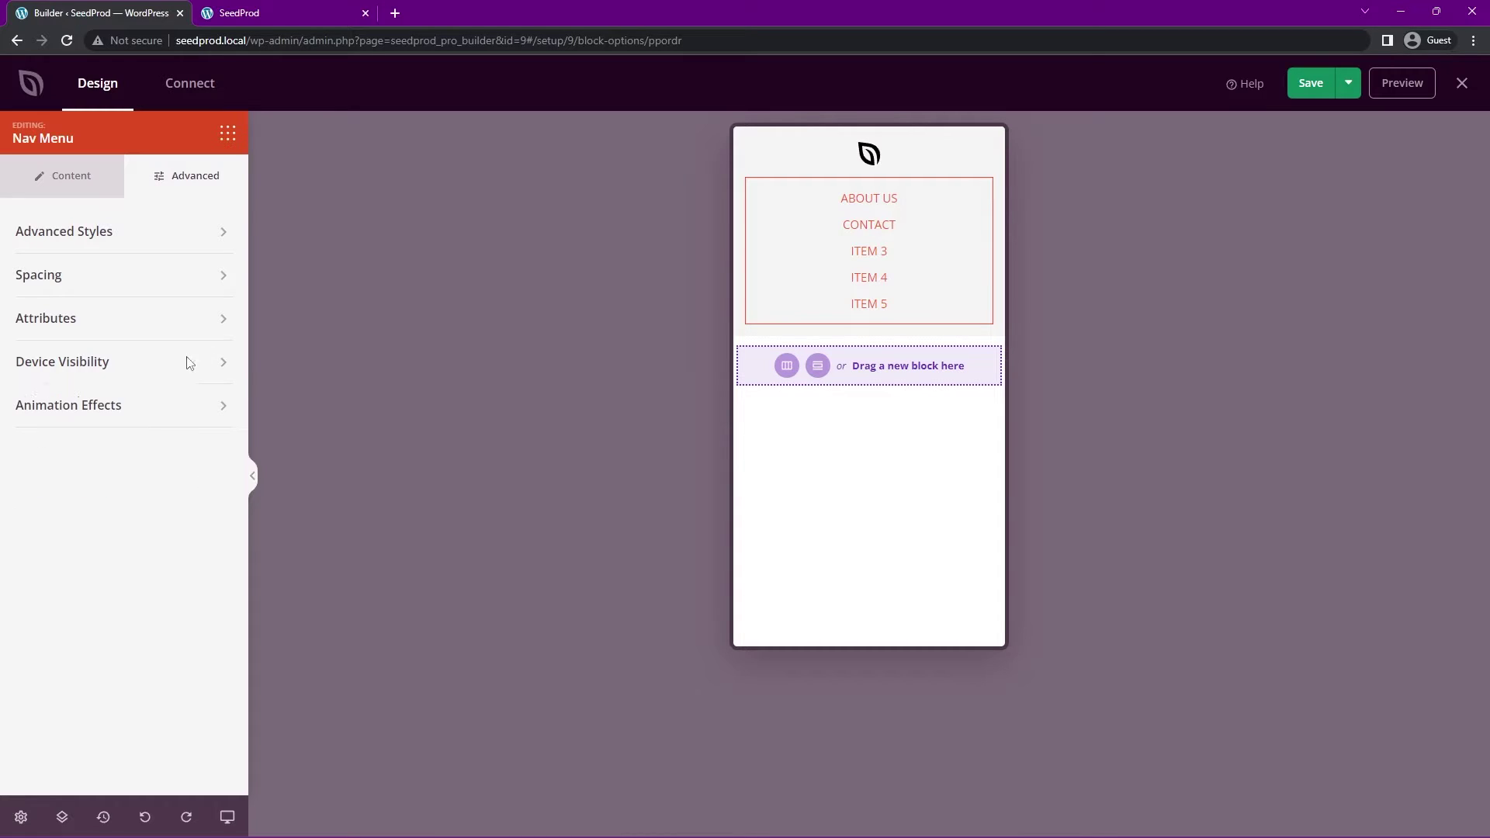
Step: Open the Entrance Animation list and close it, leaving no animation set
{"action": "left_click", "coordinate": [202, 409]}
{"action": "left_click", "coordinate": [120, 477]}
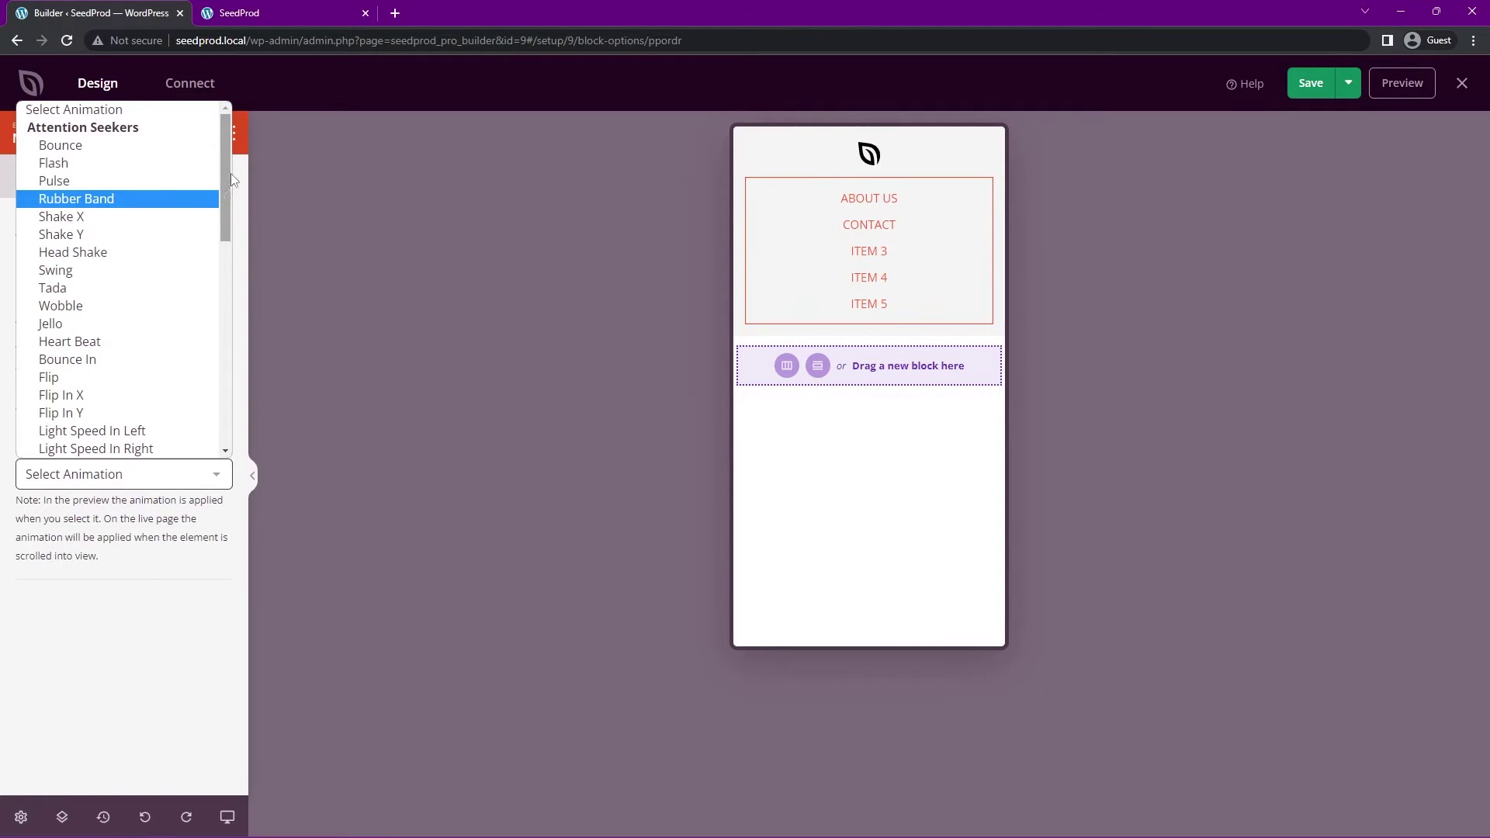
{"action": "mouse_move", "coordinate": [225, 199]}
{"action": "left_mouse_down"}
{"action": "mouse_move", "coordinate": [250, 351]}
{"action": "mouse_move", "coordinate": [226, 188]}
{"action": "left_mouse_up"}
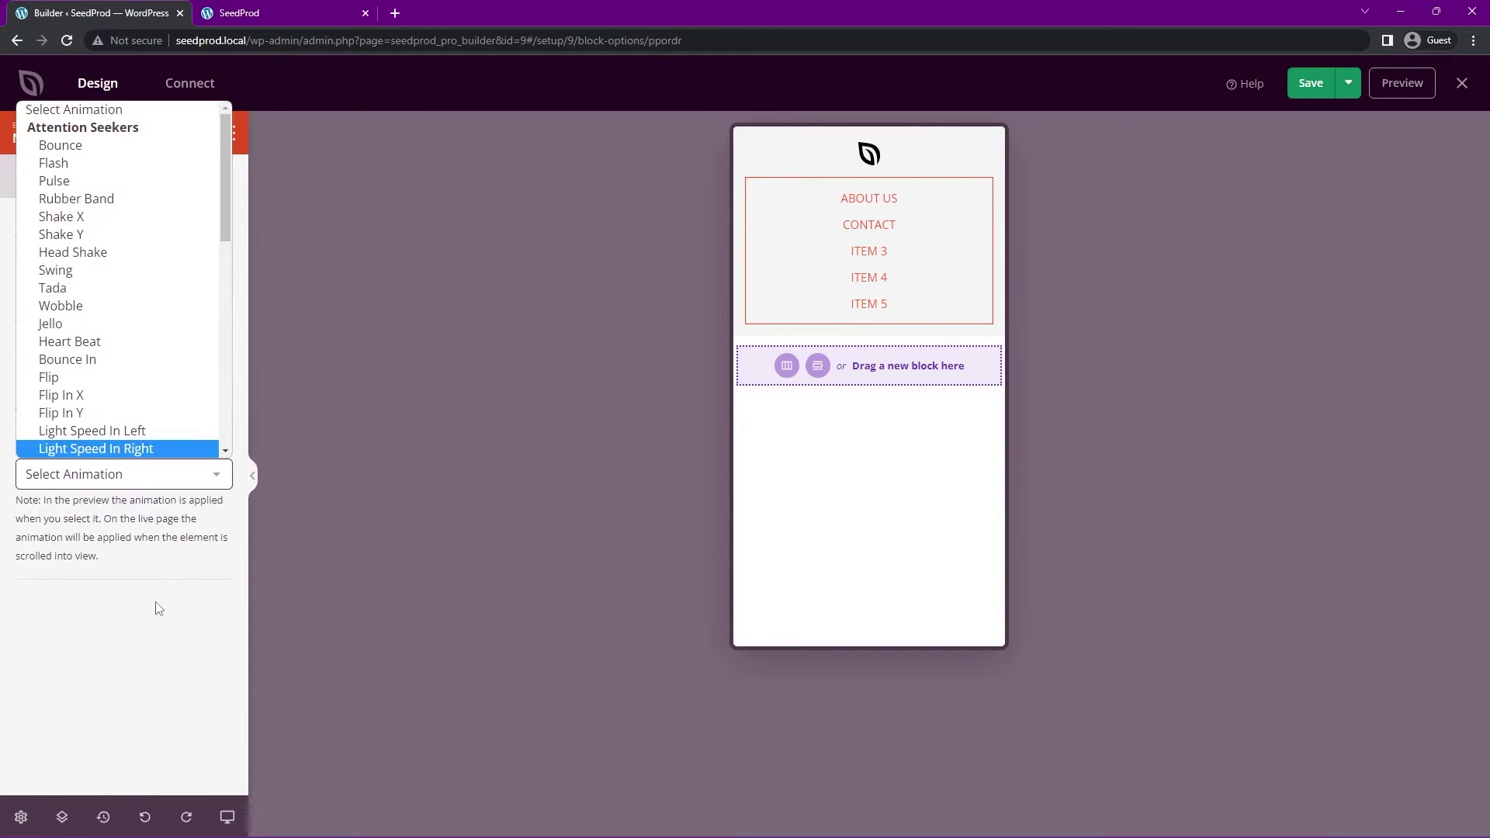
{"action": "left_click", "coordinate": [159, 609]}
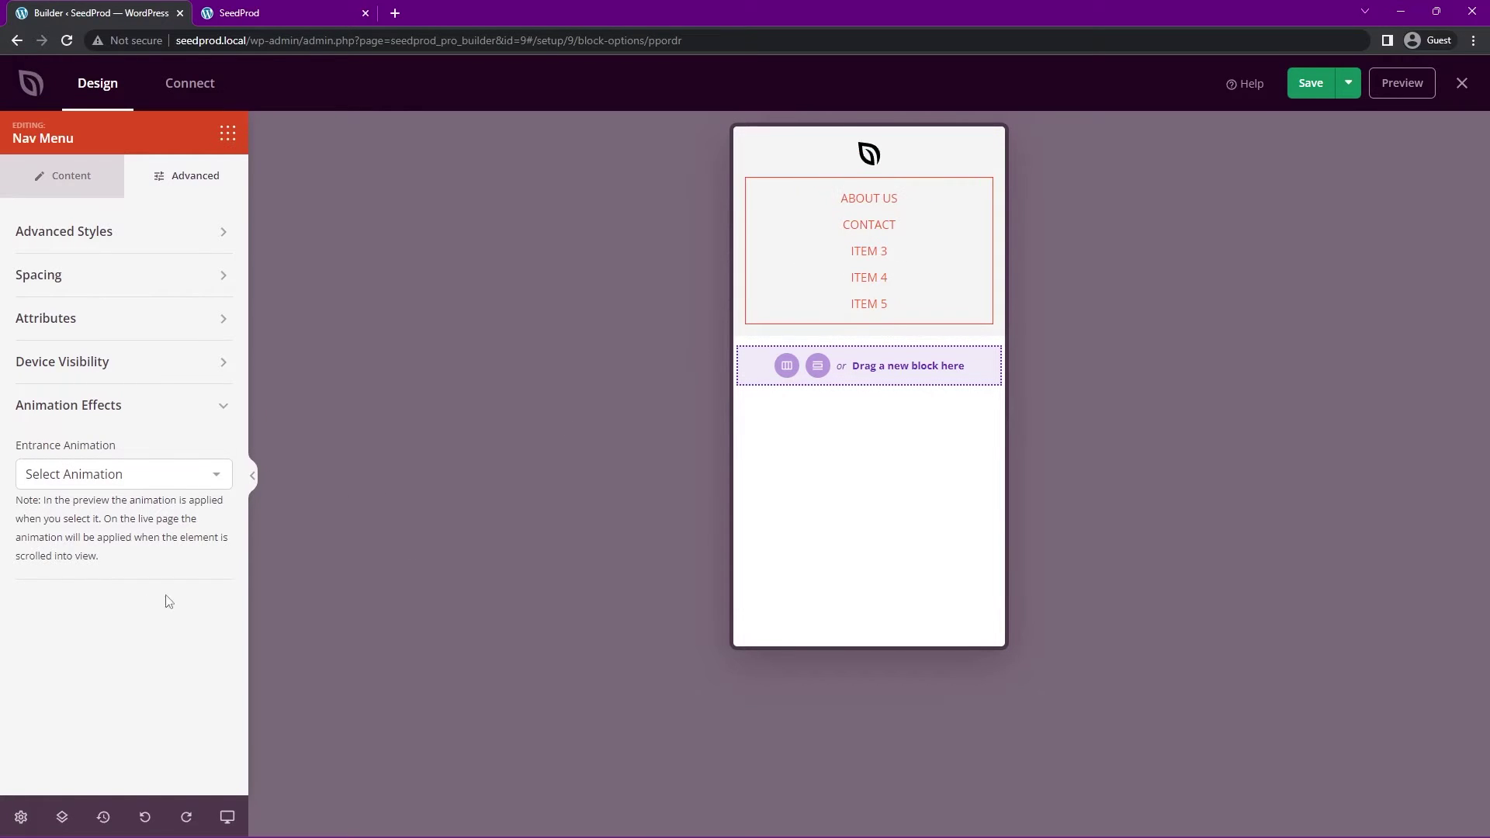
Step: Return to desktop preview, save the header, and reload the live site
{"action": "left_click", "coordinate": [227, 817]}
{"action": "left_click", "coordinate": [1315, 87]}
{"action": "left_click", "coordinate": [274, 11]}
{"action": "key", "text": "F5"}
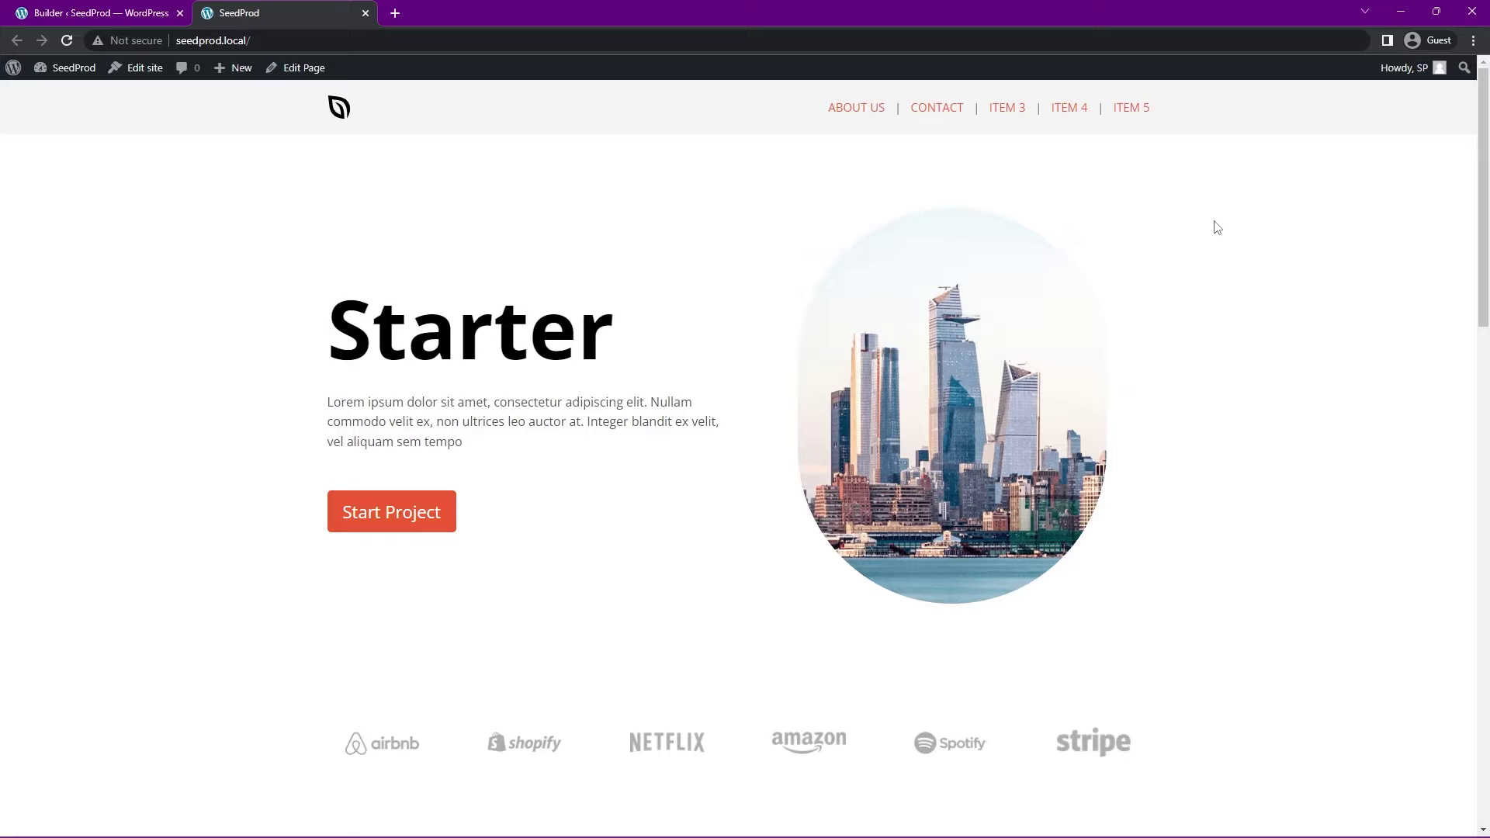
Step: Delete the existing Nav Menu block from the header and save
{"action": "left_click", "coordinate": [144, 14]}
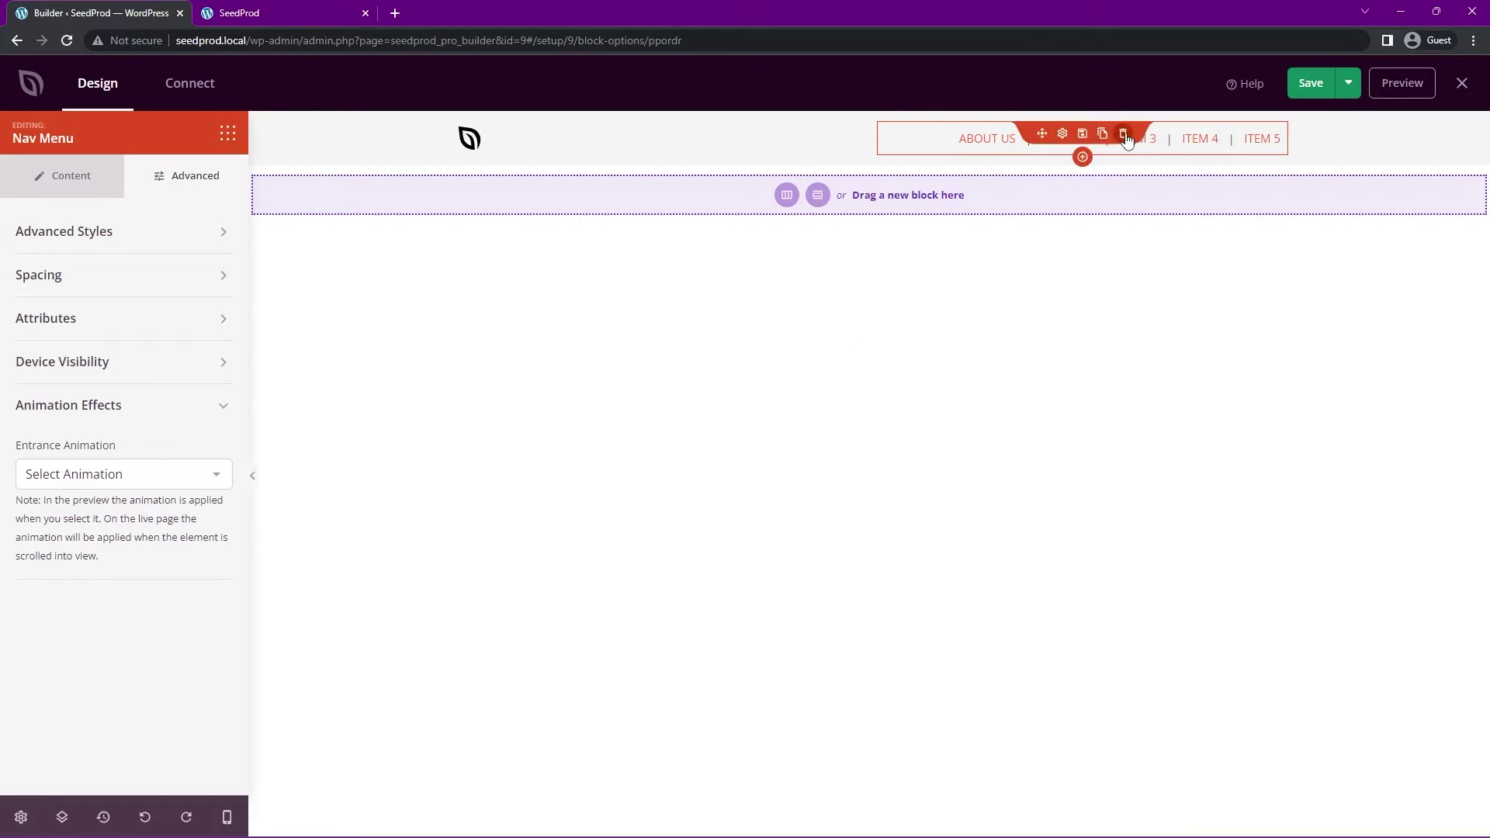
{"action": "left_click", "coordinate": [1127, 140]}
{"action": "left_click", "coordinate": [693, 463]}
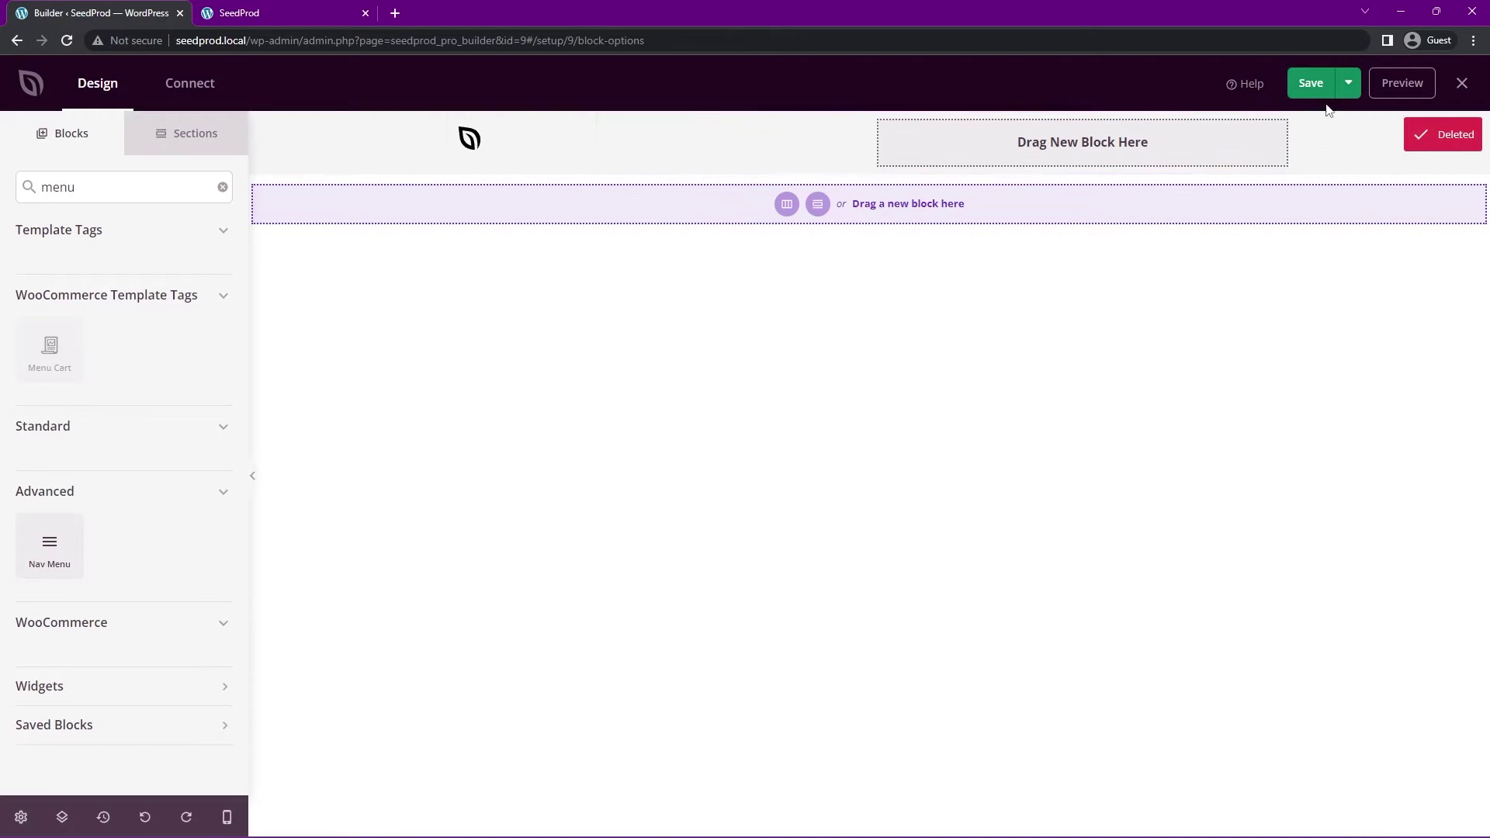
{"action": "left_click", "coordinate": [1312, 83]}
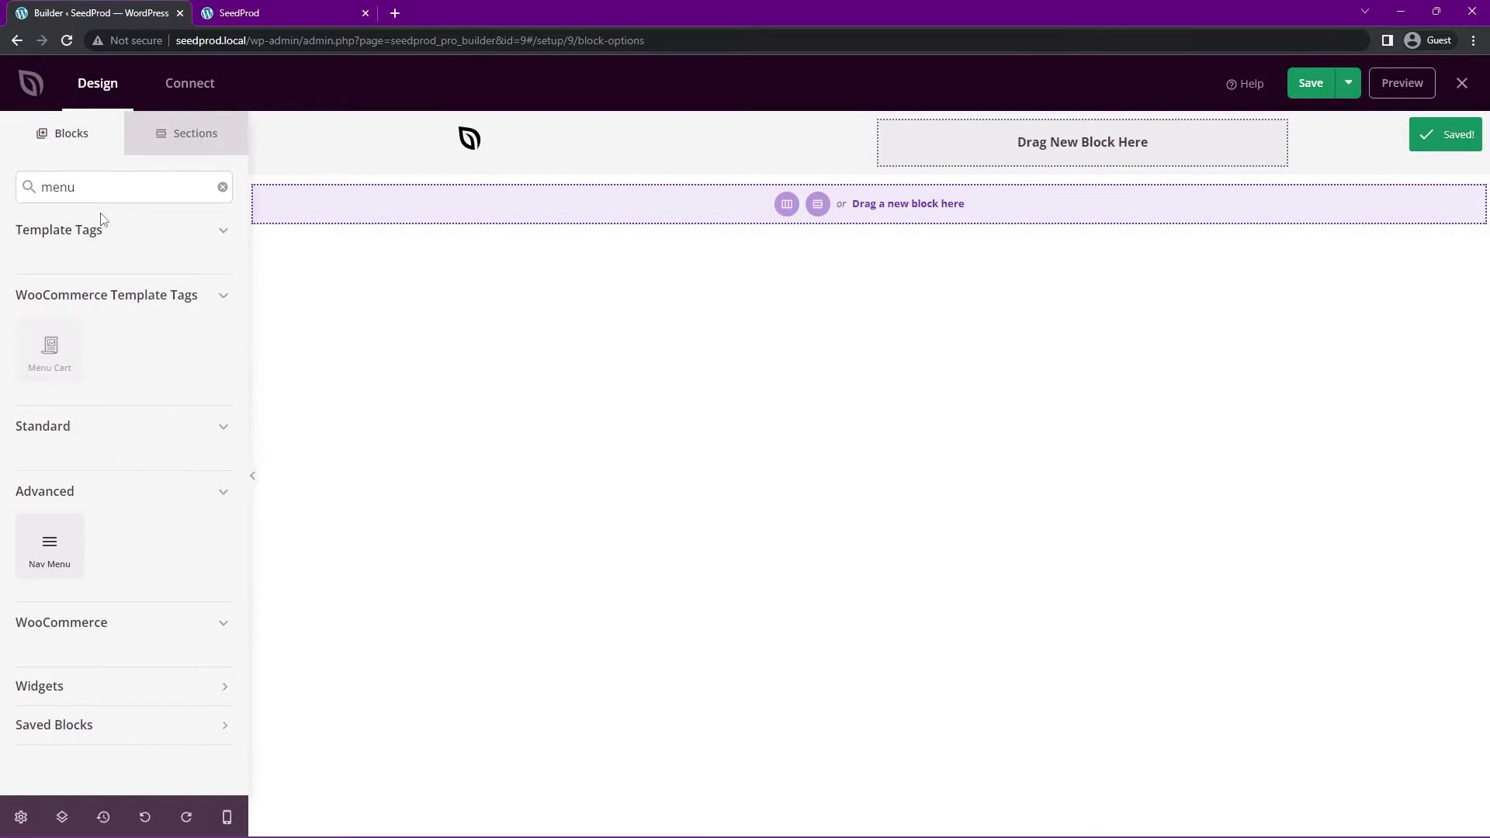
Step: Add a new Nav Menu block to the header with Menu Type set to WordPress Menu
{"action": "left_click_drag", "start_coordinate": [49, 544], "coordinate": [1025, 143]}
{"action": "left_click", "coordinate": [1065, 134]}
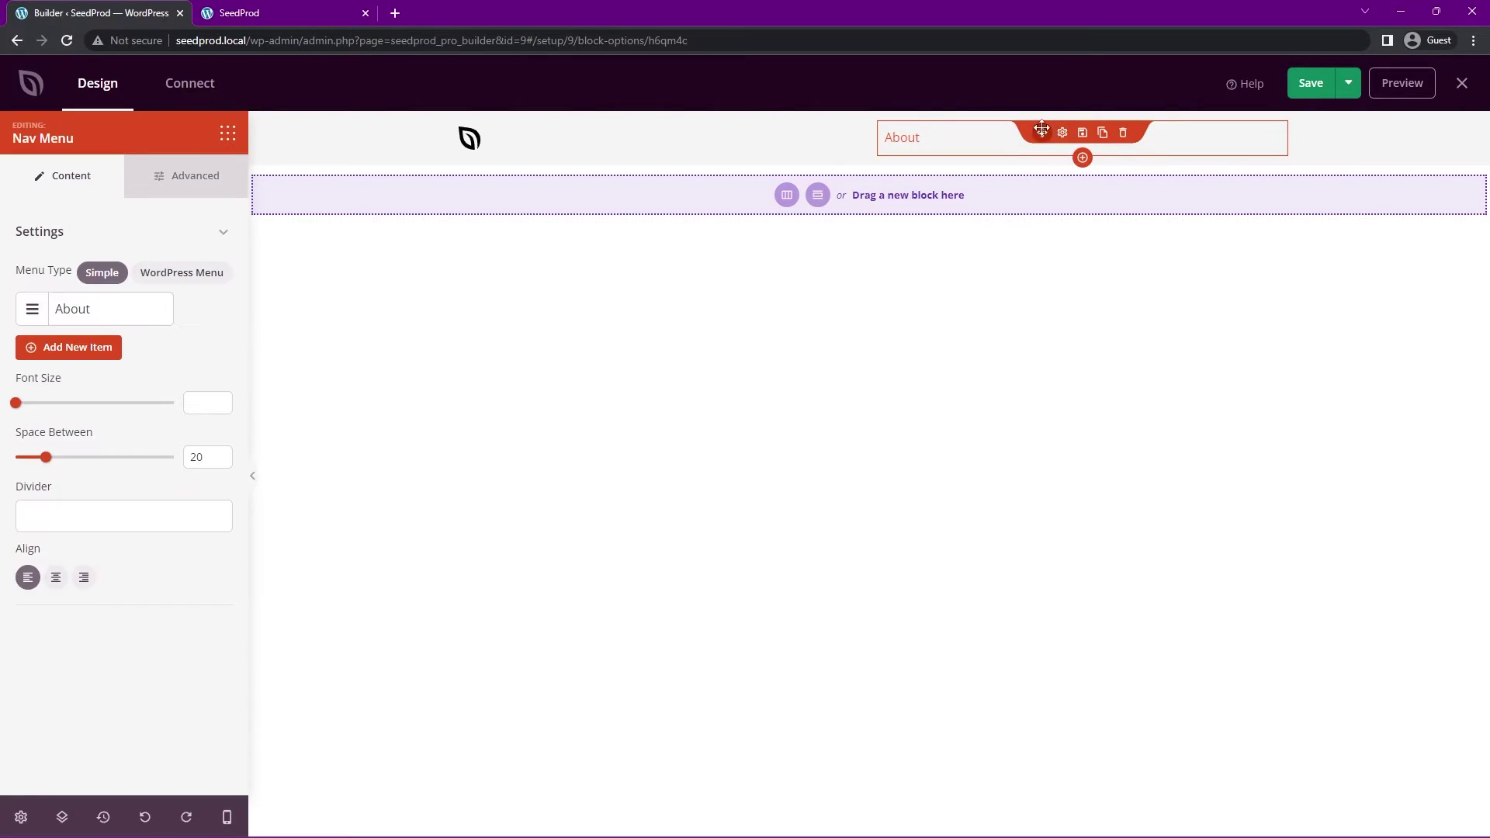
{"action": "left_click", "coordinate": [186, 273]}
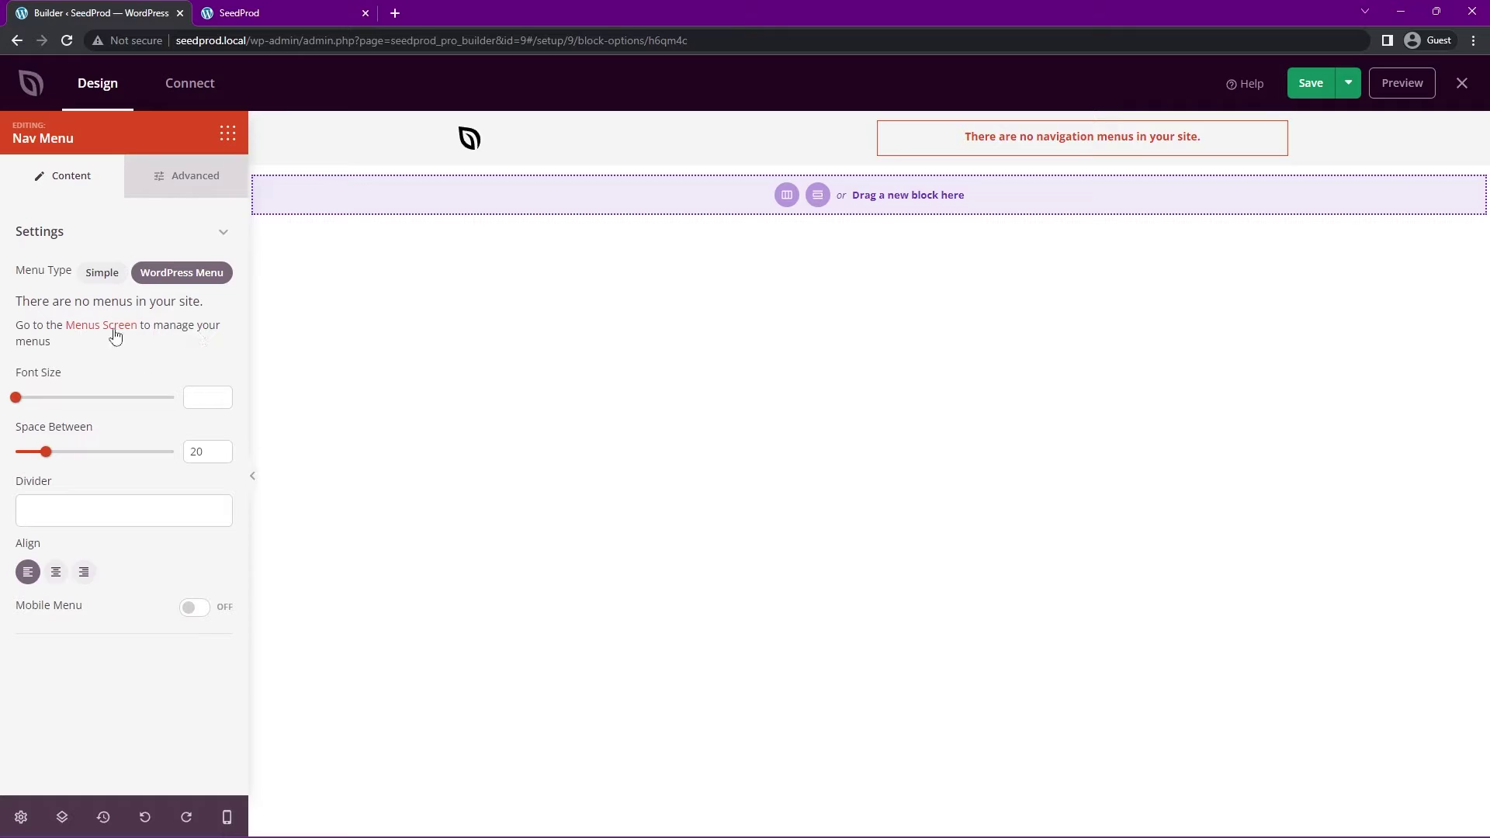
Step: Save the header, leave the builder, and go to Appearance > Menus
{"action": "left_click", "coordinate": [1312, 83]}
{"action": "left_click", "coordinate": [1463, 83]}
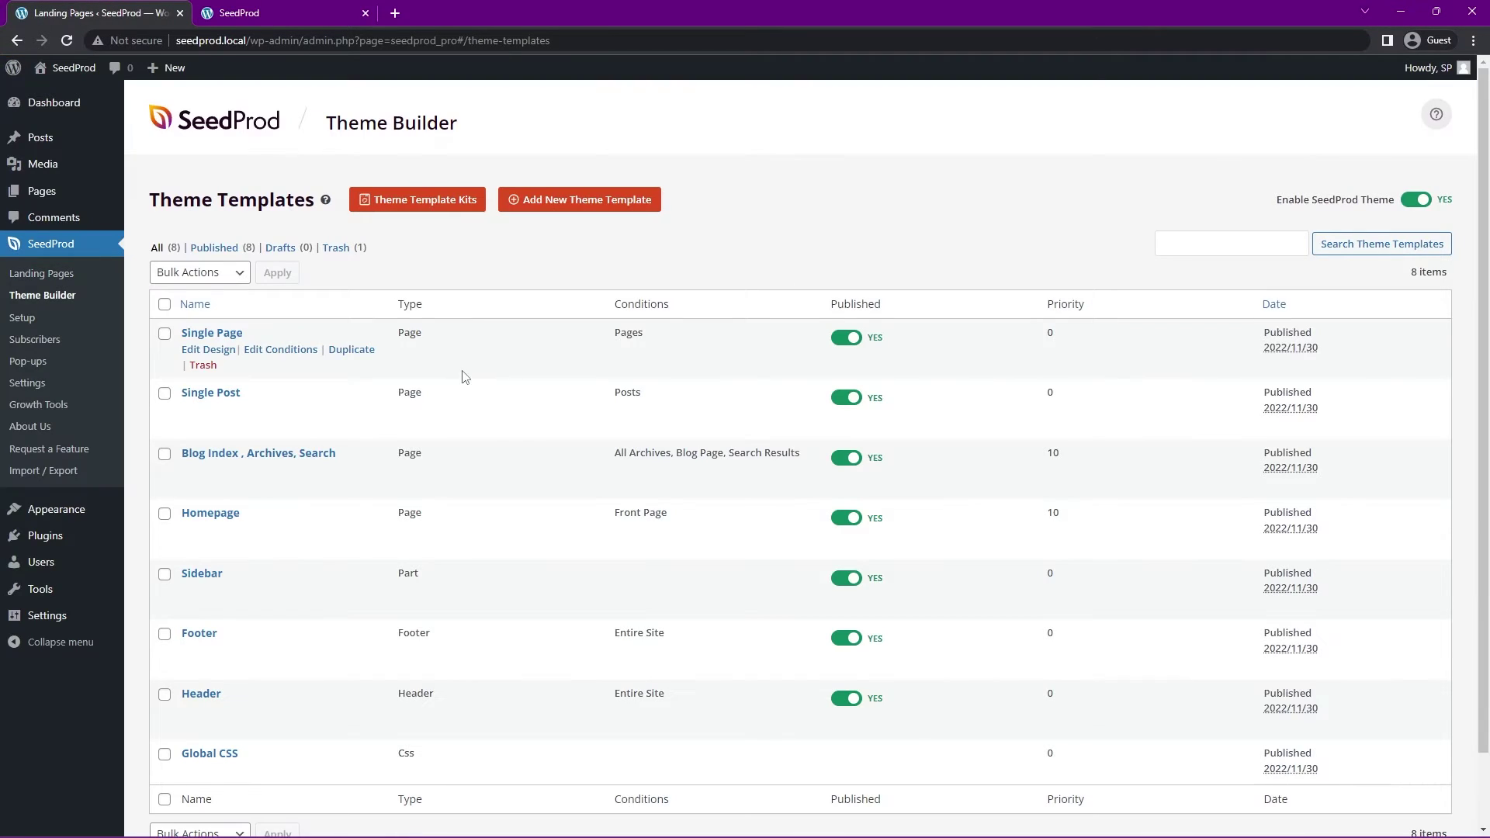
{"action": "mouse_move", "coordinate": [62, 512]}
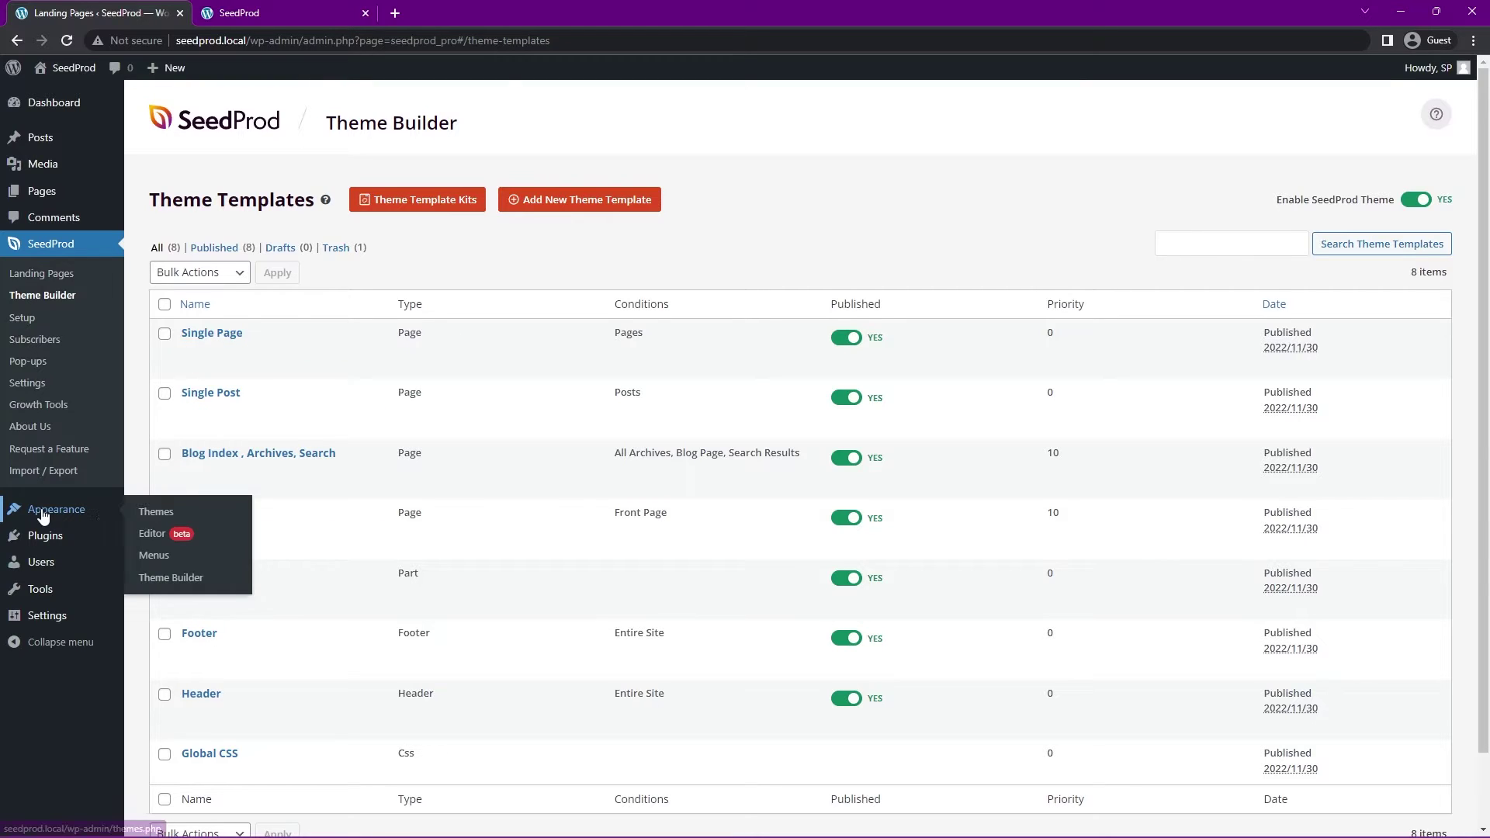
{"action": "left_click", "coordinate": [156, 557]}
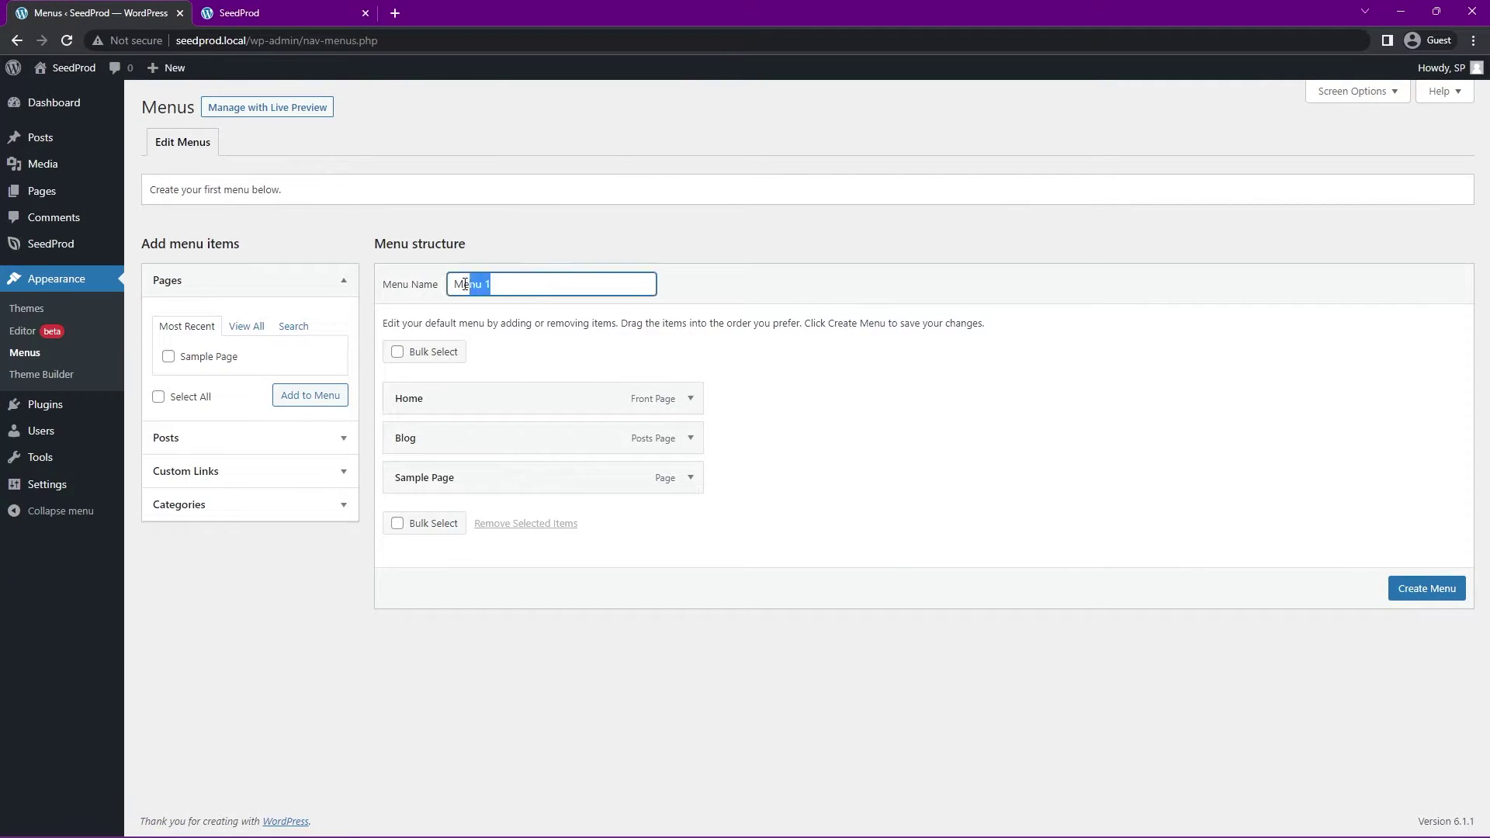
Step: Name the new menu My Menu and remove Sample Page from its items
{"action": "type", "text": "My"}
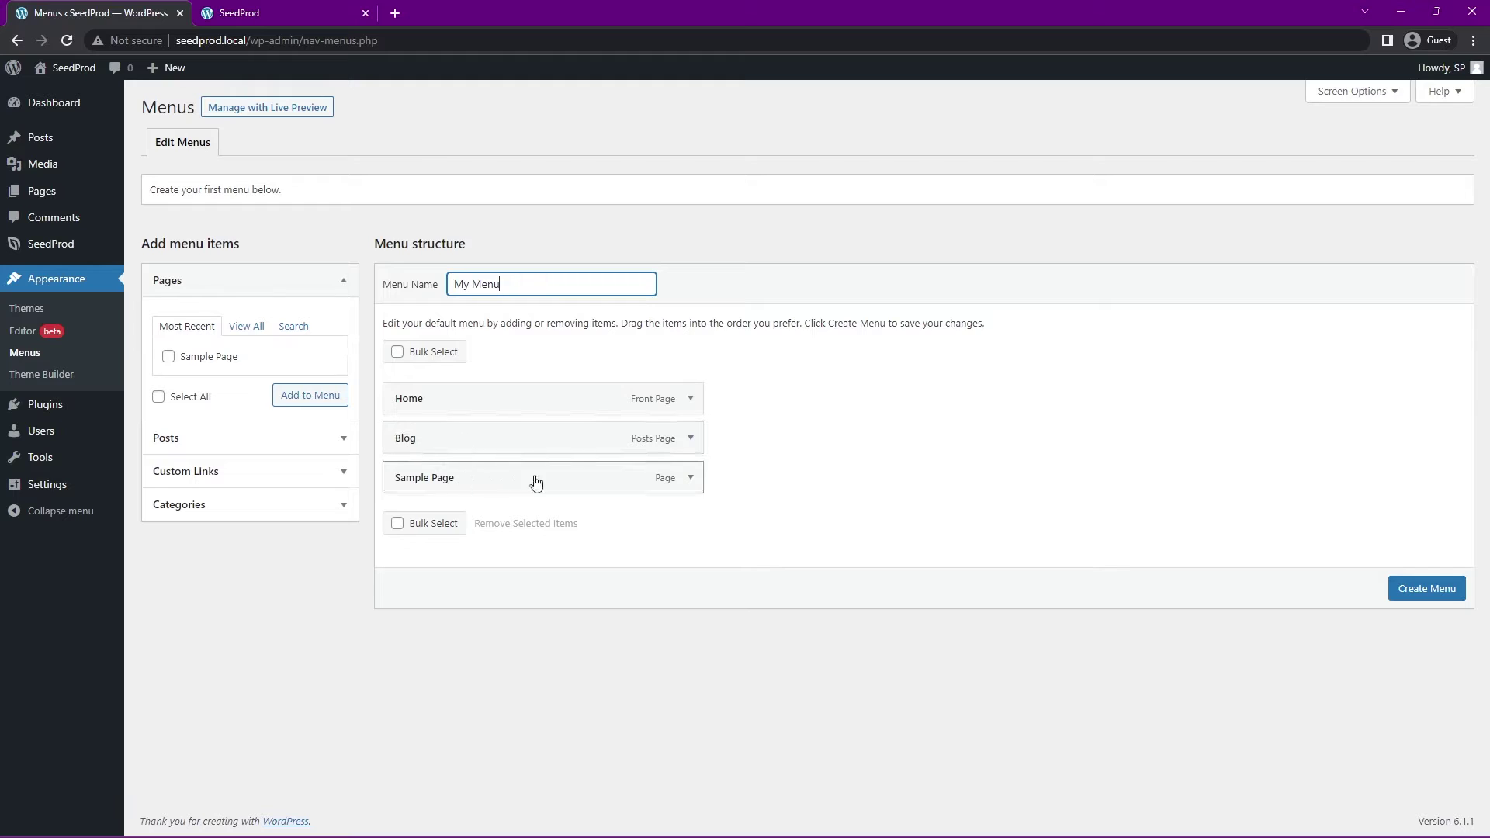
{"action": "left_click", "coordinate": [691, 479]}
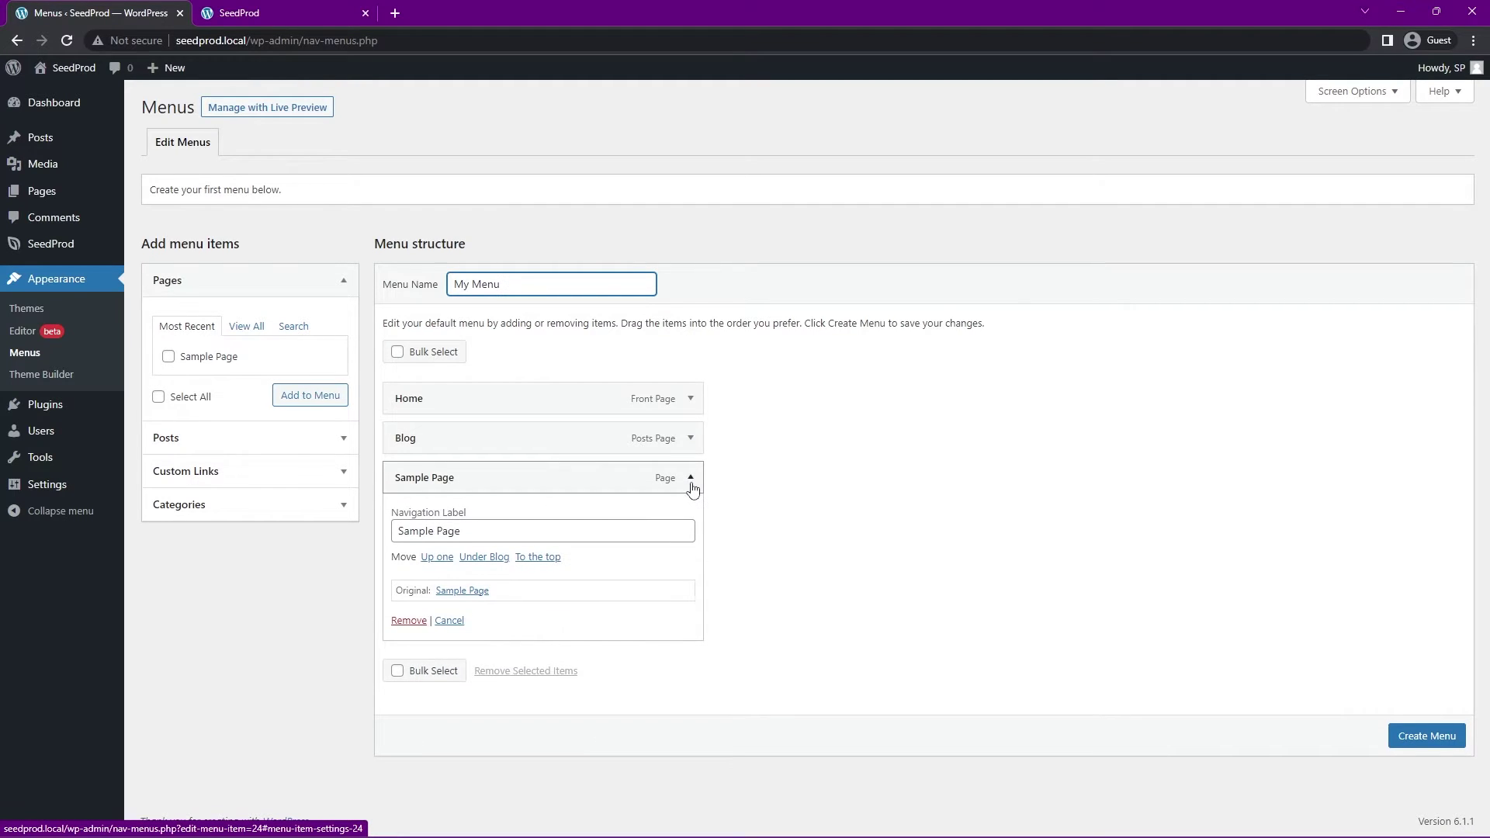
{"action": "left_click", "coordinate": [406, 620]}
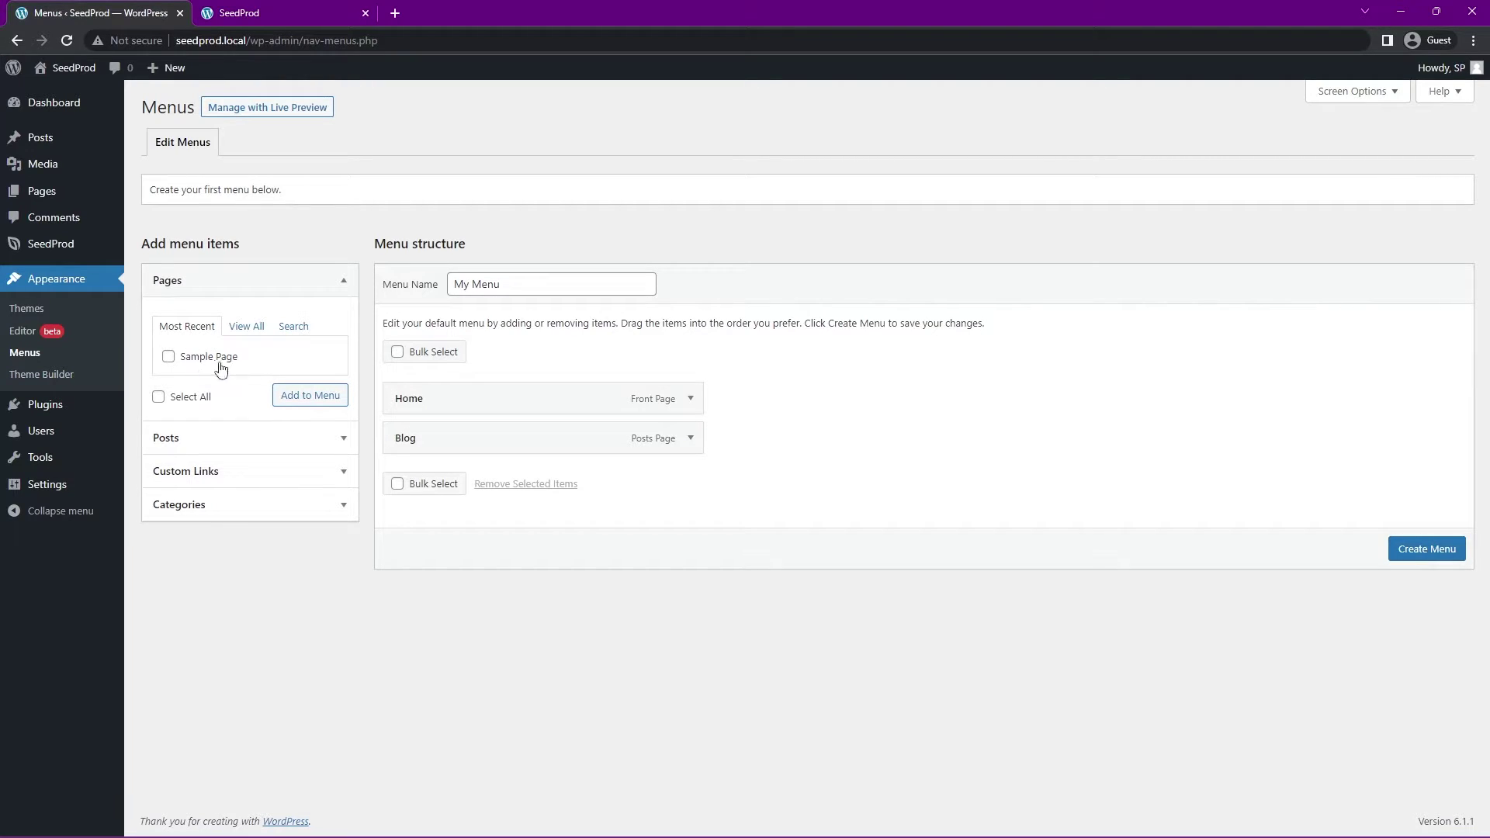
Step: Add the Hello world! post to the menu
{"action": "left_click", "coordinate": [339, 441]}
{"action": "left_click", "coordinate": [169, 391]}
{"action": "left_click", "coordinate": [310, 433]}
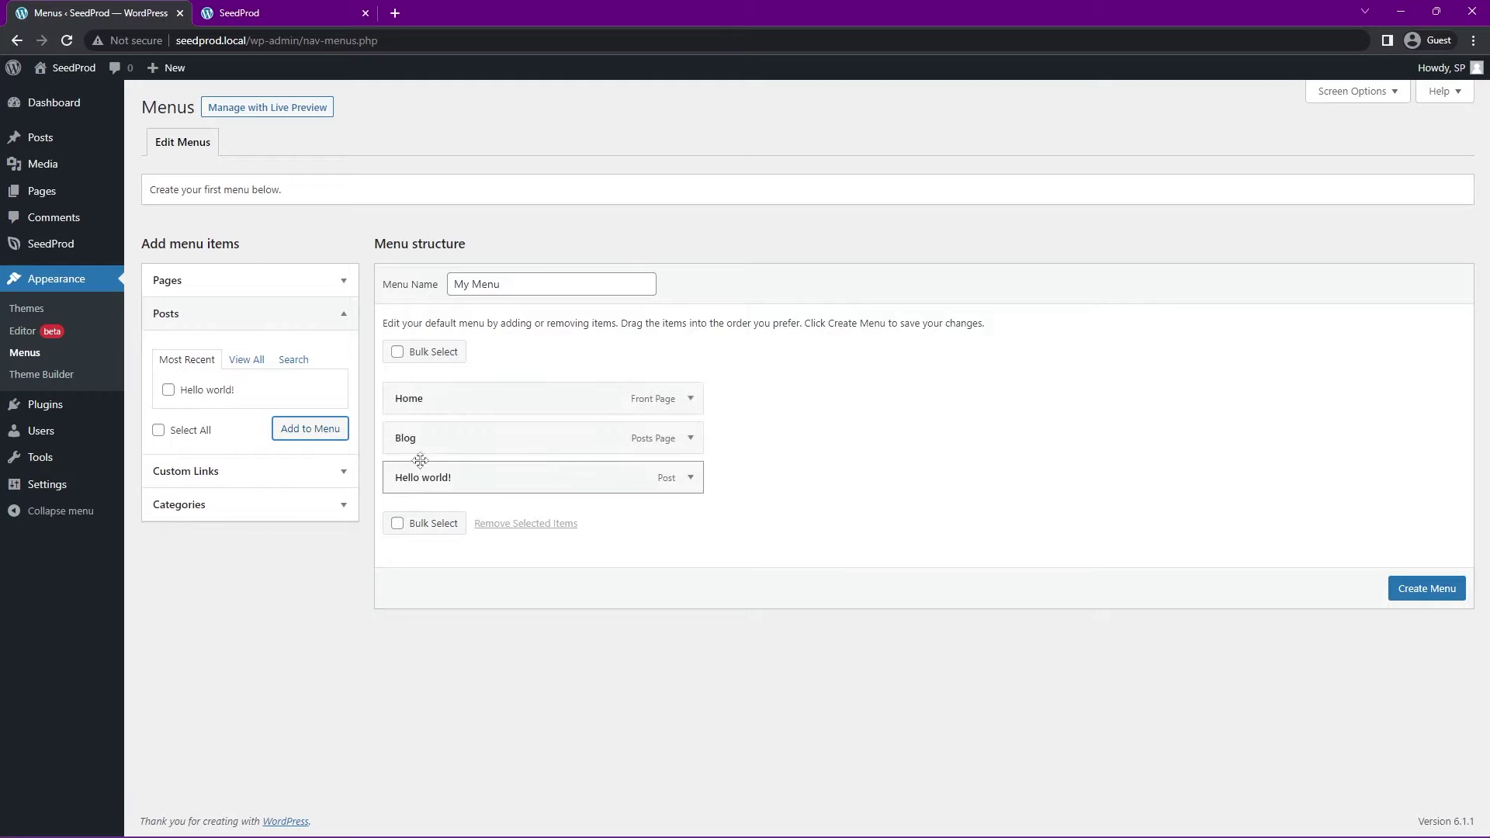
{"action": "left_click", "coordinate": [323, 317]}
{"action": "left_click", "coordinate": [209, 355]}
{"action": "left_click", "coordinate": [281, 396]}
{"action": "left_click", "coordinate": [260, 424]}
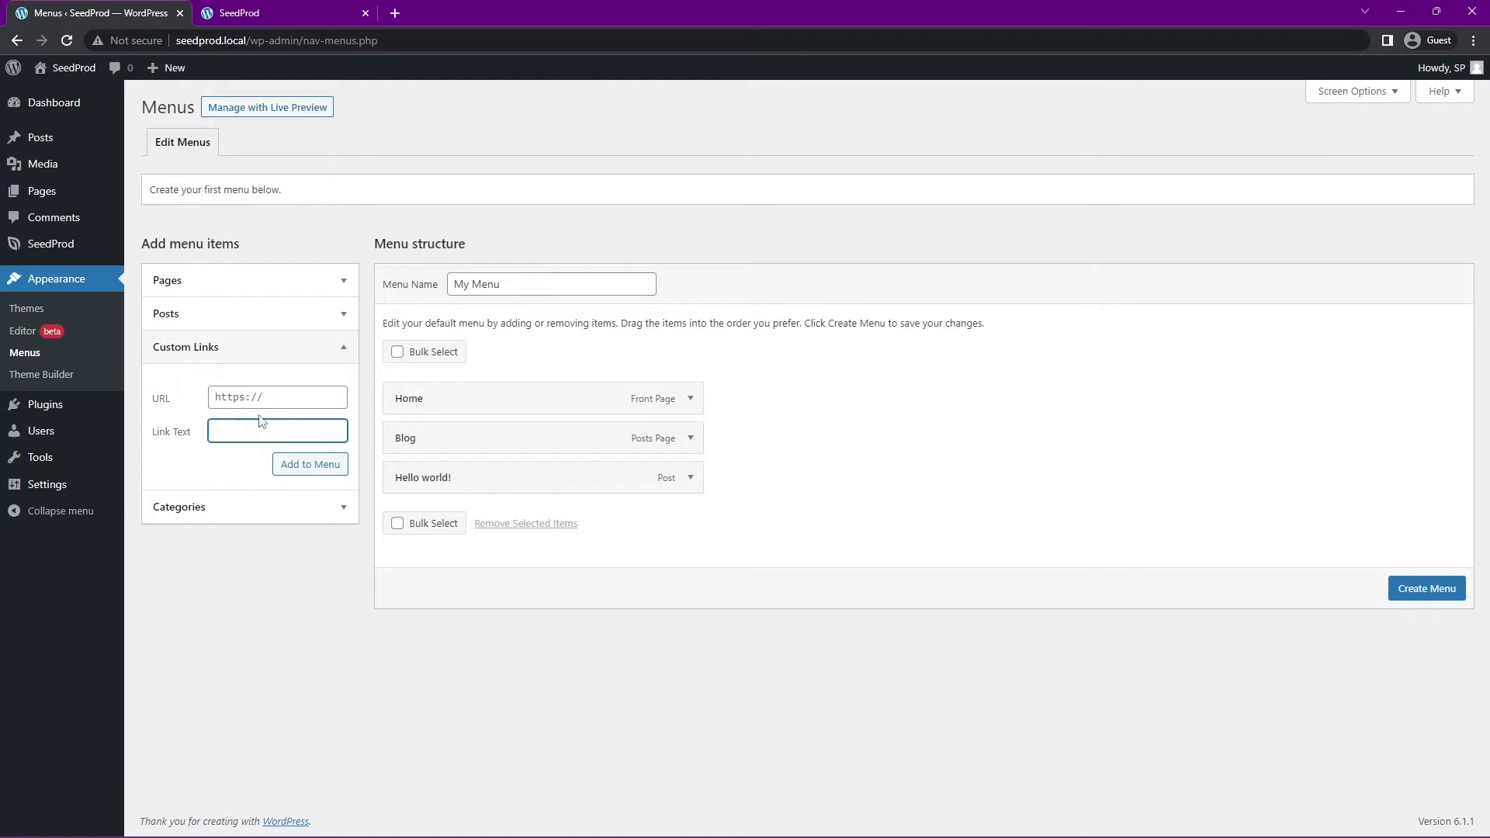
{"action": "left_click", "coordinate": [280, 347]}
Step: Add the Uncategorized category and create the menu
{"action": "left_click", "coordinate": [284, 382]}
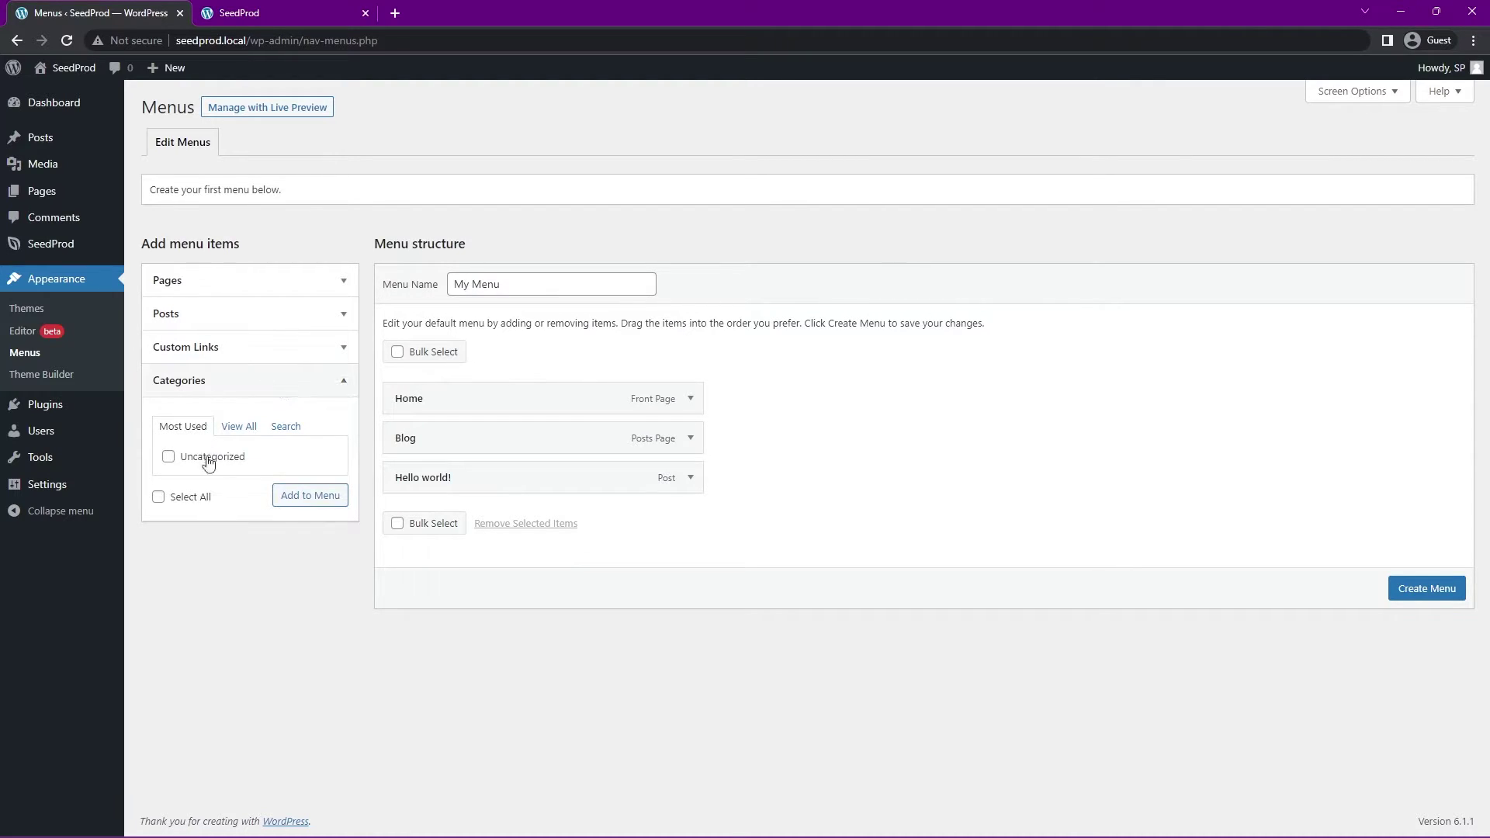
{"action": "left_click", "coordinate": [169, 458]}
{"action": "left_click", "coordinate": [309, 498]}
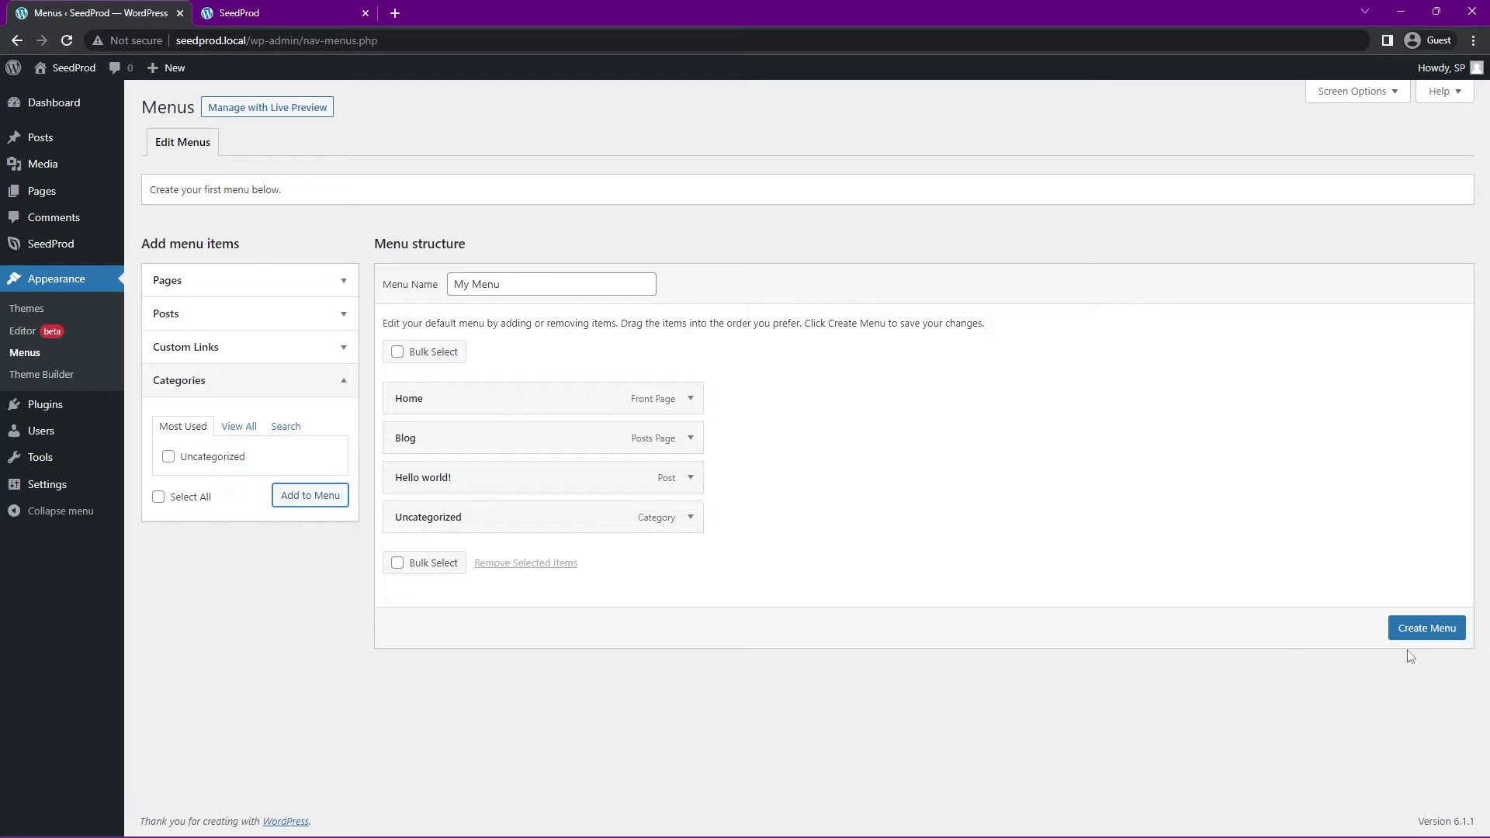
{"action": "left_click", "coordinate": [1425, 628]}
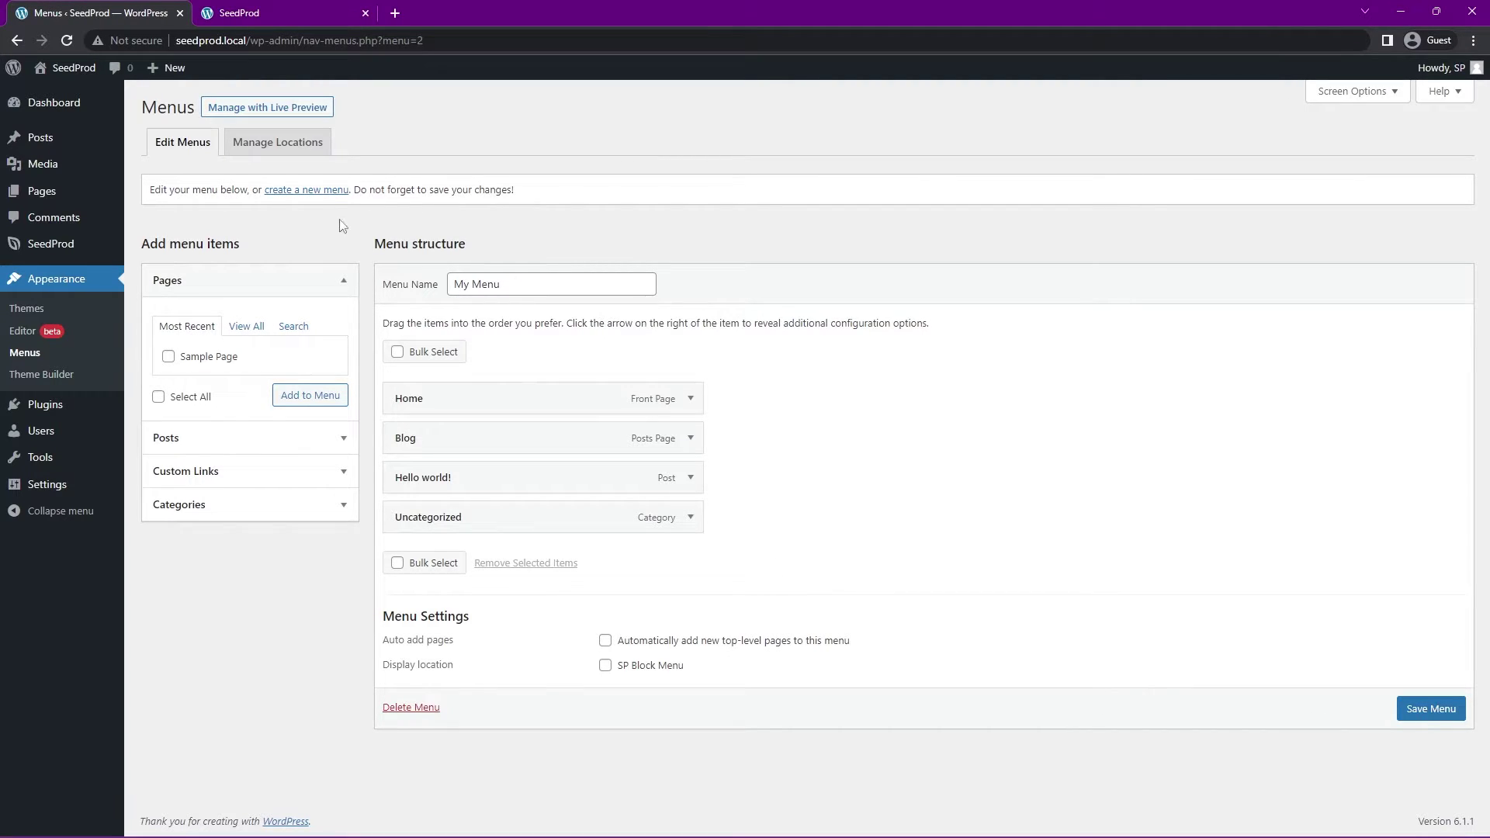
Step: Create and publish a new page titled Contact
{"action": "mouse_move", "coordinate": [41, 194]}
{"action": "left_click", "coordinate": [159, 215]}
{"action": "left_click", "coordinate": [845, 244]}
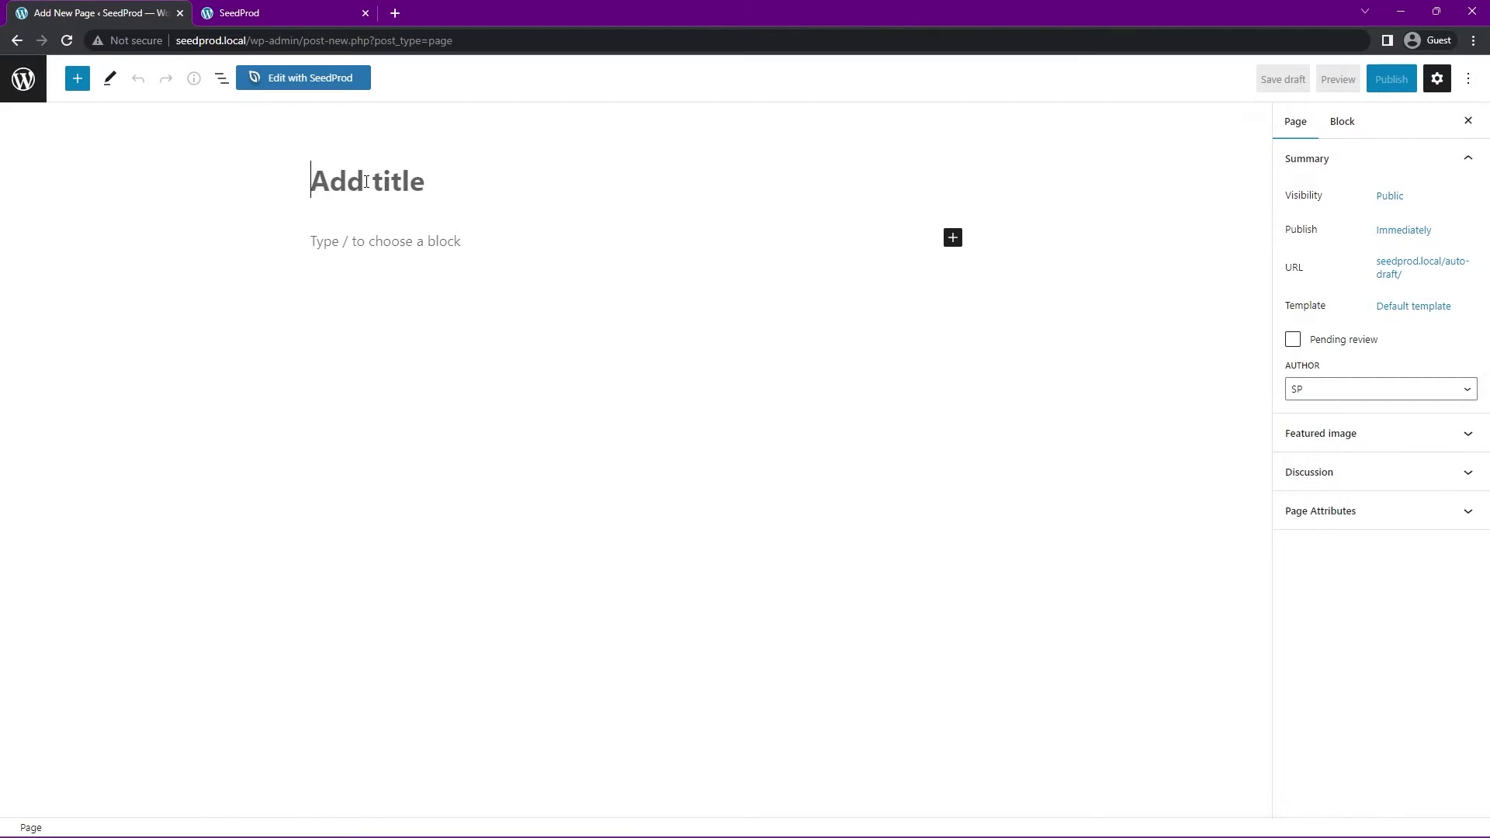
{"action": "type", "text": "Contact"}
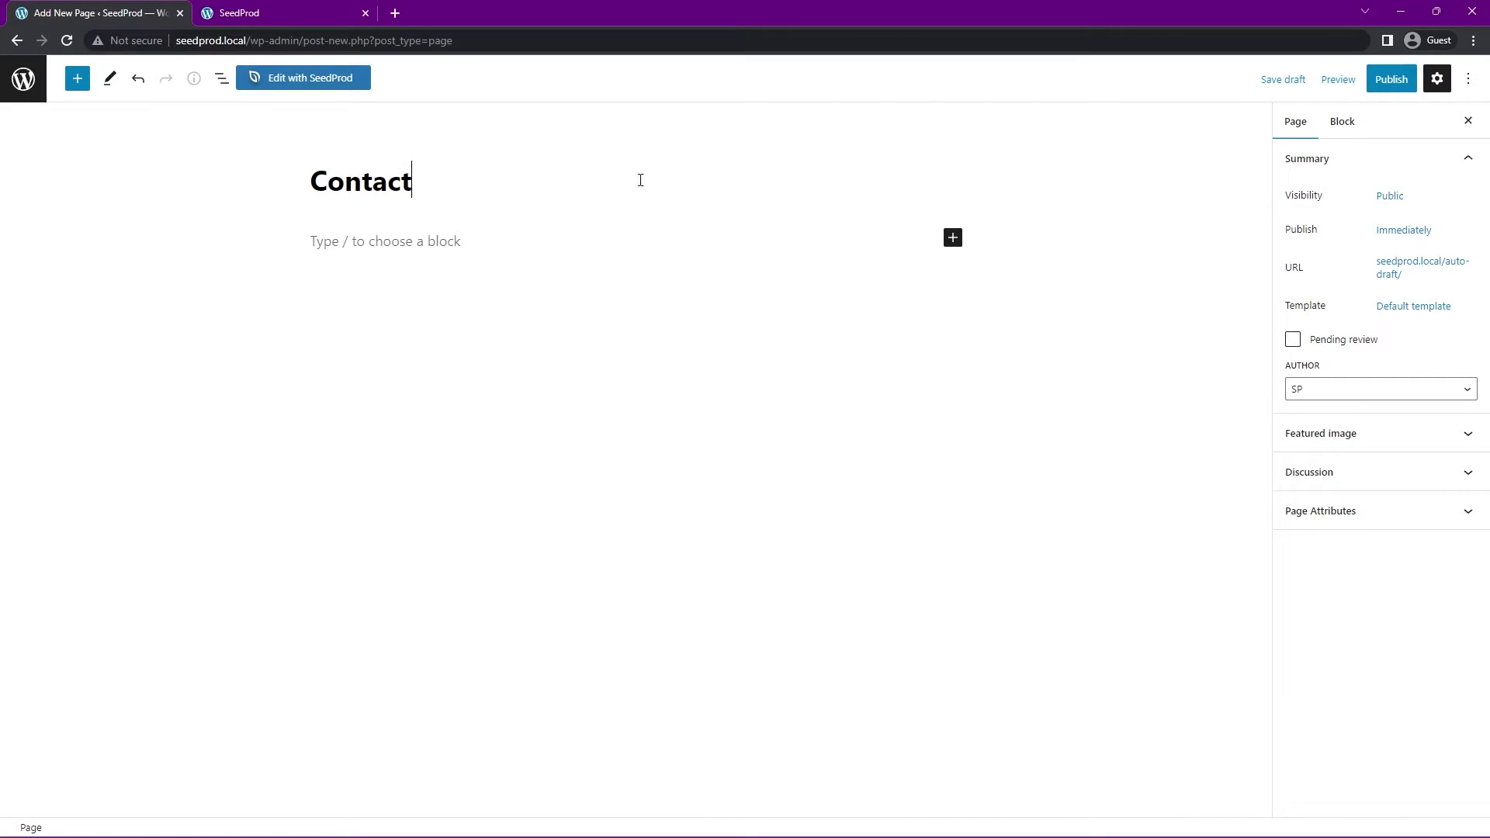
{"action": "left_click", "coordinate": [1390, 78]}
{"action": "left_click", "coordinate": [1335, 77]}
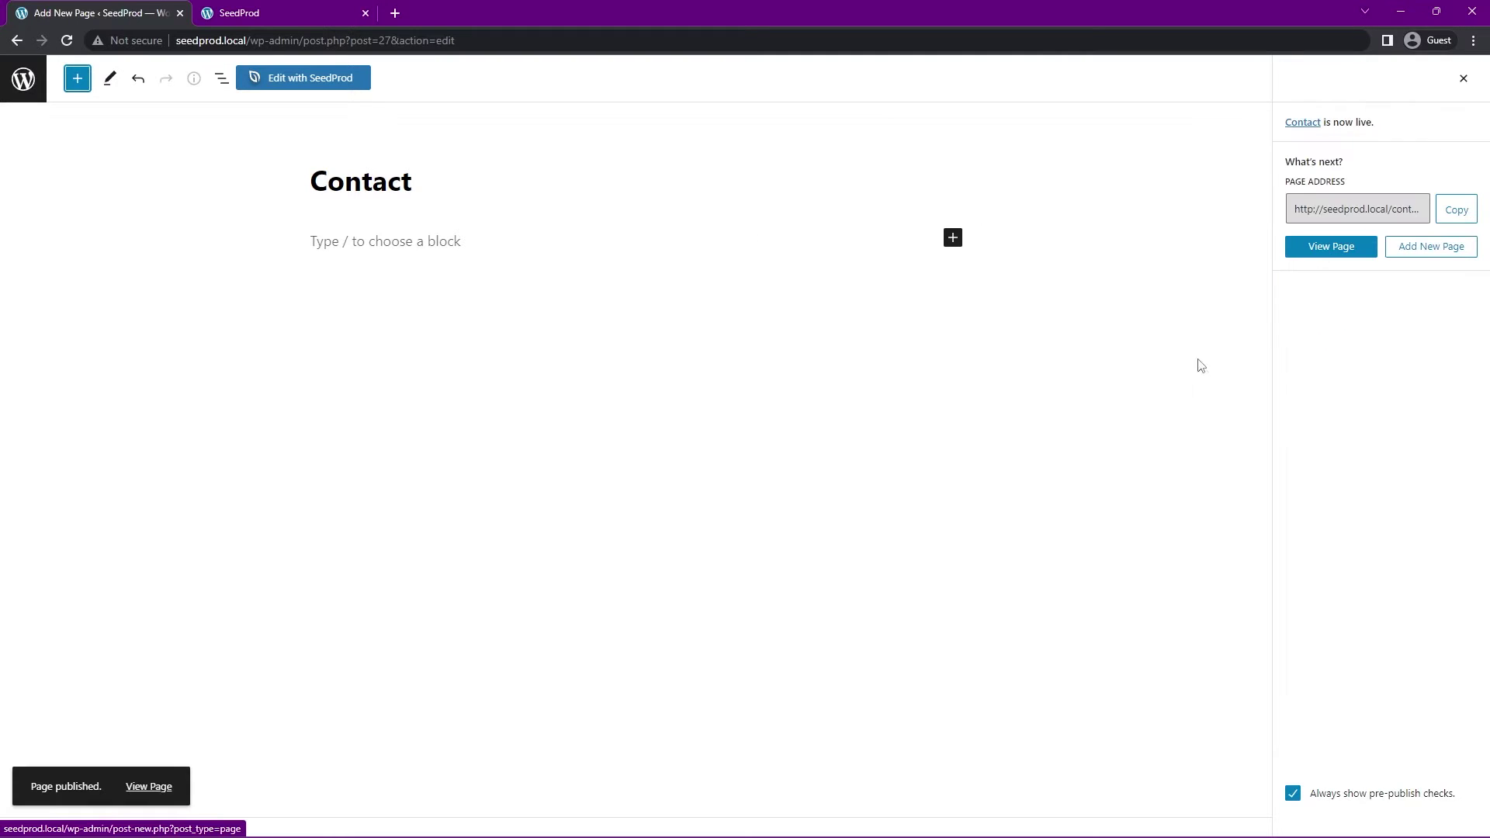
Step: Create and publish a page titled Portfolio, then return to the Pages list
{"action": "left_click", "coordinate": [1433, 247]}
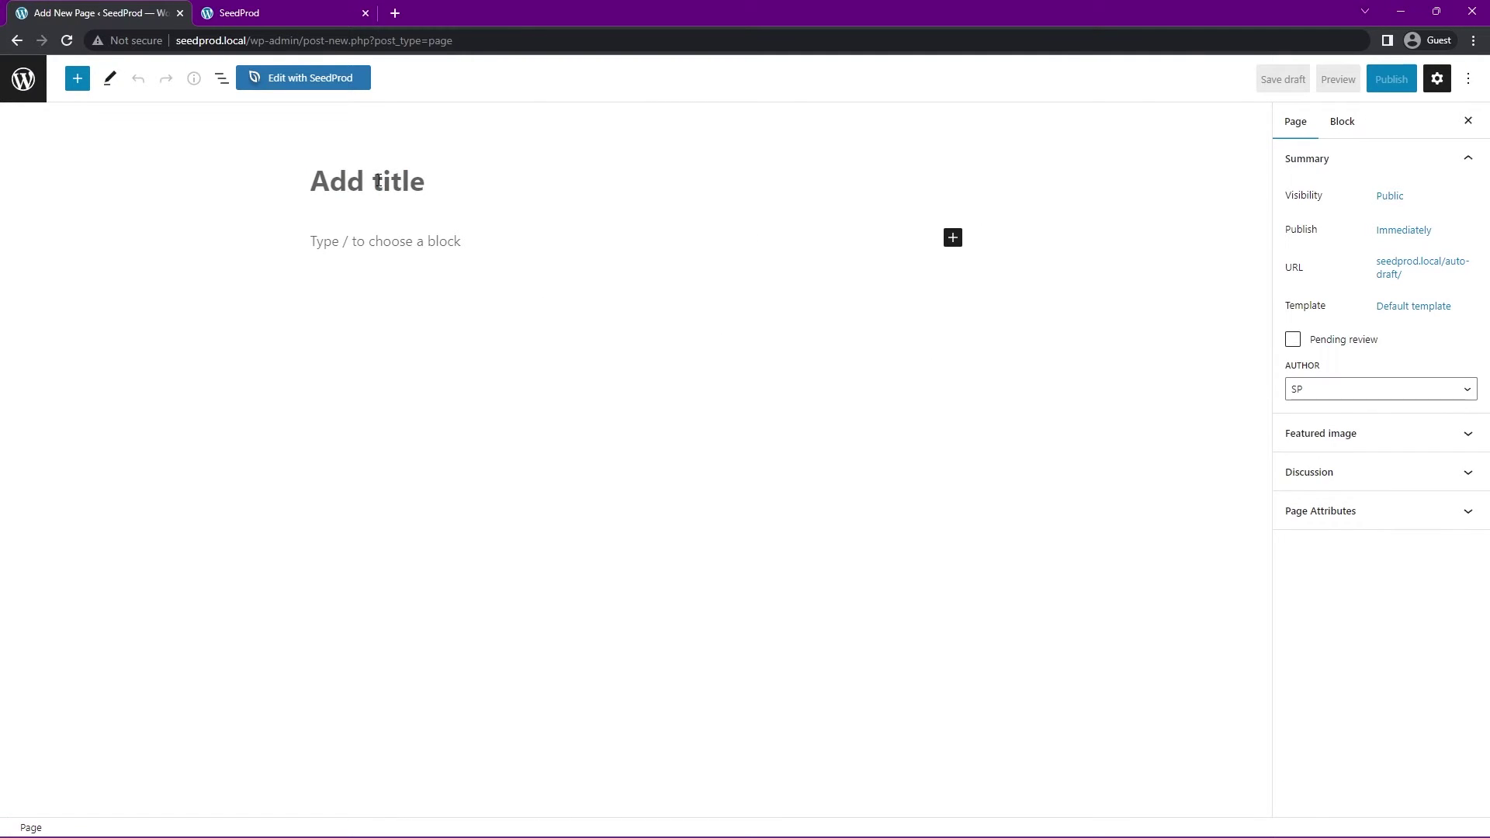
{"action": "type", "text": "Portfolio"}
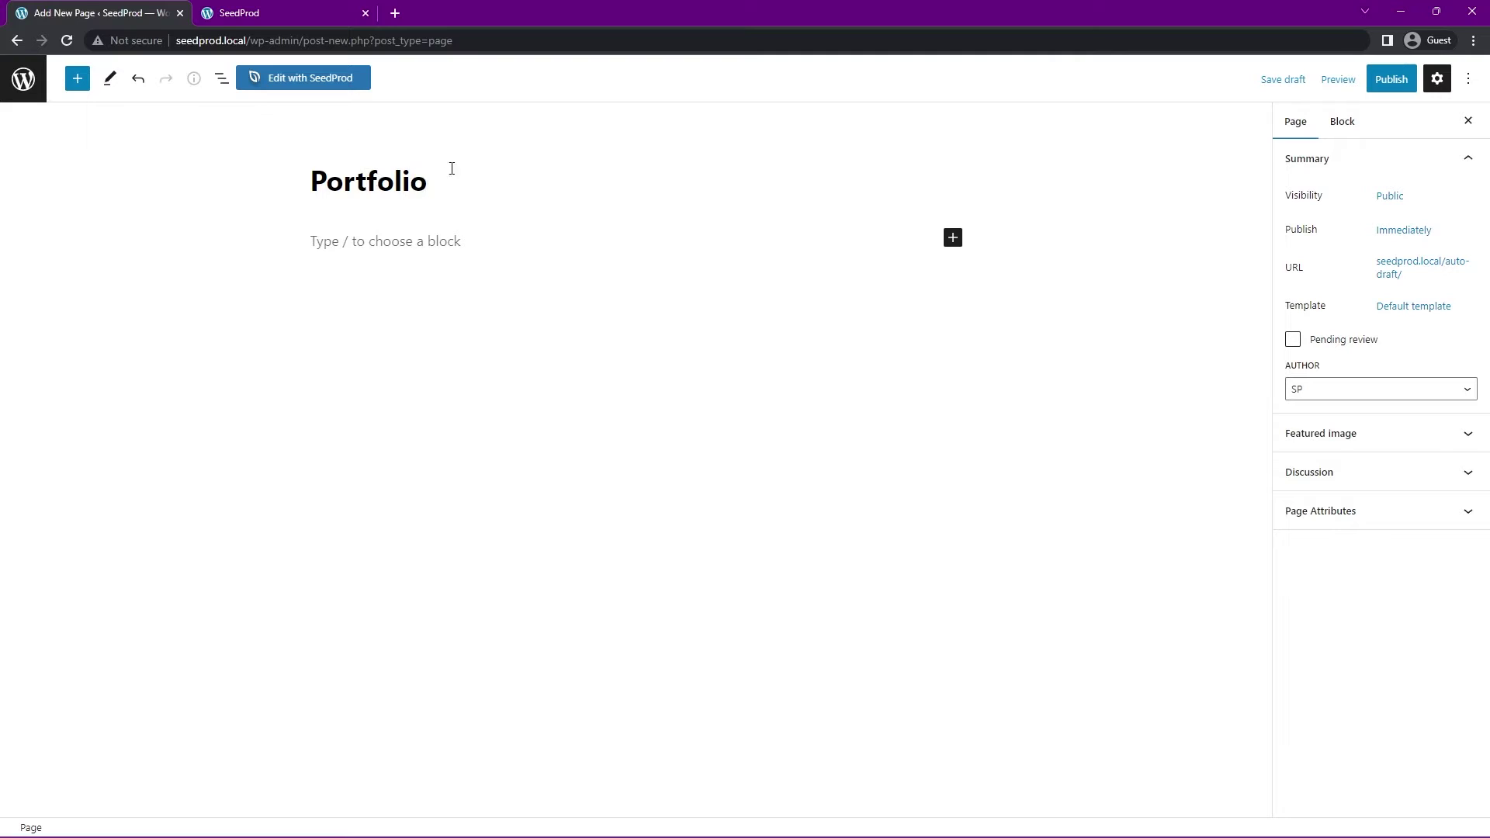
{"action": "left_click", "coordinate": [1390, 78]}
{"action": "left_click", "coordinate": [1335, 78]}
{"action": "left_click", "coordinate": [23, 80]}
Step: Add the Portfolio and Contact pages to My Menu and remove Uncategorized
{"action": "mouse_move", "coordinate": [71, 336]}
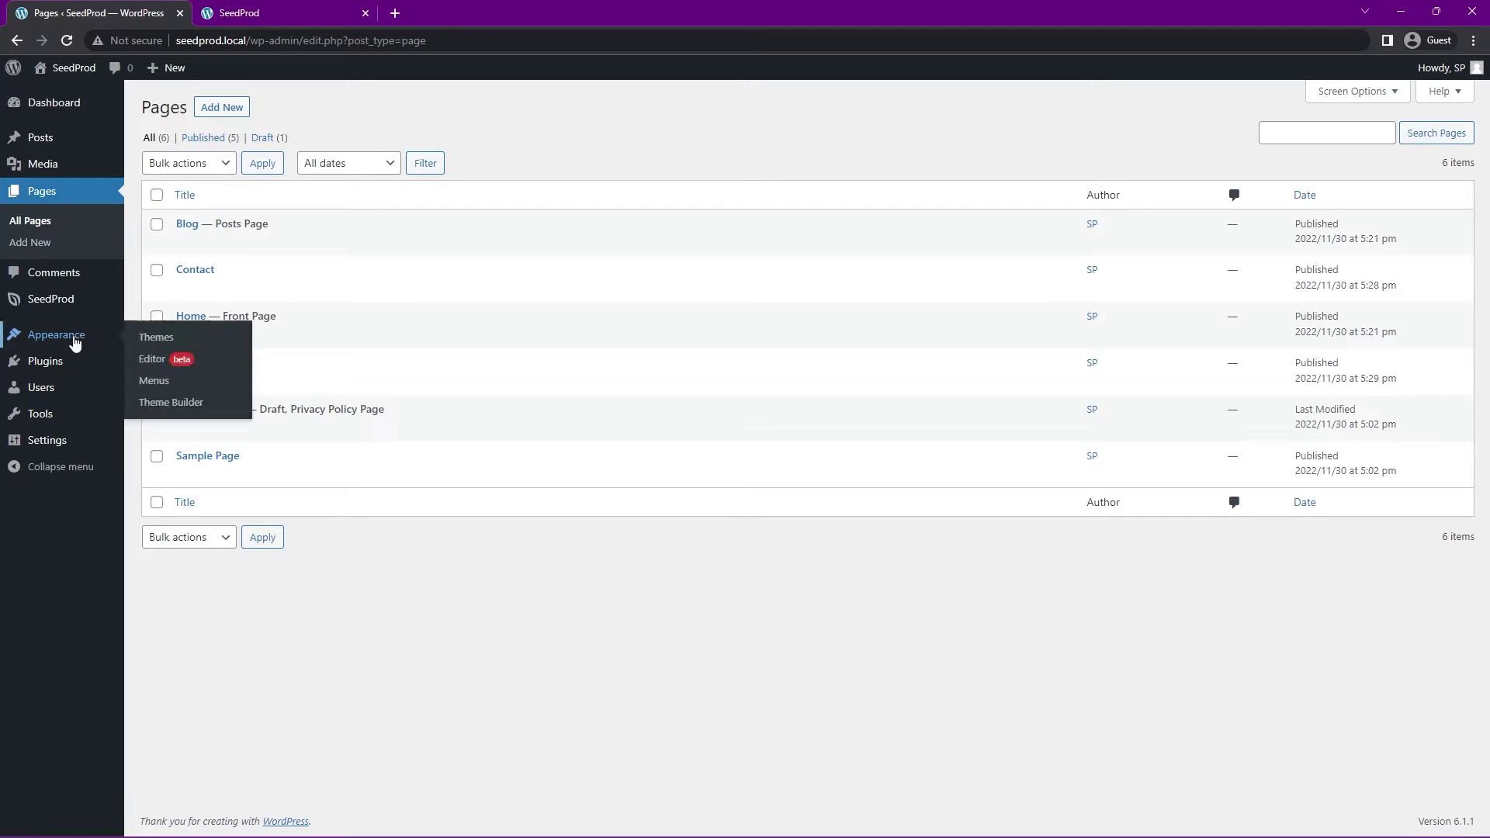
{"action": "left_click", "coordinate": [153, 384]}
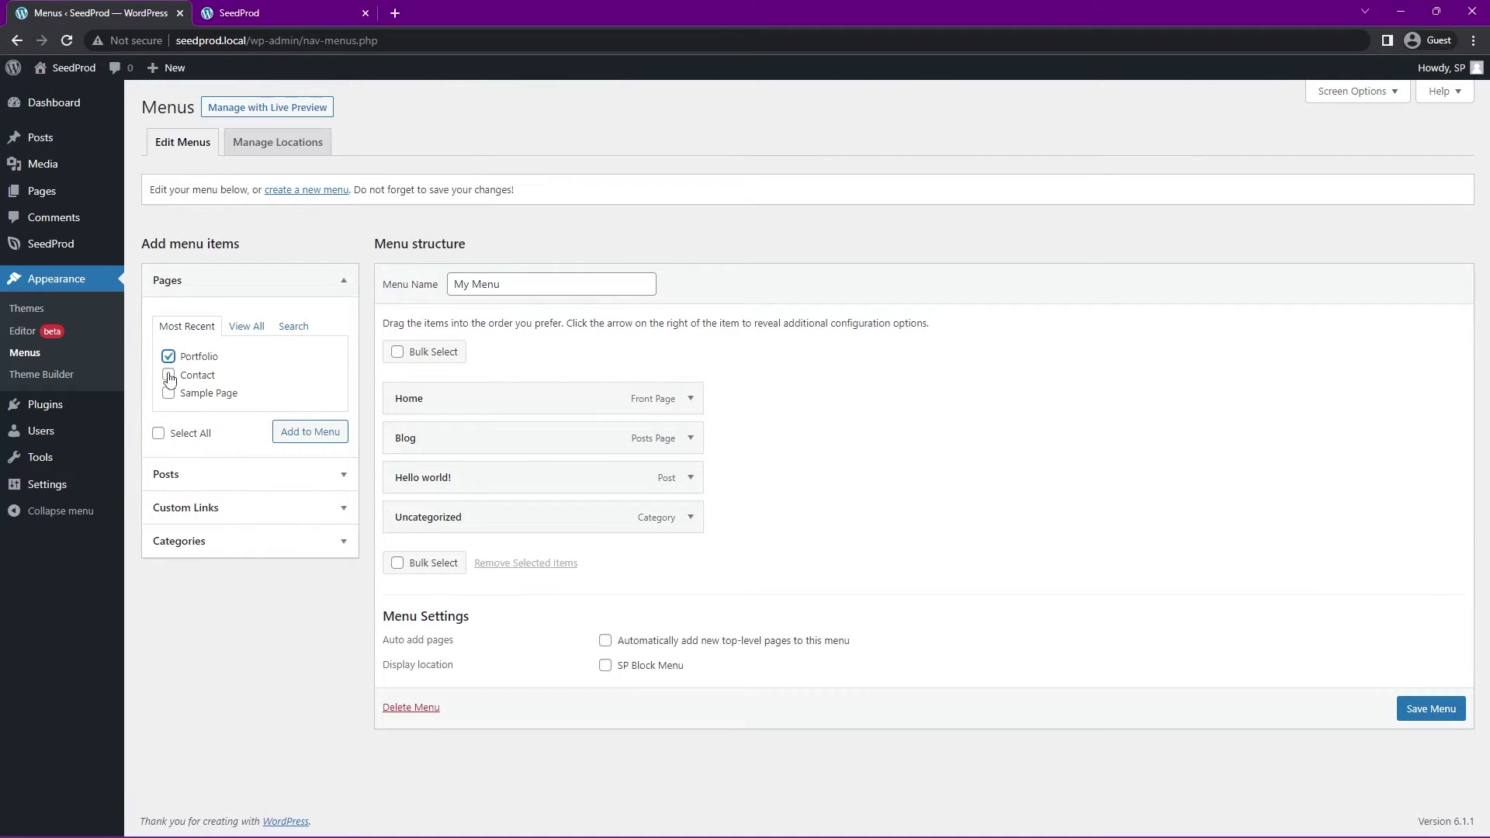
{"action": "left_click", "coordinate": [169, 375]}
{"action": "left_click", "coordinate": [326, 434]}
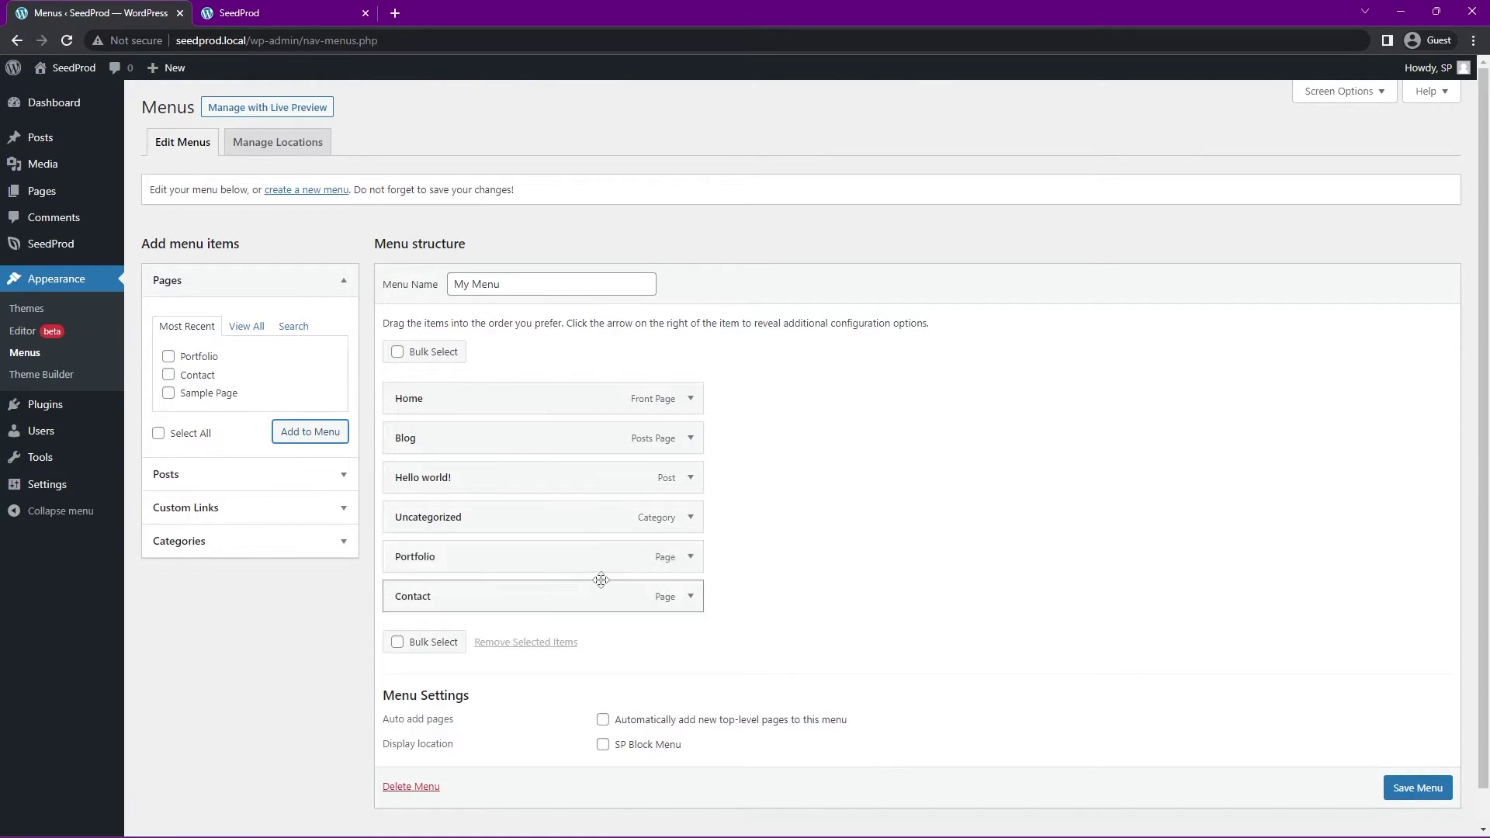
{"action": "left_click", "coordinate": [691, 518]}
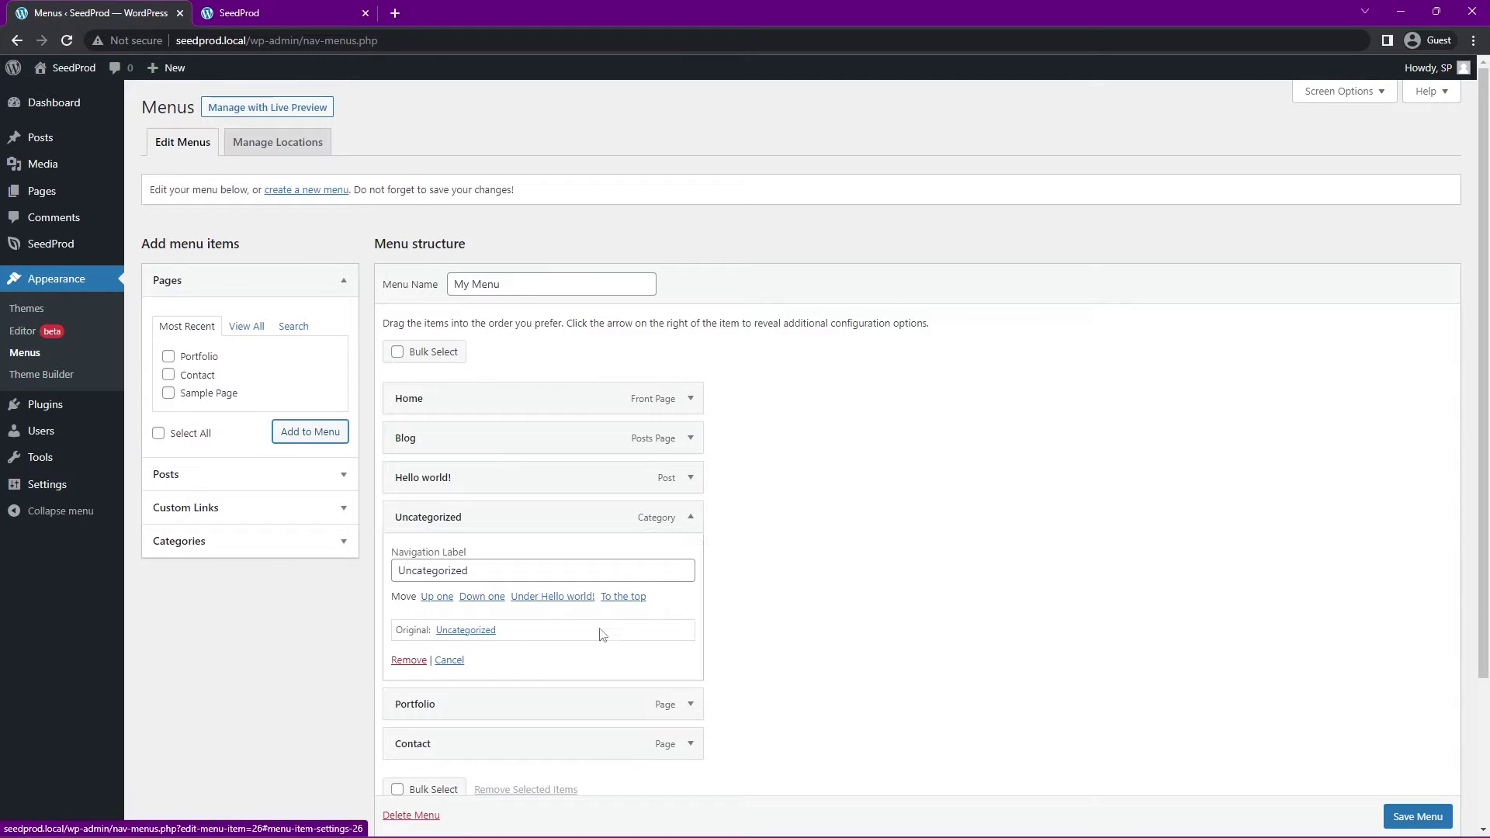
{"action": "left_click", "coordinate": [405, 660]}
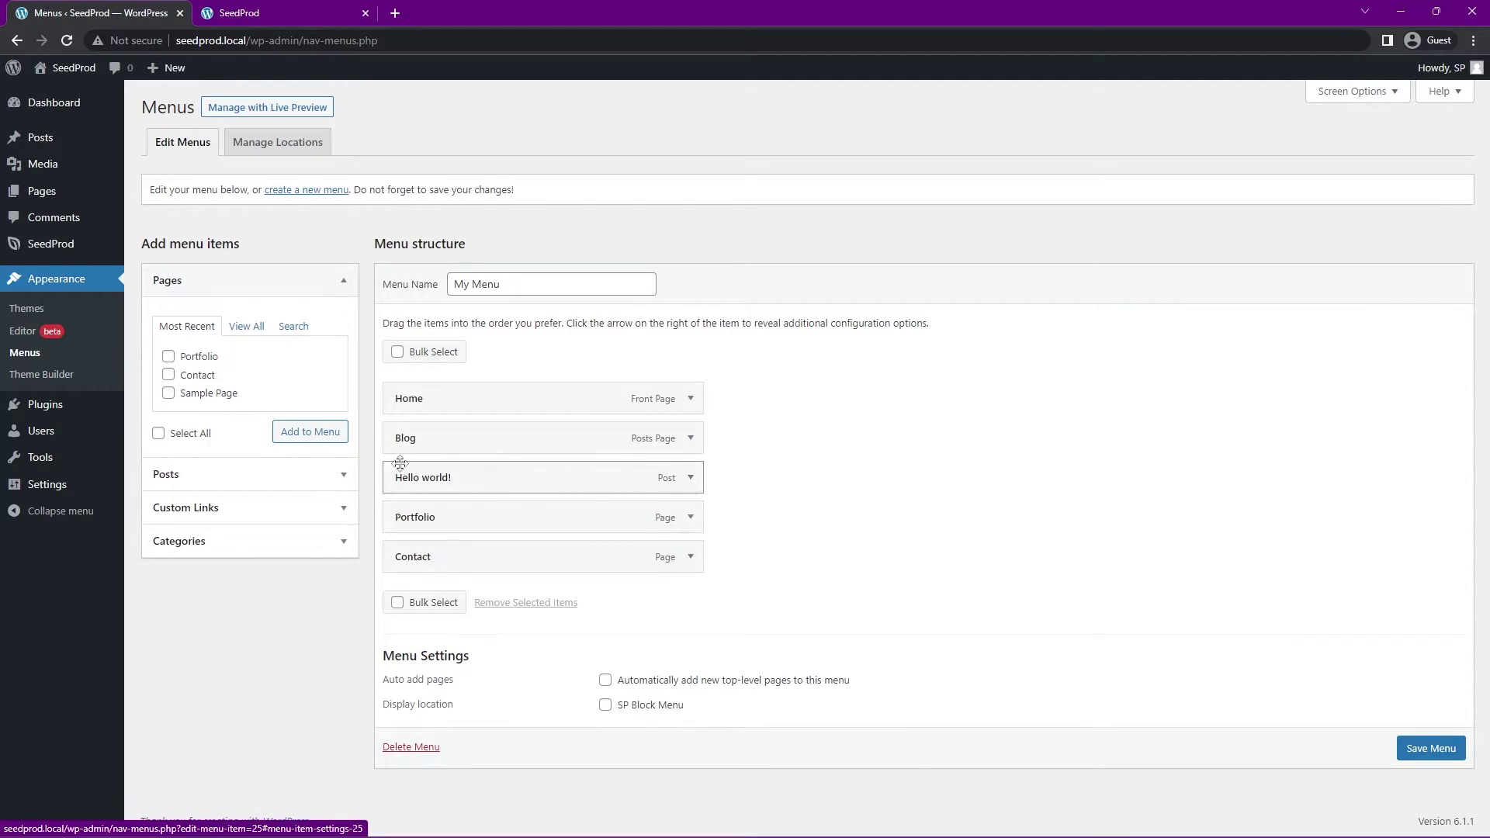
Step: Nest Hello world! as a sub item under Blog and save the menu
{"action": "left_click_drag", "start_coordinate": [410, 478], "coordinate": [433, 467]}
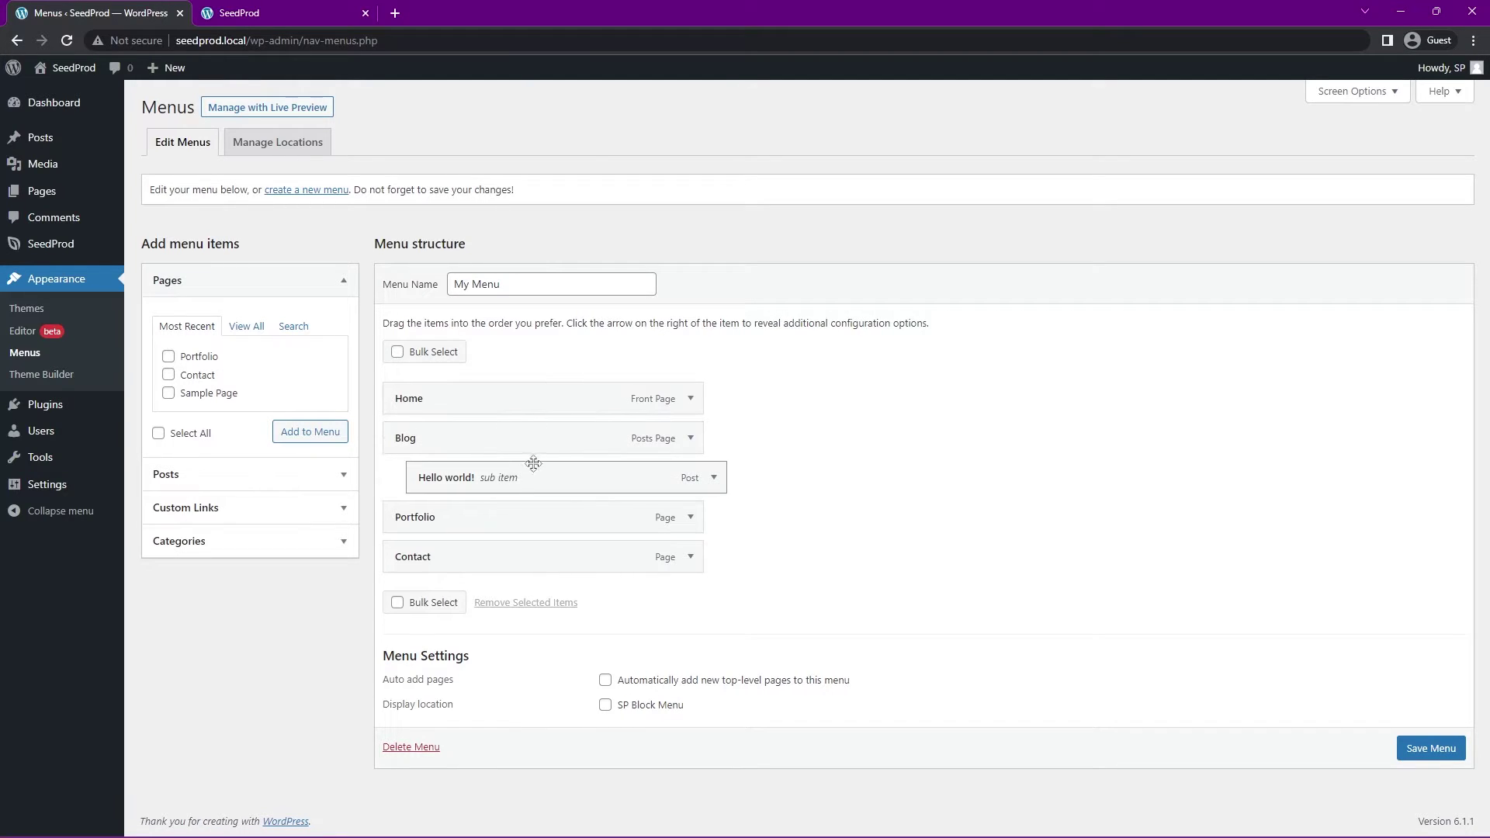
{"action": "left_click_drag", "start_coordinate": [474, 477], "coordinate": [423, 520]}
{"action": "left_click", "coordinate": [689, 439]}
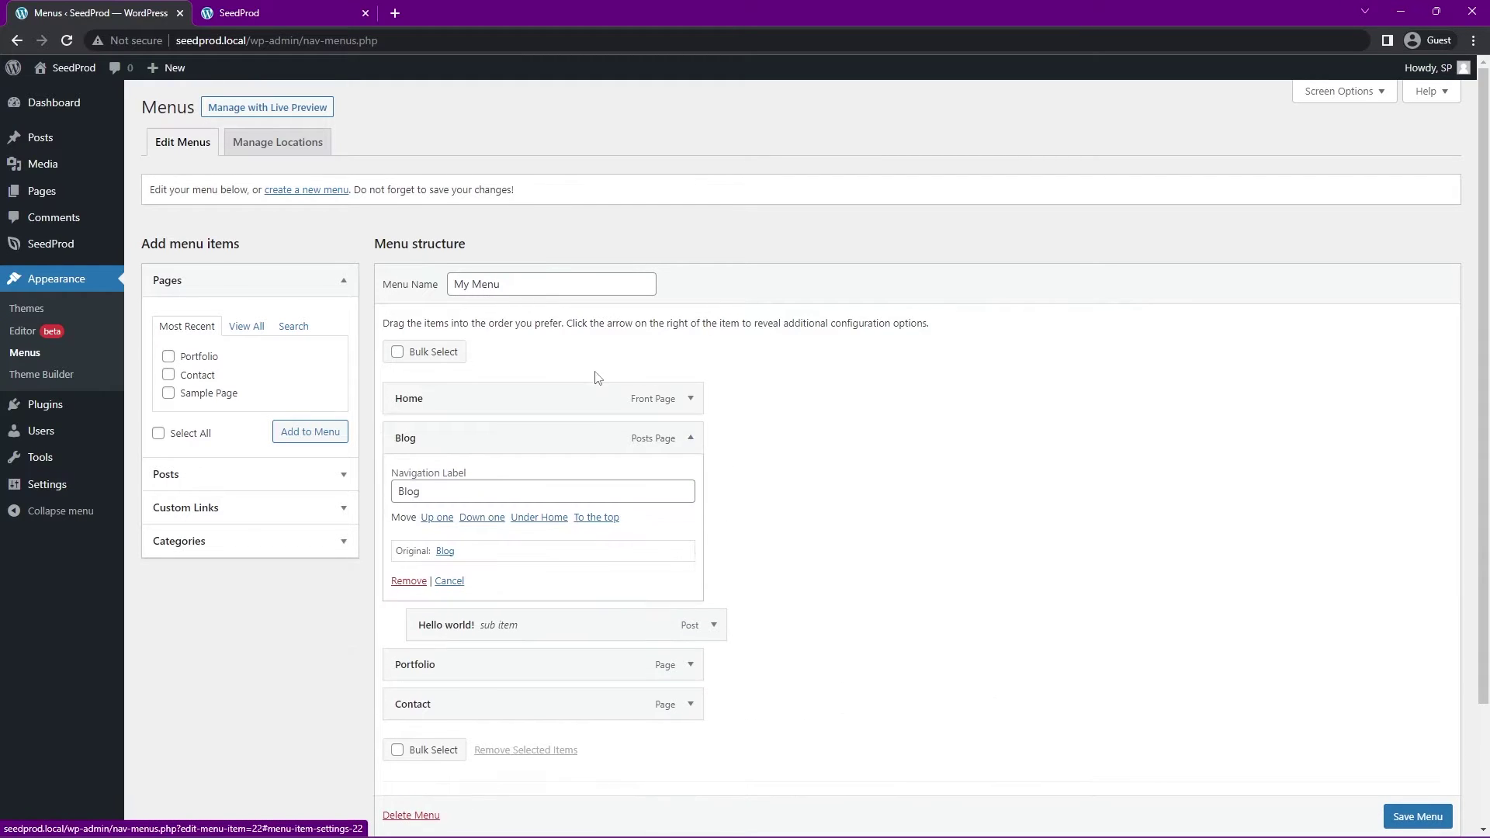
{"action": "left_click", "coordinate": [688, 441]}
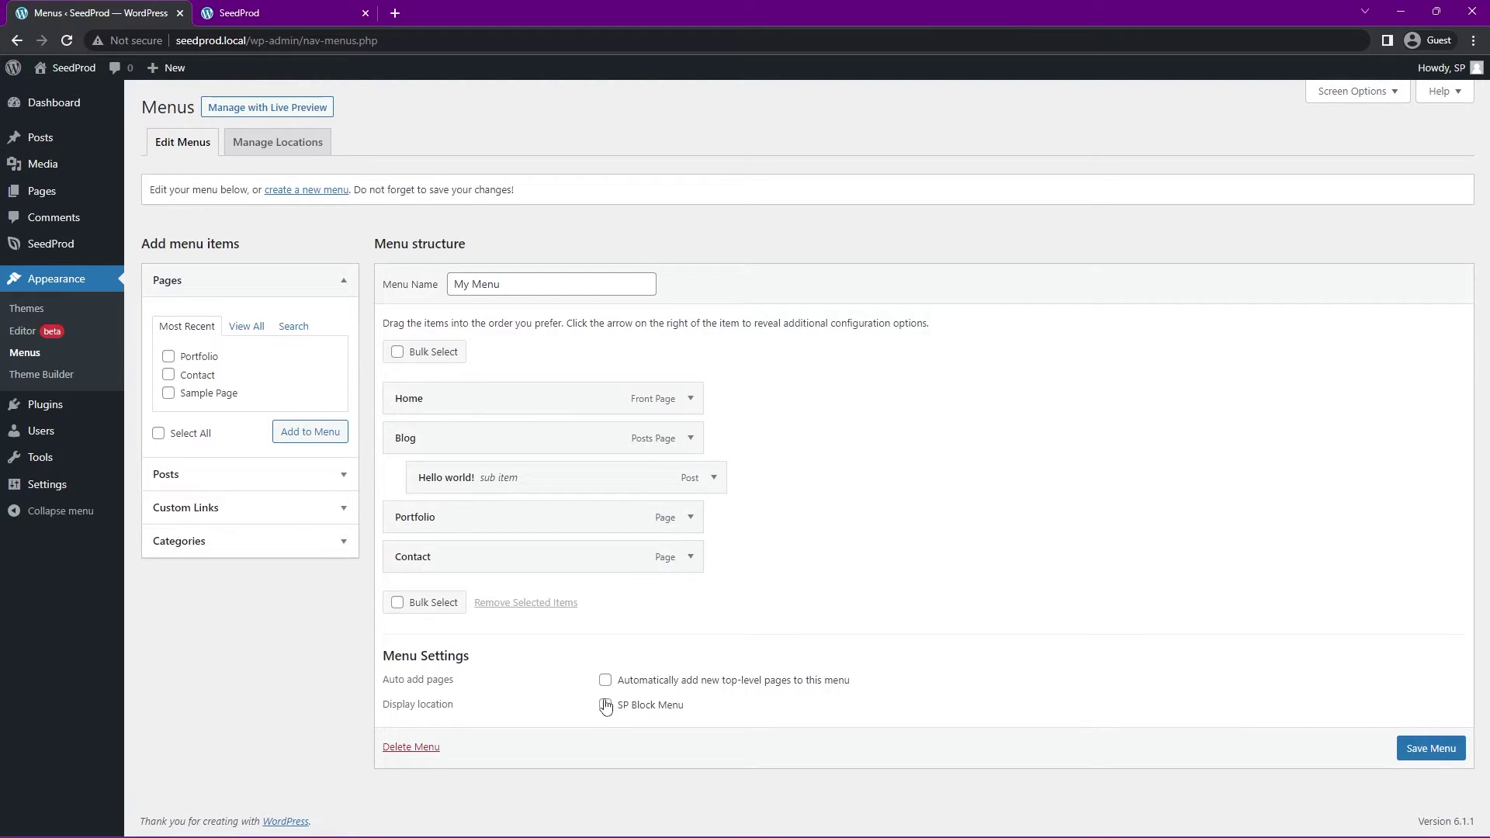
{"action": "left_click", "coordinate": [1421, 737]}
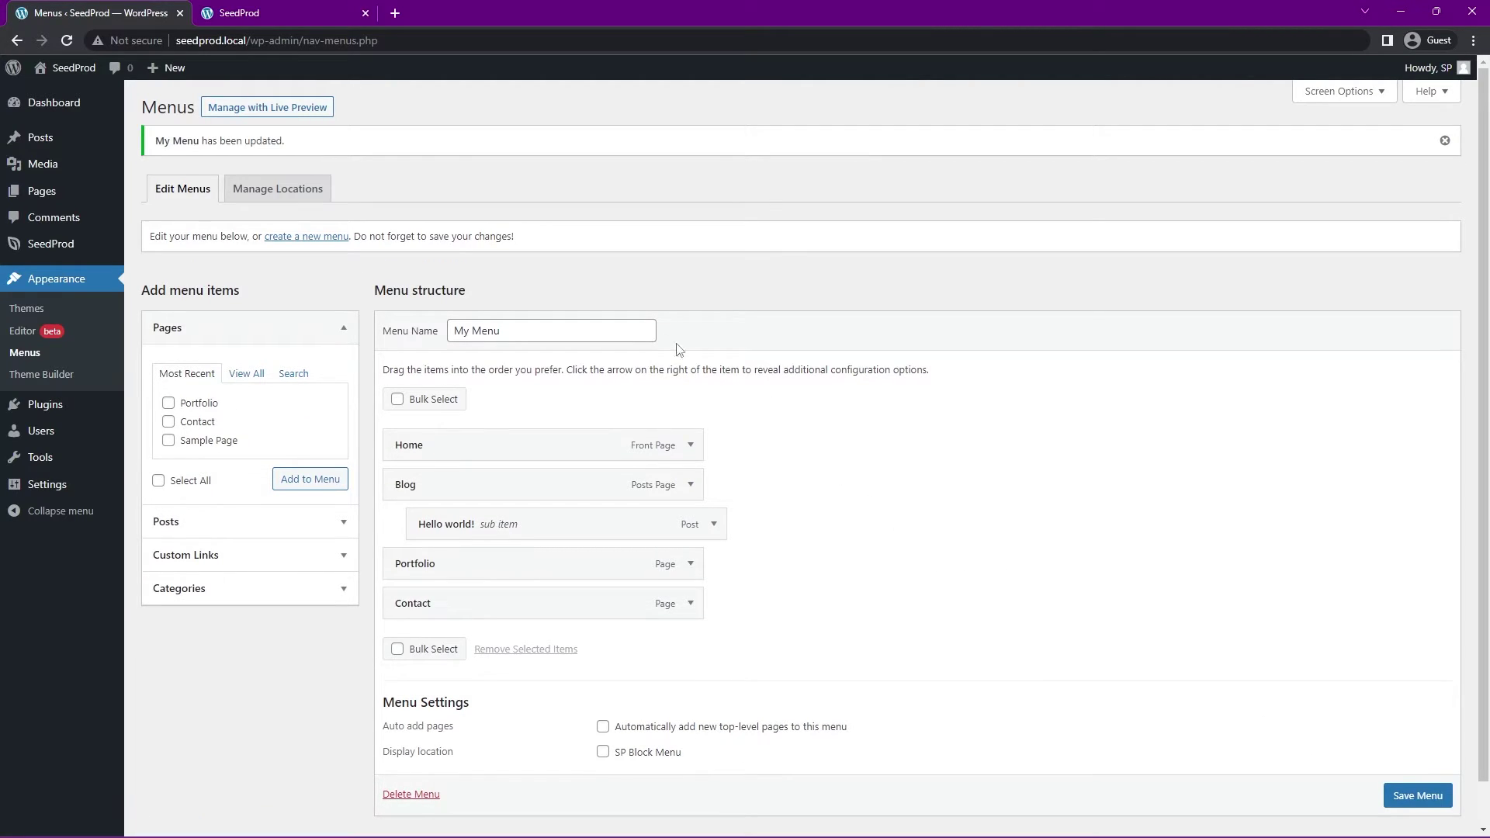
Step: Edit the Header template design and set its nav menu to the WordPress menu My Menu
{"action": "mouse_move", "coordinate": [57, 244]}
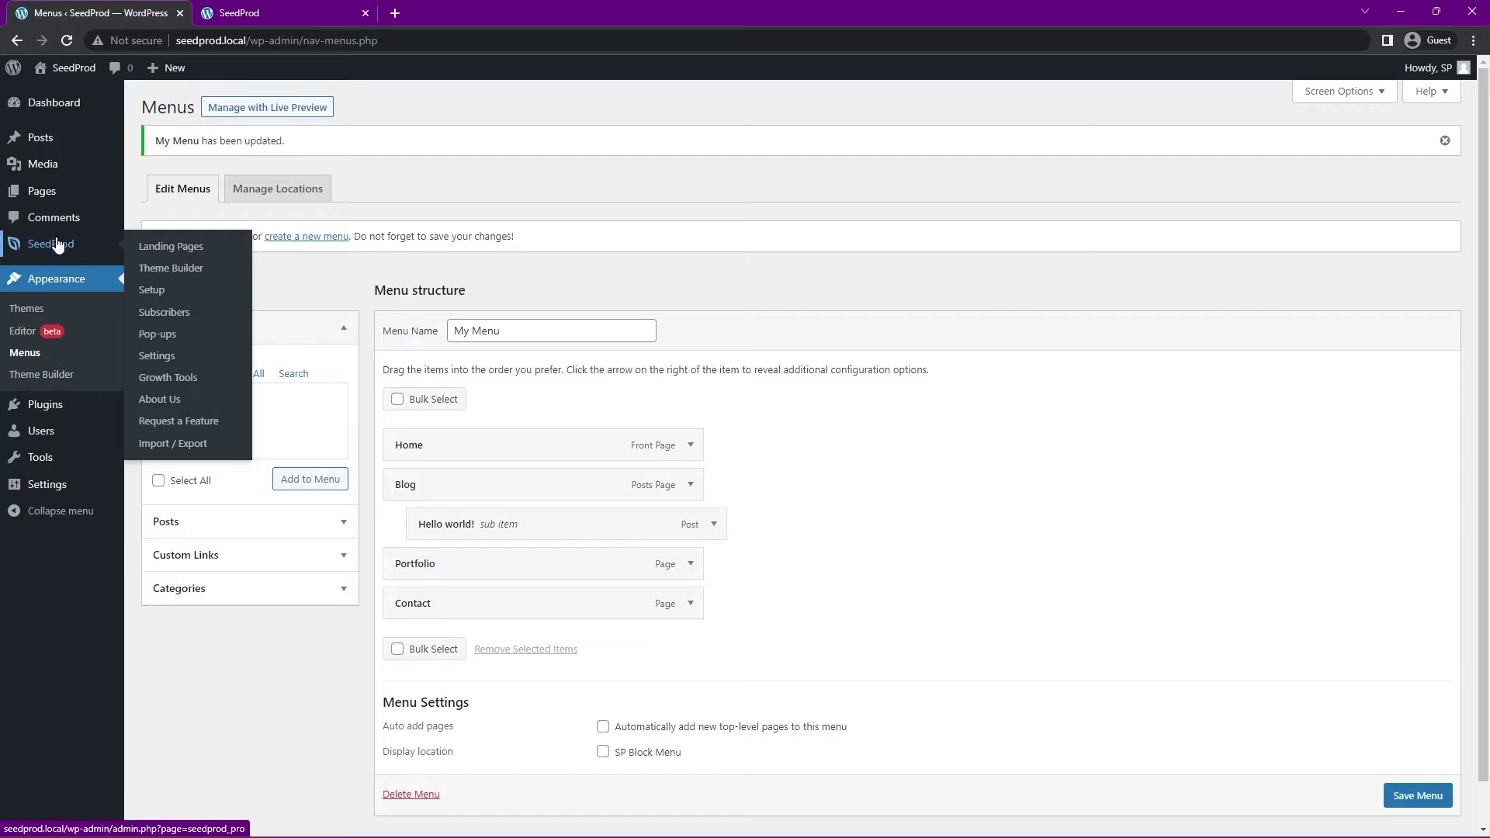
{"action": "left_click", "coordinate": [178, 270]}
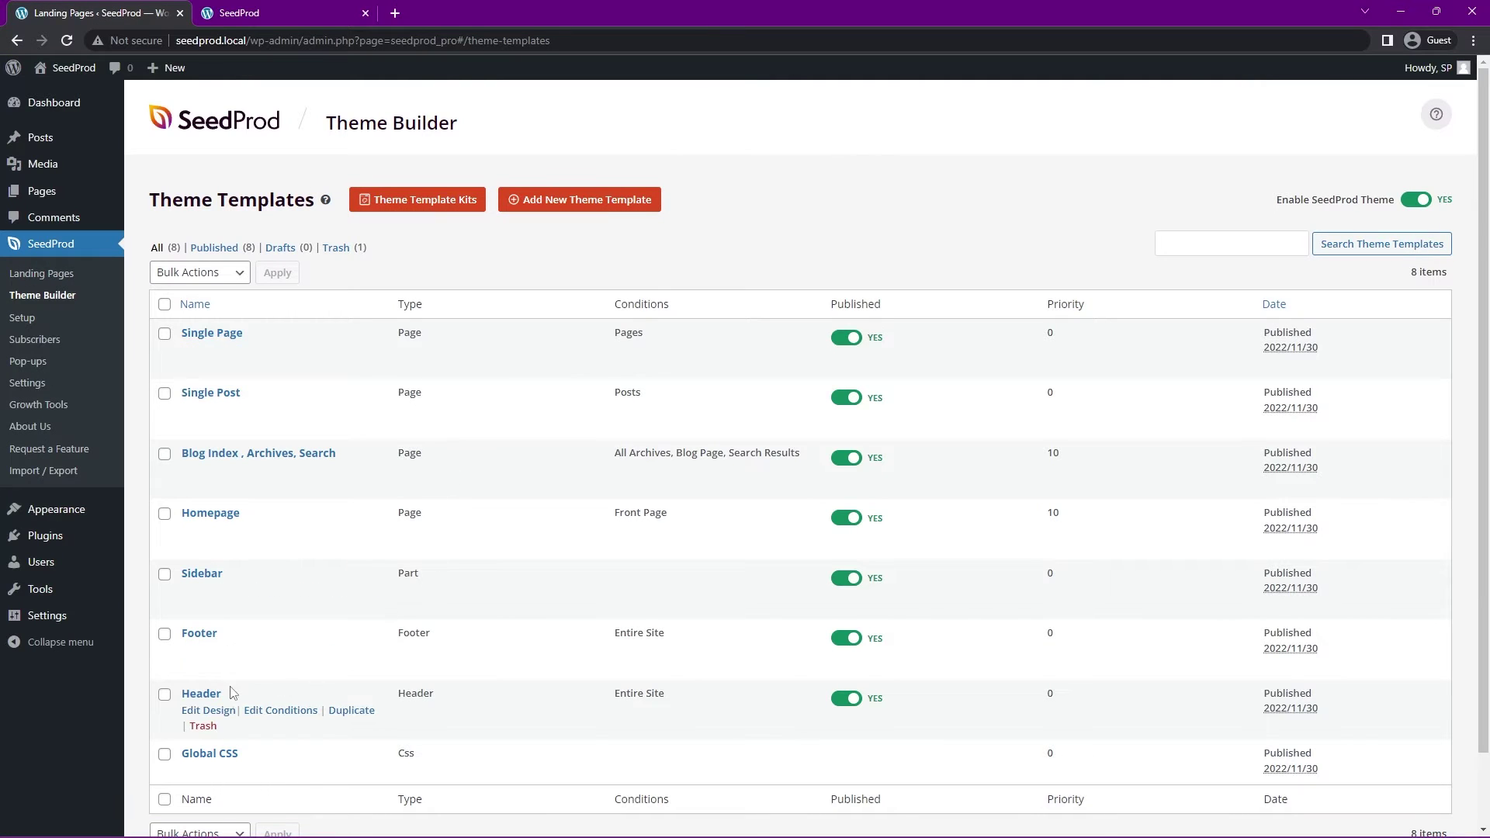
{"action": "left_click", "coordinate": [209, 711]}
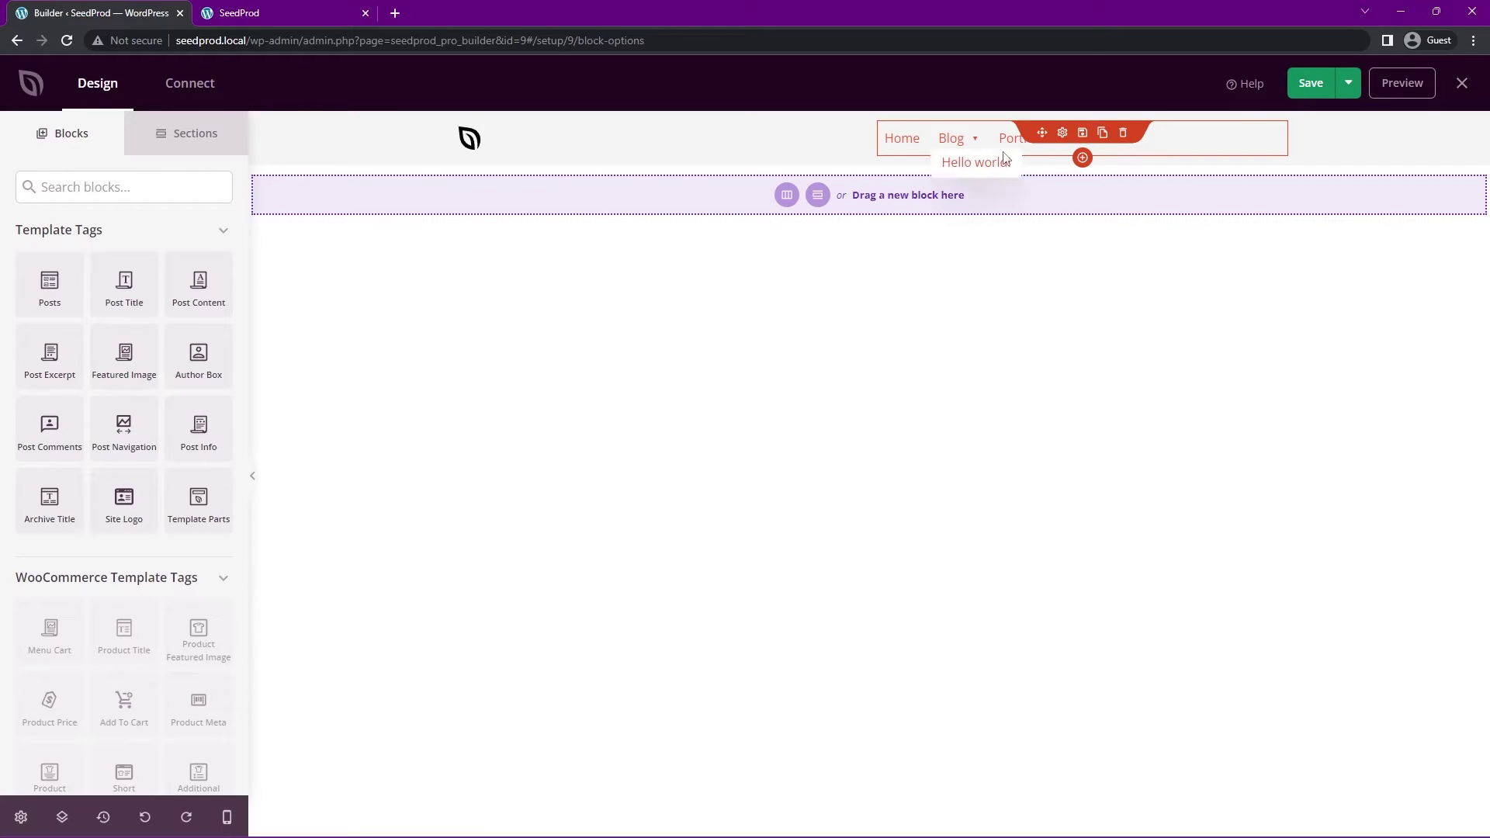
{"action": "left_click", "coordinate": [1063, 133]}
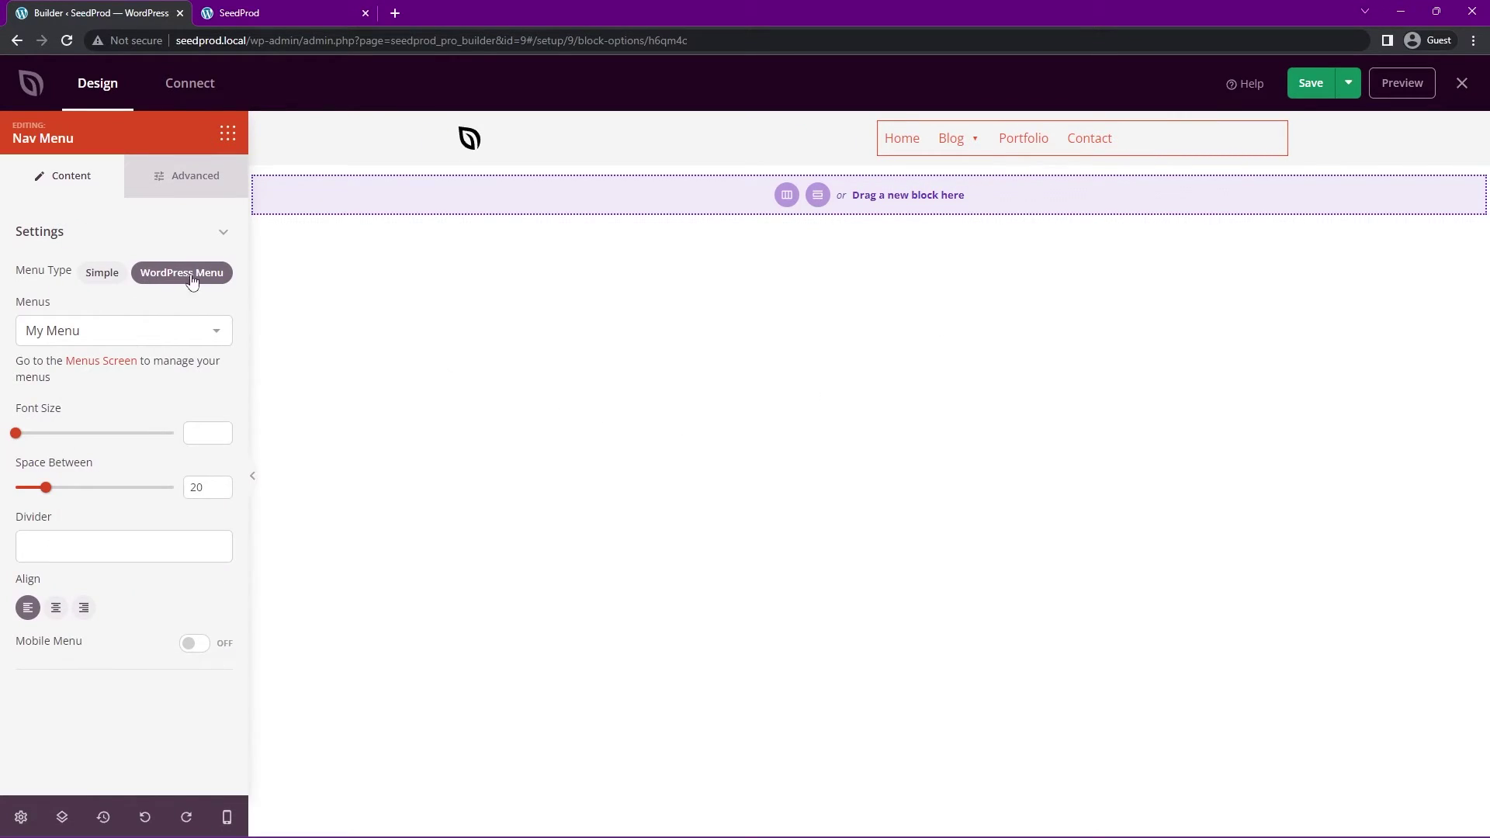
{"action": "left_click", "coordinate": [217, 334]}
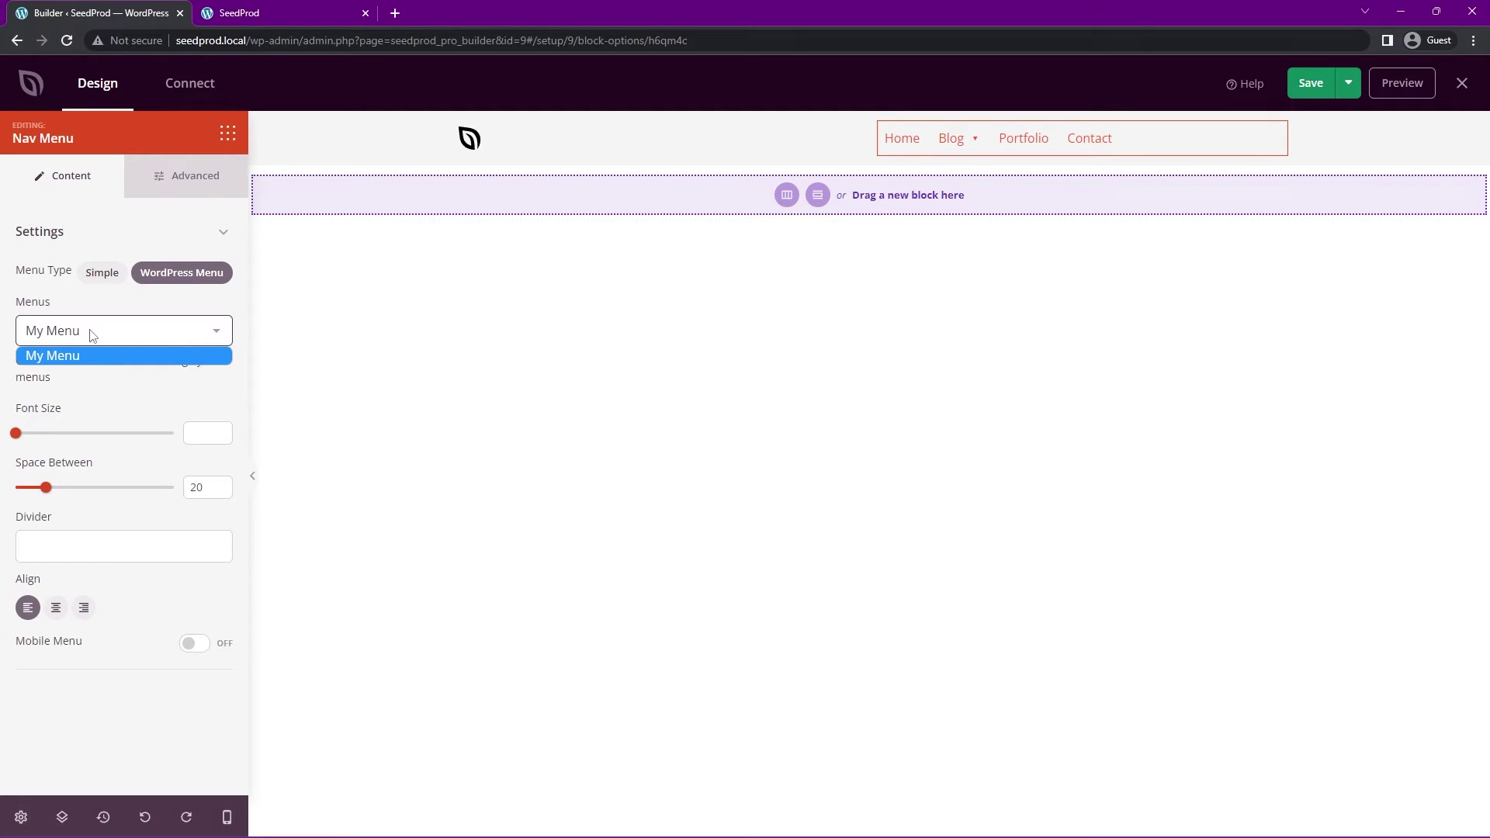
{"action": "left_click", "coordinate": [89, 303]}
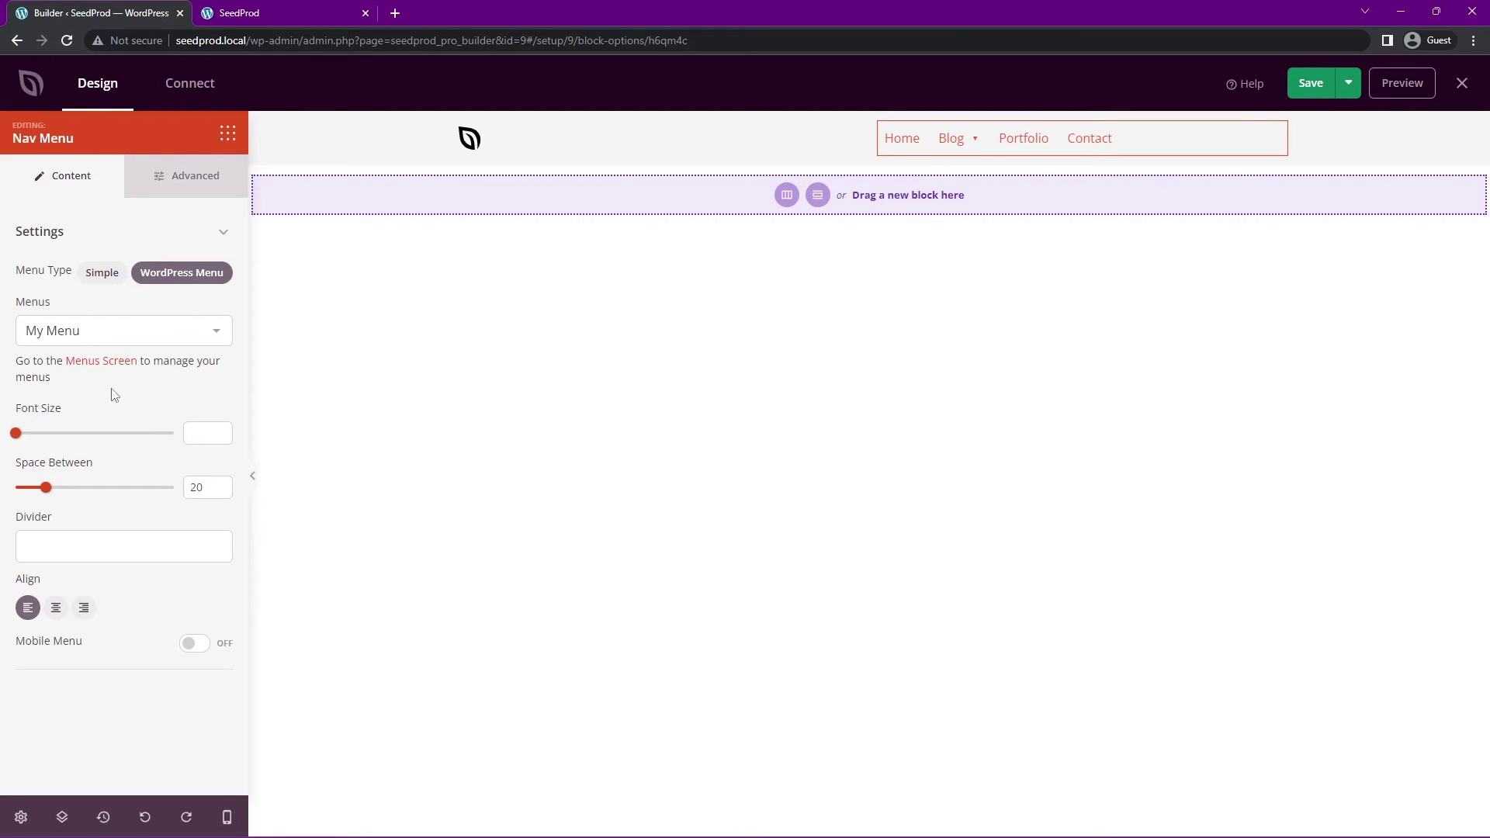
Step: Set menu font size to 20, item spacing to 25, and remove the divider
{"action": "left_click_drag", "start_coordinate": [20, 435], "coordinate": [42, 437]}
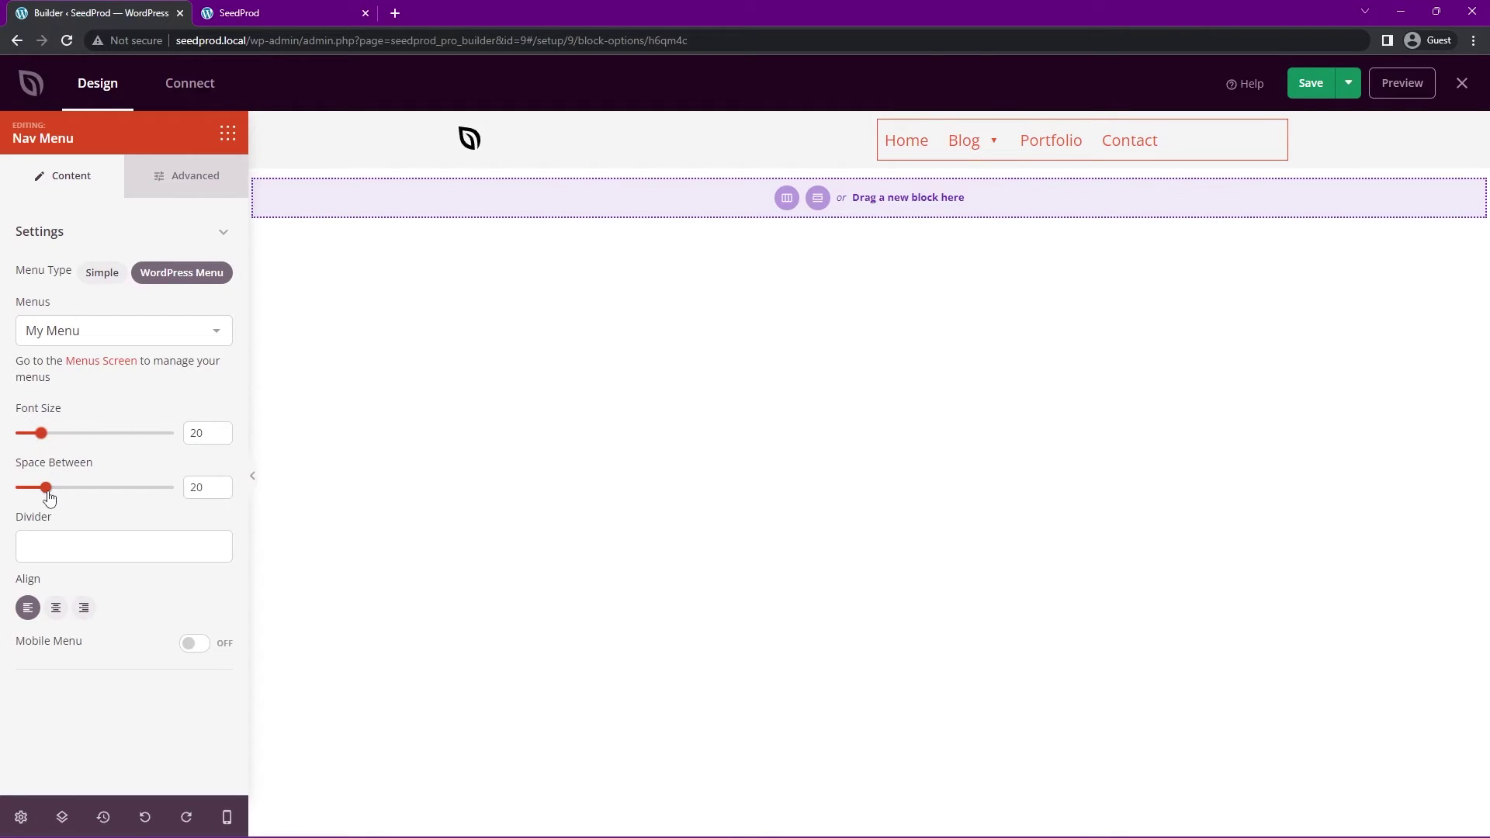
{"action": "left_click_drag", "start_coordinate": [48, 498], "coordinate": [56, 491]}
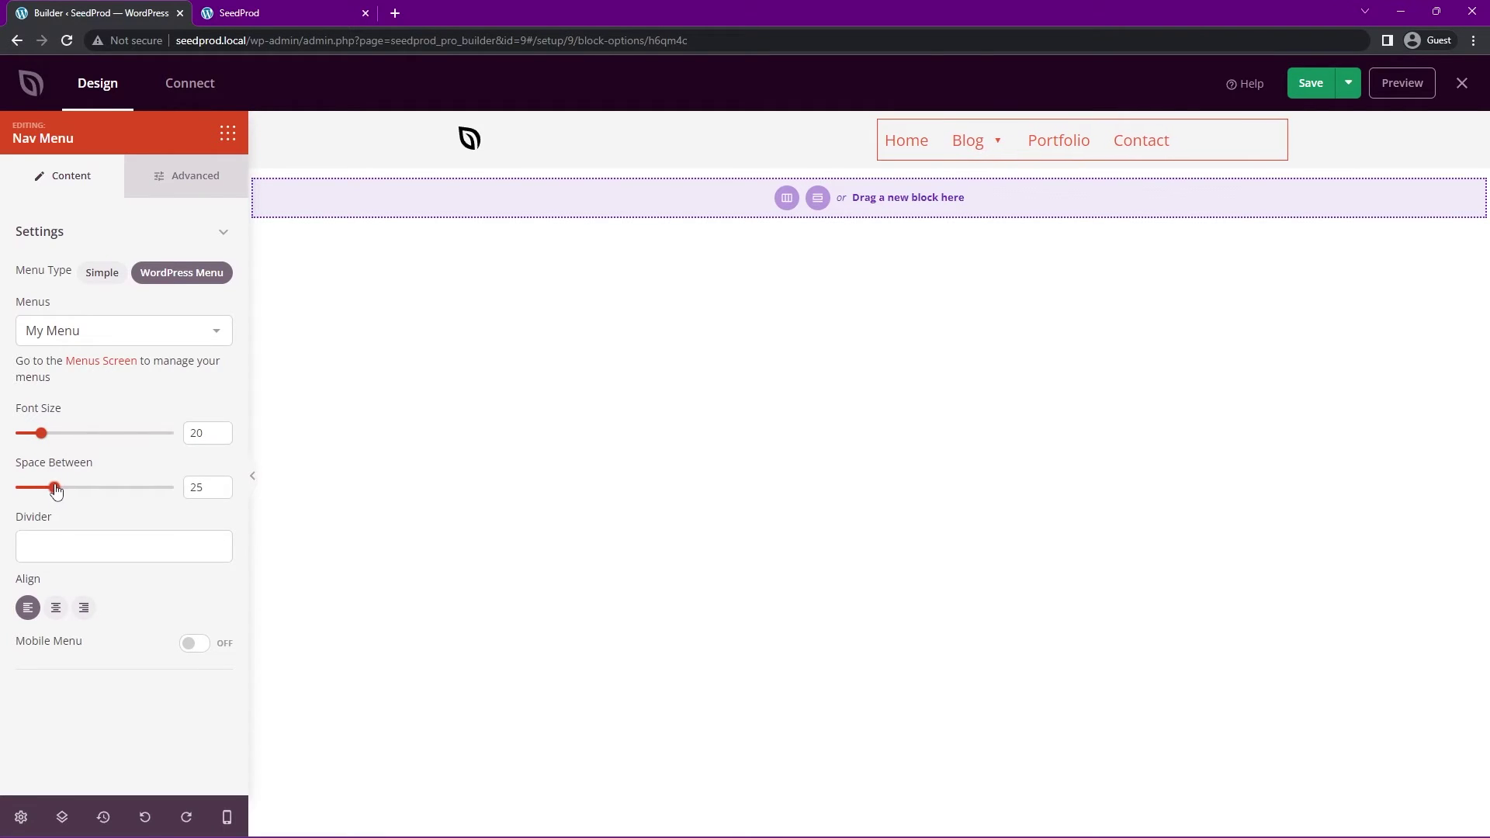
{"action": "left_click", "coordinate": [78, 535]}
{"action": "type", "text": "|"}
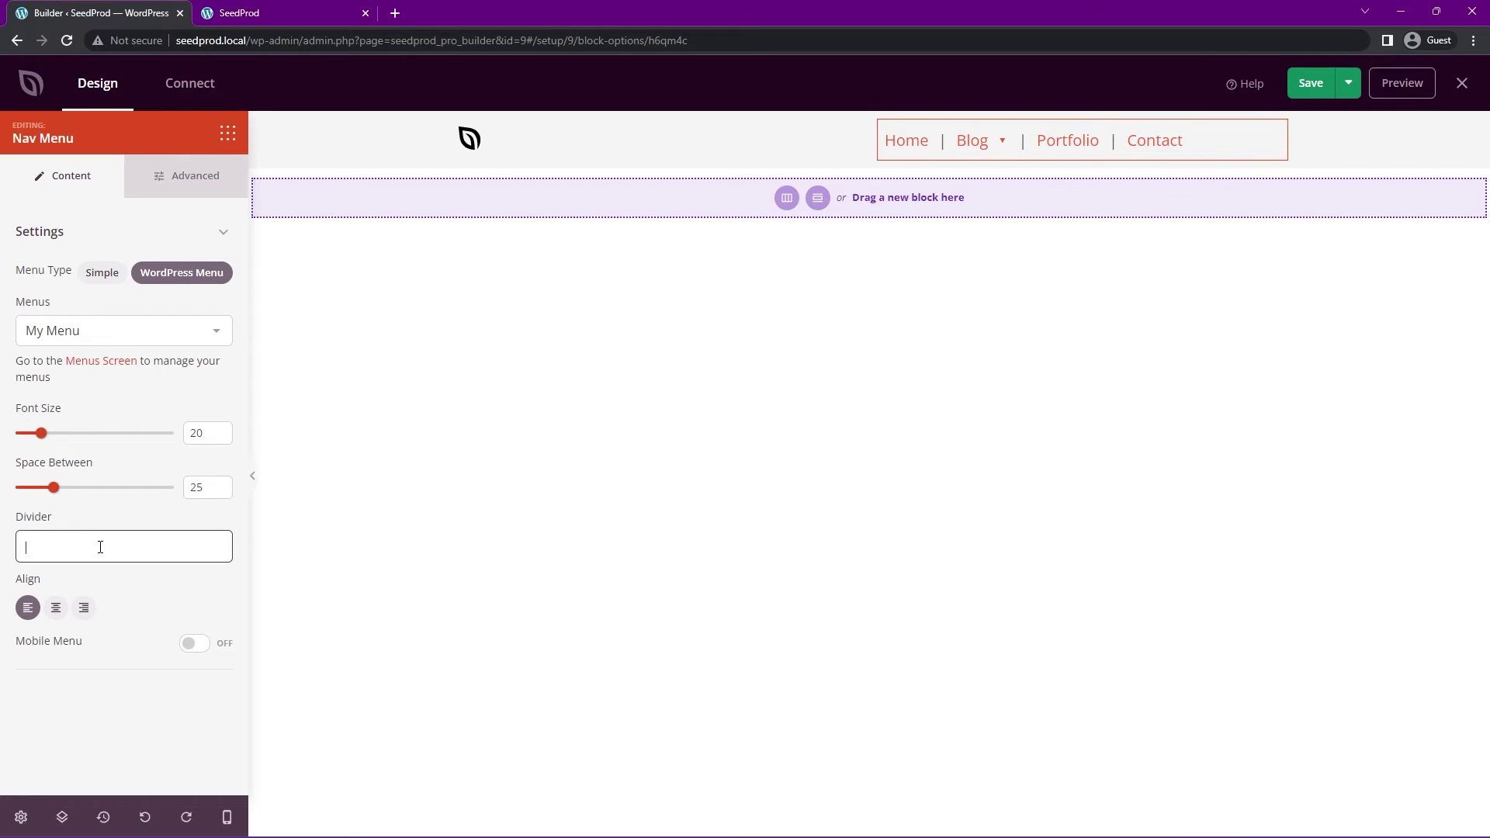
{"action": "key", "text": "BackSpace"}
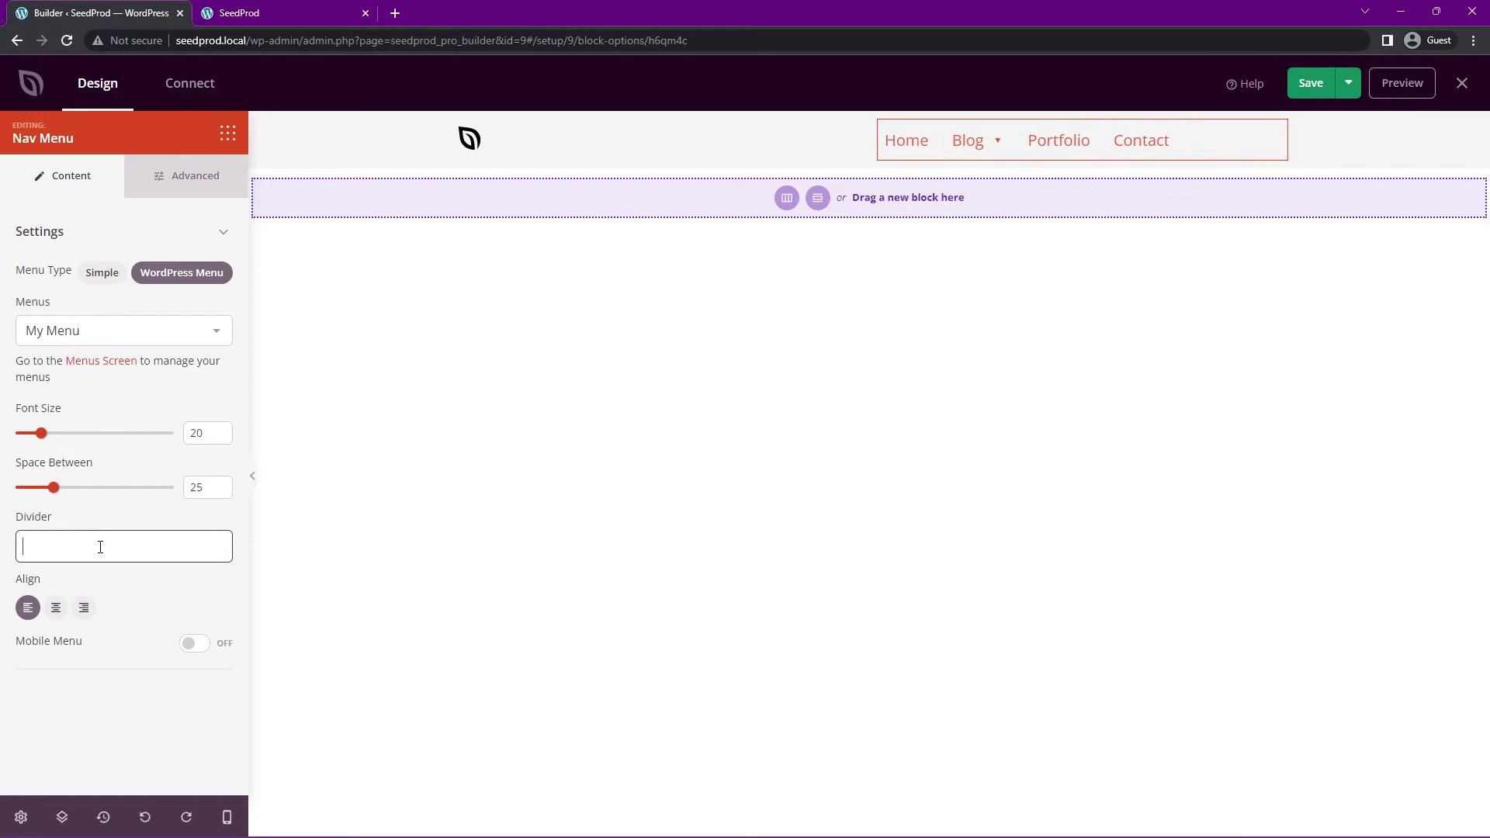
Step: Right-align the menu items and leave Mobile Menu off after checking the mobile preview
{"action": "left_click", "coordinate": [84, 608]}
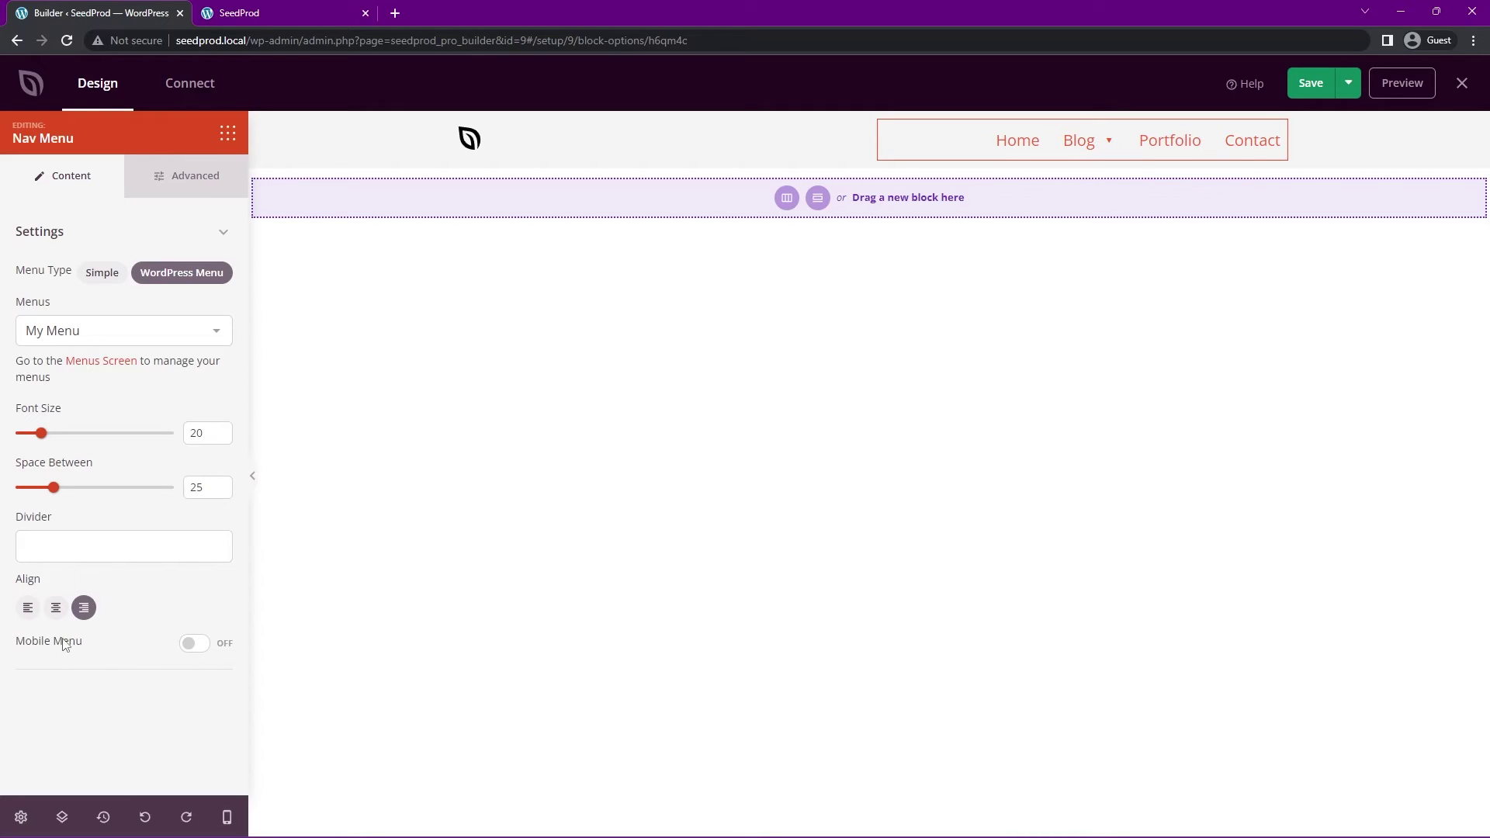
{"action": "left_click", "coordinate": [196, 644]}
{"action": "left_click", "coordinate": [226, 818]}
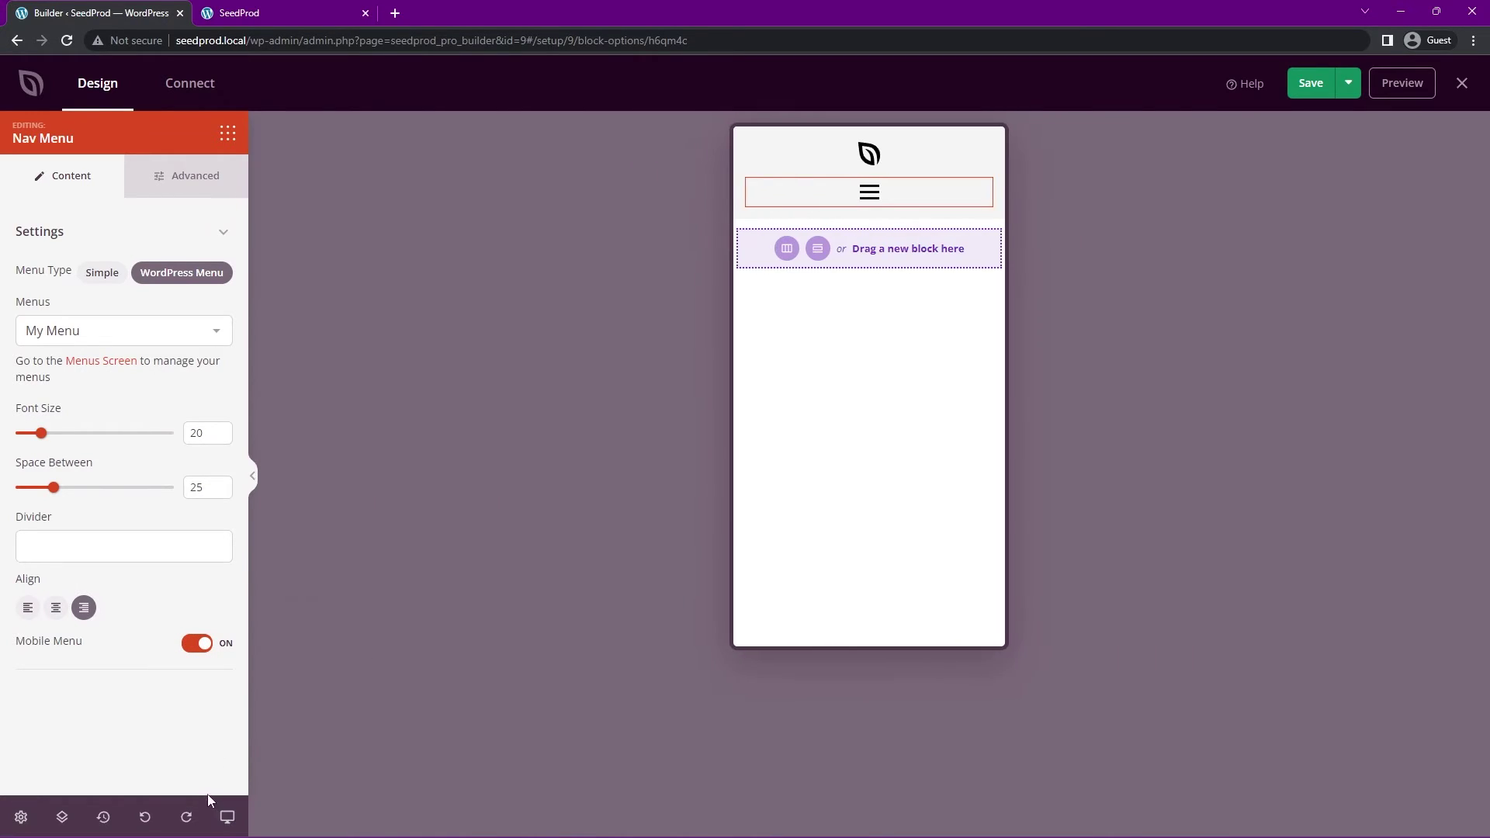
{"action": "mouse_move", "coordinate": [869, 207]}
{"action": "left_click", "coordinate": [200, 649]}
{"action": "left_click", "coordinate": [227, 816]}
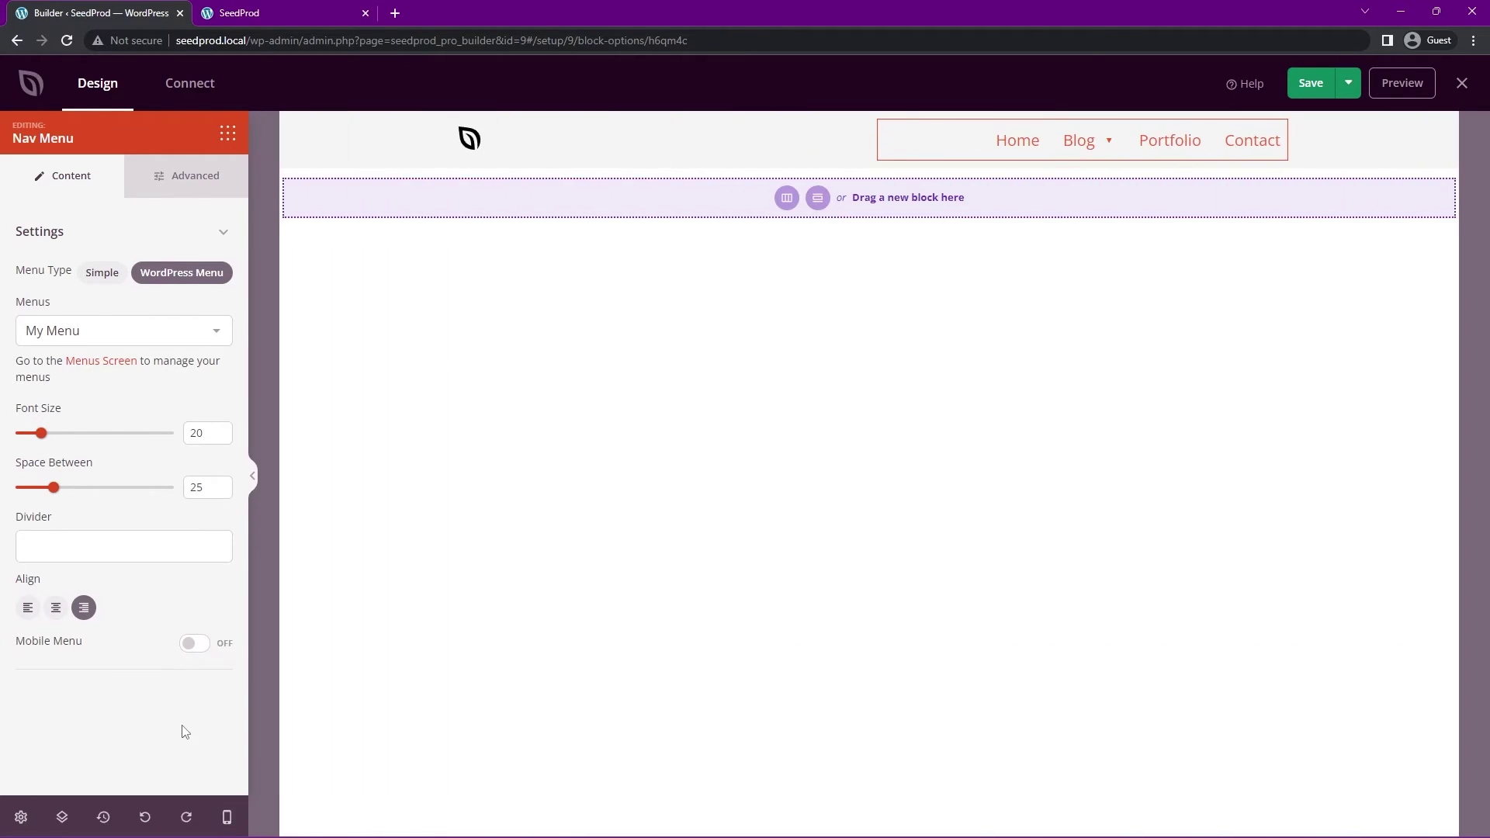
Step: Set the nav links' hover colour to black in the Advanced settings
{"action": "left_click", "coordinate": [199, 179]}
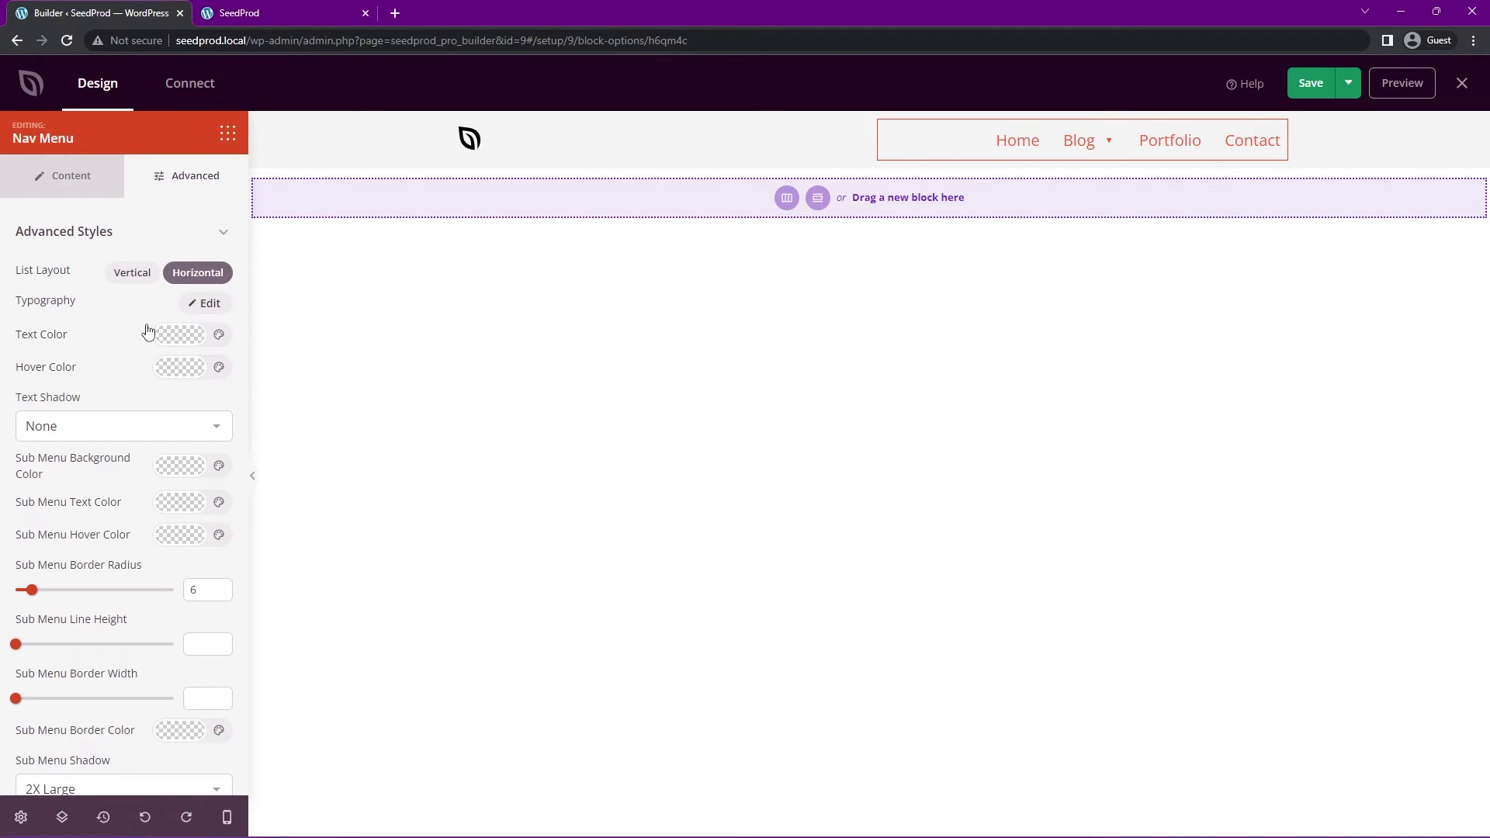
{"action": "left_click", "coordinate": [207, 304]}
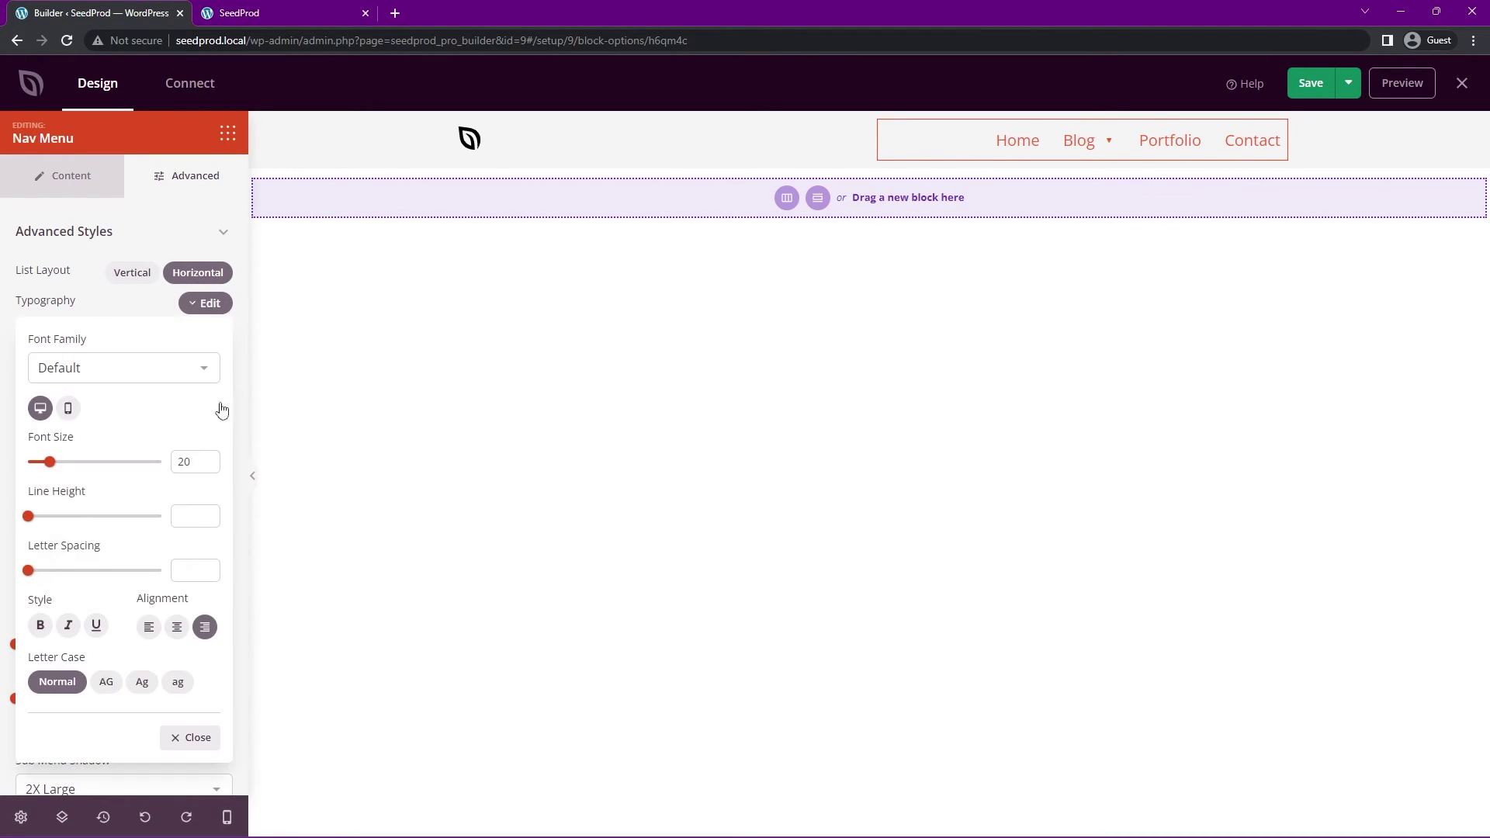
{"action": "left_click", "coordinate": [209, 307]}
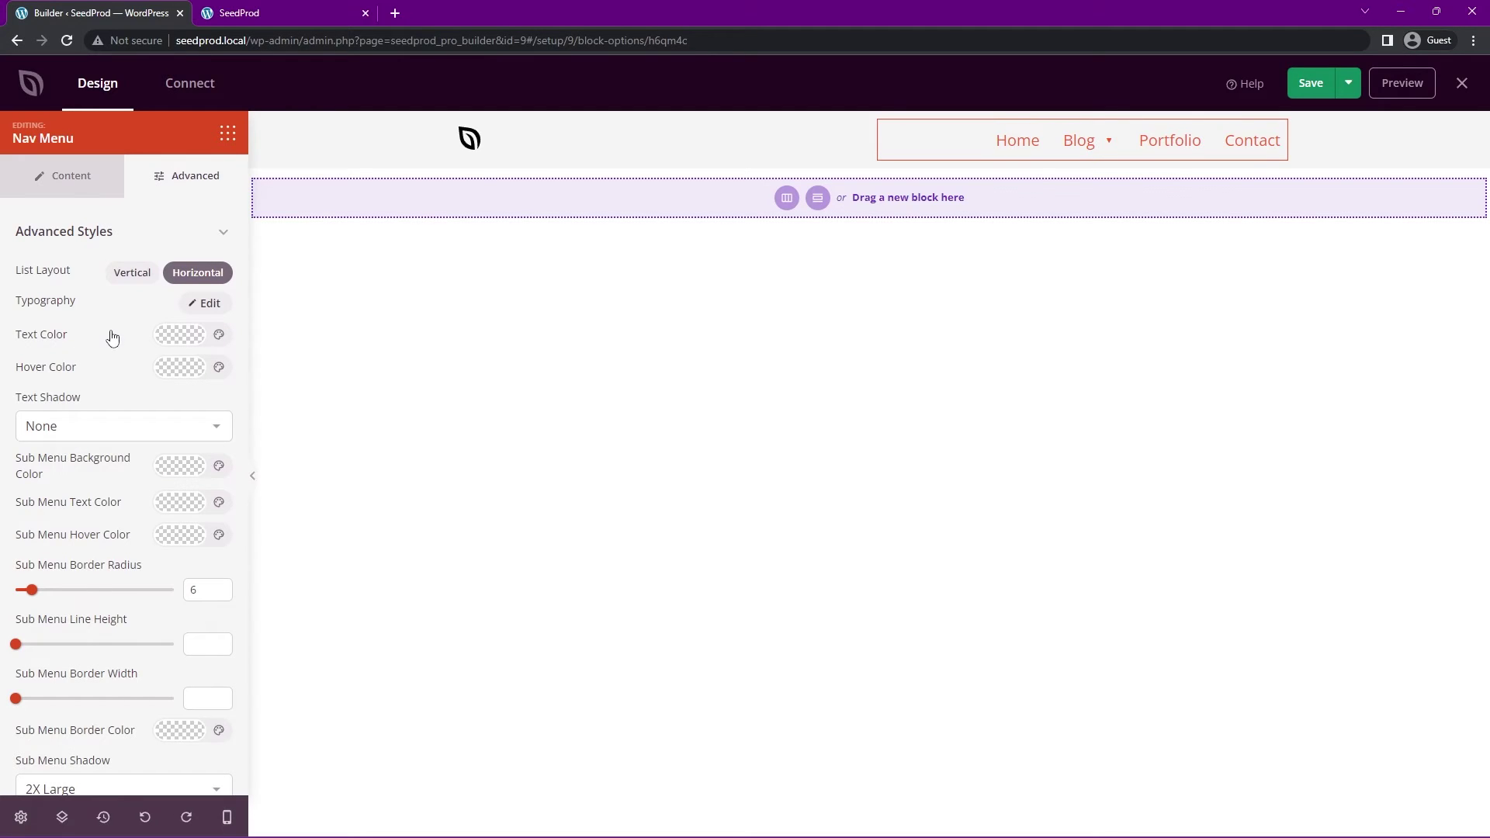
{"action": "left_click", "coordinate": [192, 377]}
{"action": "left_click", "coordinate": [127, 491]}
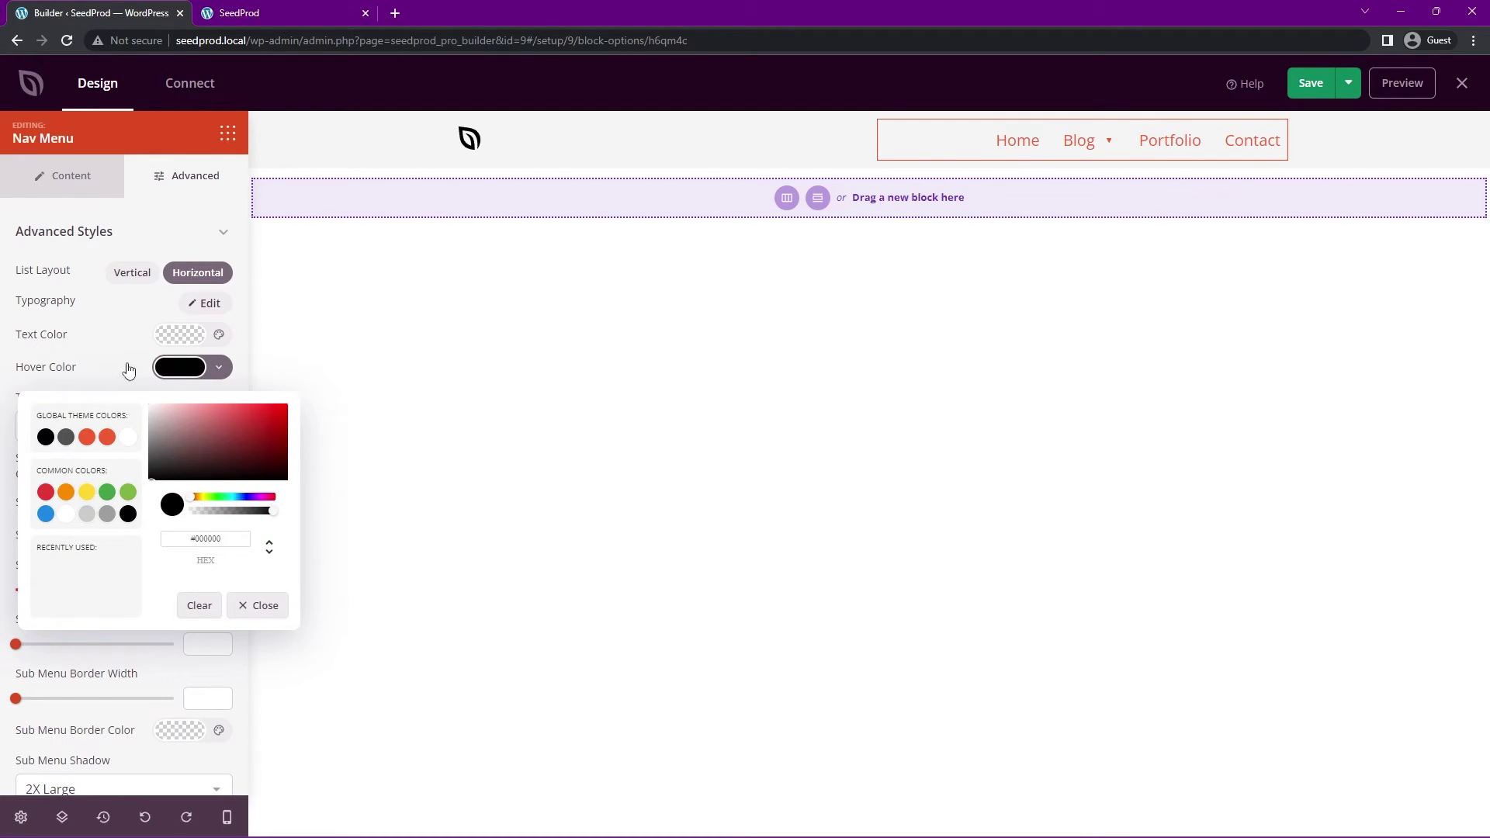
{"action": "left_click", "coordinate": [129, 369]}
Step: Try a Medium text shadow on the nav text, then reset it to None
{"action": "left_click", "coordinate": [124, 429]}
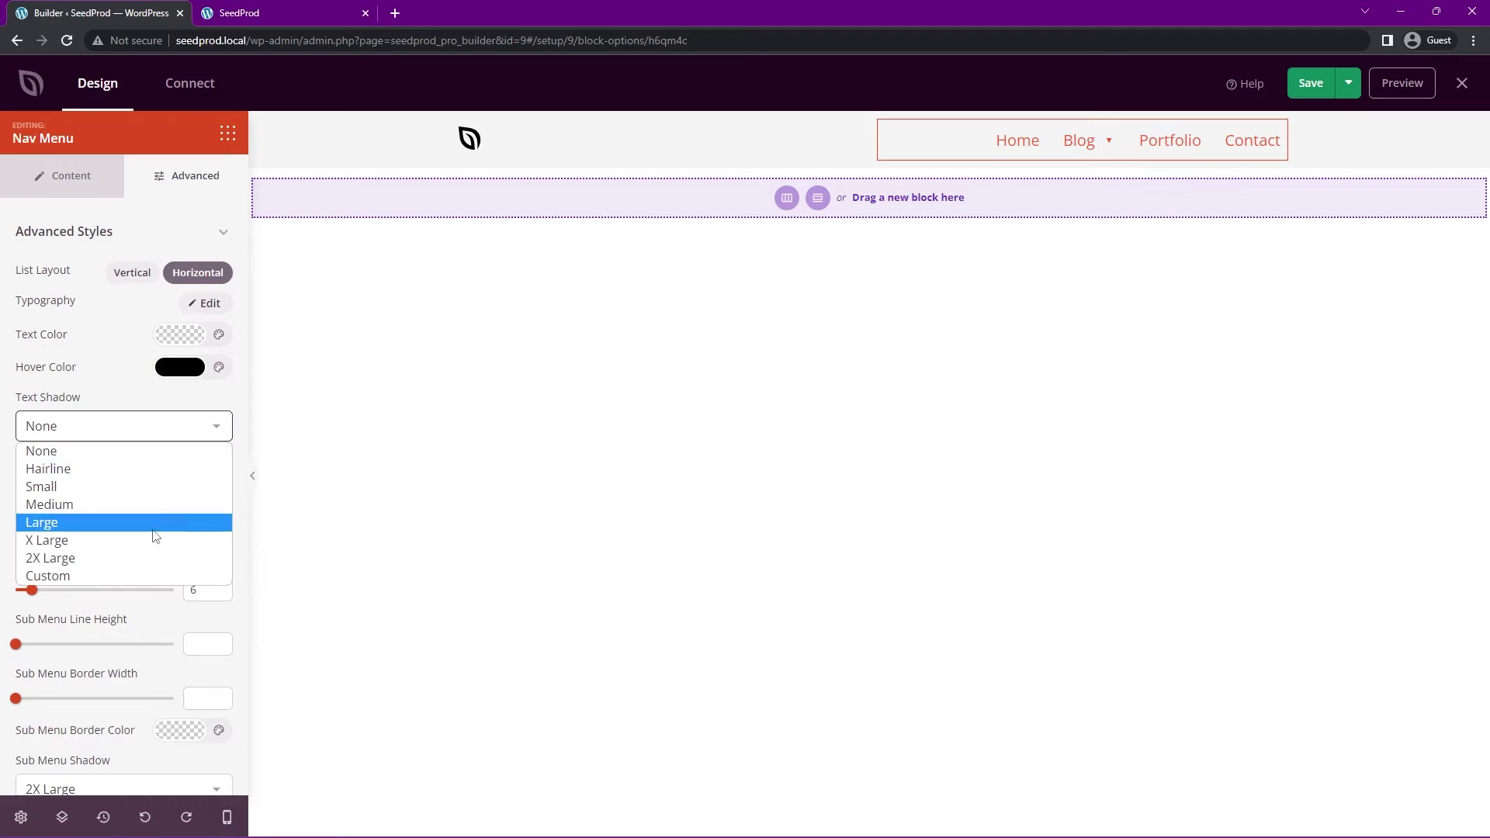
{"action": "left_click", "coordinate": [132, 504]}
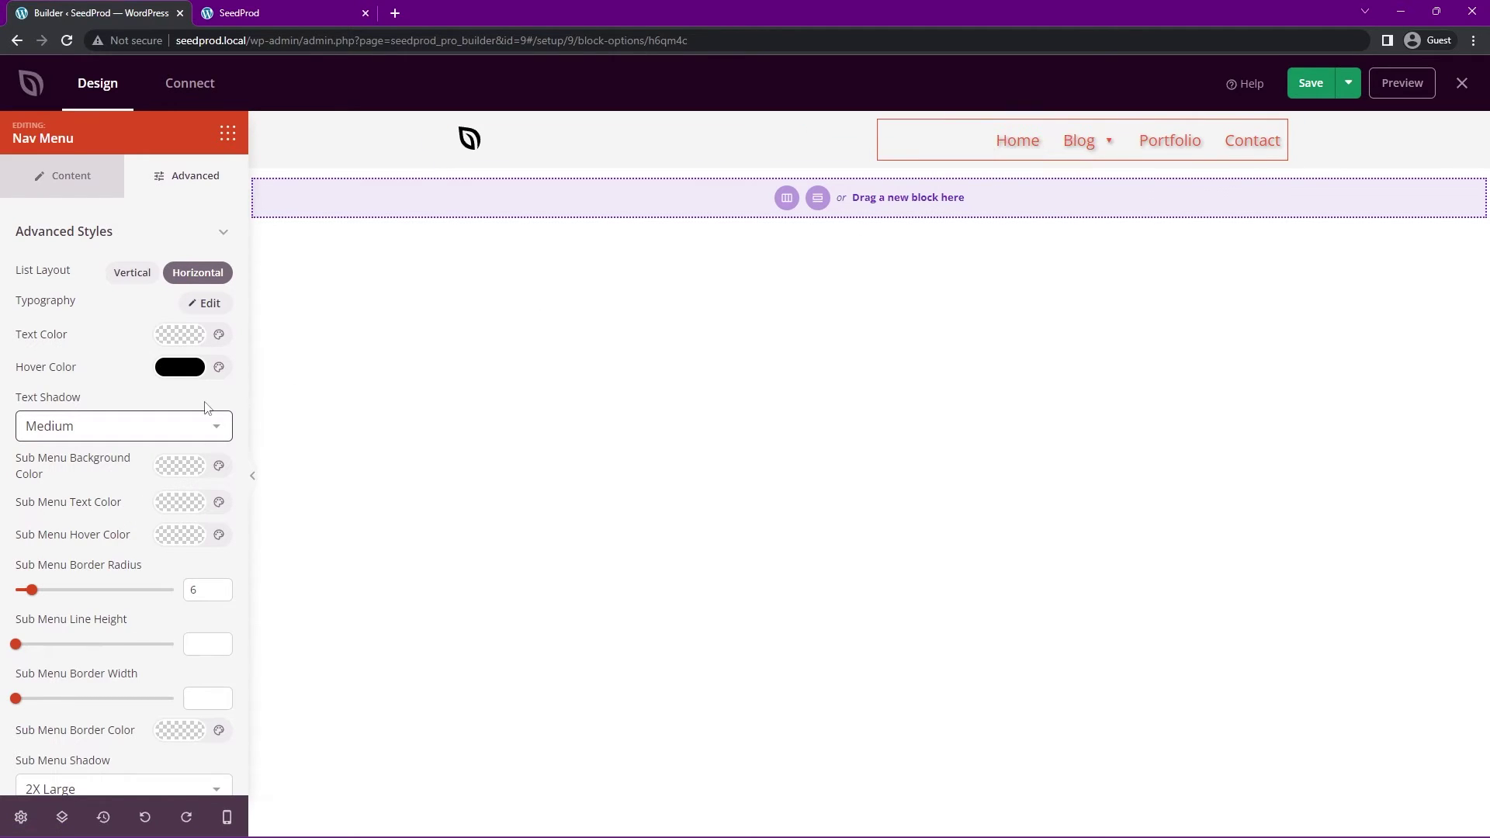
{"action": "left_click", "coordinate": [143, 427]}
{"action": "left_click", "coordinate": [106, 450]}
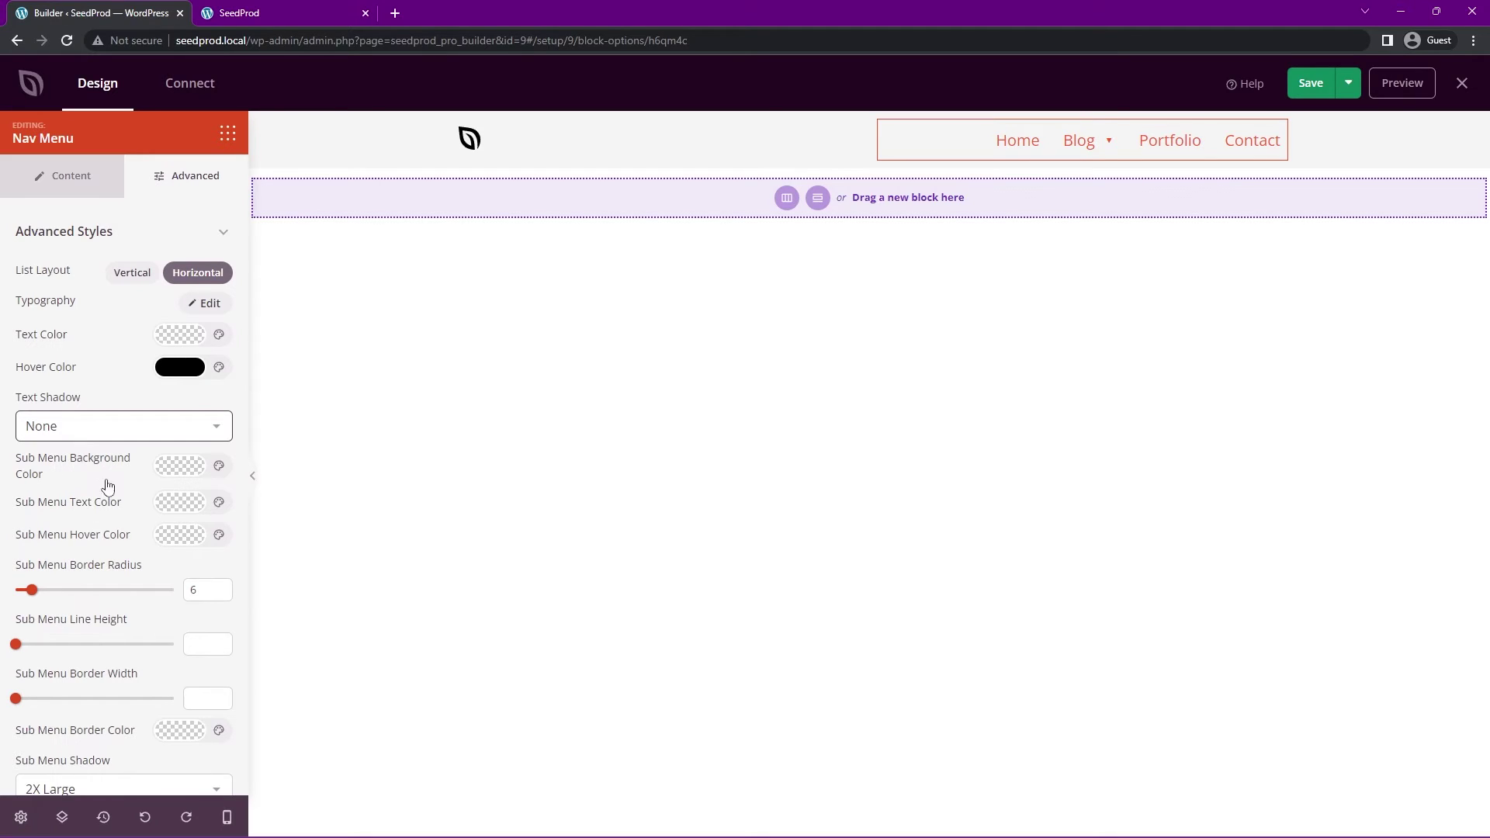
Step: Save the header, reload the live homepage, and check the Blog submenu with Hello world!
{"action": "mouse_move", "coordinate": [1093, 147]}
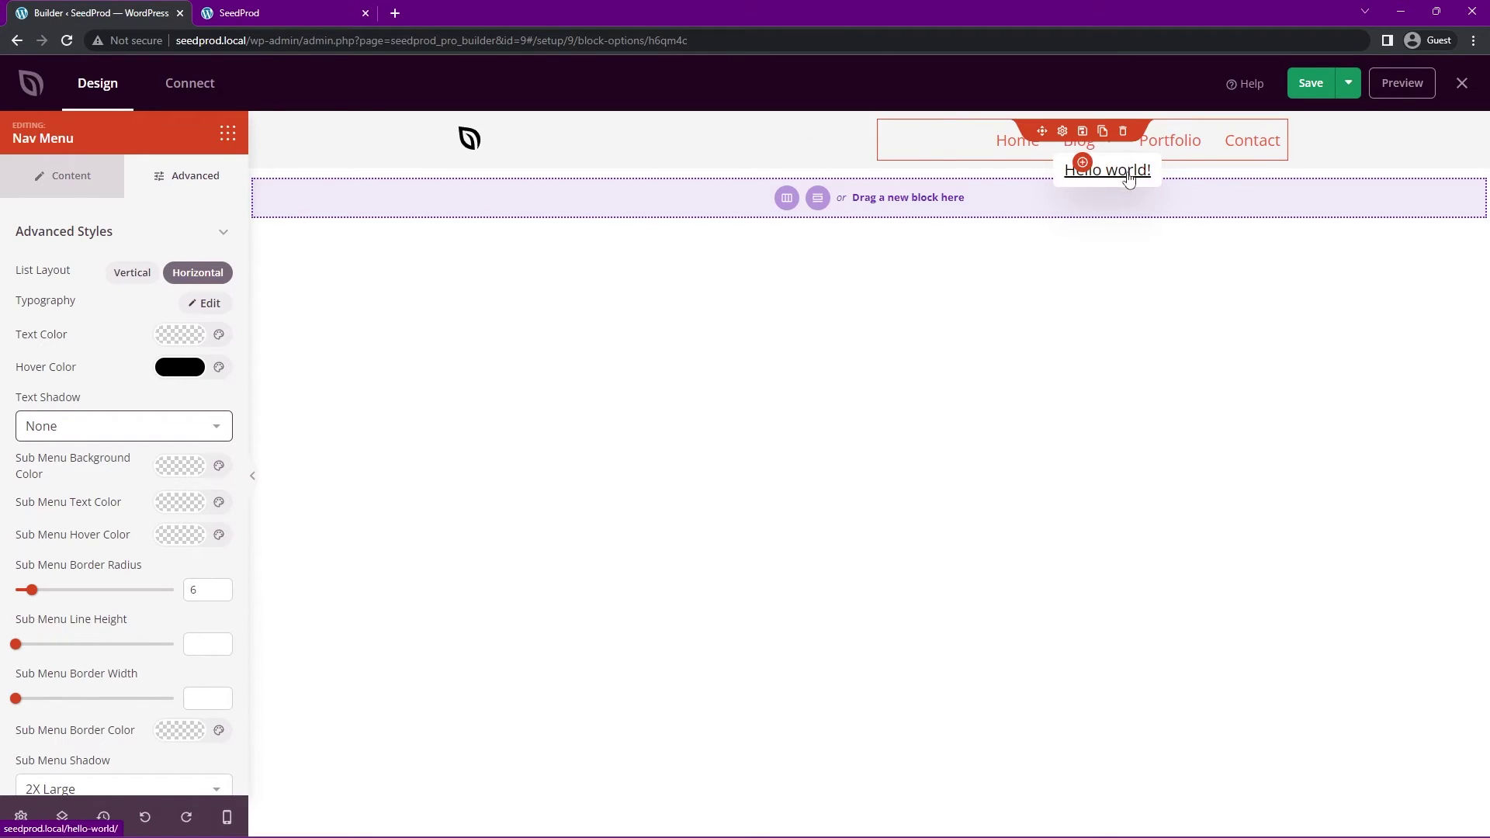
{"action": "left_click", "coordinate": [1311, 83]}
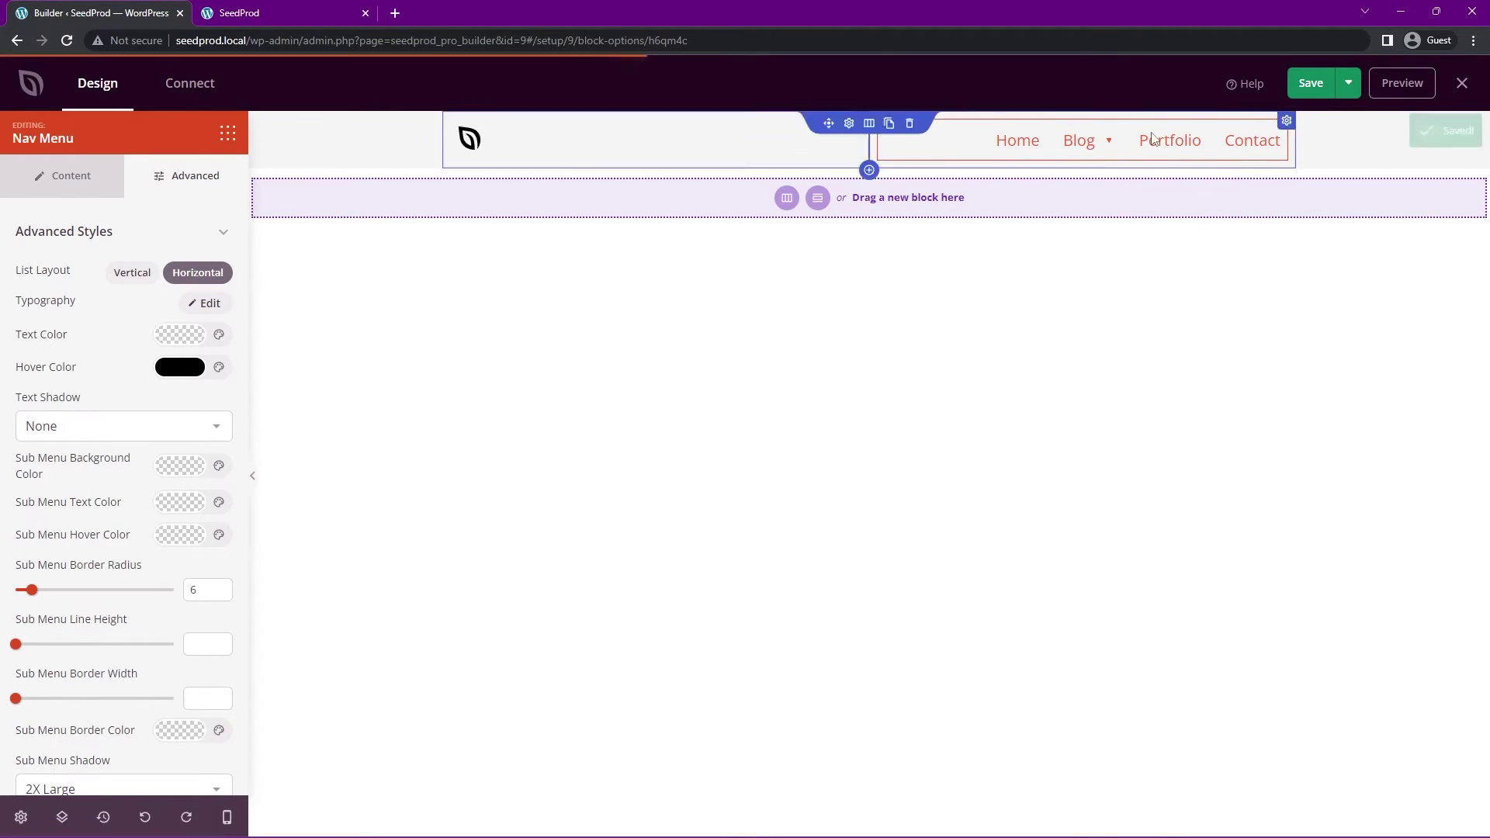
{"action": "left_click", "coordinate": [273, 15]}
{"action": "key", "text": "F5"}
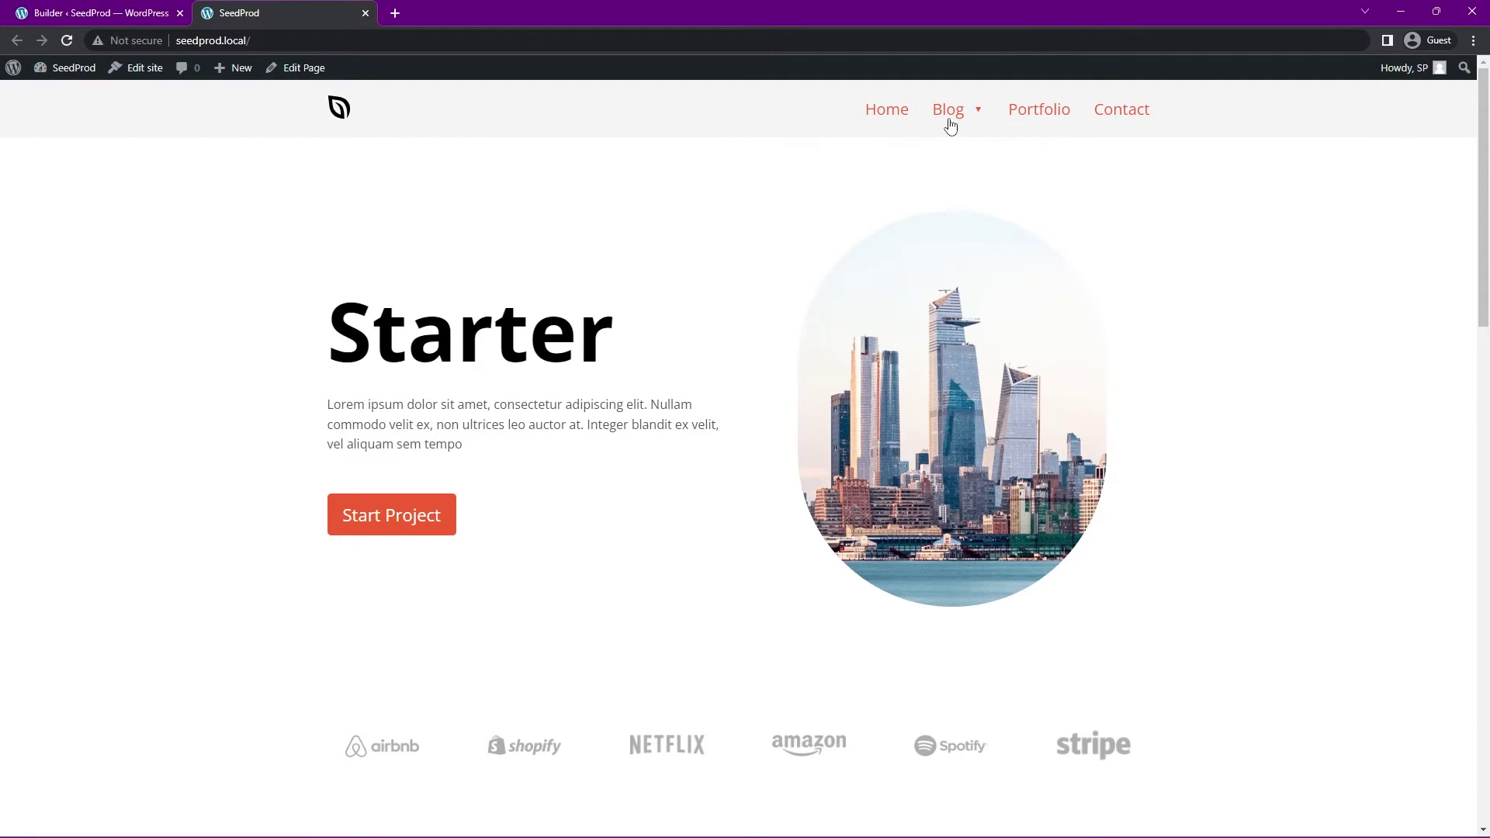
{"action": "mouse_move", "coordinate": [951, 110]}
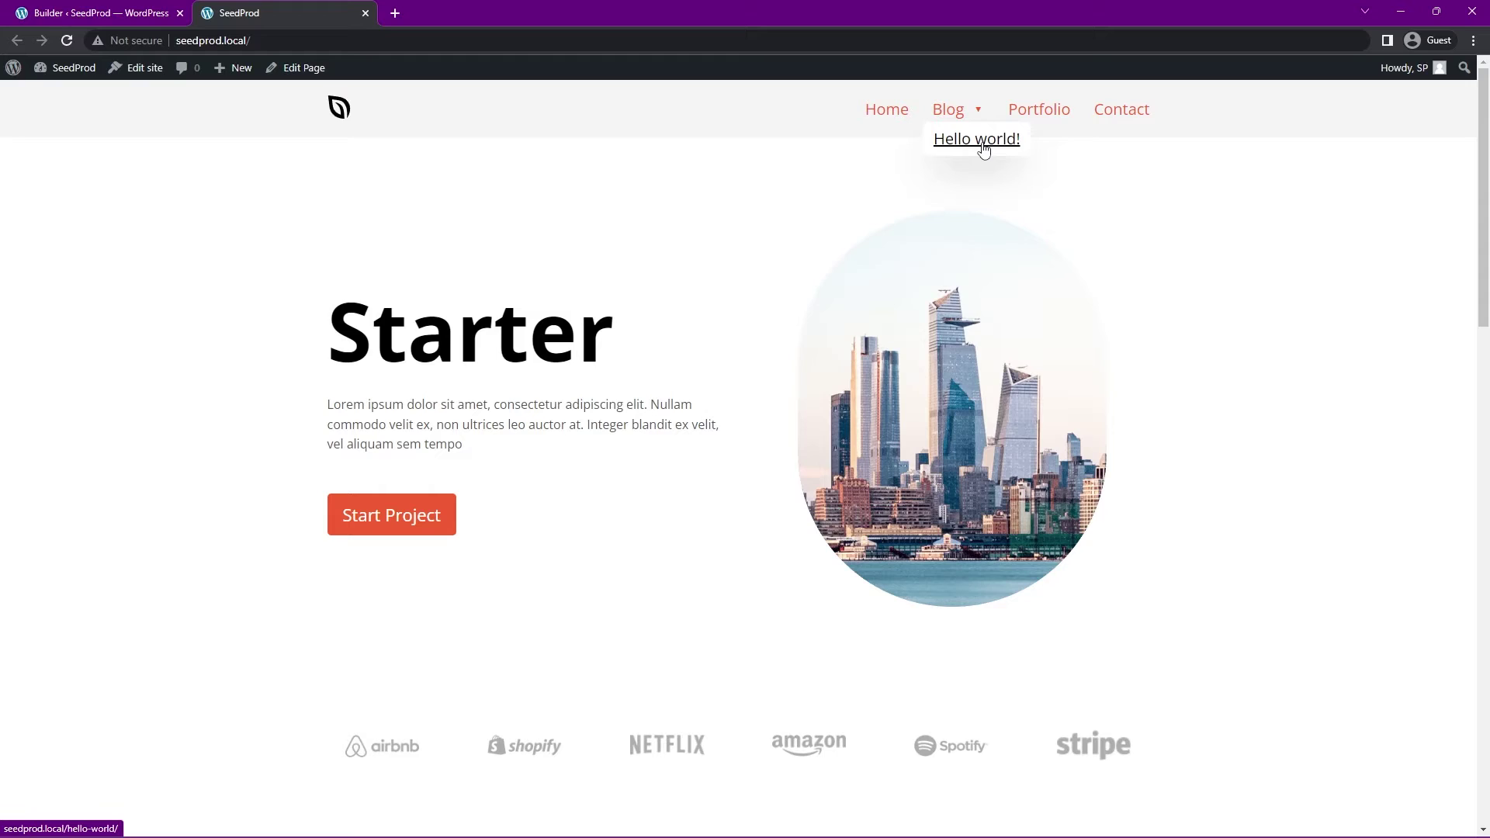
Step: Set the Blog submenu background to black and its text colour to white
{"action": "key", "text": "ctrl+1"}
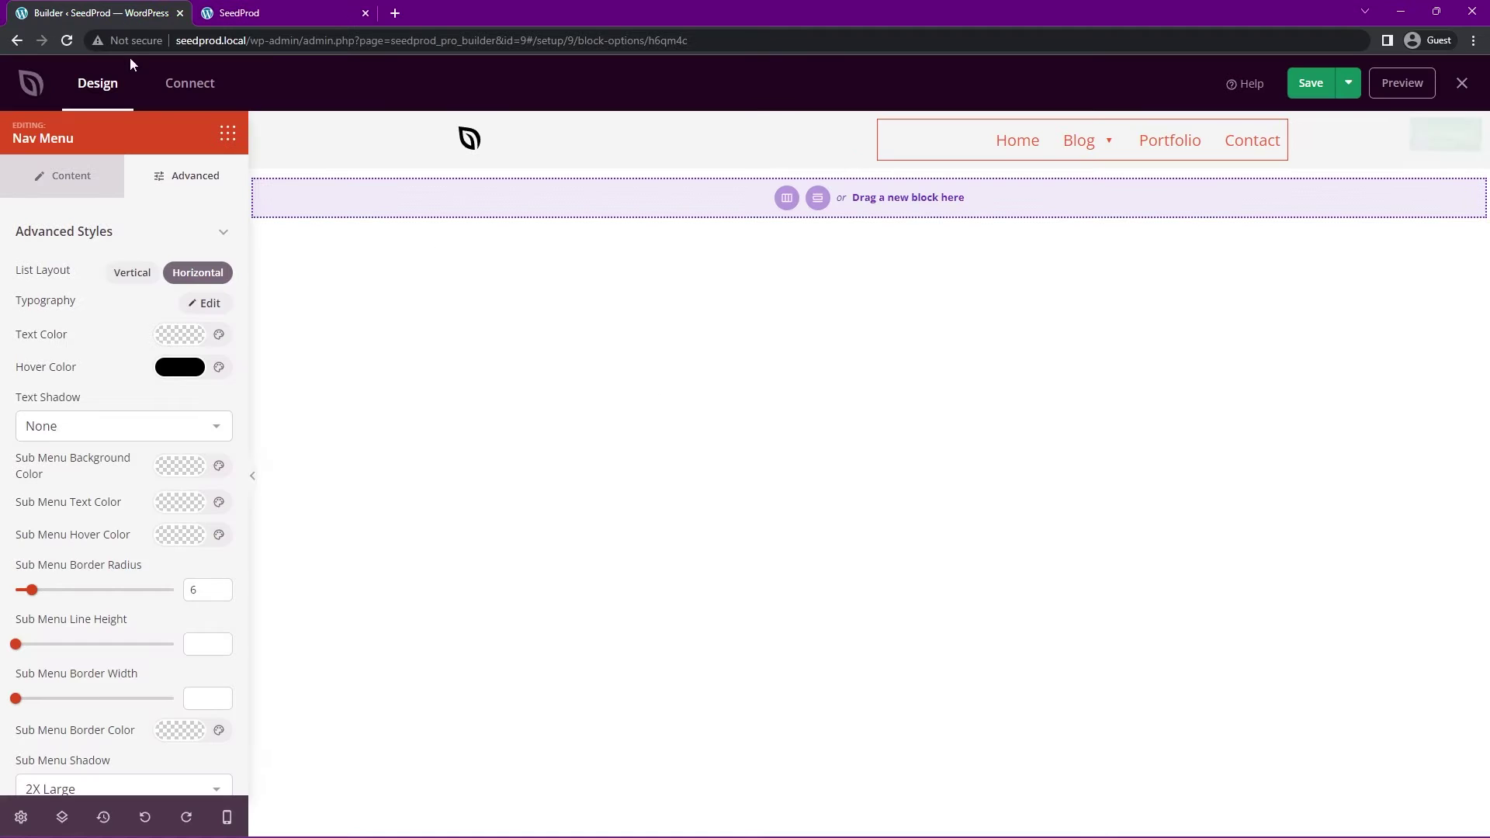
{"action": "scroll", "coordinate": [77, 505], "scroll_direction": "down", "scroll_amount": 2}
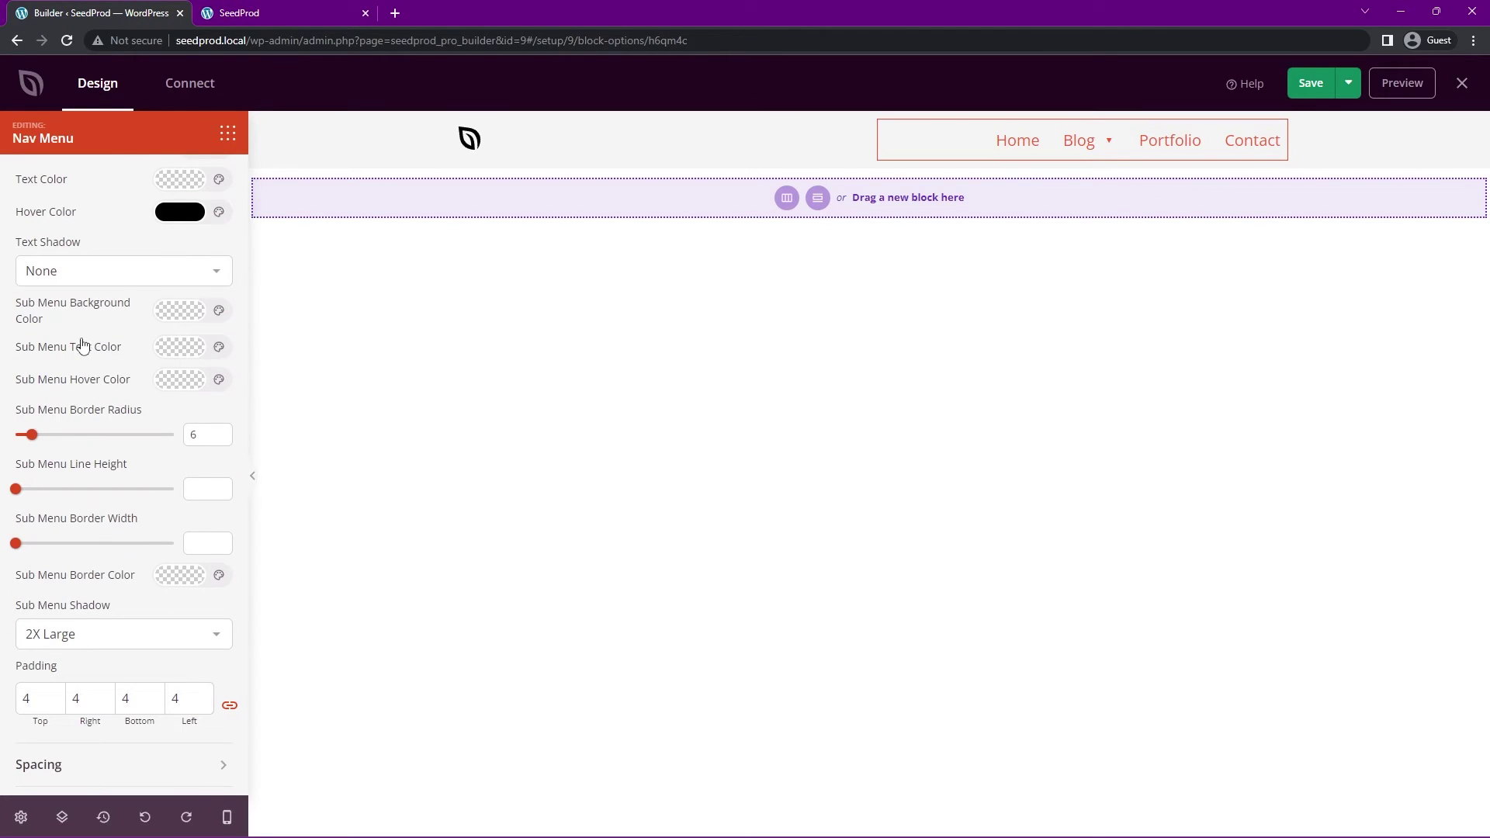
{"action": "left_click", "coordinate": [181, 311]}
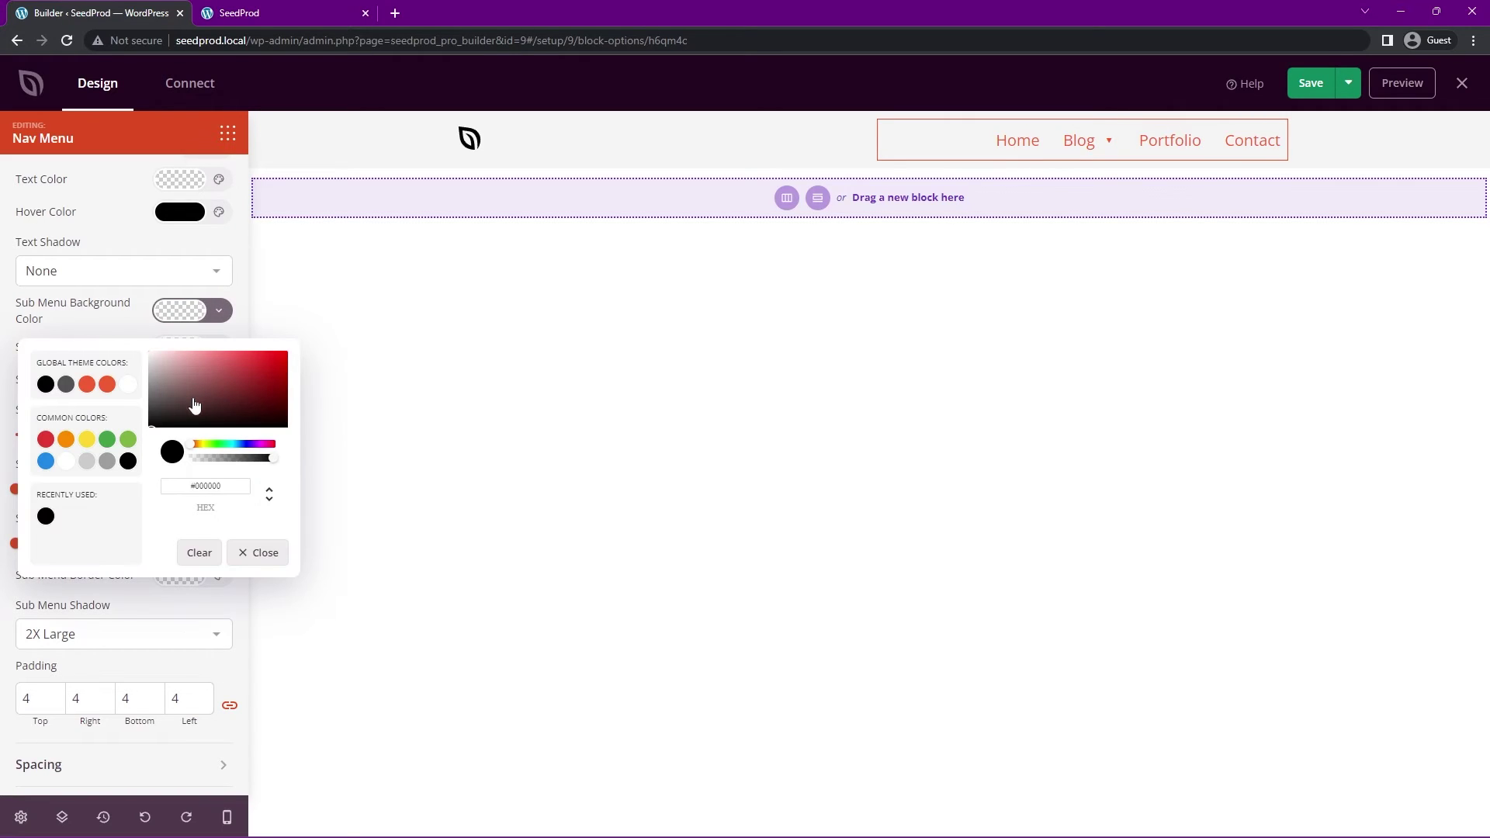
{"action": "left_click_drag", "start_coordinate": [194, 405], "coordinate": [152, 425]}
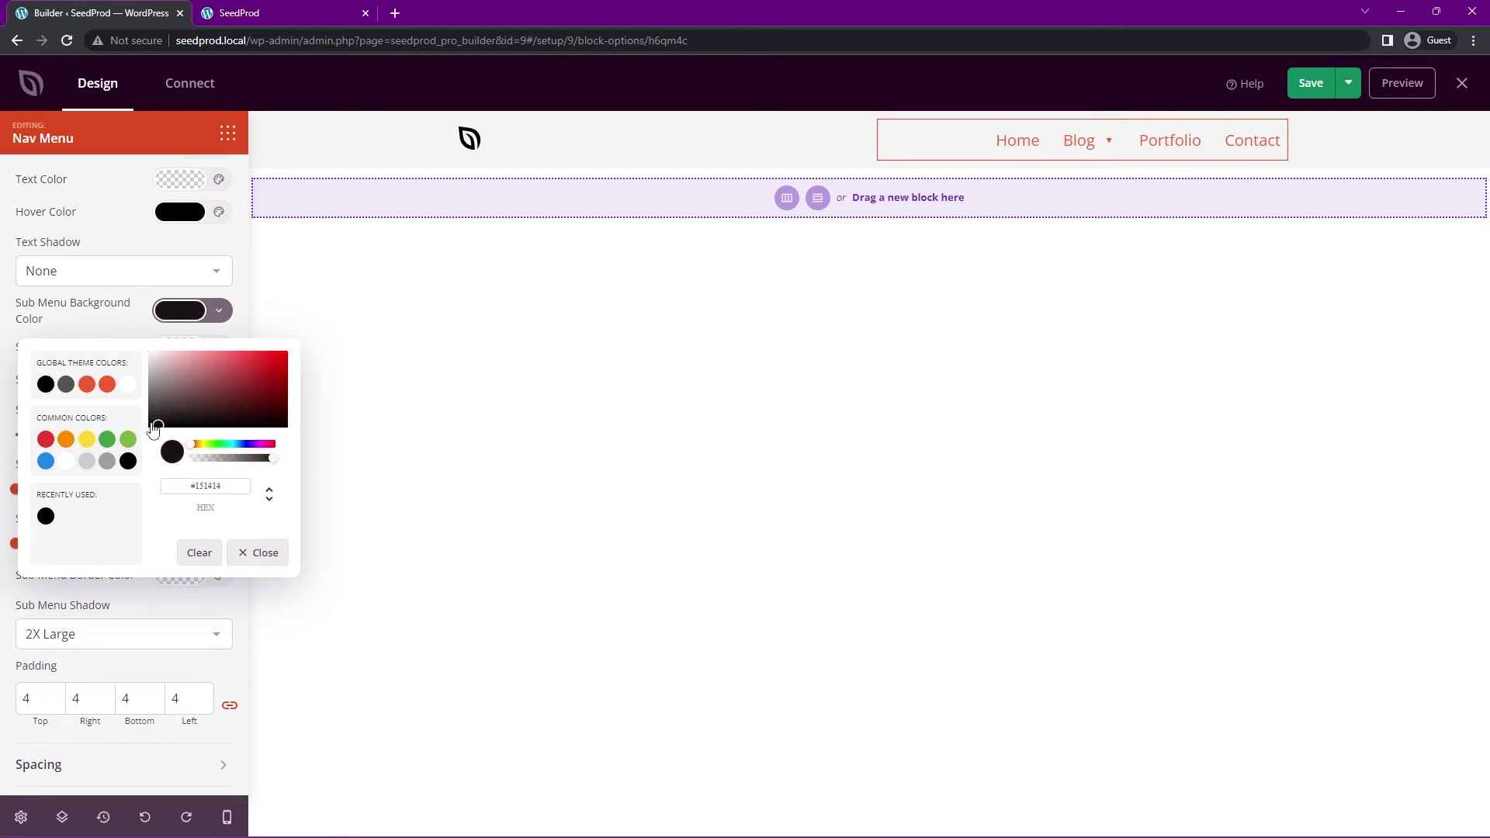
{"action": "left_click", "coordinate": [100, 312]}
{"action": "left_click", "coordinate": [179, 347]}
{"action": "left_click_drag", "start_coordinate": [180, 423], "coordinate": [136, 380]}
{"action": "left_click", "coordinate": [123, 352]}
Step: Set the submenu hover colour to the orange-red theme swatch
{"action": "left_click", "coordinate": [184, 380]}
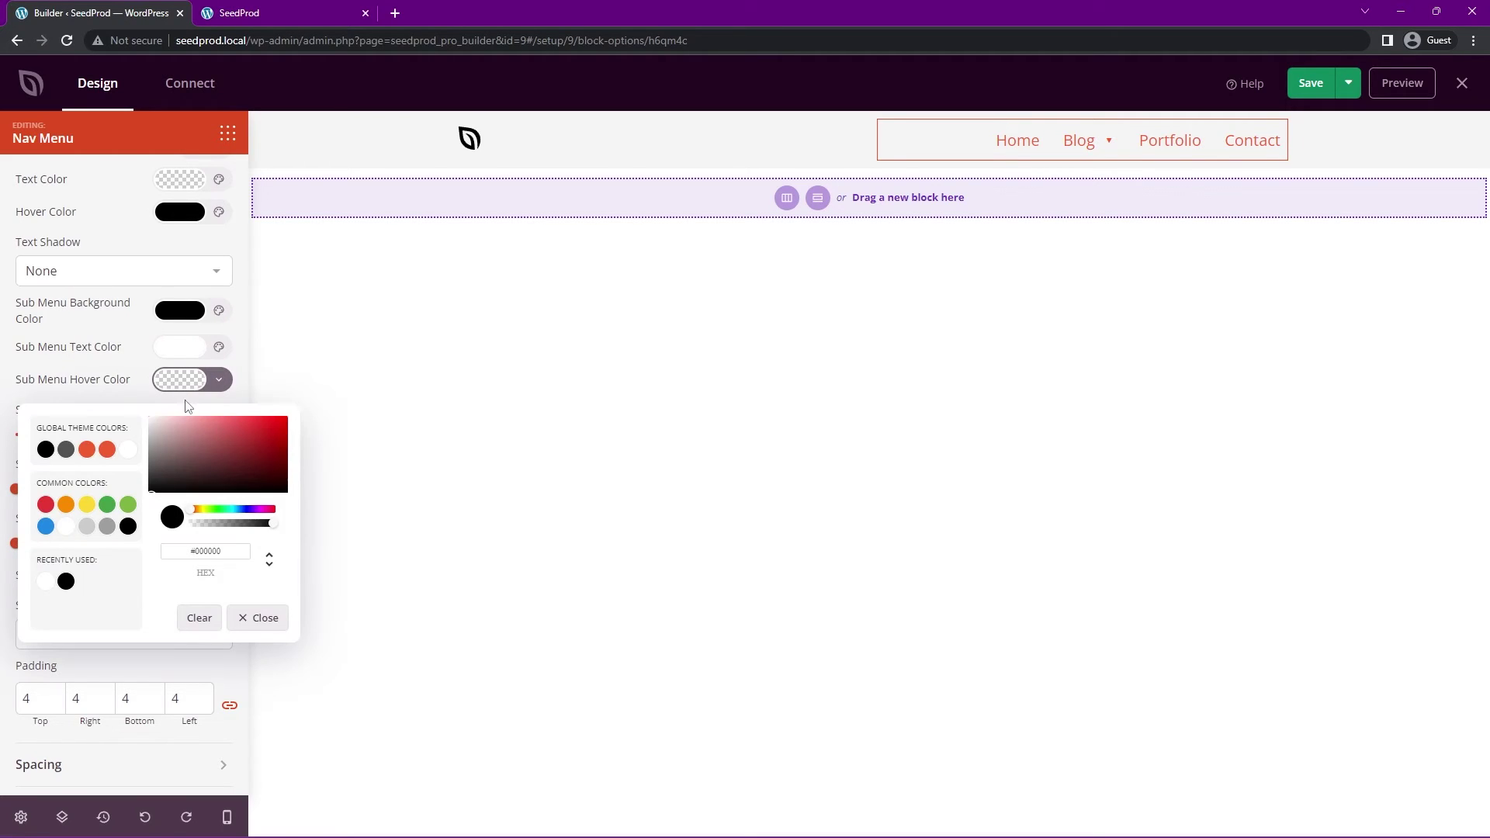
{"action": "left_click", "coordinate": [107, 449]}
{"action": "left_click", "coordinate": [130, 383]}
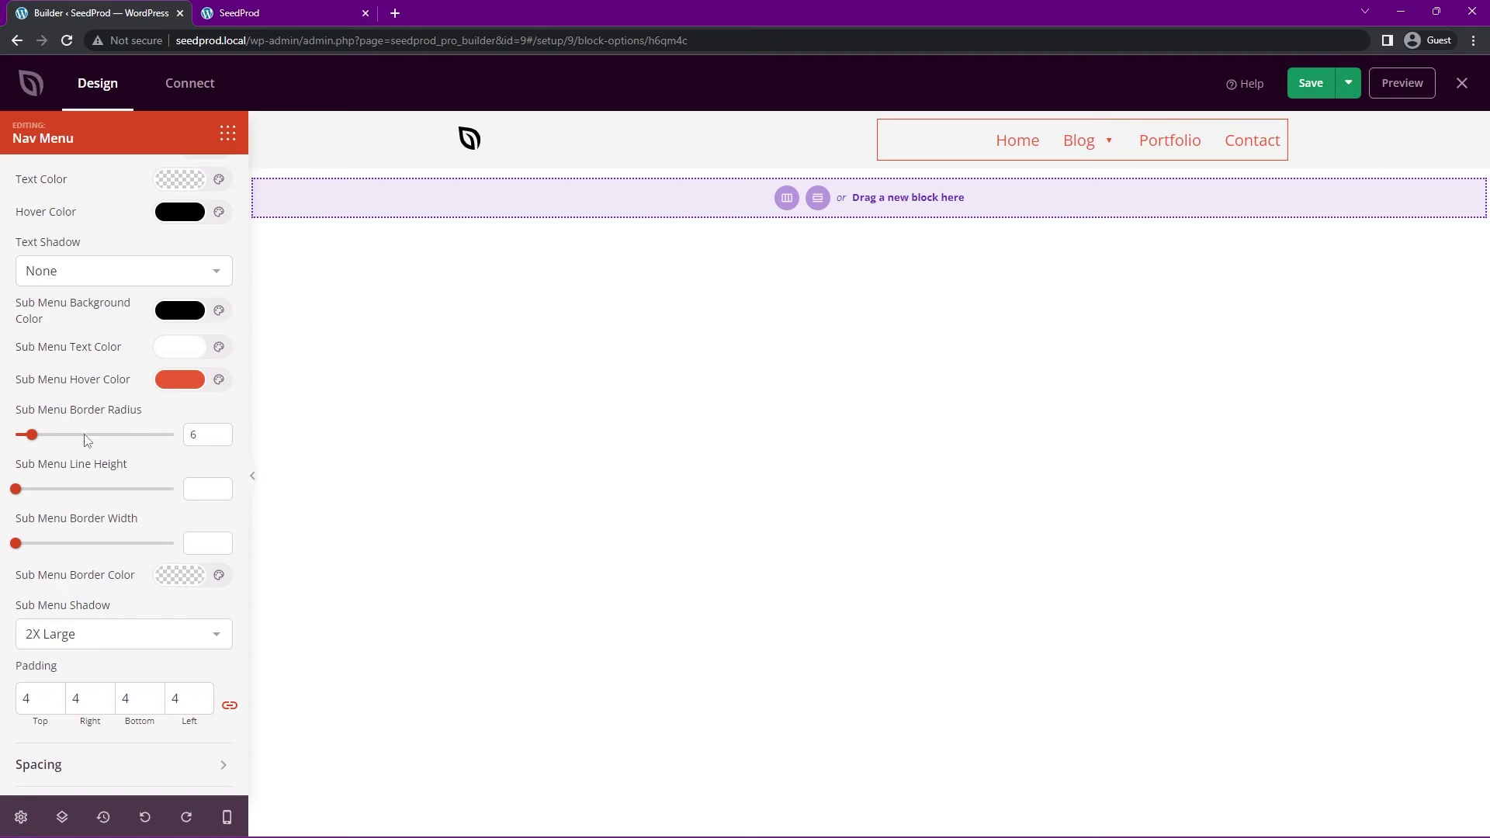
{"action": "mouse_move", "coordinate": [1079, 144]}
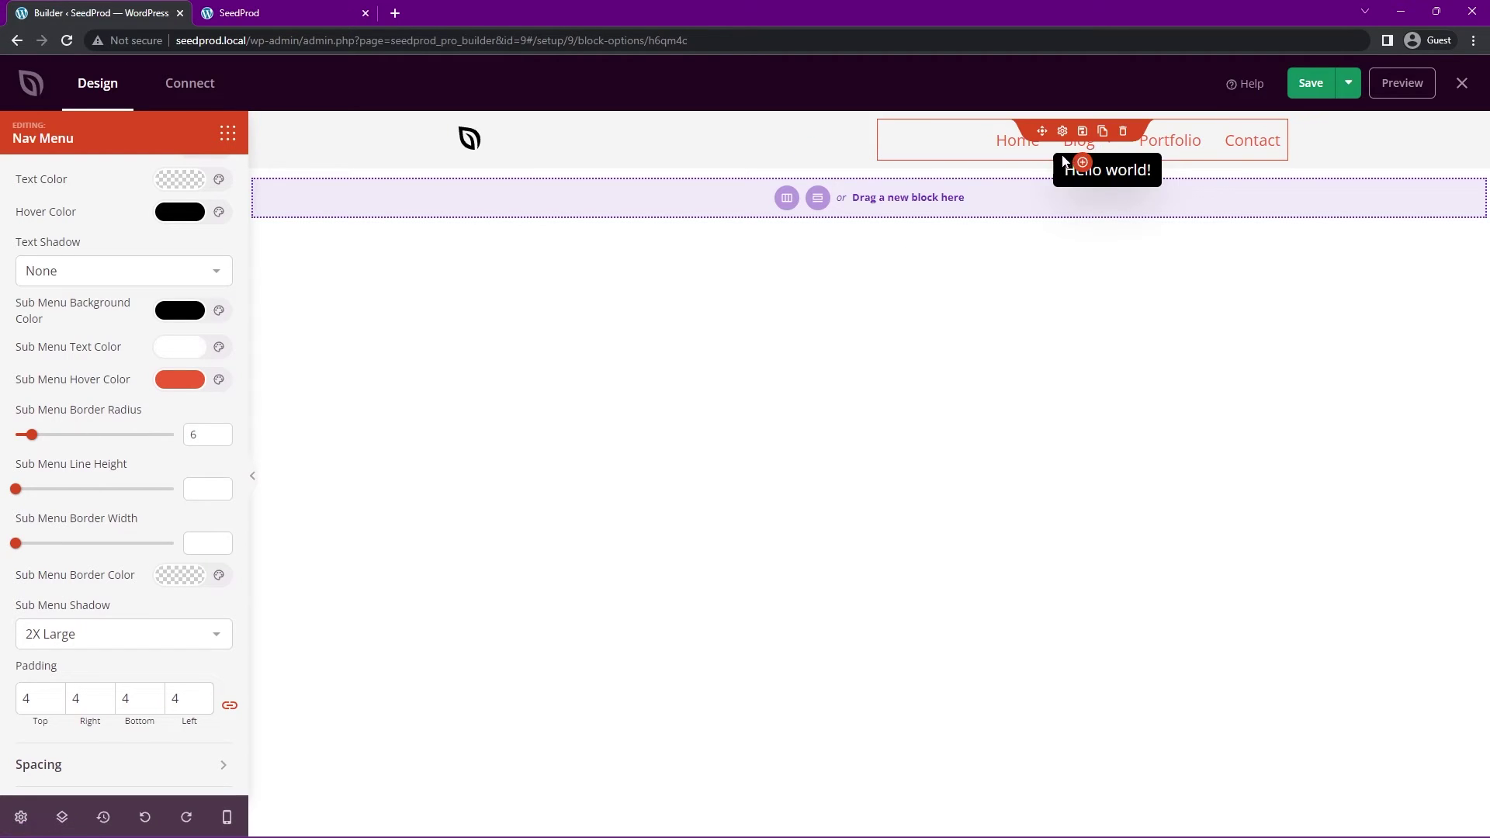
Step: Leave the submenu border radius and line height empty for square corners
{"action": "left_click_drag", "start_coordinate": [31, 436], "coordinate": [13, 442]}
{"action": "double_click", "coordinate": [202, 435]}
{"action": "type", "text": "00"}
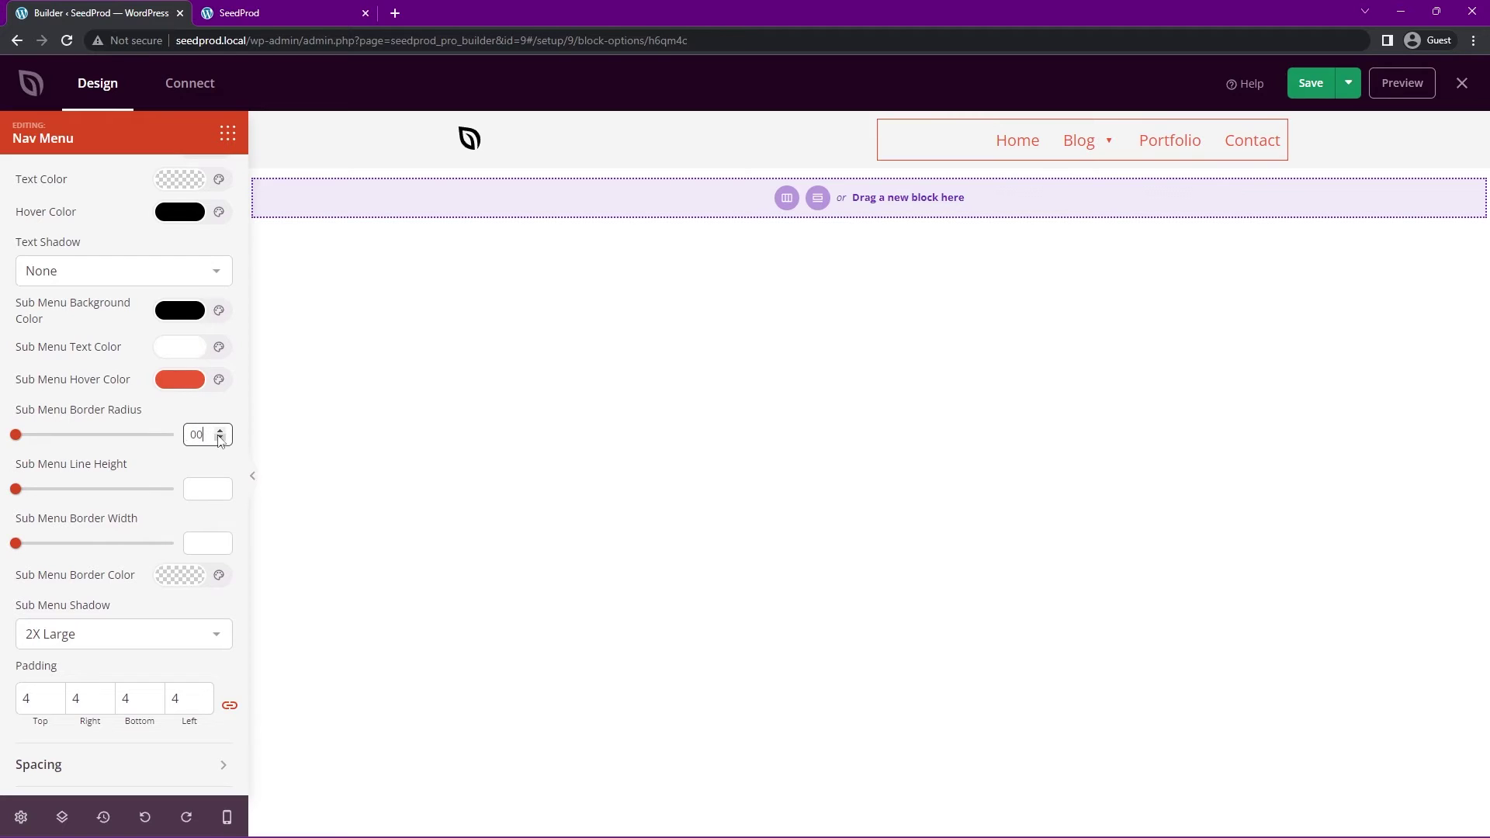
{"action": "left_click_drag", "start_coordinate": [207, 436], "coordinate": [181, 437]}
{"action": "left_click", "coordinate": [151, 420]}
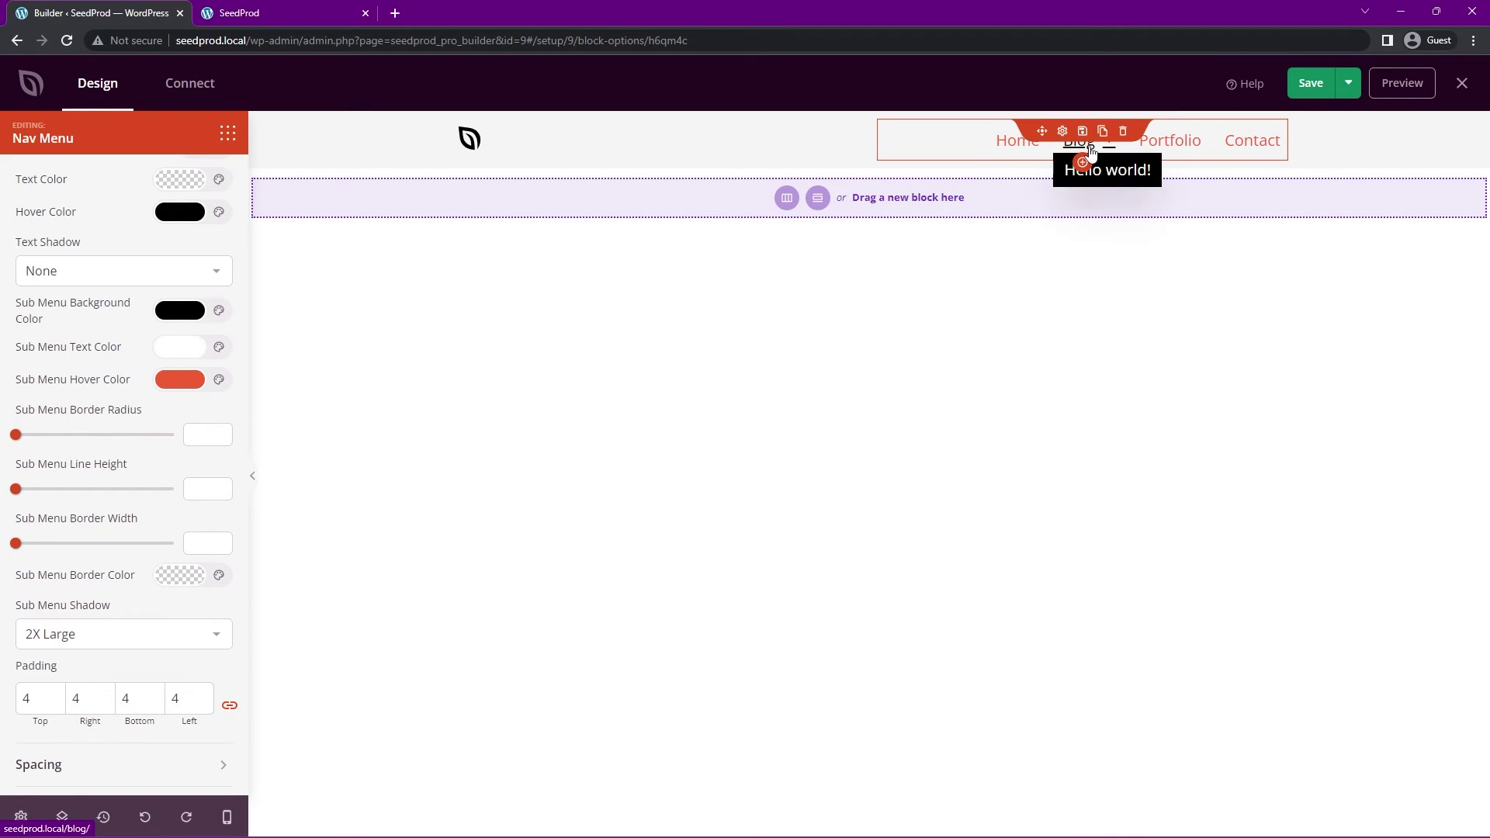
{"action": "left_click_drag", "start_coordinate": [17, 490], "coordinate": [63, 490]}
{"action": "left_click", "coordinate": [163, 489]}
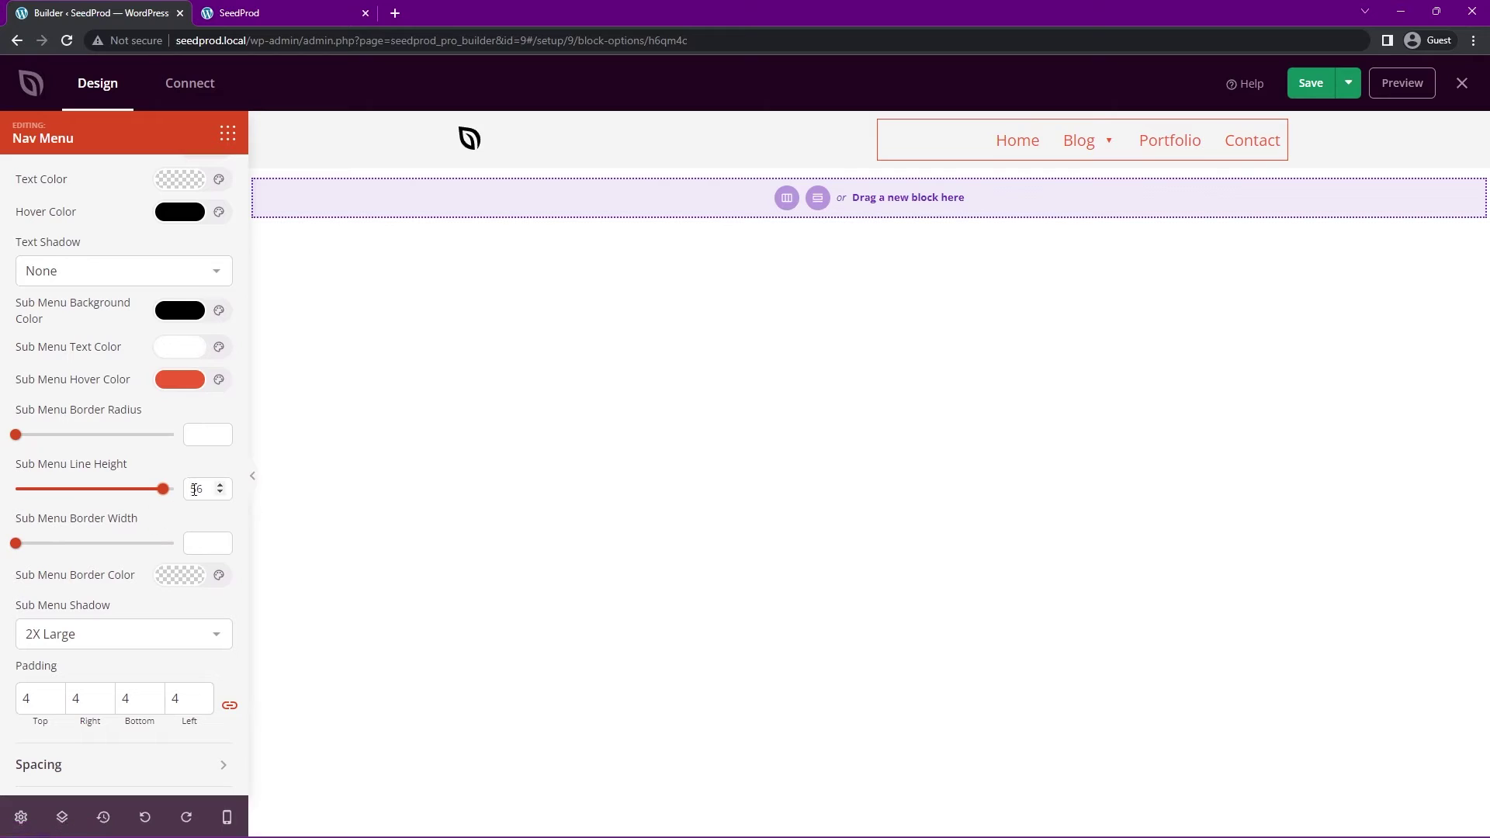
{"action": "double_click", "coordinate": [196, 489]}
{"action": "key", "text": "BackSpace"}
Step: Give the submenu a white border of width 5
{"action": "left_click_drag", "start_coordinate": [17, 543], "coordinate": [120, 543]}
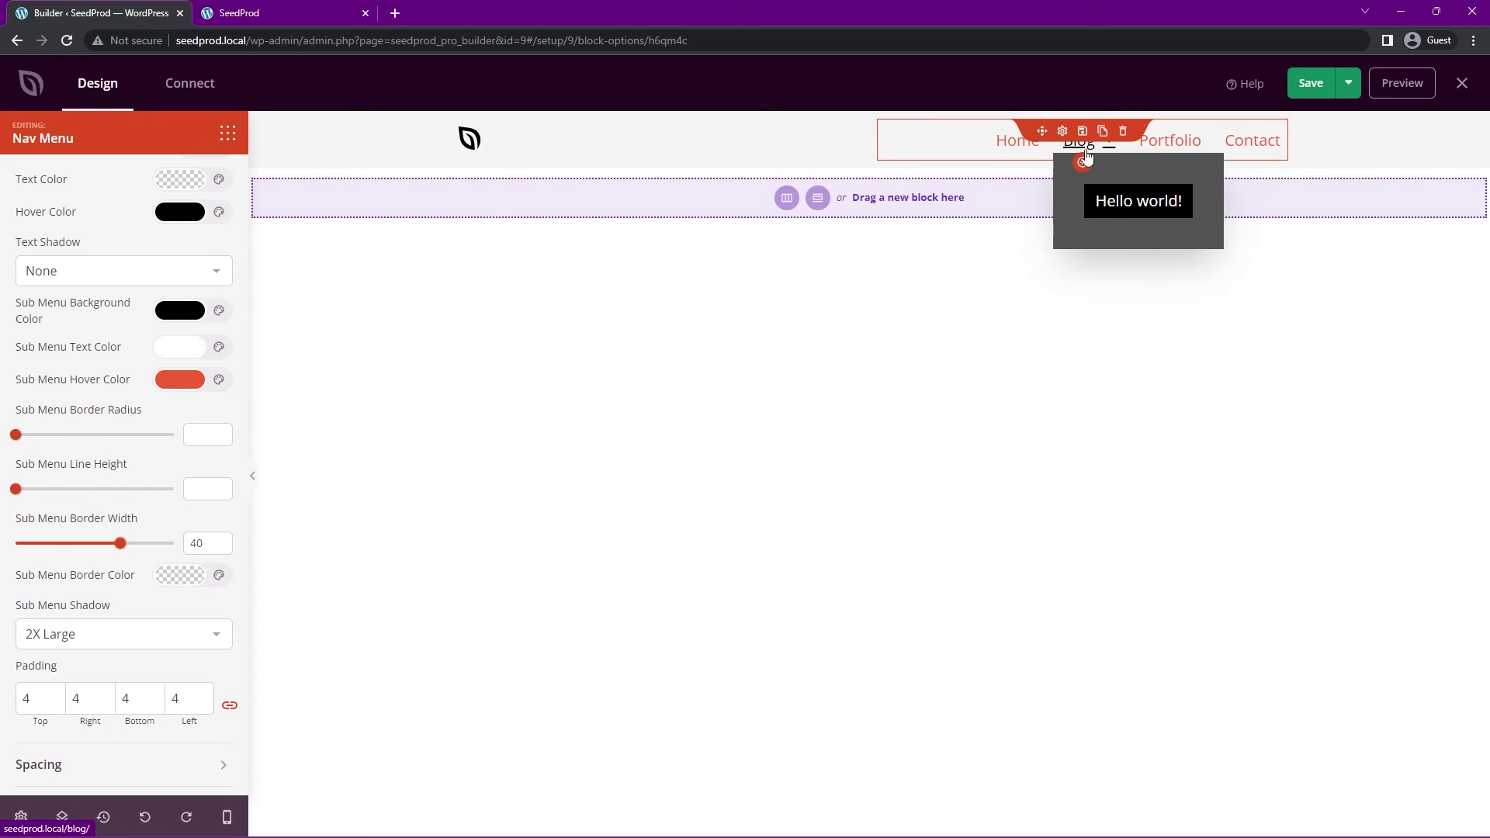
{"action": "double_click", "coordinate": [196, 544]}
{"action": "key", "text": "BackSpace"}
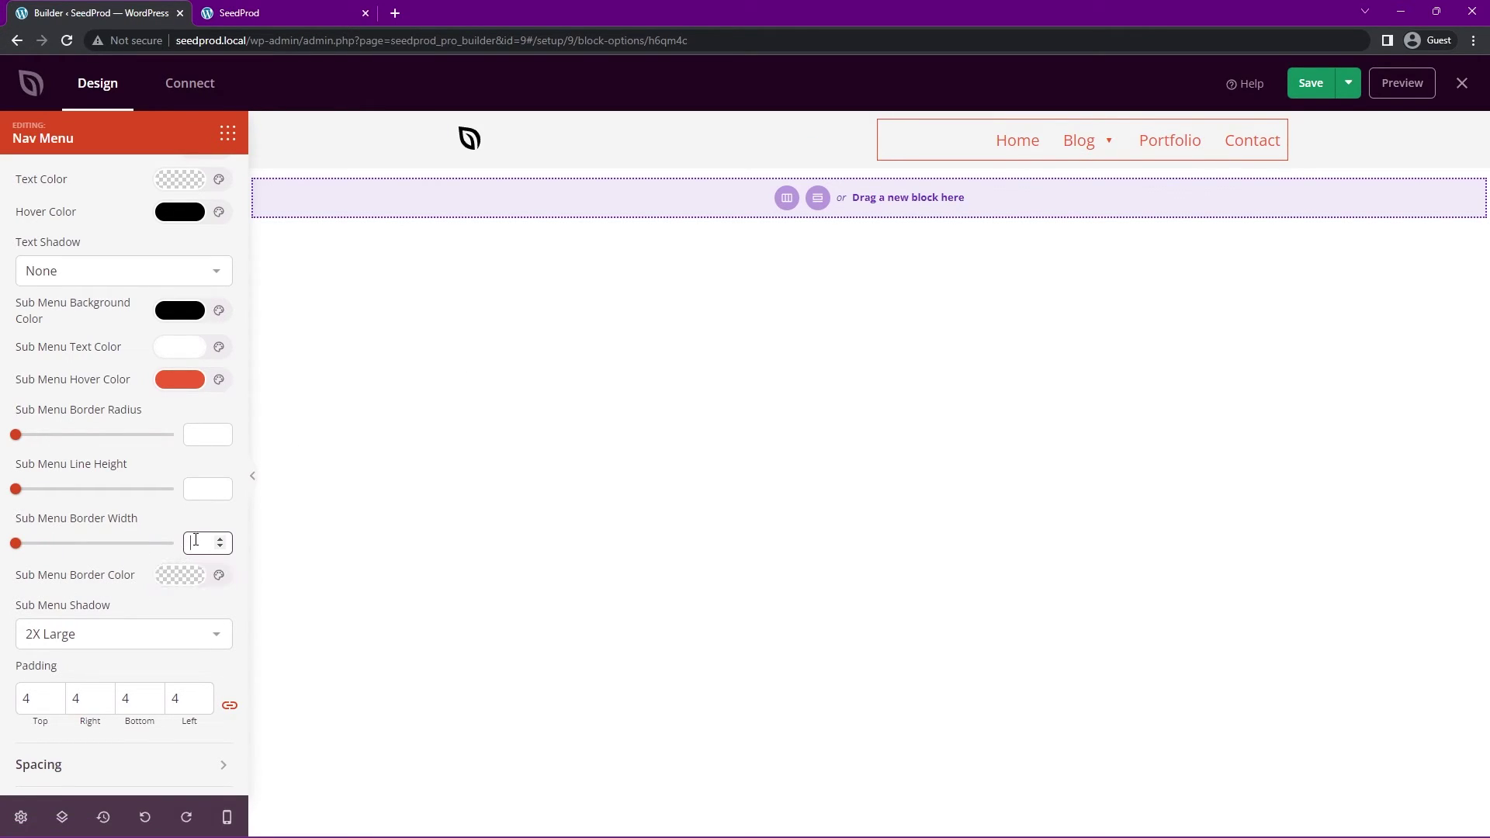
{"action": "type", "text": "0"}
{"action": "left_click", "coordinate": [179, 575]}
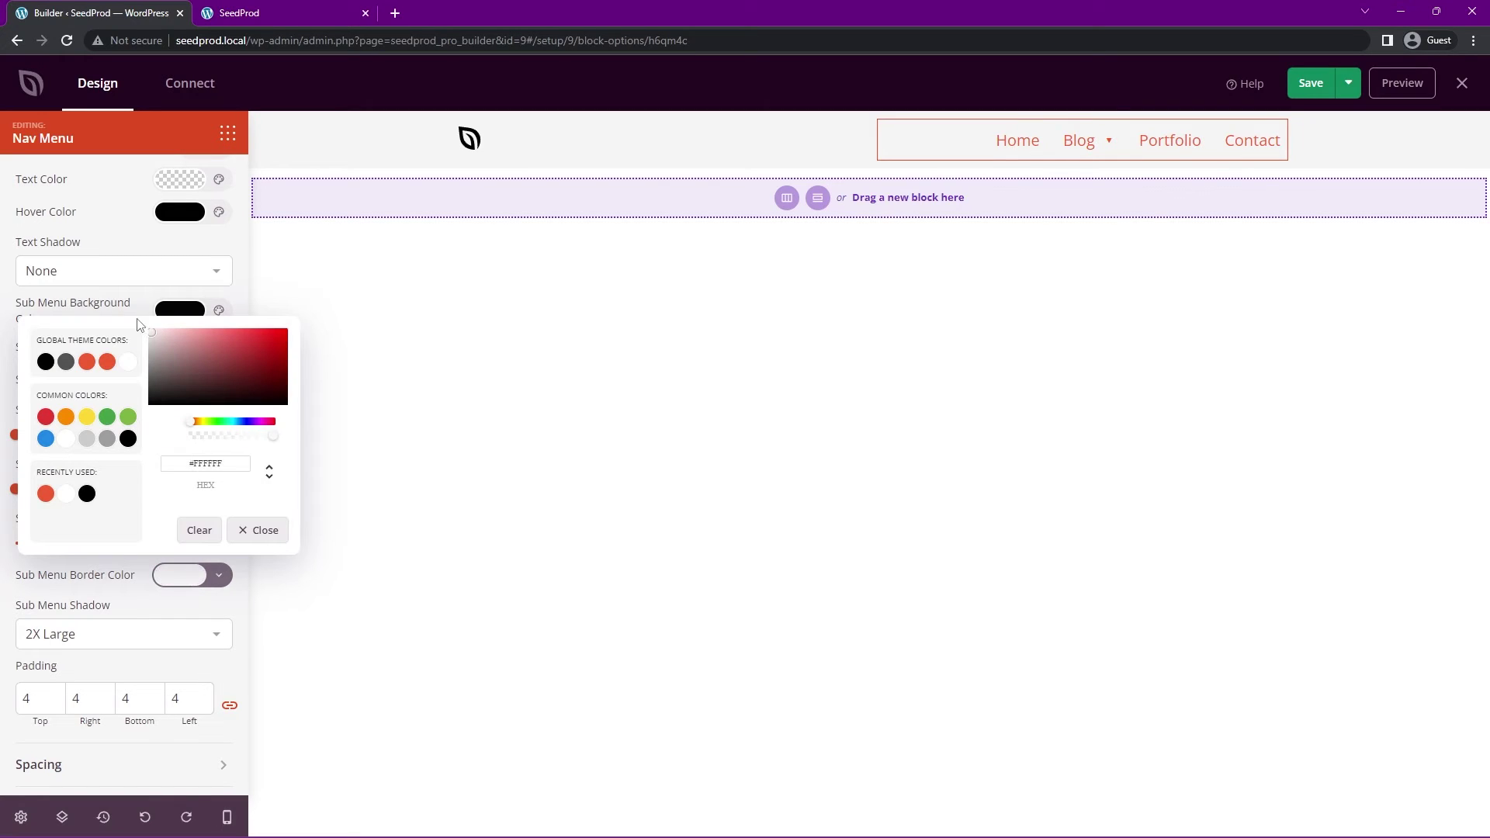
{"action": "left_click", "coordinate": [128, 582]}
{"action": "mouse_move", "coordinate": [1093, 149]}
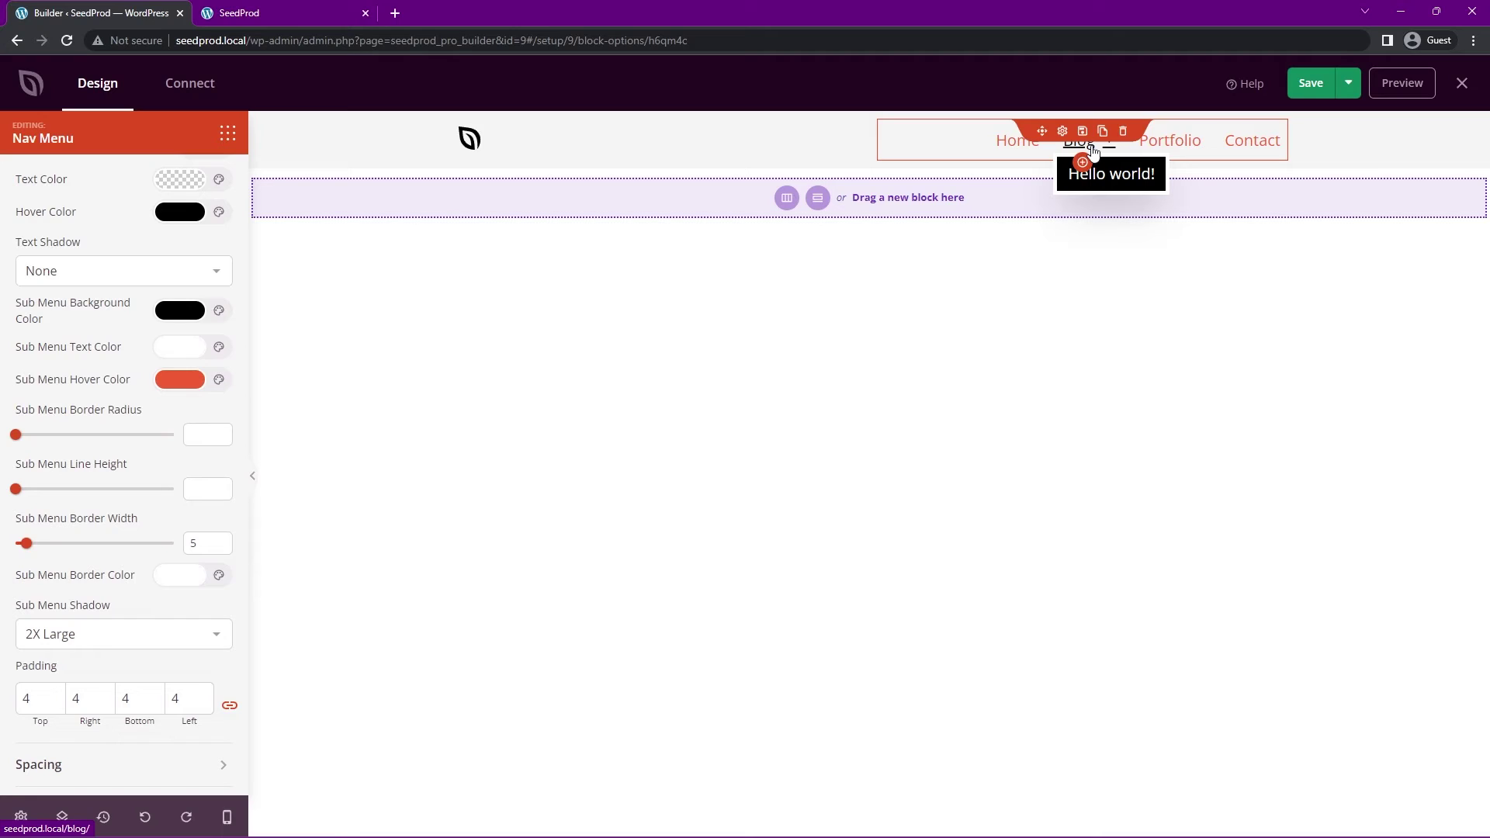
Step: Set the Nav Menu's Sub Menu Shadow to Large, after trying None and Medium
{"action": "scroll", "coordinate": [165, 520], "scroll_direction": "down", "scroll_amount": 1}
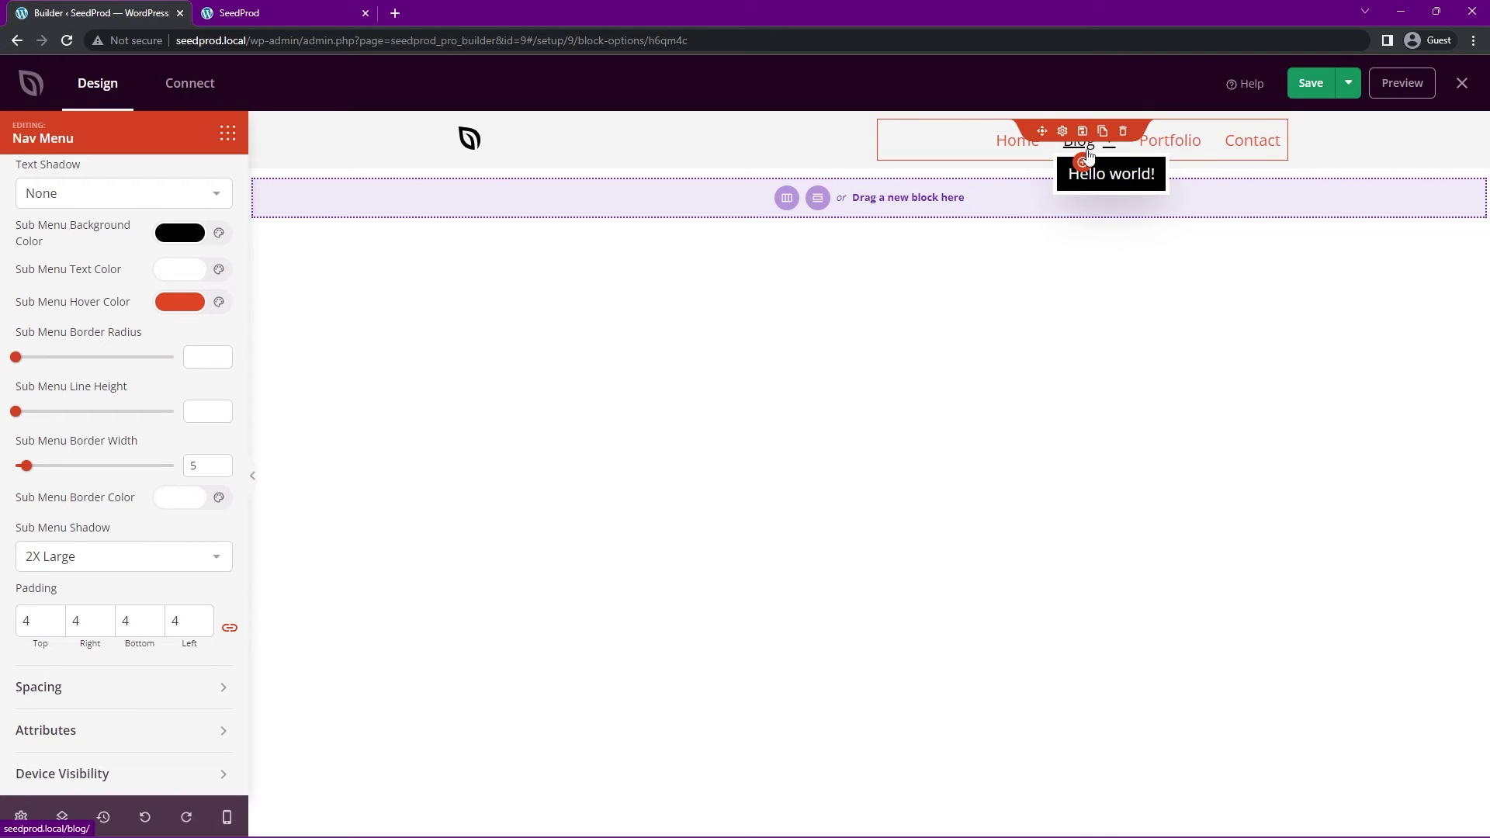
{"action": "left_click", "coordinate": [93, 558]}
{"action": "left_click", "coordinate": [90, 580]}
{"action": "mouse_move", "coordinate": [1086, 149]}
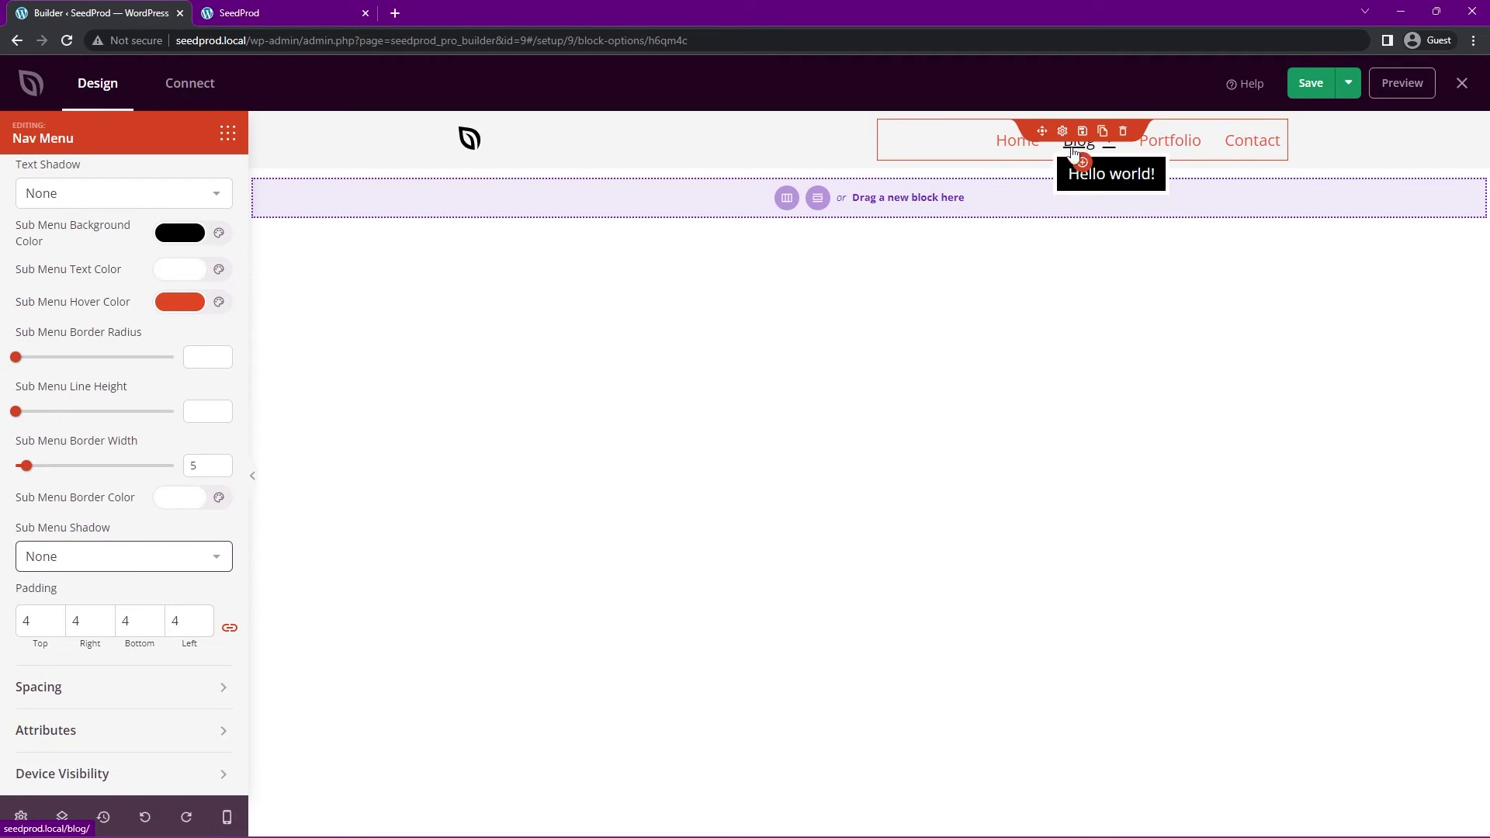
{"action": "left_click", "coordinate": [127, 556]}
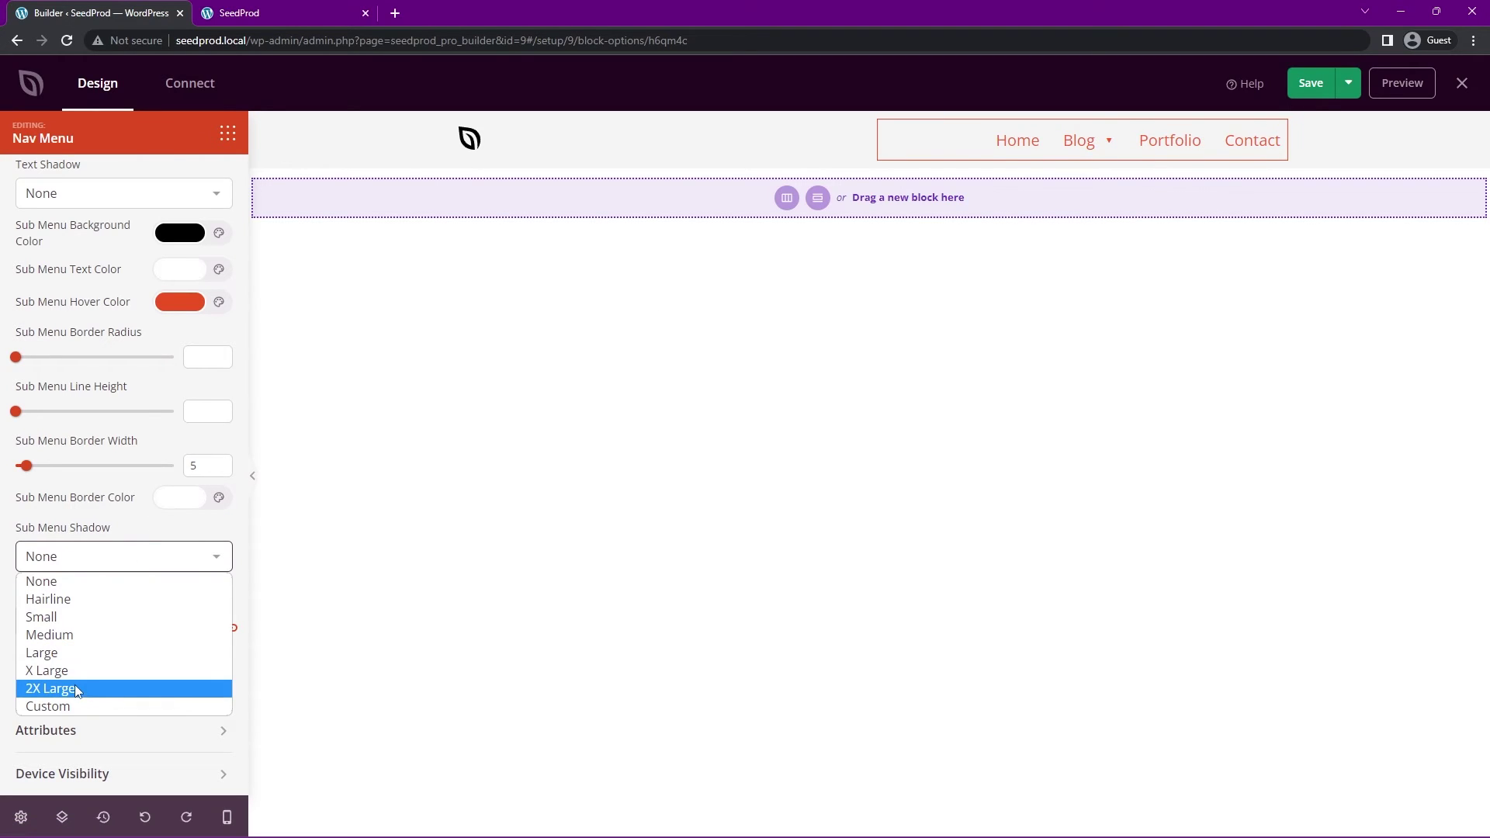
{"action": "left_click", "coordinate": [50, 635]}
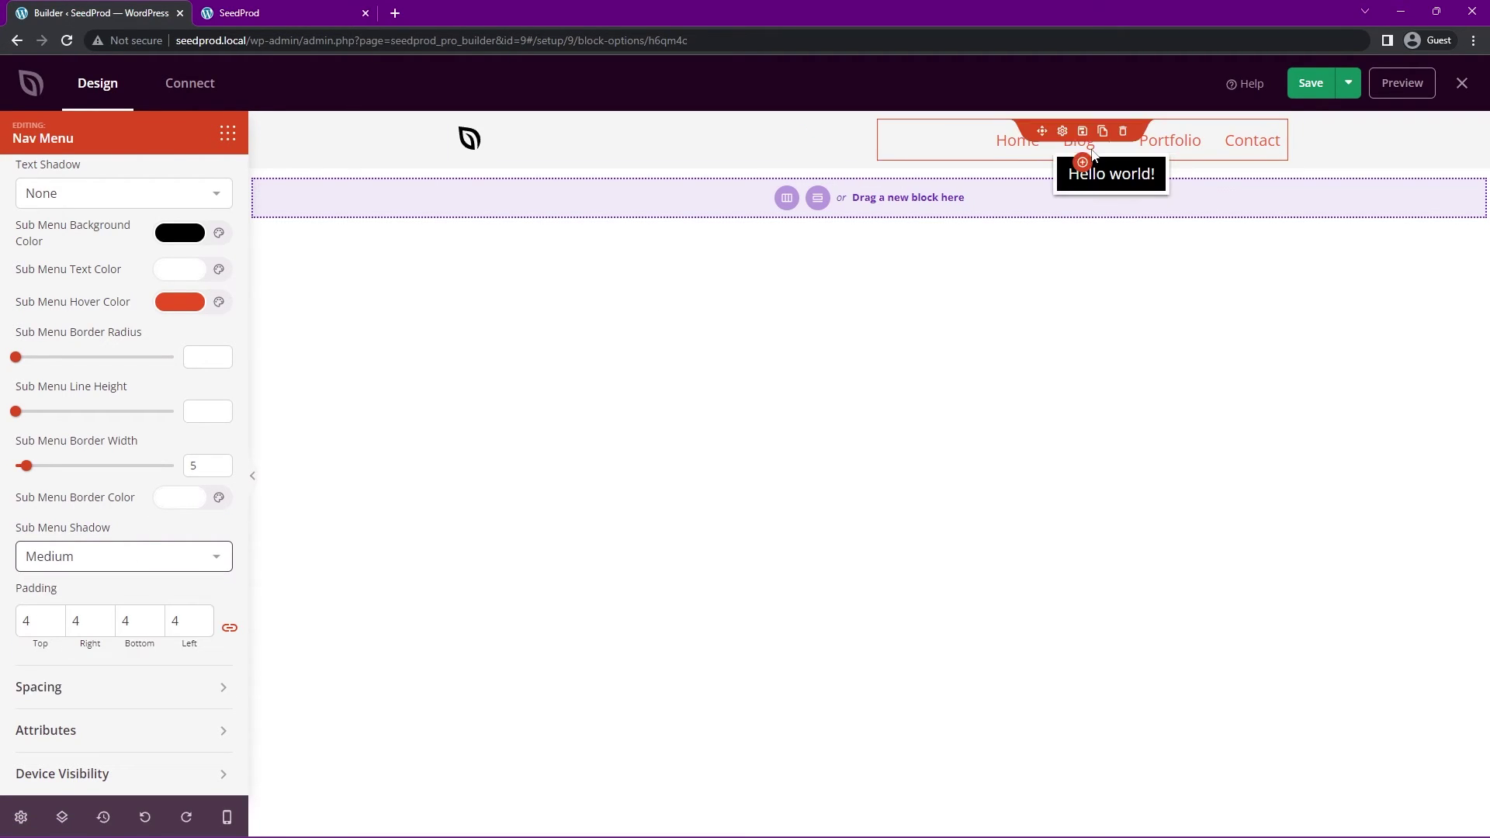
{"action": "left_click", "coordinate": [124, 563]}
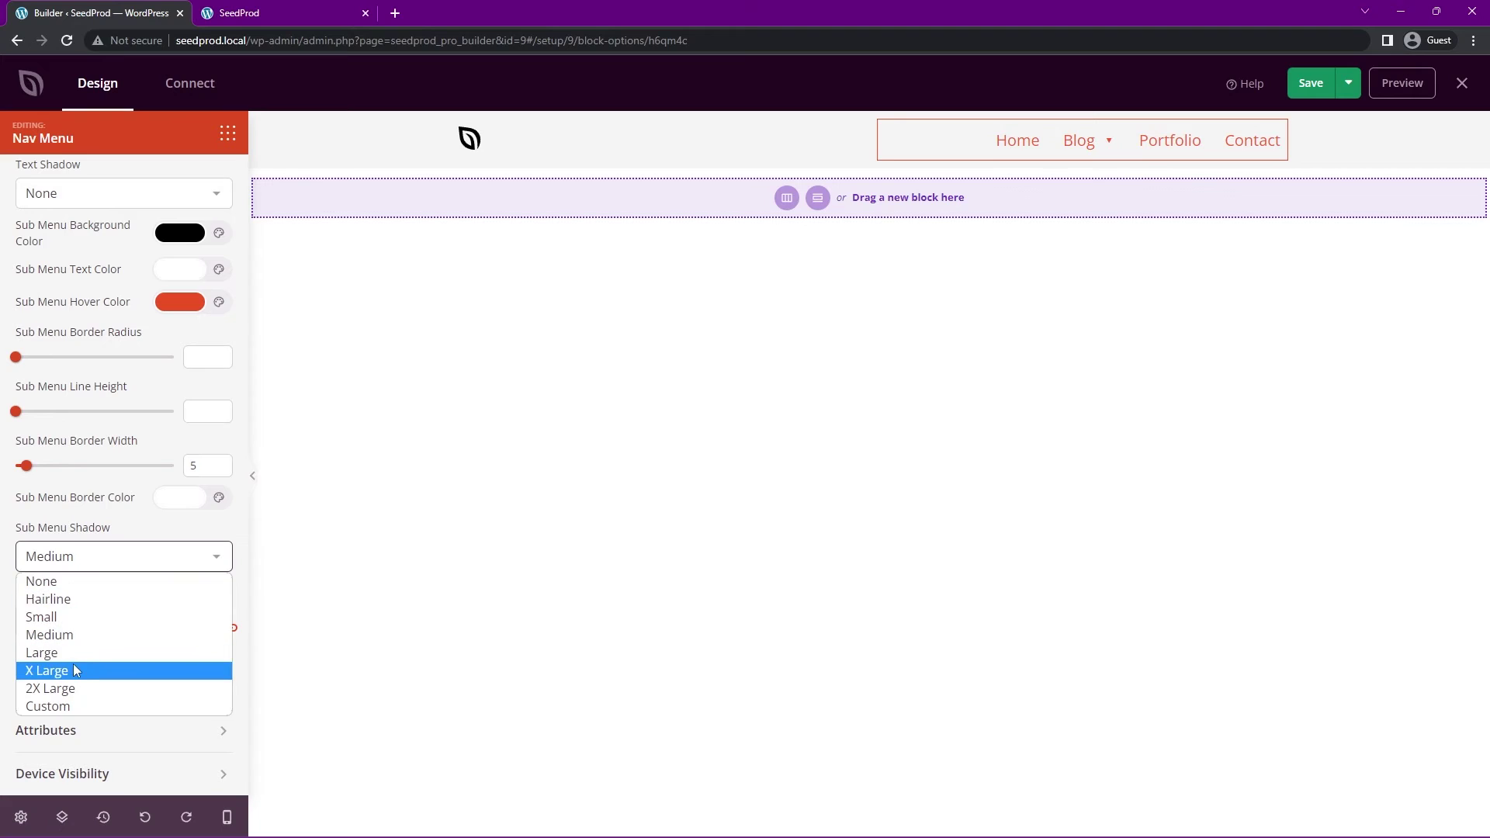
{"action": "left_click", "coordinate": [75, 652]}
Step: Save the header, then check the Blog submenu on the reloaded live site
{"action": "key", "text": "ctrl+s"}
{"action": "left_click", "coordinate": [239, 13]}
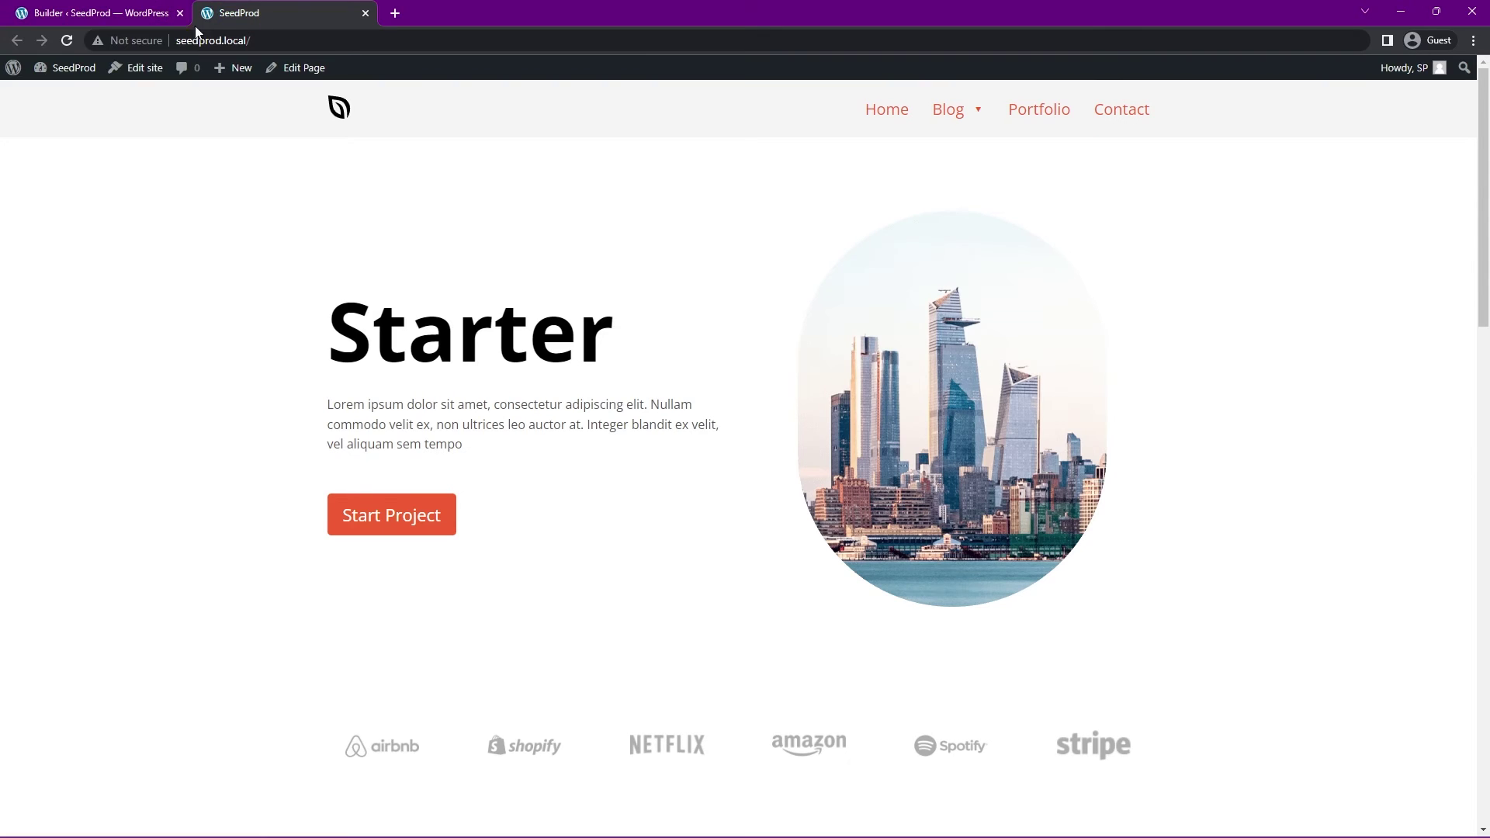
{"action": "left_click", "coordinate": [67, 40]}
{"action": "mouse_move", "coordinate": [970, 118]}
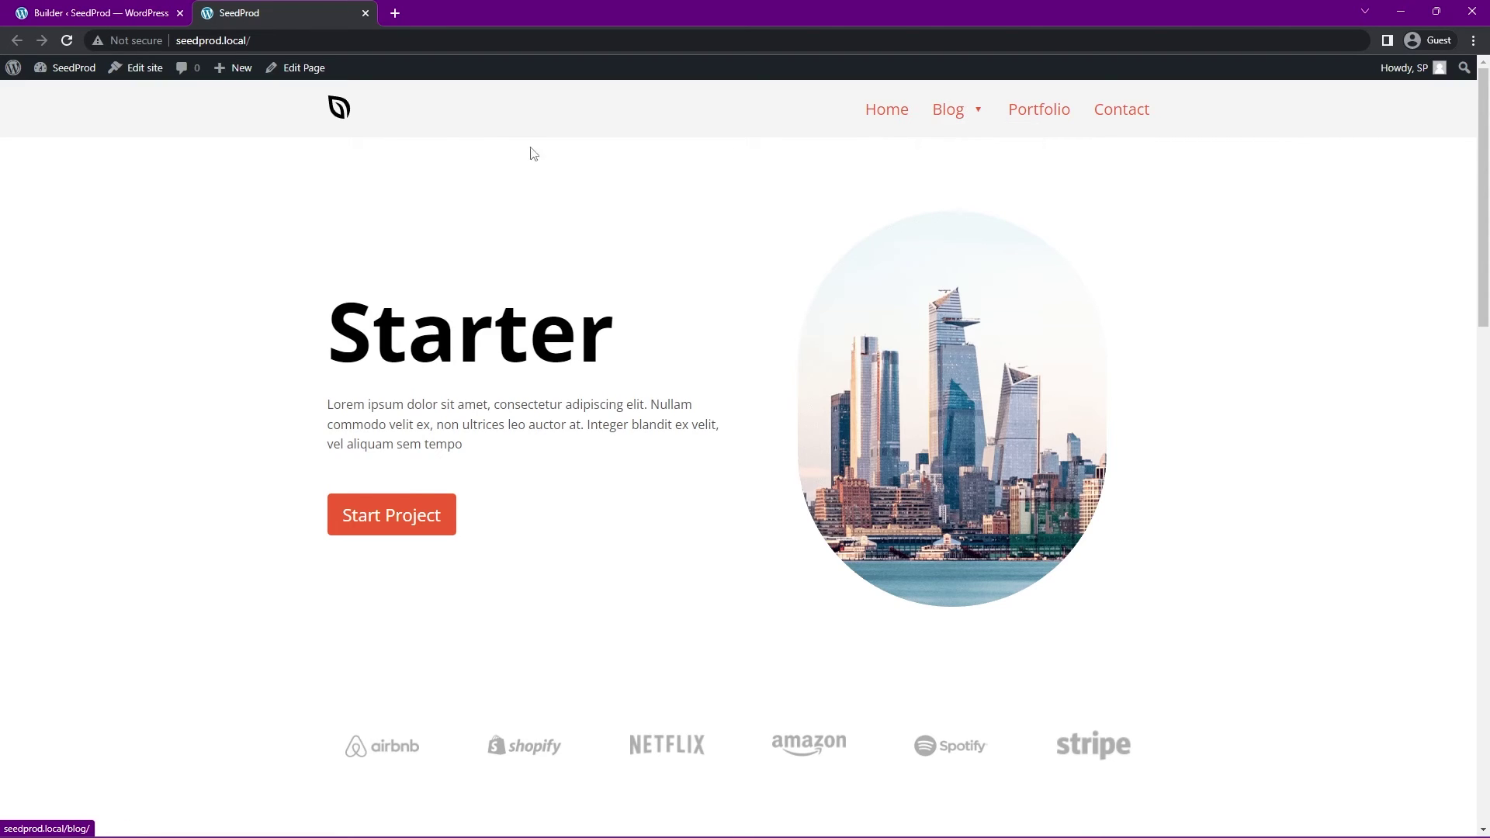
{"action": "left_click", "coordinate": [128, 14]}
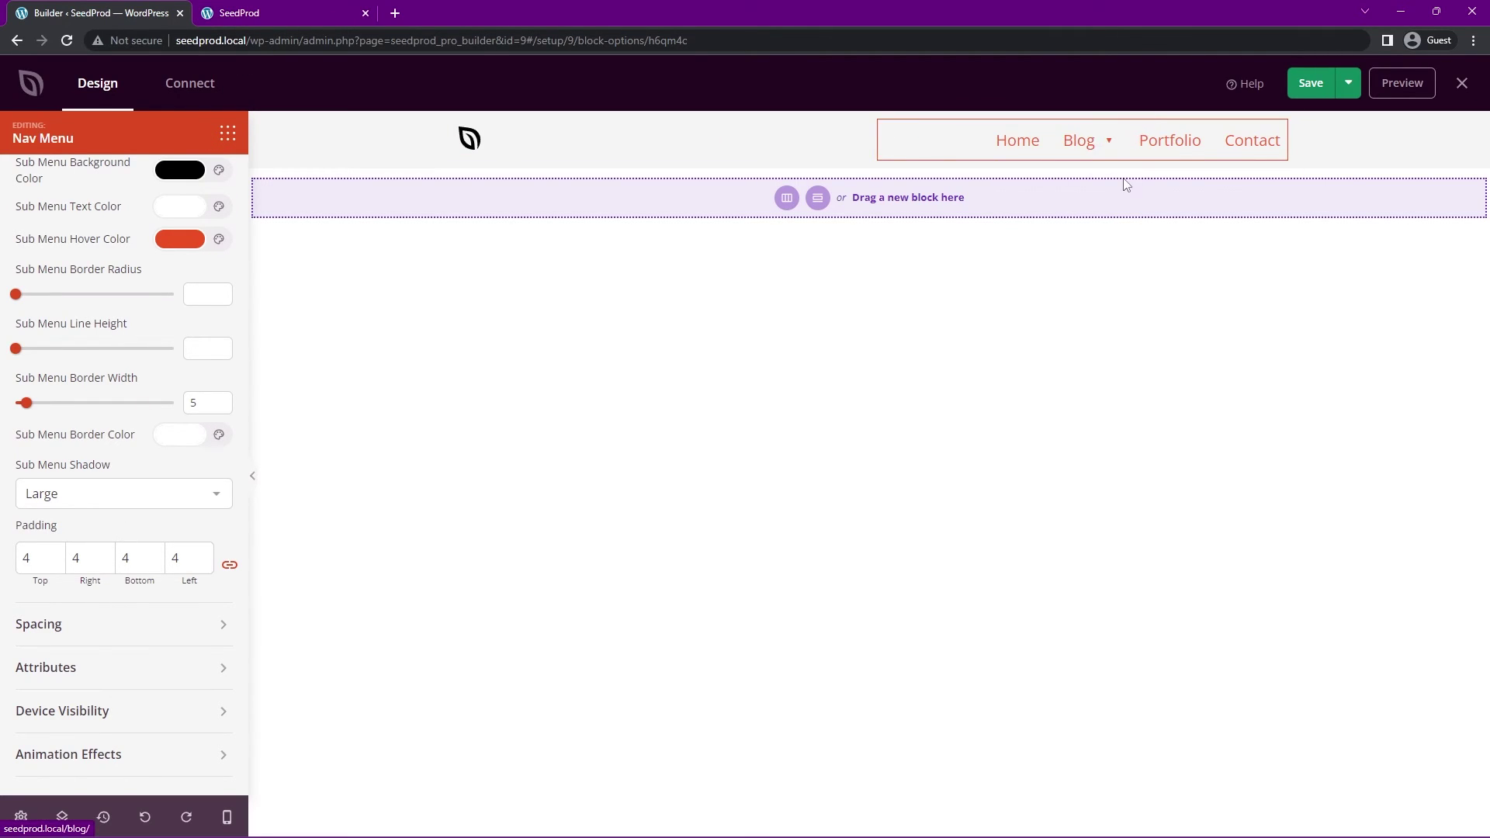
Step: Review the Nav Menu's Spacing settings and Attributes CSS ID and class fields
{"action": "mouse_move", "coordinate": [1085, 155]}
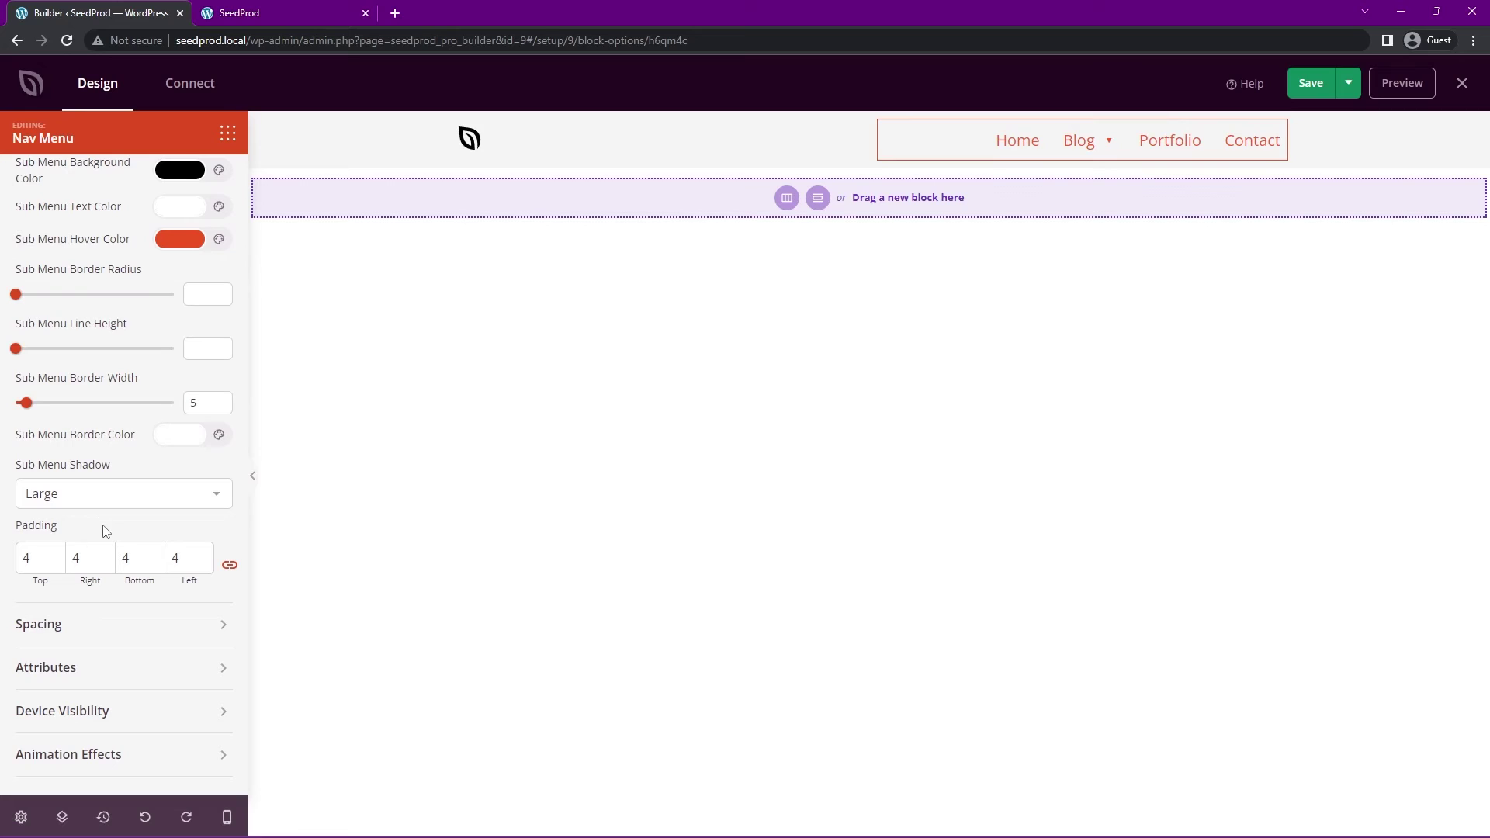
{"action": "scroll", "coordinate": [131, 452], "scroll_direction": "up", "scroll_amount": 4}
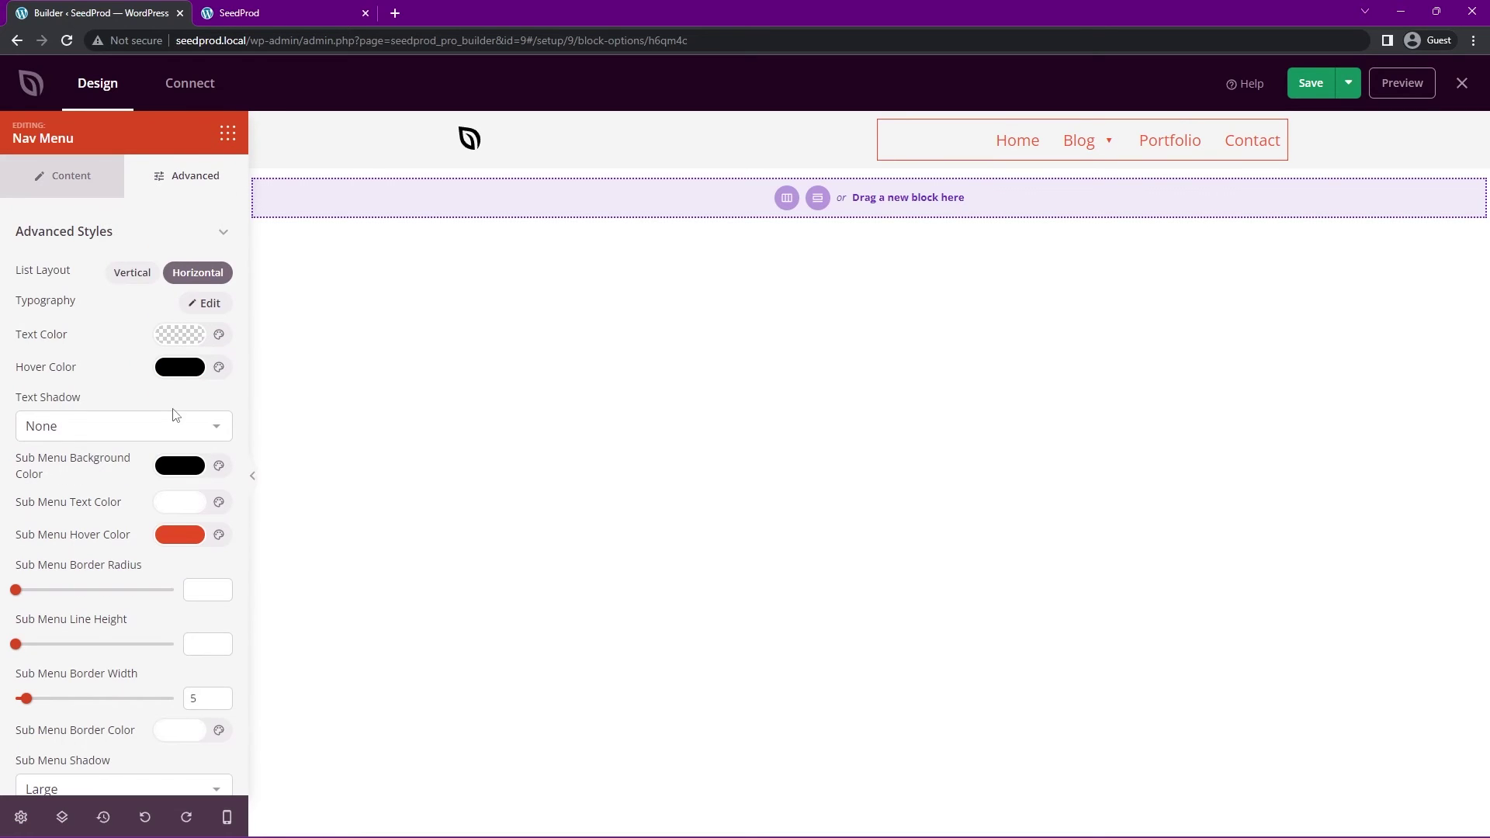
{"action": "left_click", "coordinate": [225, 233]}
{"action": "left_click", "coordinate": [59, 277]}
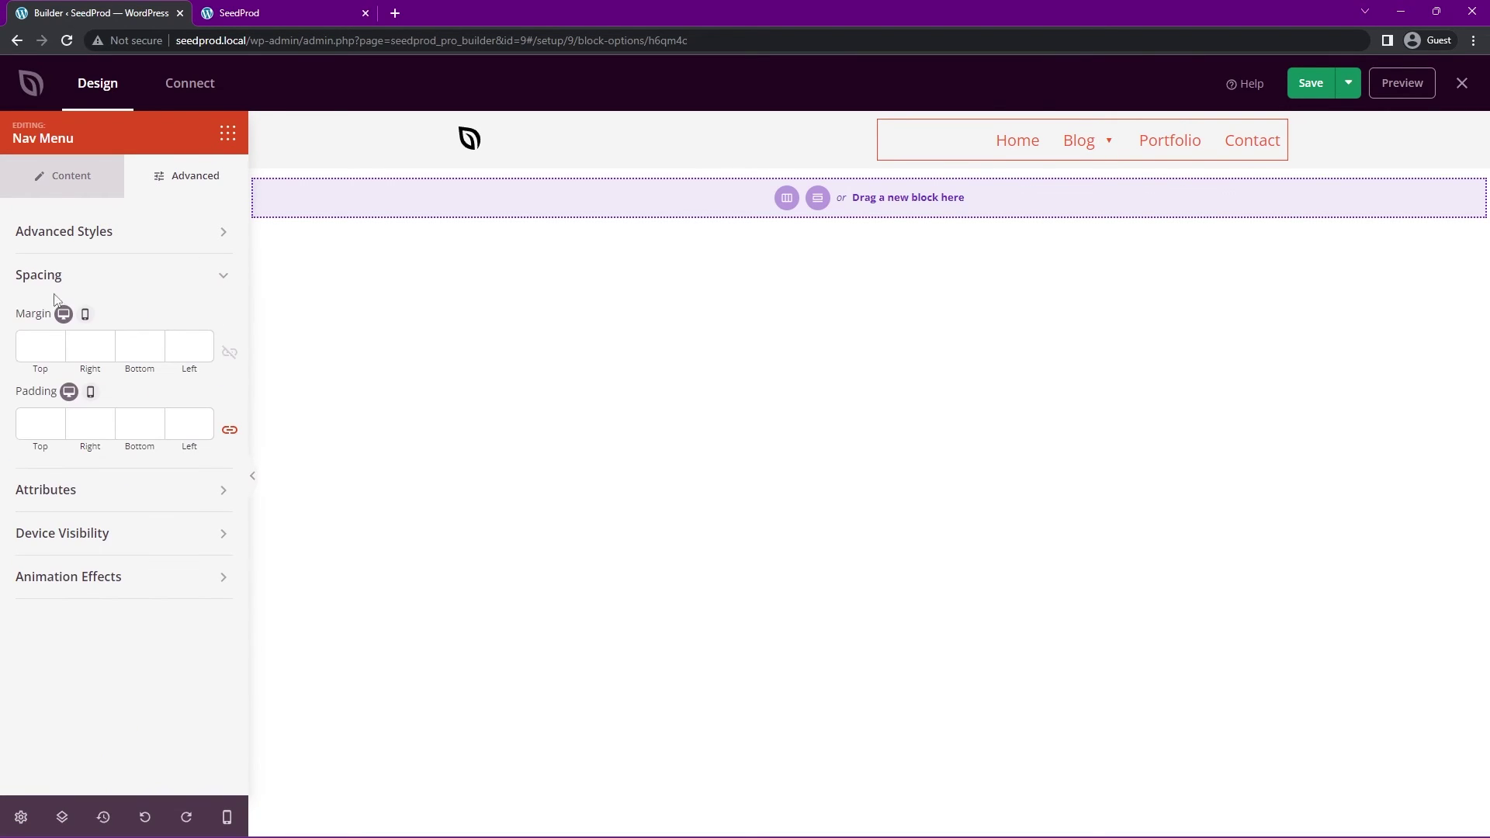
{"action": "left_click", "coordinate": [82, 276]}
{"action": "left_click", "coordinate": [92, 330]}
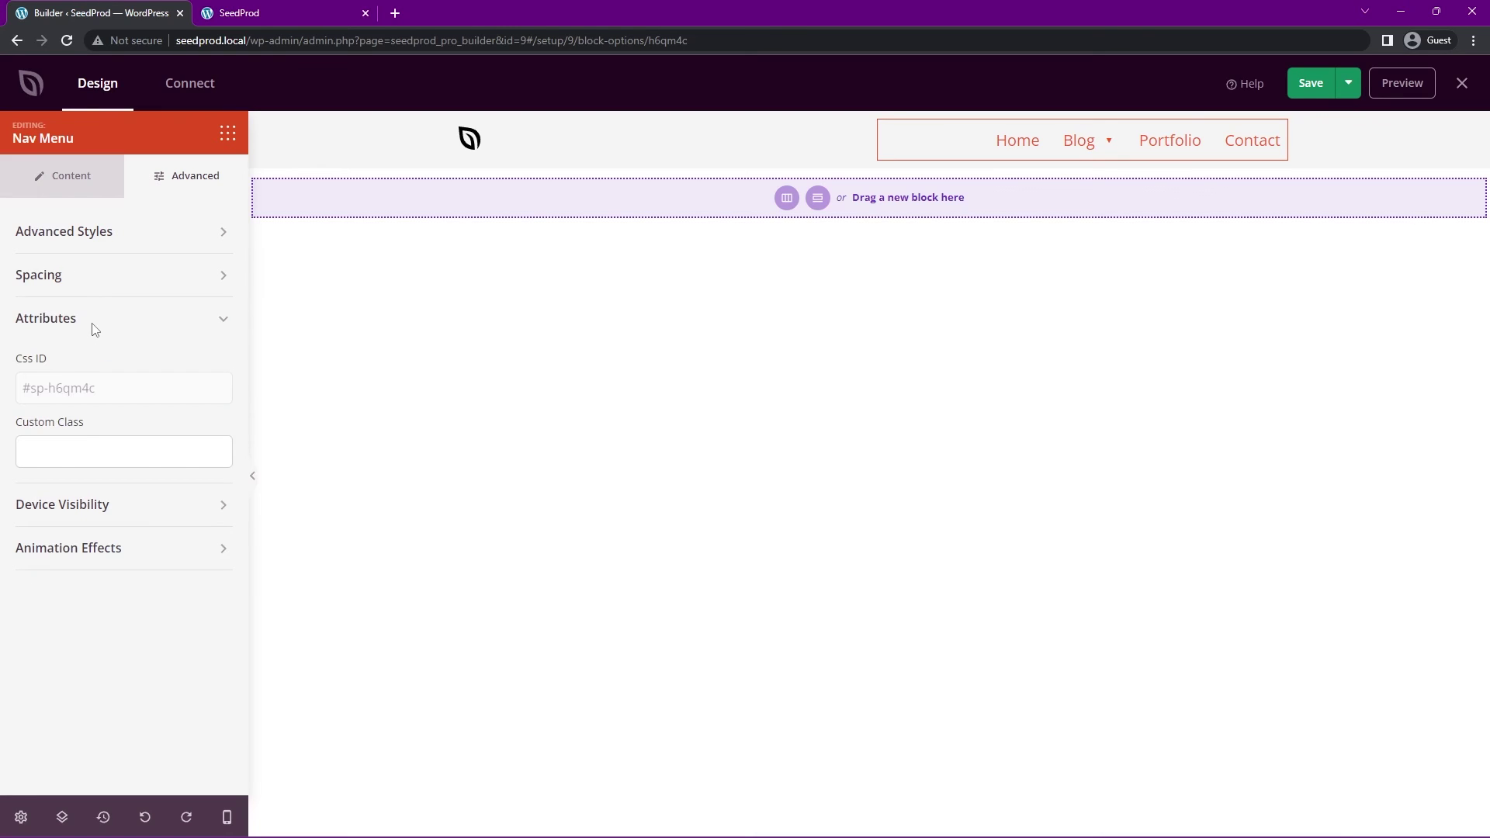
{"action": "triple_click", "coordinate": [81, 386]}
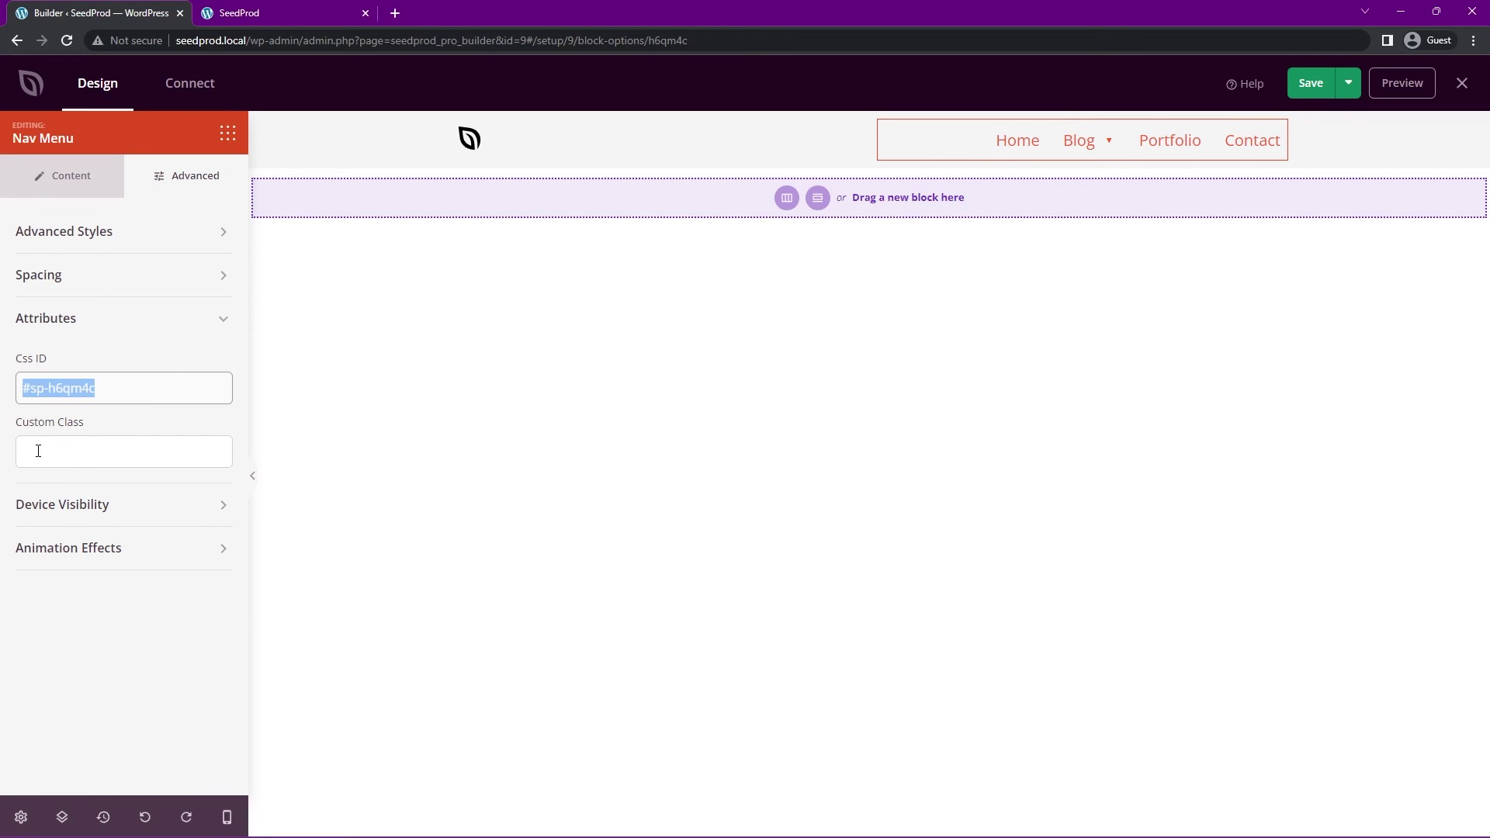
{"action": "left_click", "coordinate": [223, 325]}
Step: Look over Device Visibility and Animation Effects, then save the header
{"action": "left_click", "coordinate": [168, 374]}
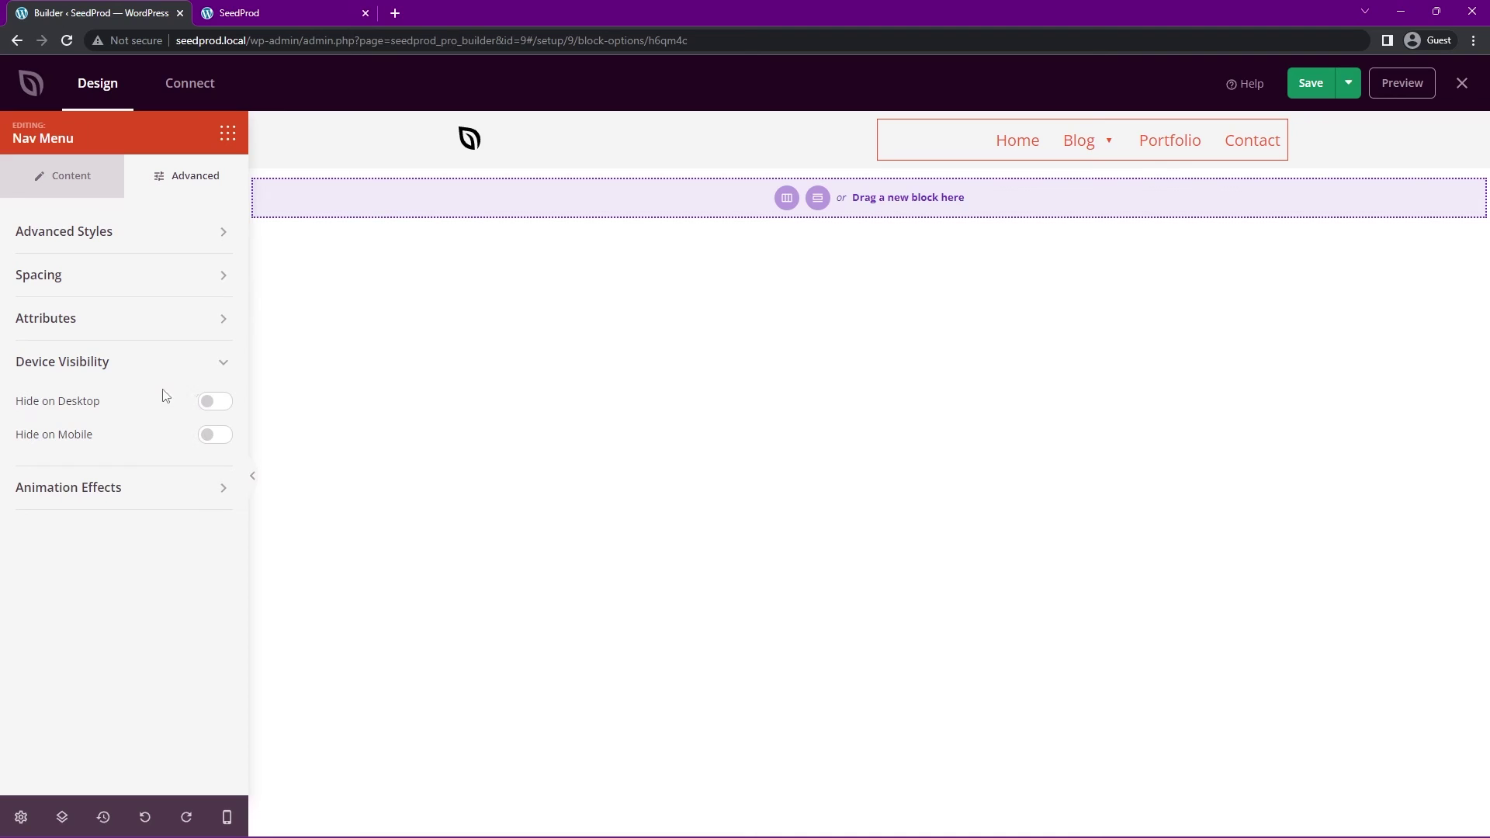
{"action": "left_click", "coordinate": [222, 366]}
{"action": "left_click", "coordinate": [215, 405]}
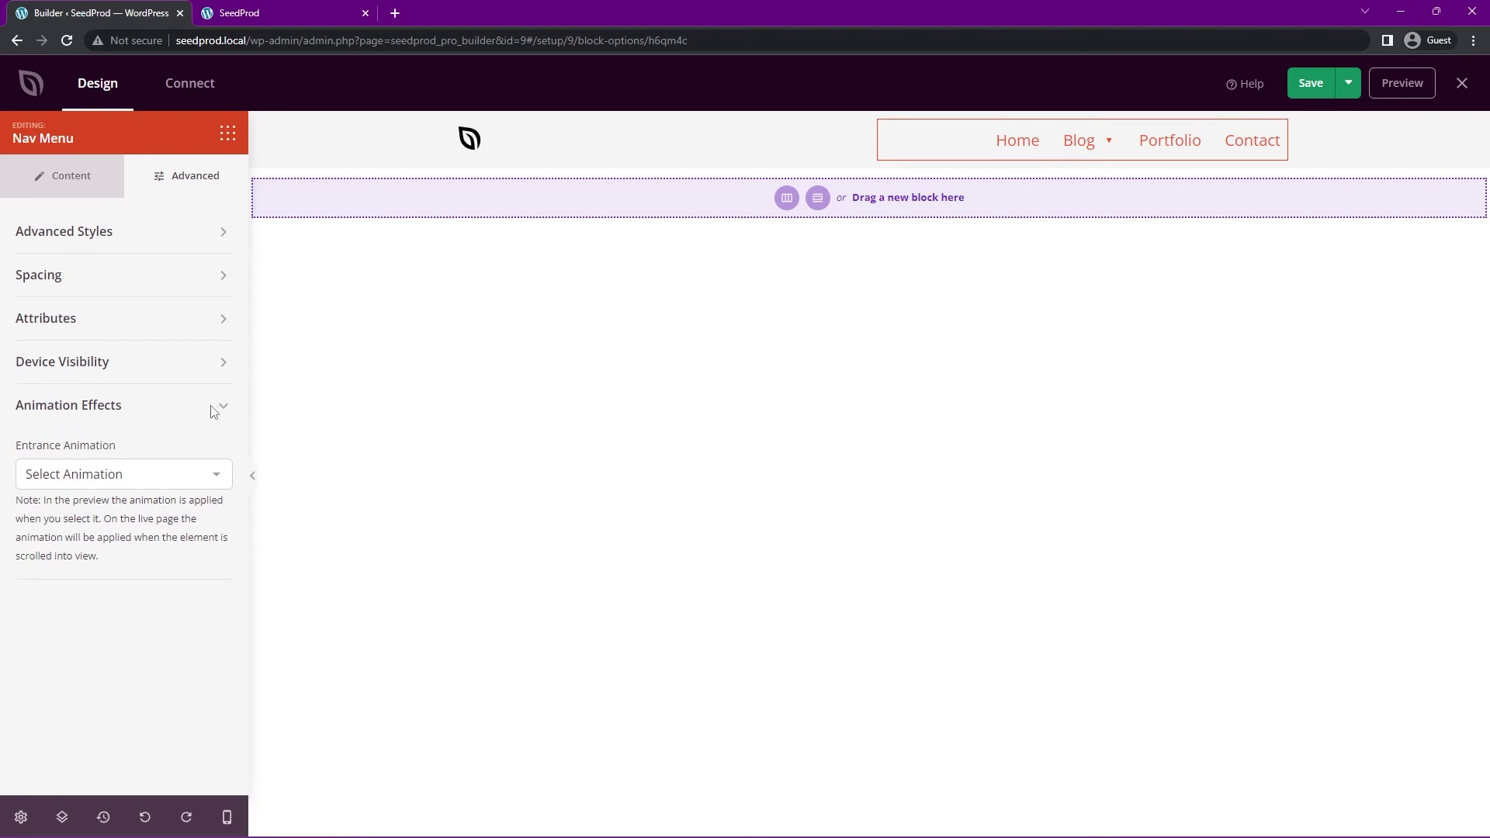
{"action": "left_click", "coordinate": [215, 410]}
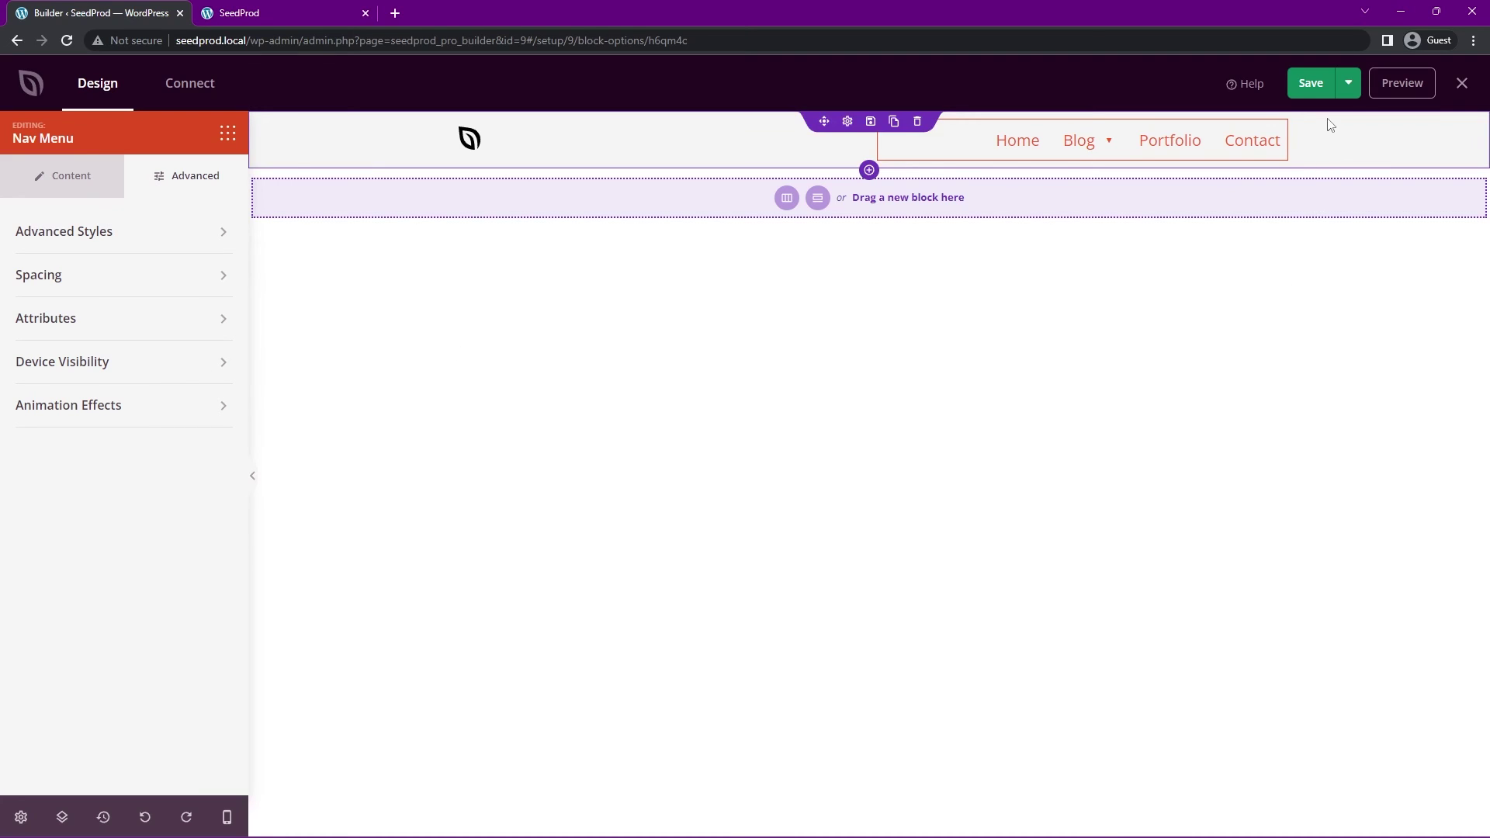
{"action": "left_click", "coordinate": [1309, 87]}
Step: View the live homepage showing Home, Blog, Portfolio and Contact in the header
{"action": "left_click", "coordinate": [264, 12]}
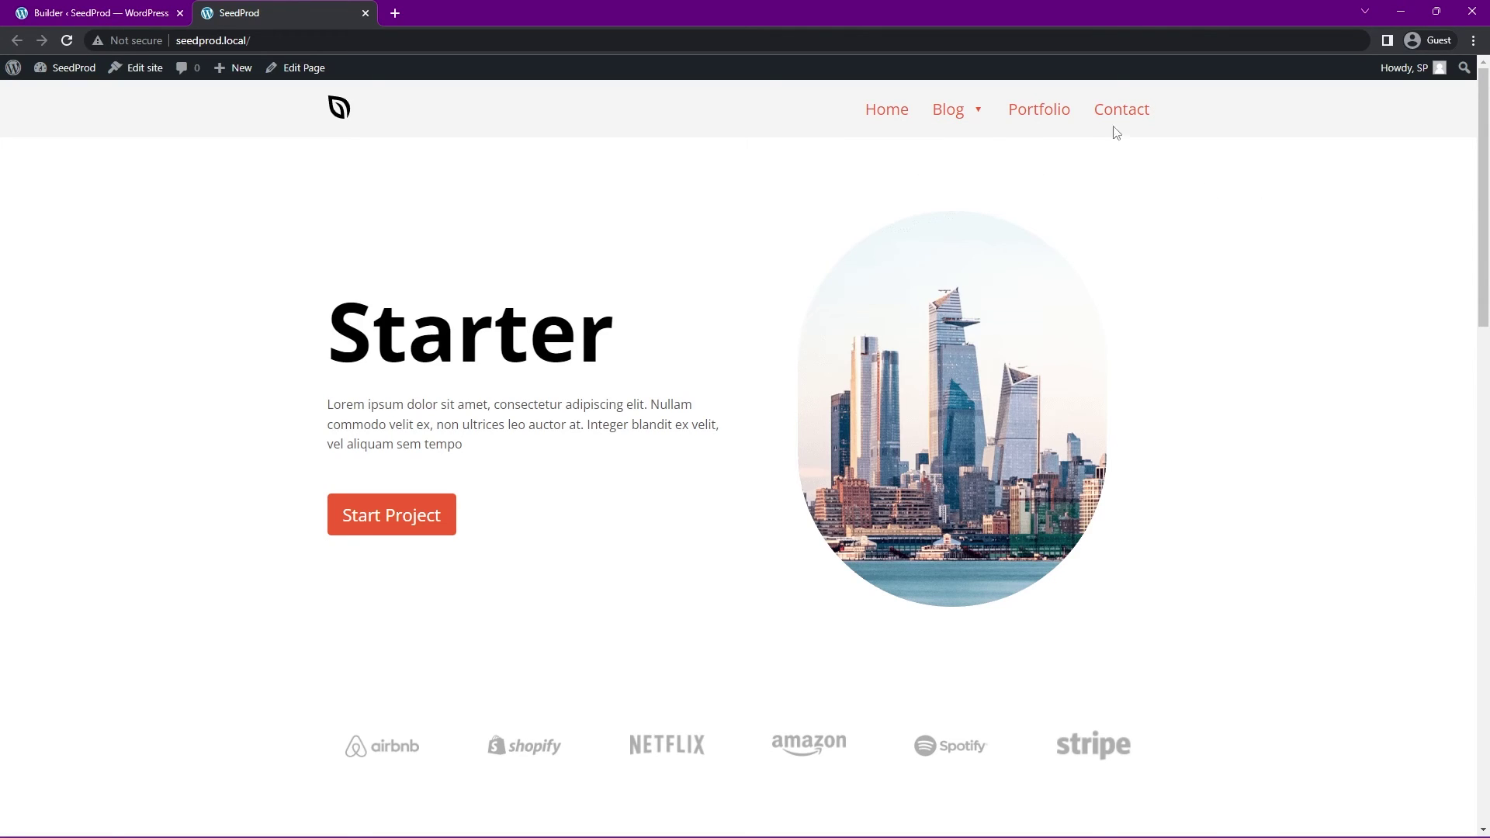
Step: Close the header builder and open the Footer template for editing
{"action": "left_click", "coordinate": [126, 14]}
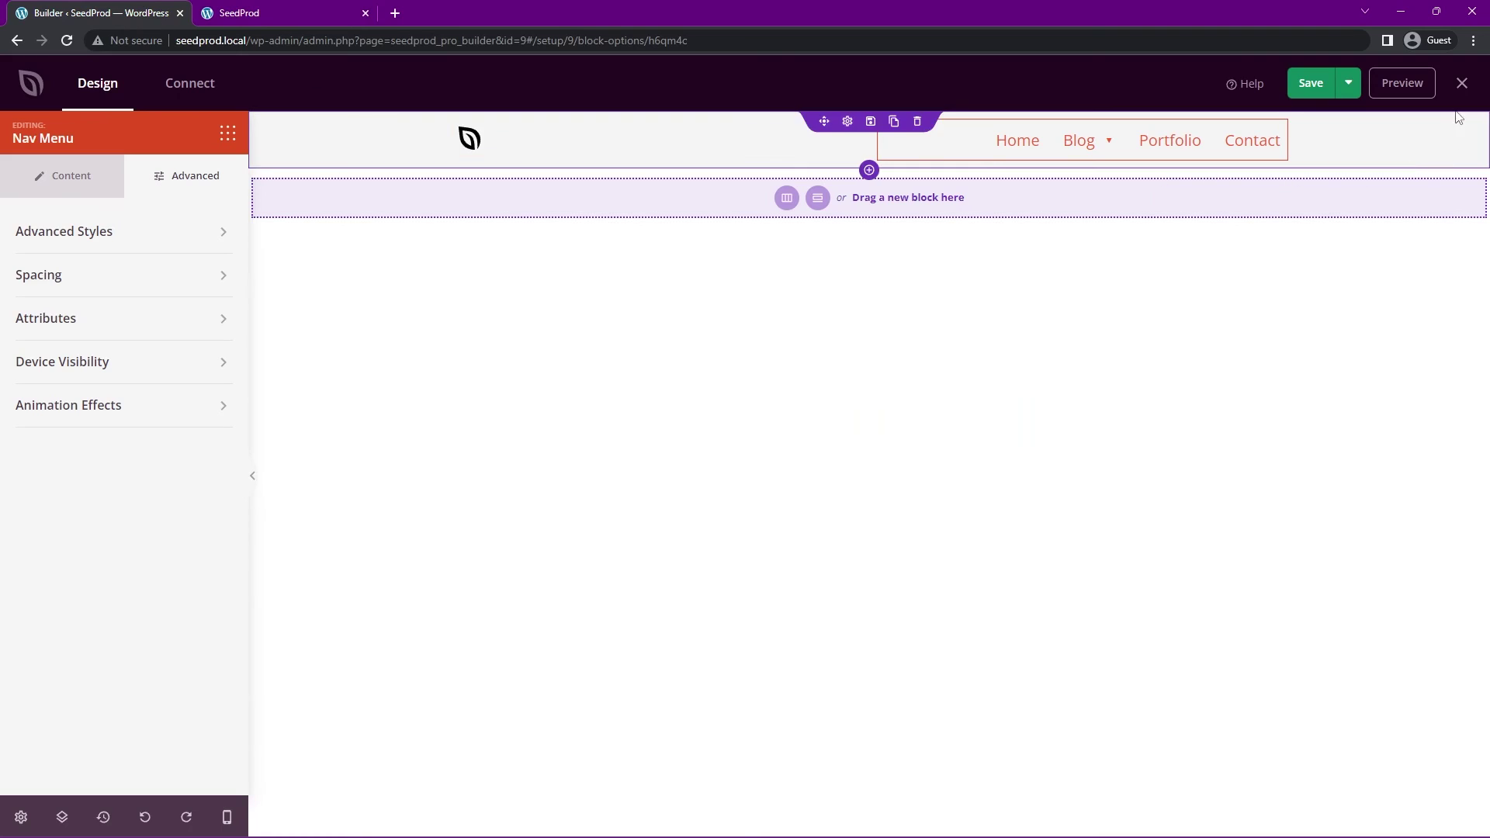
{"action": "left_click", "coordinate": [1463, 83]}
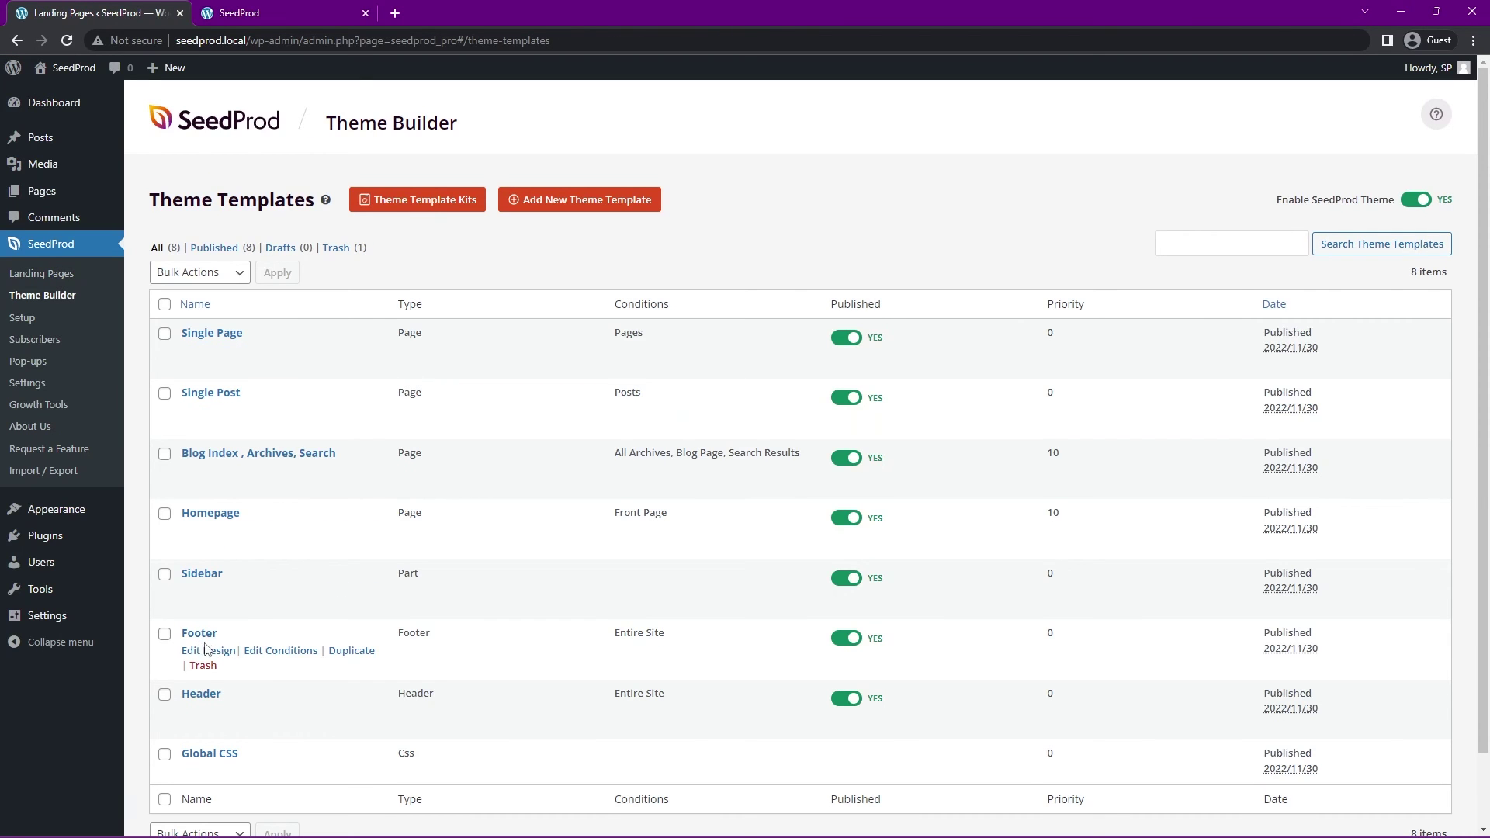
{"action": "left_click", "coordinate": [208, 653]}
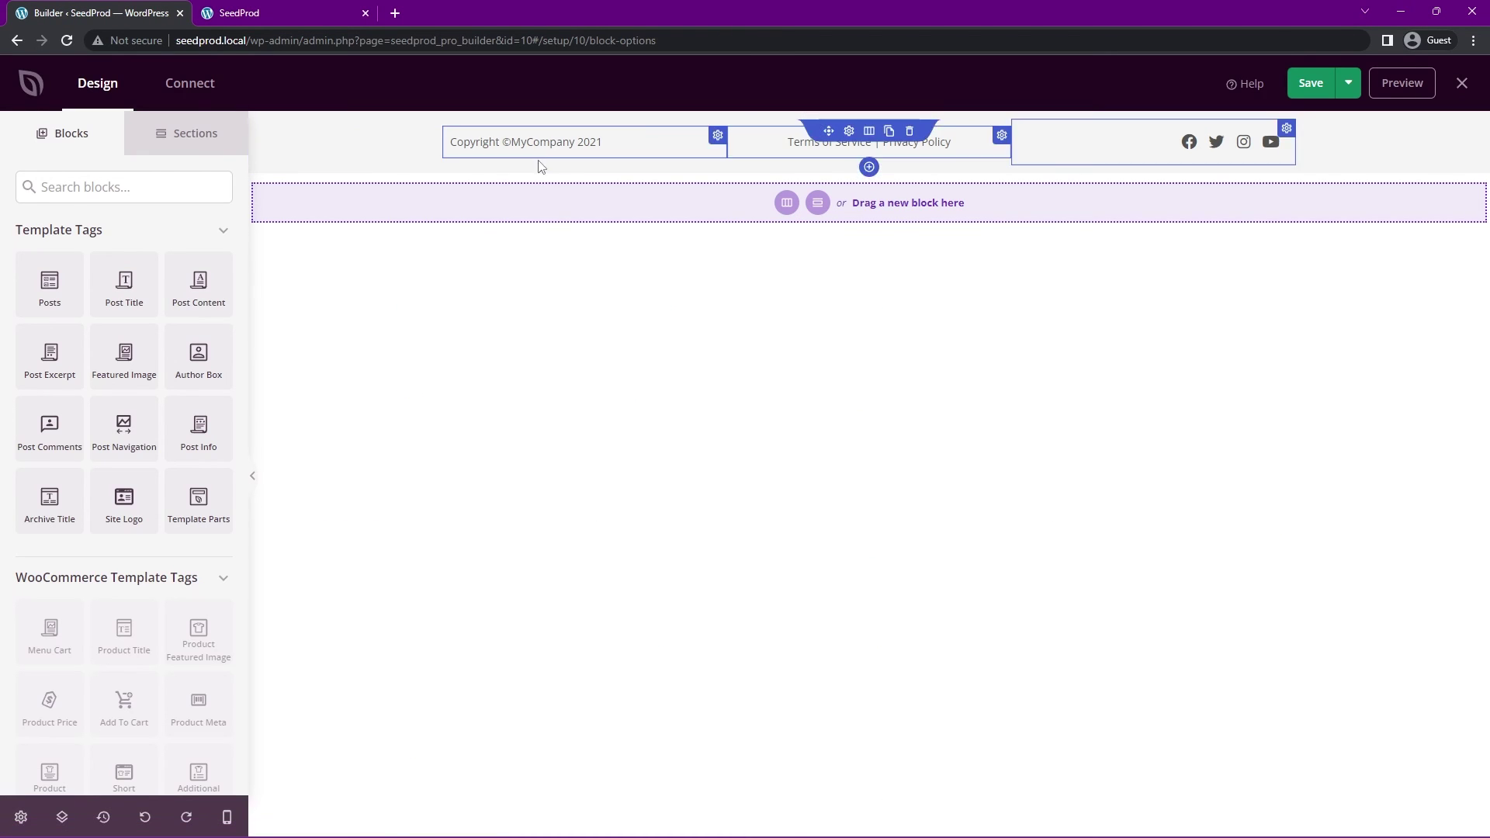
Step: Add a Nav Menu block using WordPress menu 'My Menu' at font size 13, and save
{"action": "left_click", "coordinate": [96, 178]}
{"action": "type", "text": "nav"}
{"action": "left_click_drag", "start_coordinate": [49, 546], "coordinate": [547, 142]}
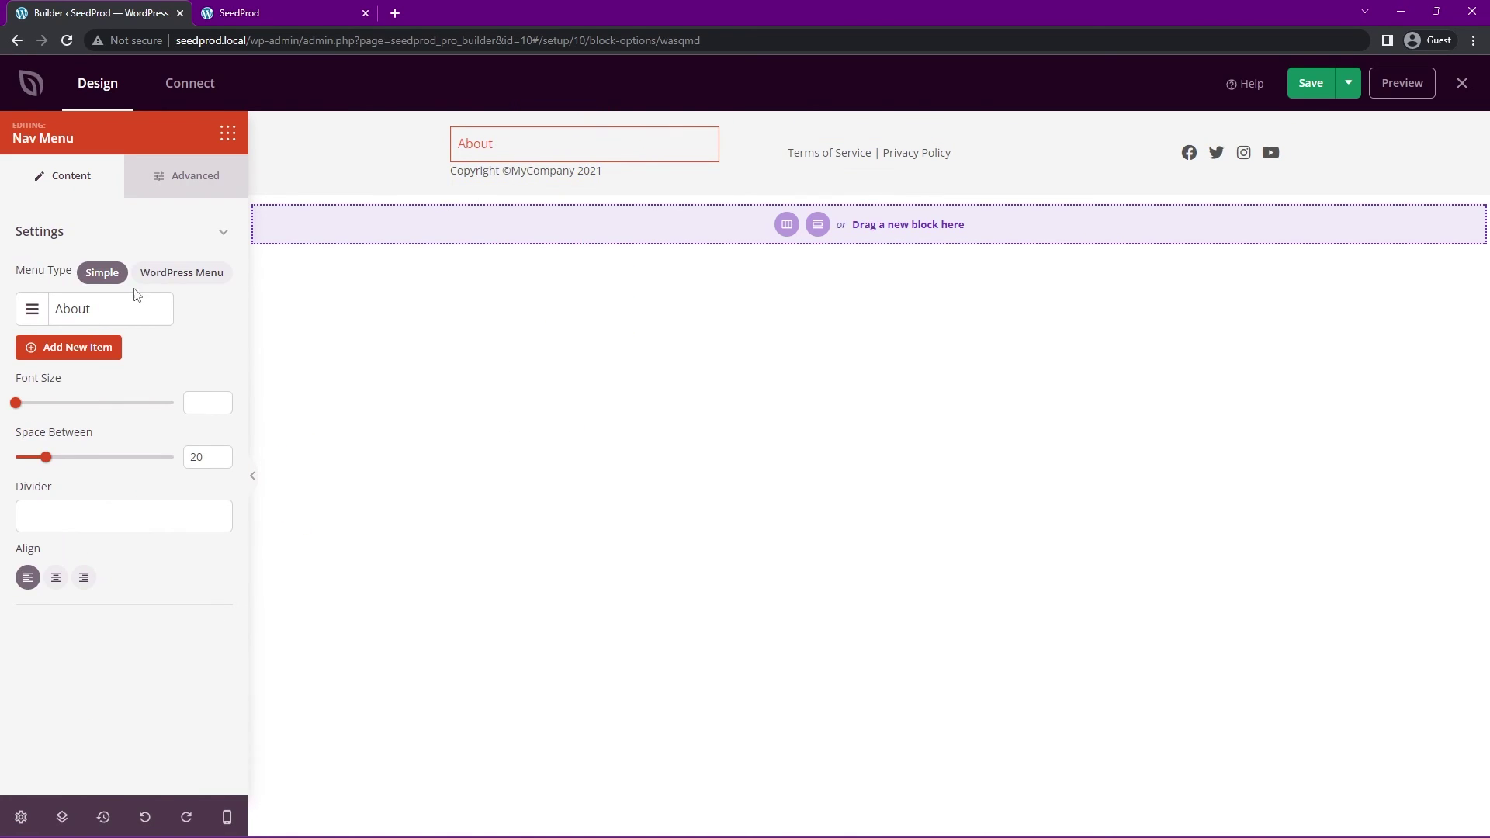
{"action": "left_click", "coordinate": [184, 278]}
{"action": "left_click", "coordinate": [124, 333]}
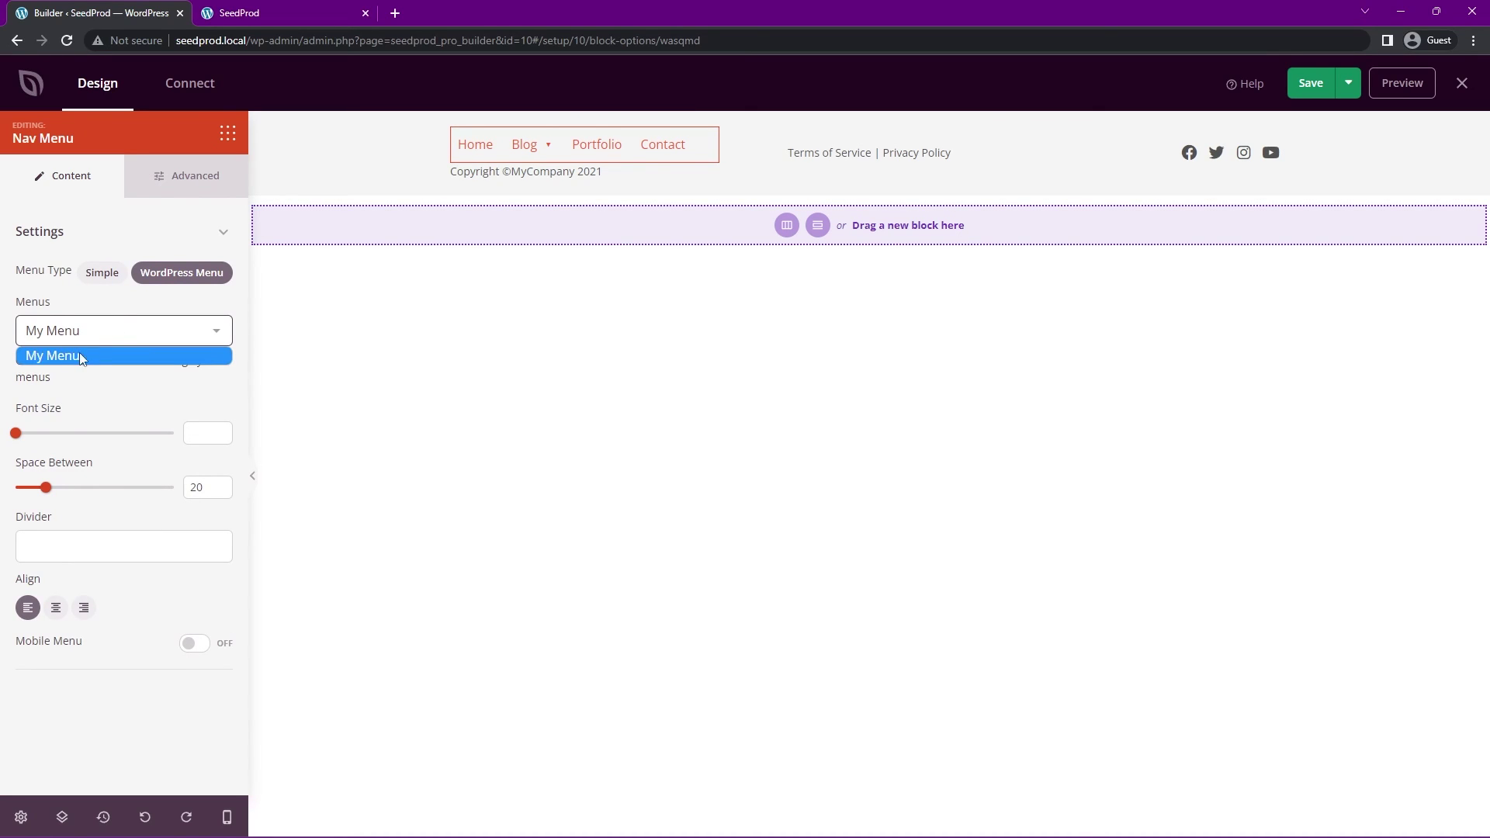
{"action": "left_click", "coordinate": [49, 355]}
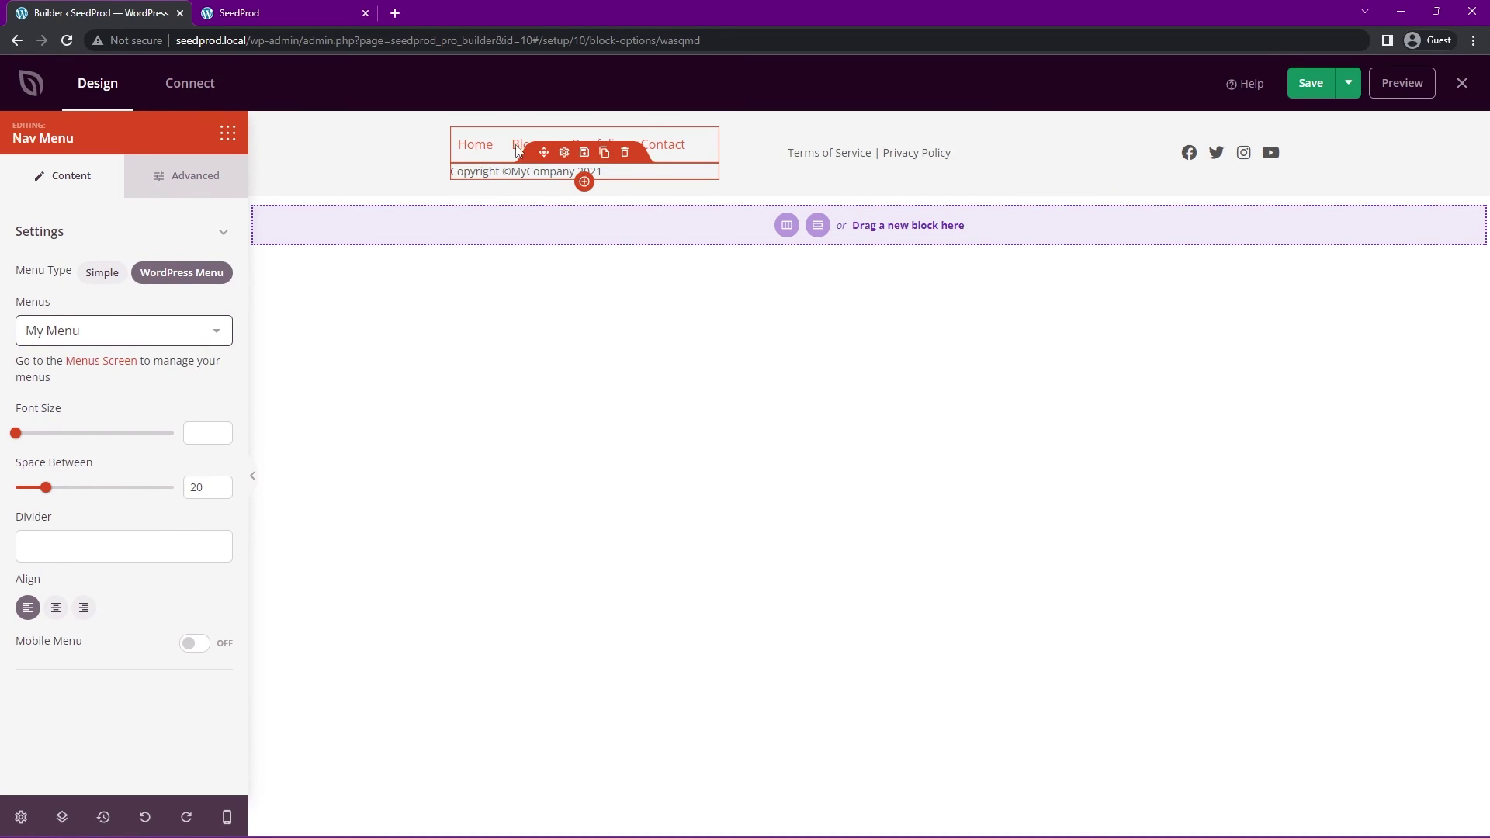
{"action": "left_click_drag", "start_coordinate": [17, 431], "coordinate": [23, 433]}
{"action": "left_click", "coordinate": [1310, 83]}
Step: Scroll the live site down to check the new footer menu
{"action": "left_click", "coordinate": [249, 12]}
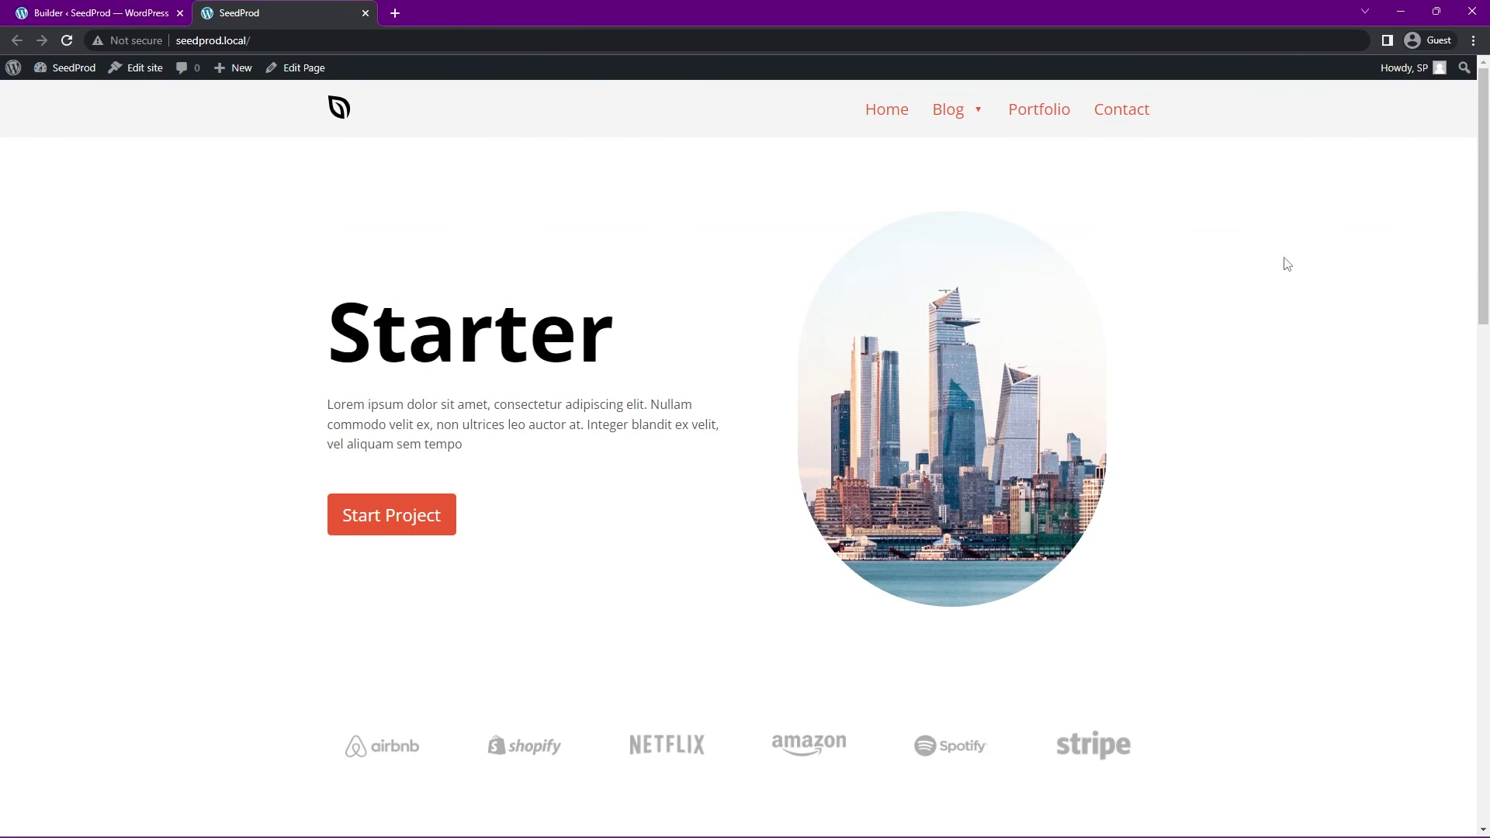
{"action": "scroll", "coordinate": [530, 669], "scroll_direction": "down", "scroll_amount": 20}
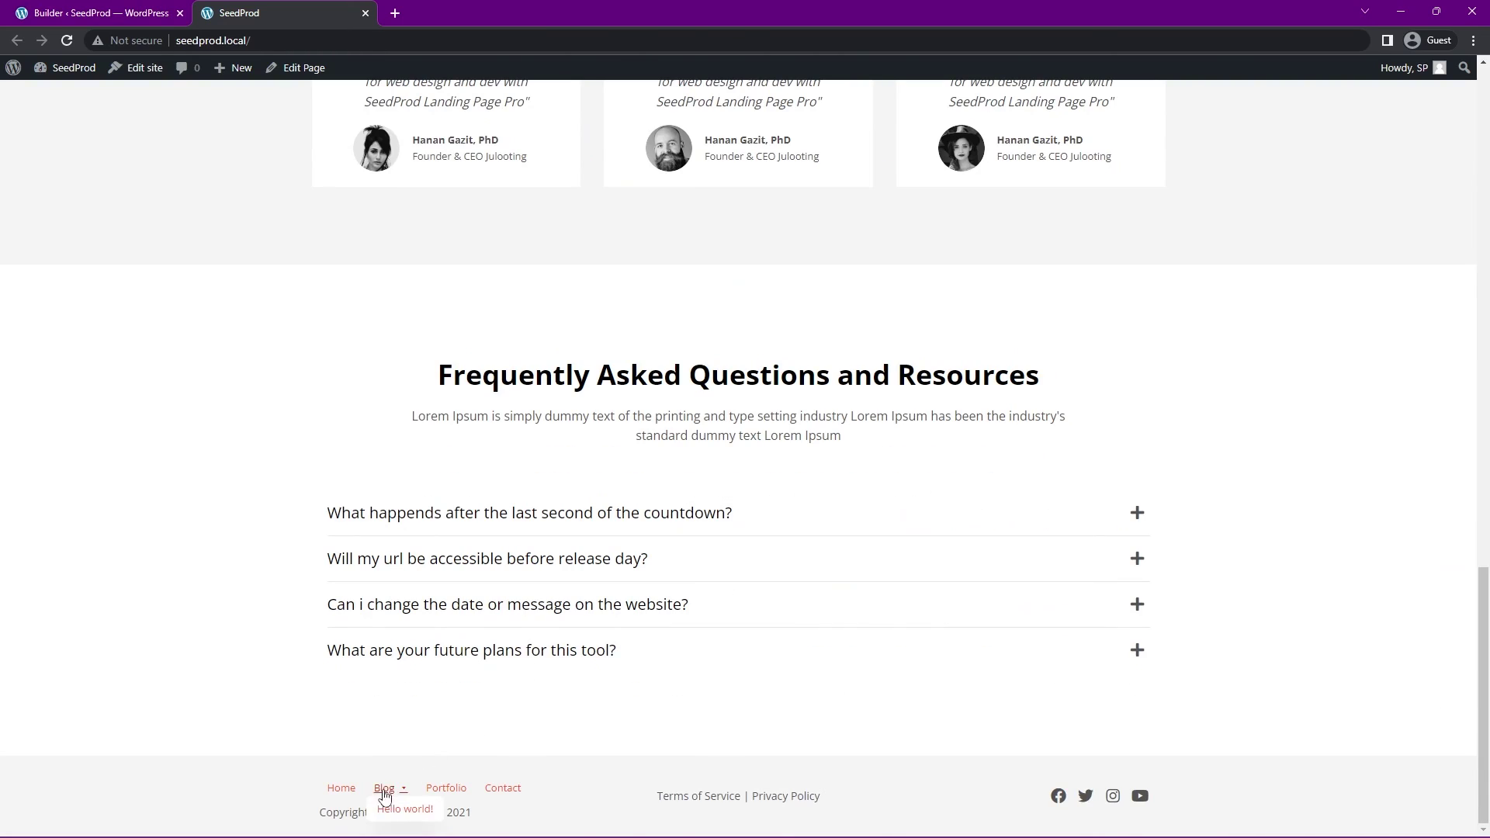
{"action": "mouse_move", "coordinate": [377, 789]}
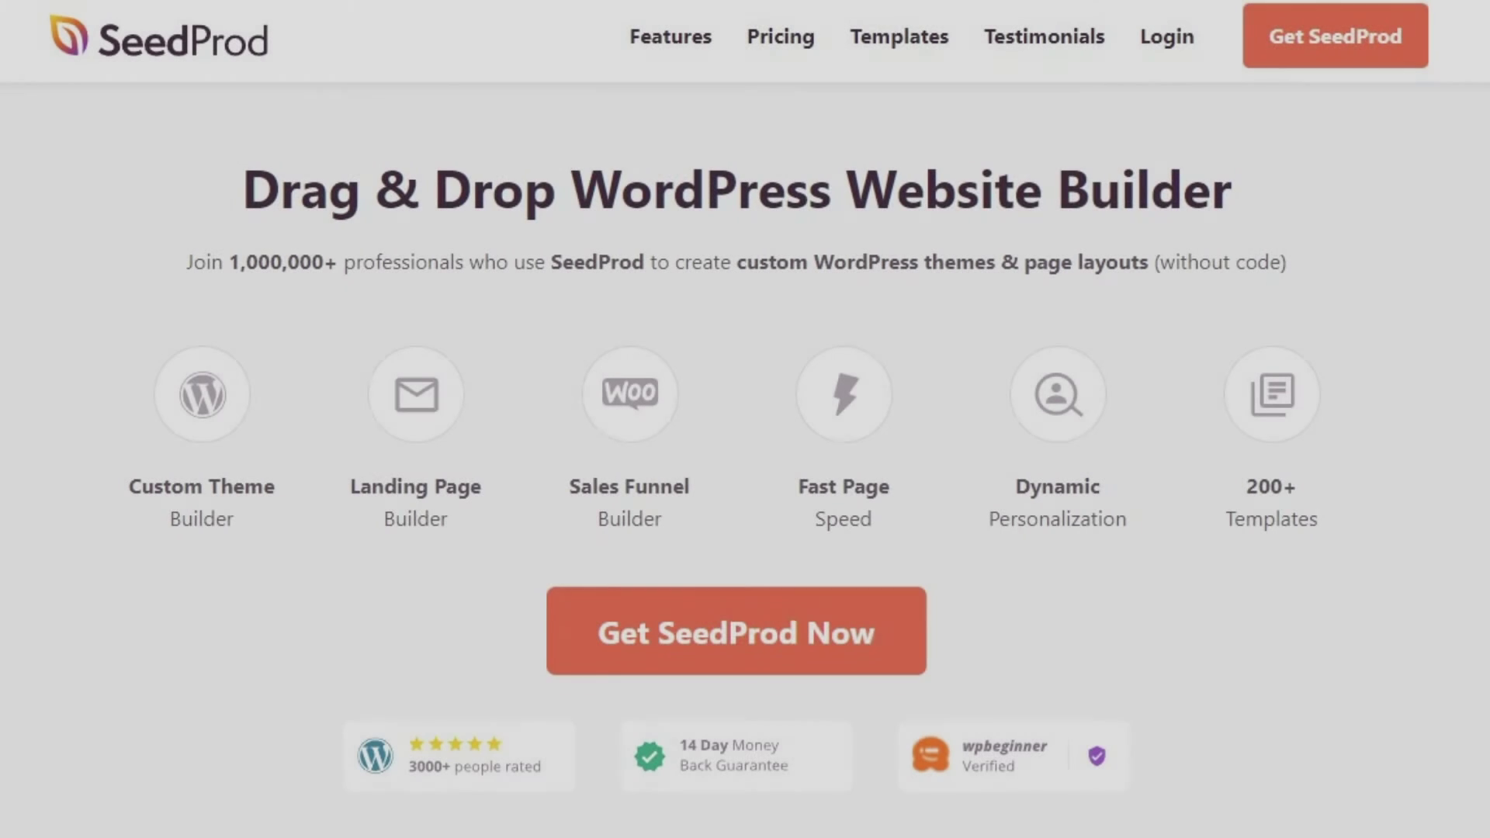